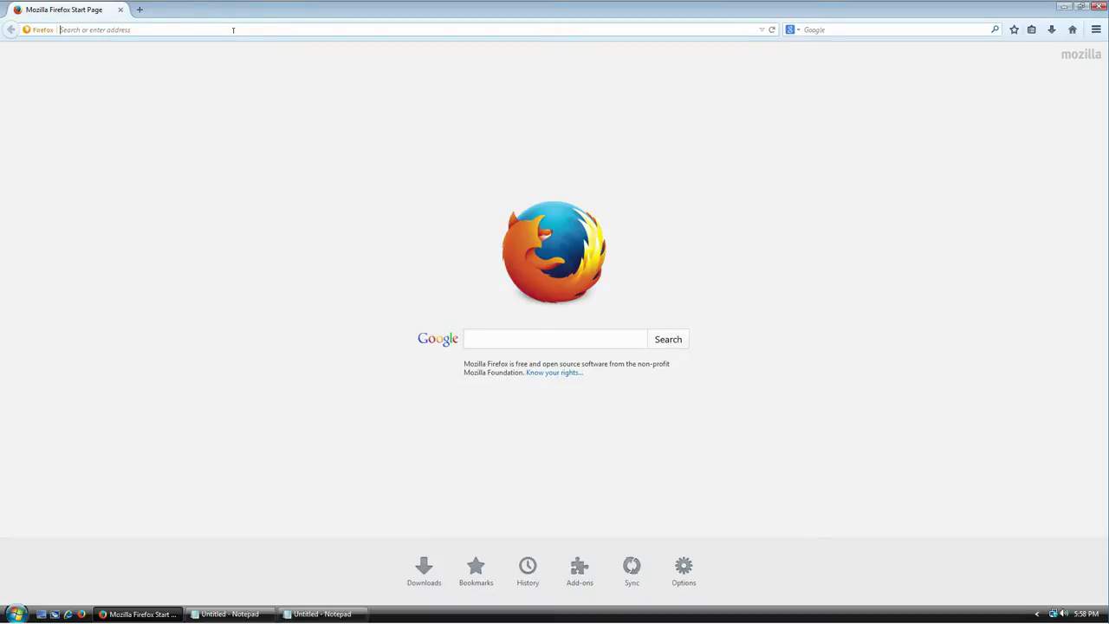
Step: Load keepass.info and open the 'KeePass 2.27 released' news item
{"action": "type", "text": "keepass.info"}
{"action": "key", "text": "Return"}
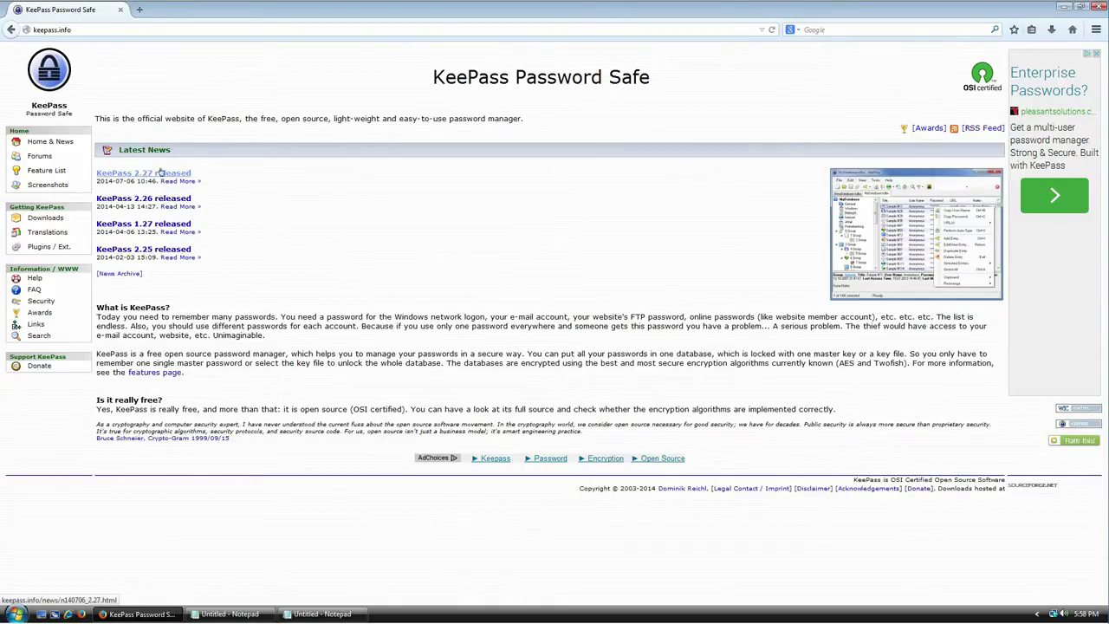
{"action": "left_click", "coordinate": [151, 176]}
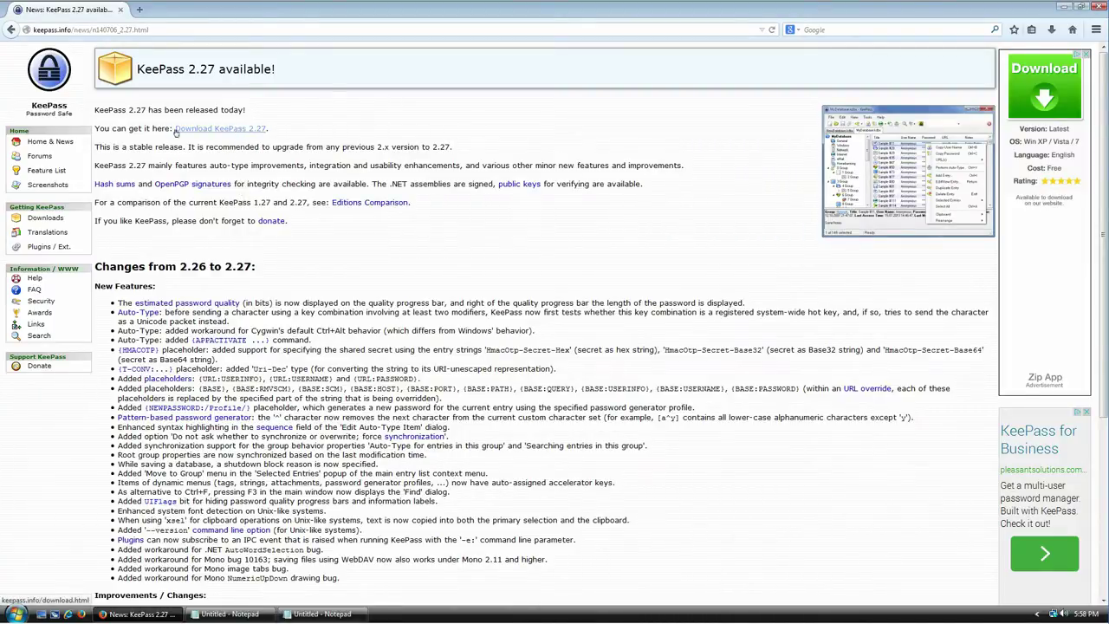
Step: Open the Downloads page and highlight the Classic and Professional Edition headings and Classic description
{"action": "left_click", "coordinate": [245, 130]}
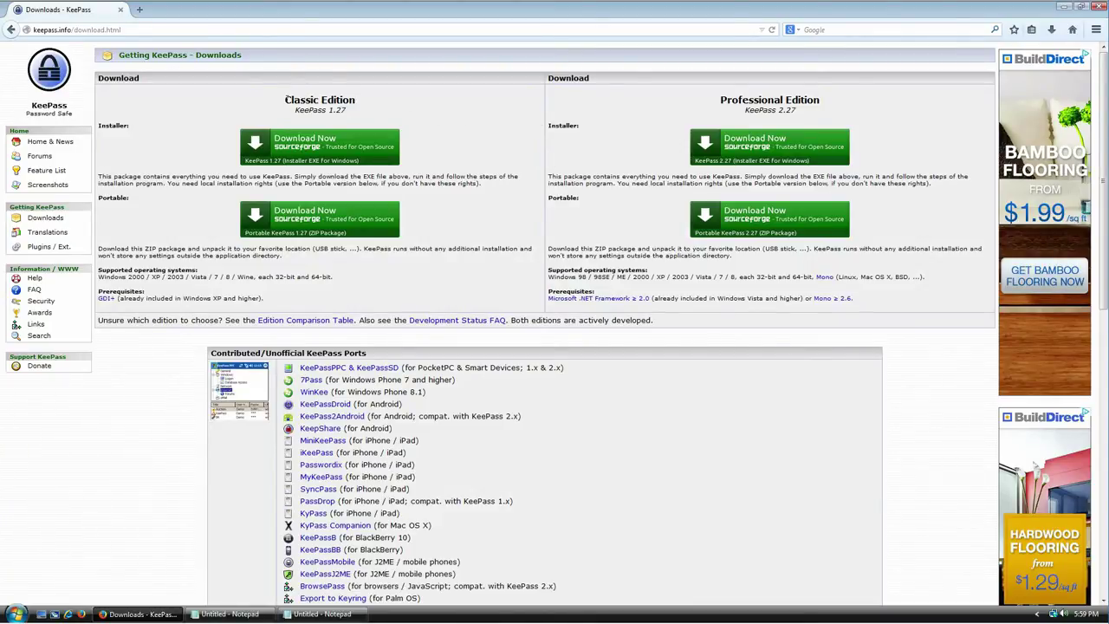
{"action": "mouse_move", "coordinate": [286, 99]}
{"action": "left_mouse_down"}
{"action": "mouse_move", "coordinate": [354, 104]}
{"action": "mouse_move", "coordinate": [299, 110]}
{"action": "left_mouse_up"}
{"action": "left_click_drag", "start_coordinate": [717, 98], "coordinate": [854, 112]}
{"action": "left_click", "coordinate": [840, 109]}
{"action": "left_click_drag", "start_coordinate": [339, 100], "coordinate": [291, 101]}
{"action": "left_click_drag", "start_coordinate": [280, 299], "coordinate": [178, 289]}
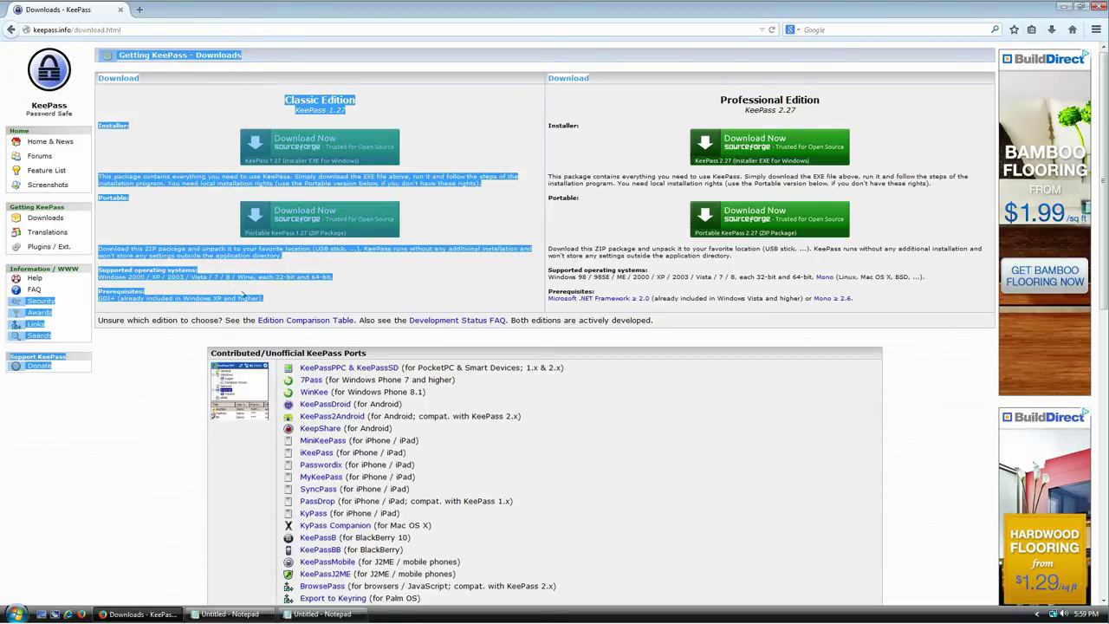
{"action": "left_click", "coordinate": [232, 298]}
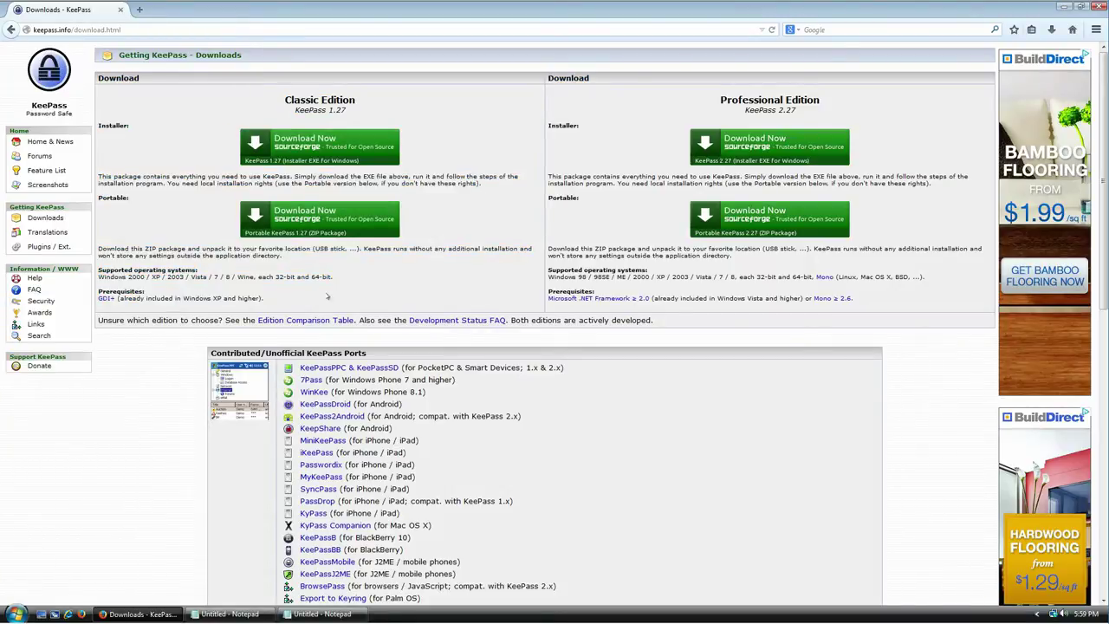
Step: Highlight the prerequisites: GDI+ and Windows XP for Classic, .NET and Windows Vista for Professional
{"action": "left_click_drag", "start_coordinate": [181, 297], "coordinate": [98, 297]}
{"action": "left_click_drag", "start_coordinate": [241, 292], "coordinate": [248, 305]}
{"action": "left_click", "coordinate": [475, 307]}
{"action": "left_click_drag", "start_coordinate": [831, 111], "coordinate": [733, 102]}
{"action": "left_click_drag", "start_coordinate": [856, 301], "coordinate": [551, 300]}
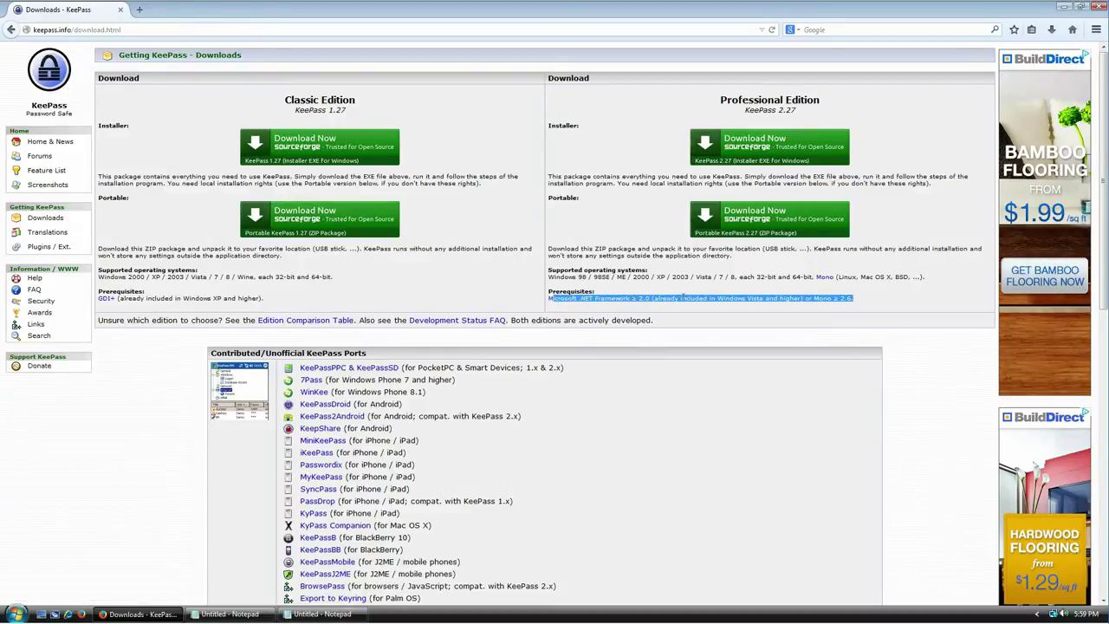
{"action": "left_click", "coordinate": [679, 298]}
{"action": "left_click_drag", "start_coordinate": [717, 298], "coordinate": [788, 296]}
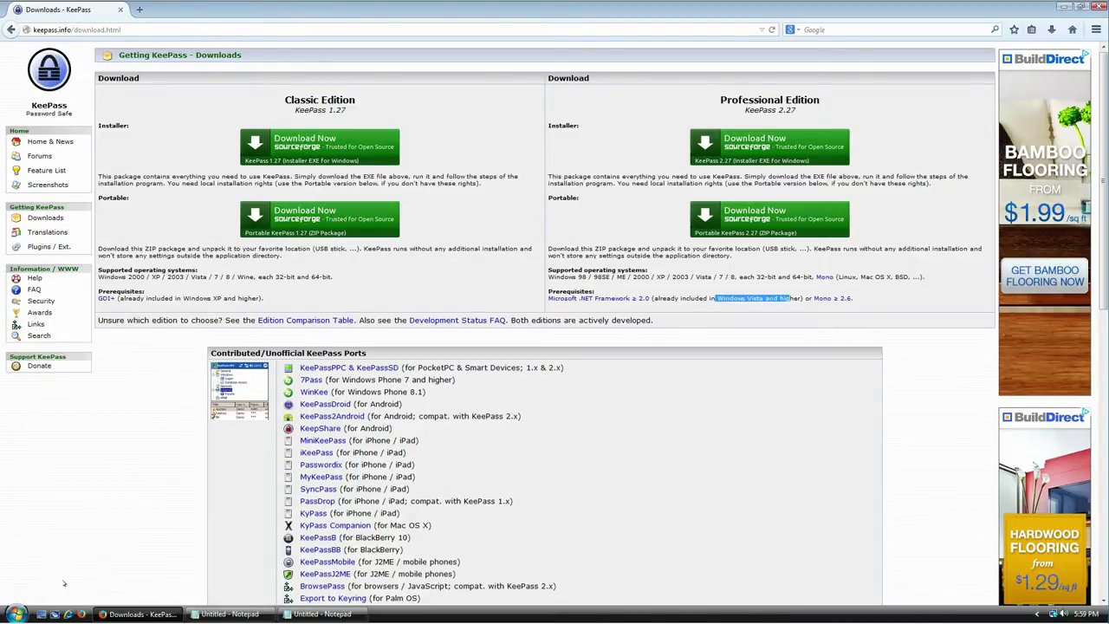
Step: Try the Professional 2.27 installer download, return to Downloads, and highlight the Installer label
{"action": "left_click", "coordinate": [785, 149]}
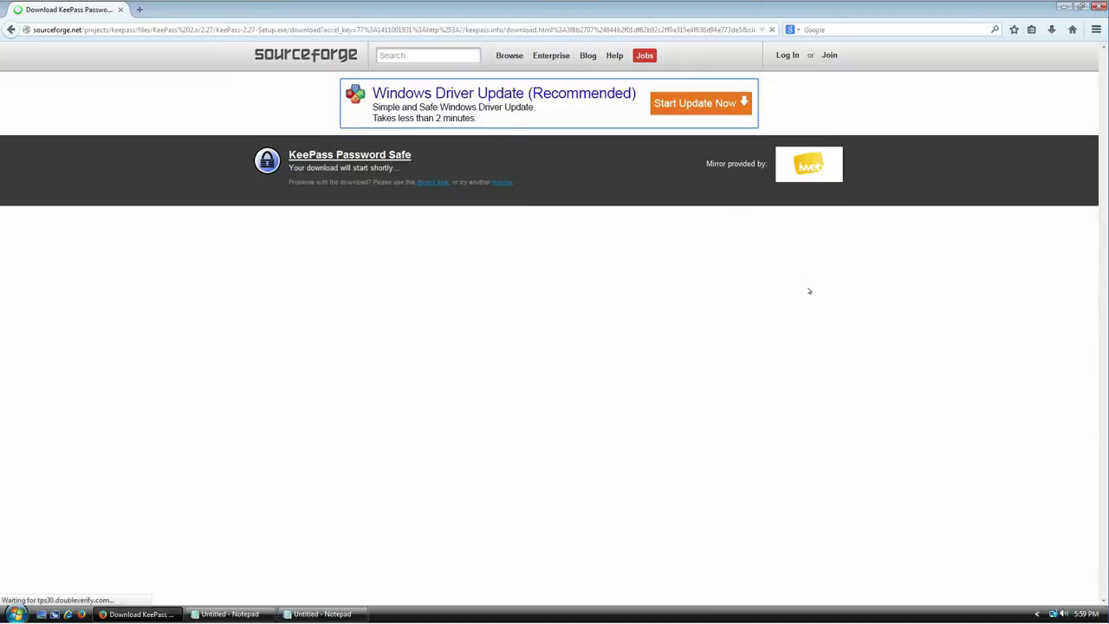
{"action": "key", "text": "alt+Left"}
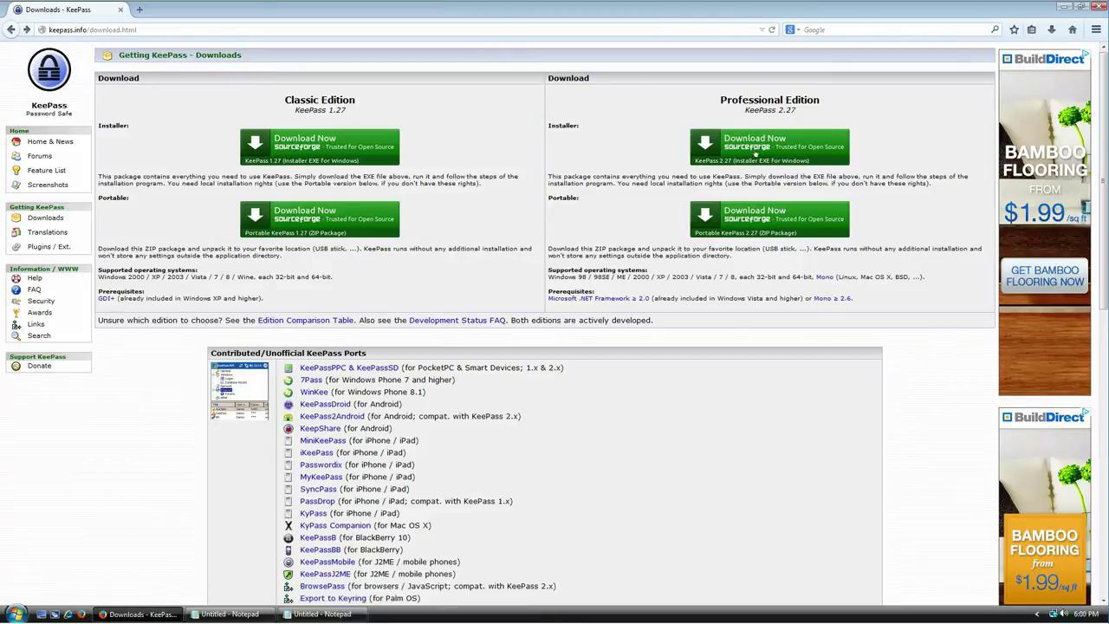
{"action": "left_click_drag", "start_coordinate": [568, 125], "coordinate": [623, 167]}
{"action": "left_click_drag", "start_coordinate": [551, 197], "coordinate": [597, 207]}
{"action": "left_click", "coordinate": [624, 209]}
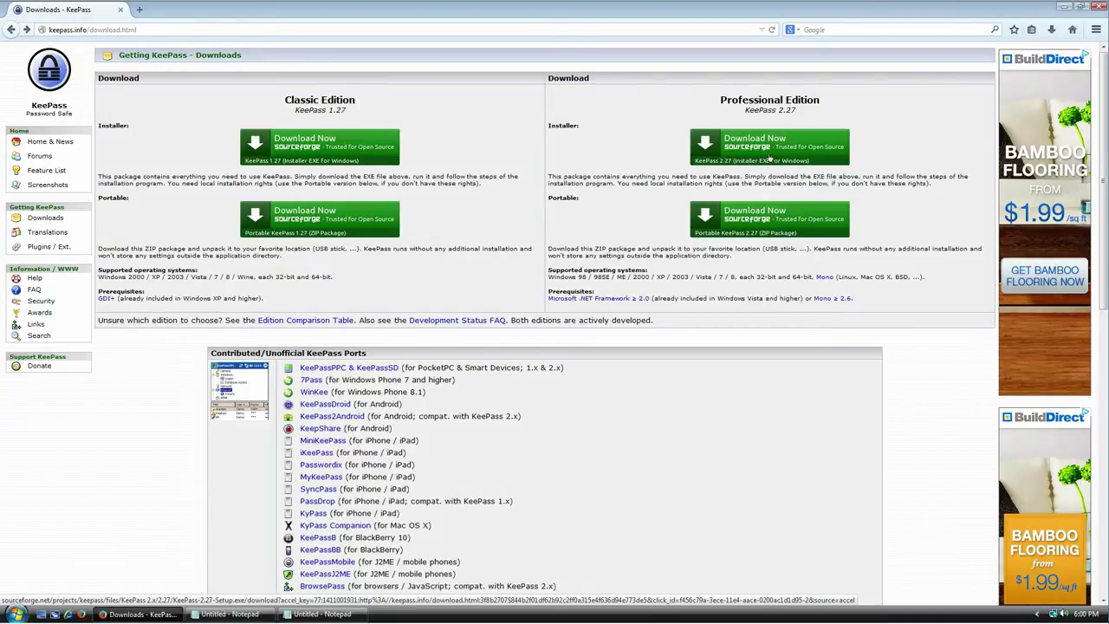
Step: Start the Professional Edition 2.27 installer download again via Download Now
{"action": "left_click_drag", "start_coordinate": [565, 126], "coordinate": [575, 126]}
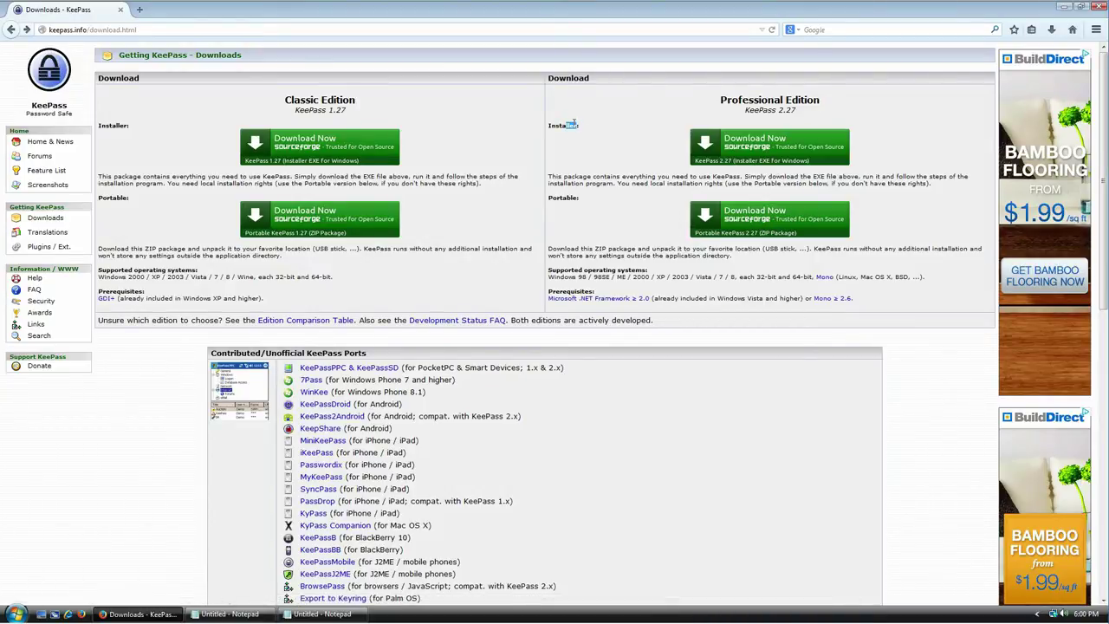
{"action": "left_click", "coordinate": [624, 124]}
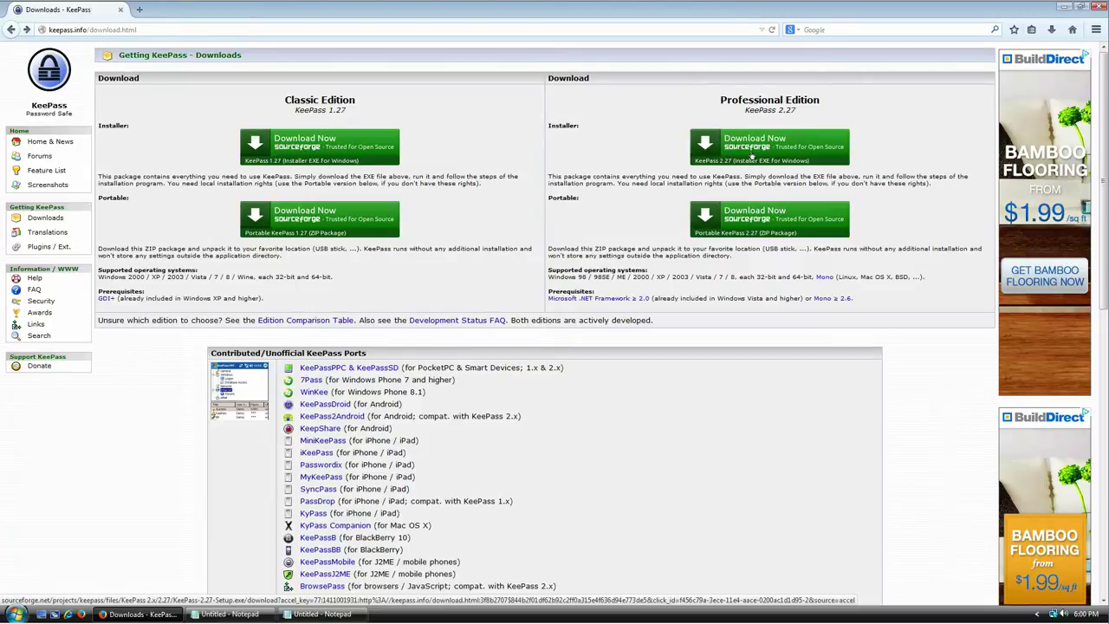
{"action": "left_click", "coordinate": [752, 149]}
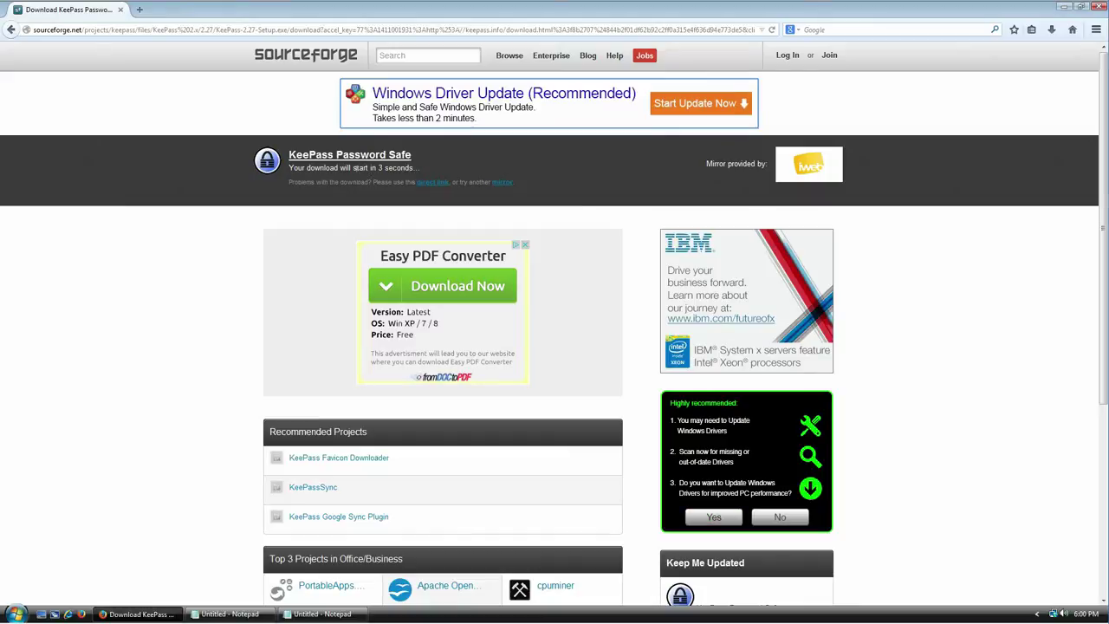
Step: Save KeePass-2.27-Setup.exe, run it past the security warning, and confirm the setup language
{"action": "left_click_drag", "start_coordinate": [397, 182], "coordinate": [290, 167]}
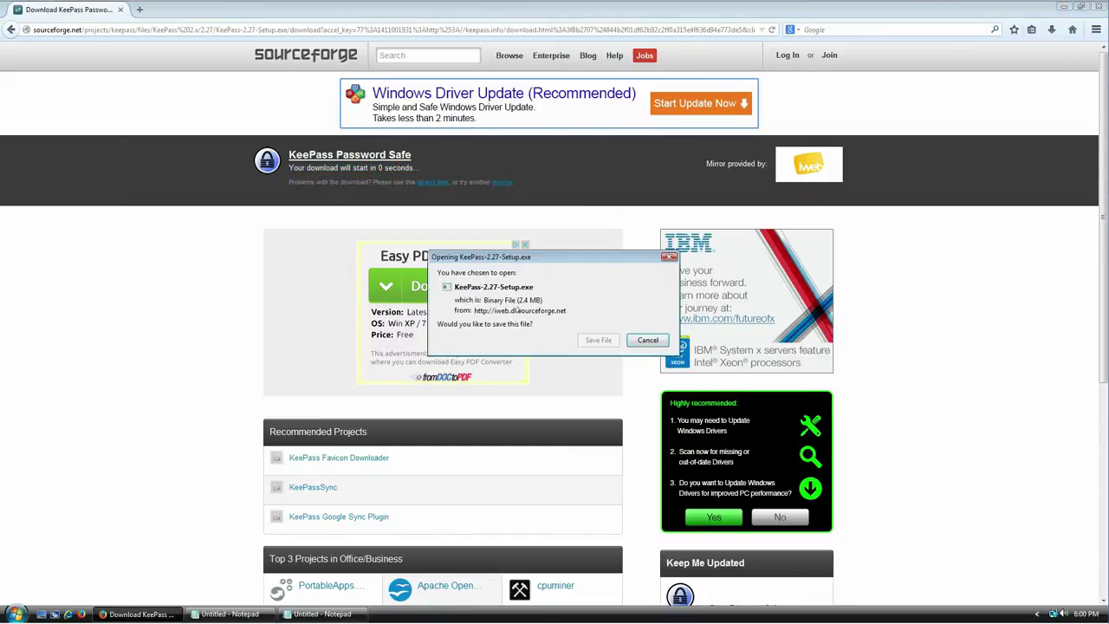
{"action": "left_click", "coordinate": [598, 340]}
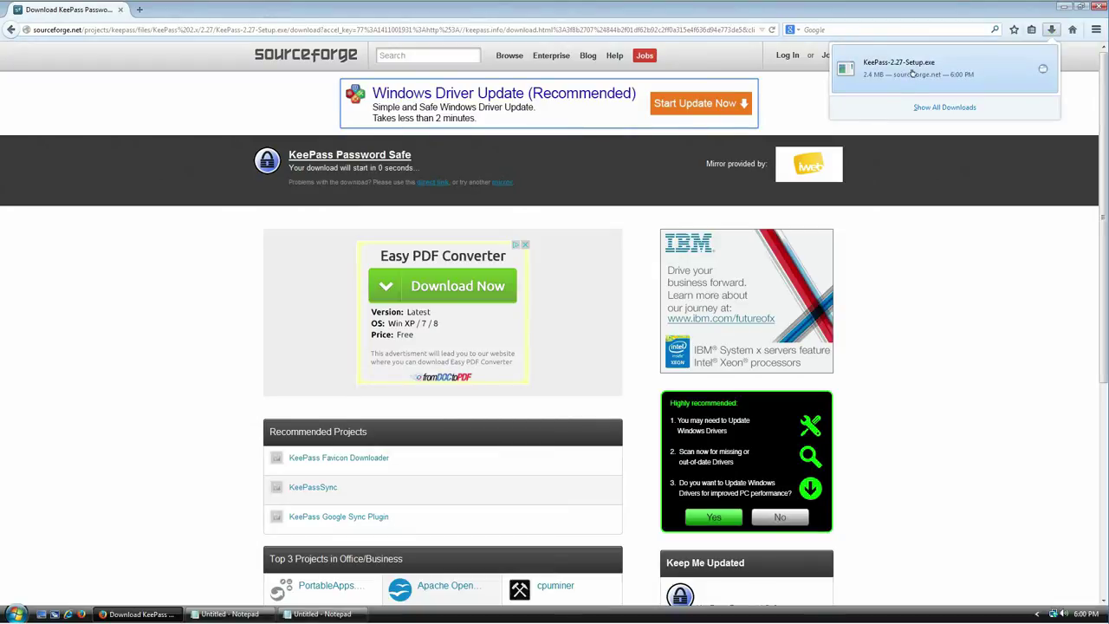
{"action": "left_click", "coordinate": [912, 73]}
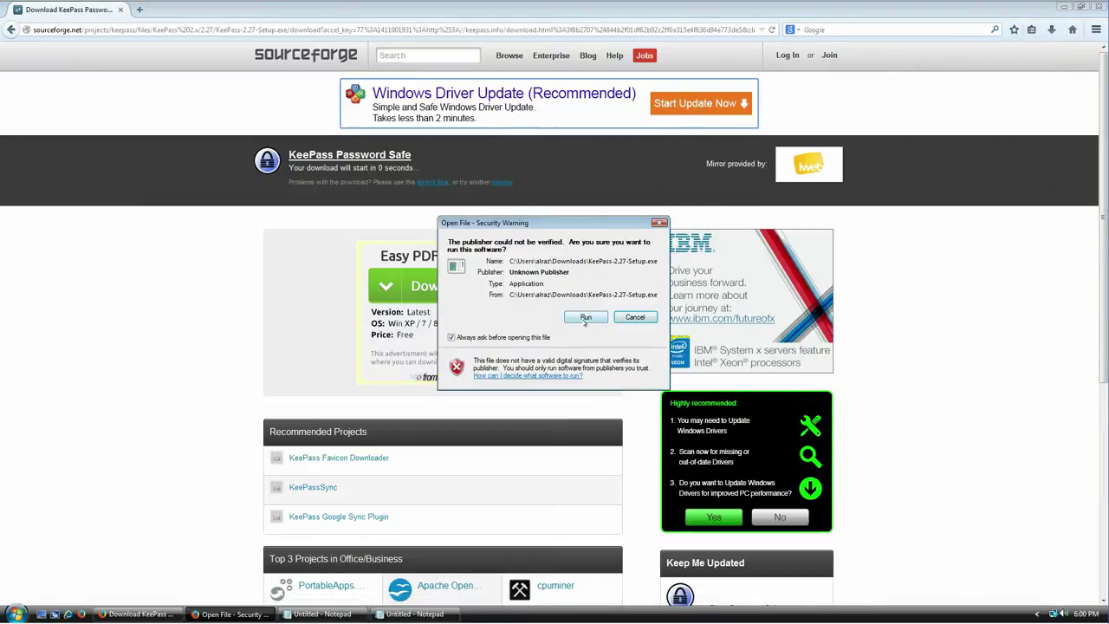
{"action": "left_click", "coordinate": [586, 318]}
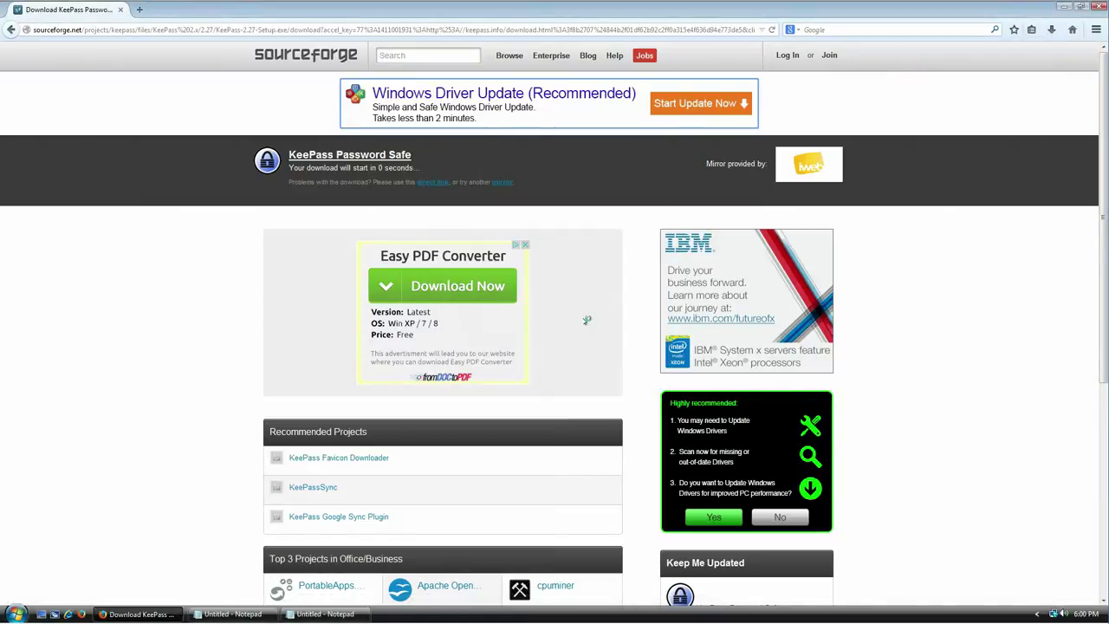
{"action": "left_click", "coordinate": [577, 335]}
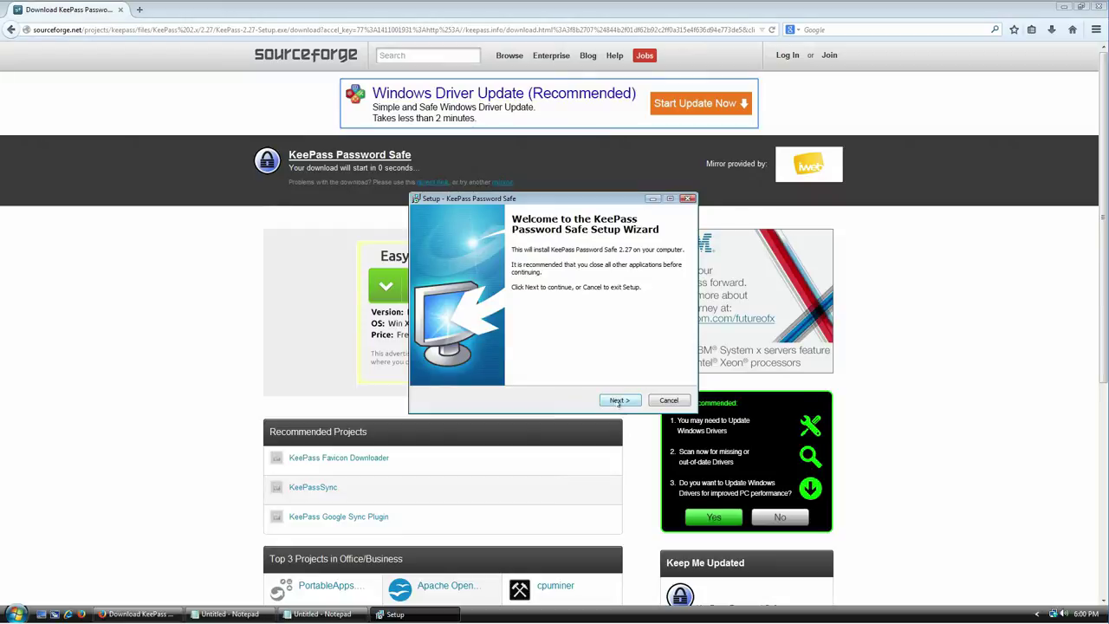
Step: Accept the licence, keep the default folder and all components, and keep .kdbx association checked
{"action": "left_click", "coordinate": [622, 402]}
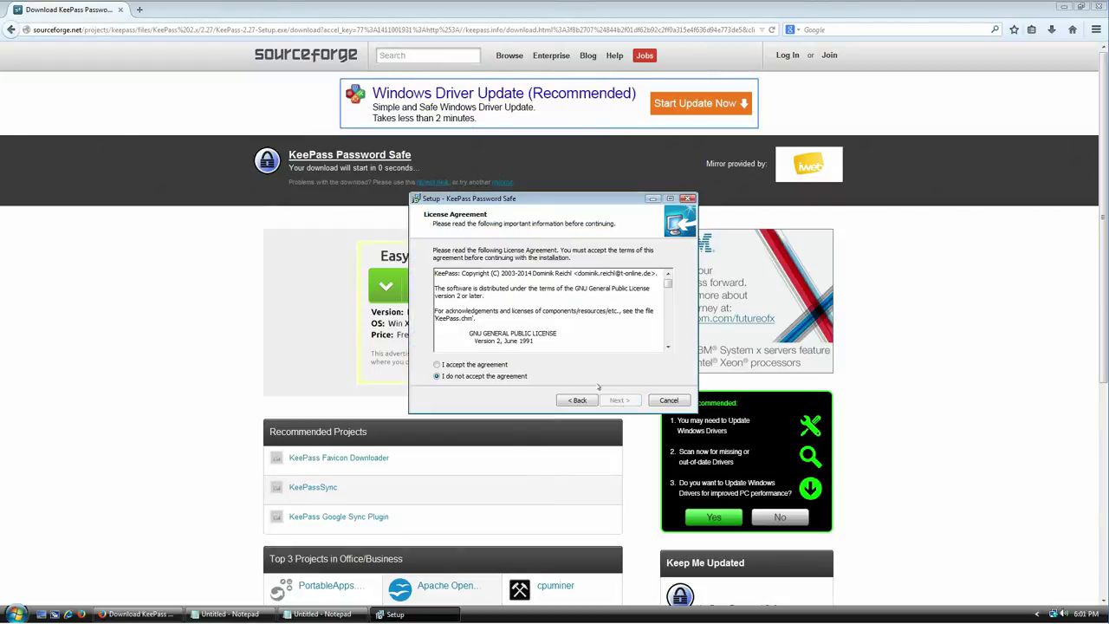
{"action": "left_click", "coordinate": [492, 364]}
{"action": "left_click", "coordinate": [618, 400]}
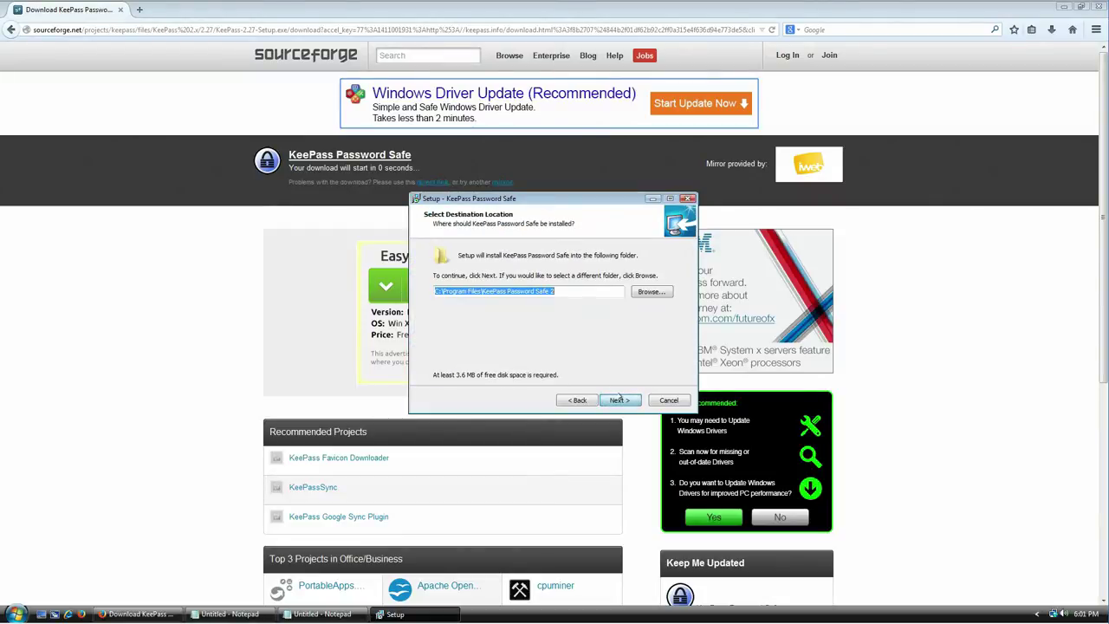
{"action": "left_click", "coordinate": [620, 400]}
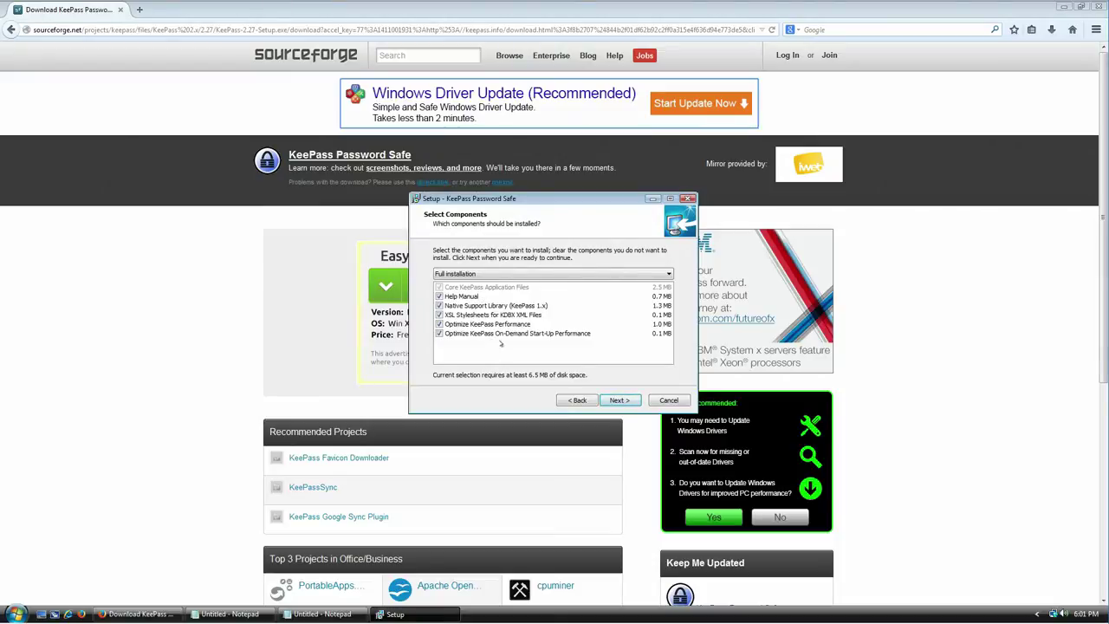
{"action": "left_click", "coordinate": [637, 401]}
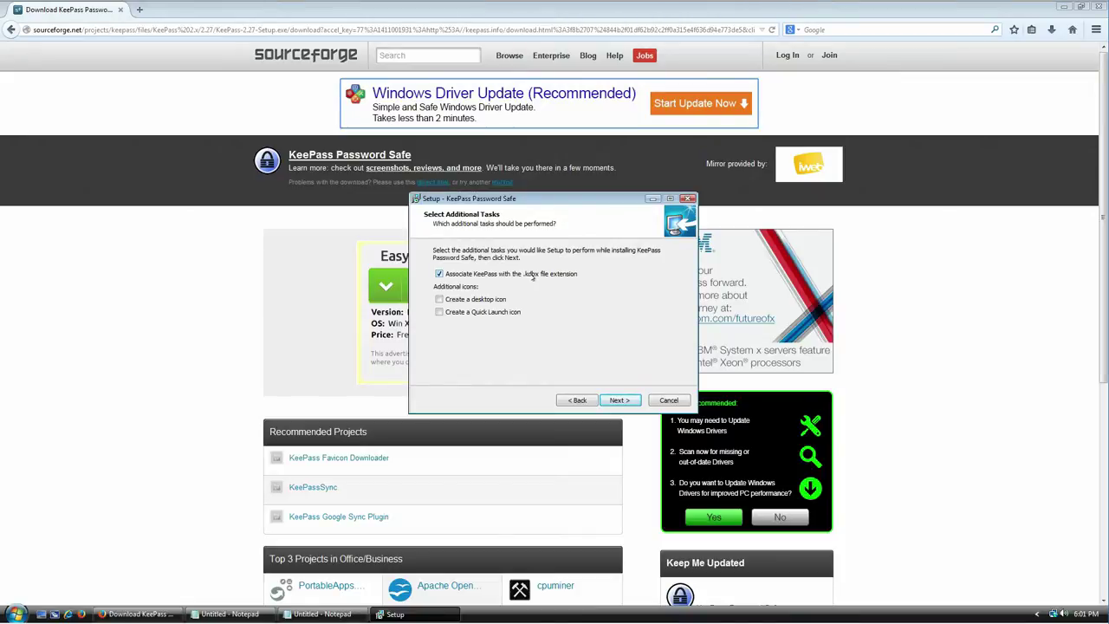
{"action": "left_click", "coordinate": [533, 275]}
{"action": "left_click", "coordinate": [533, 276]}
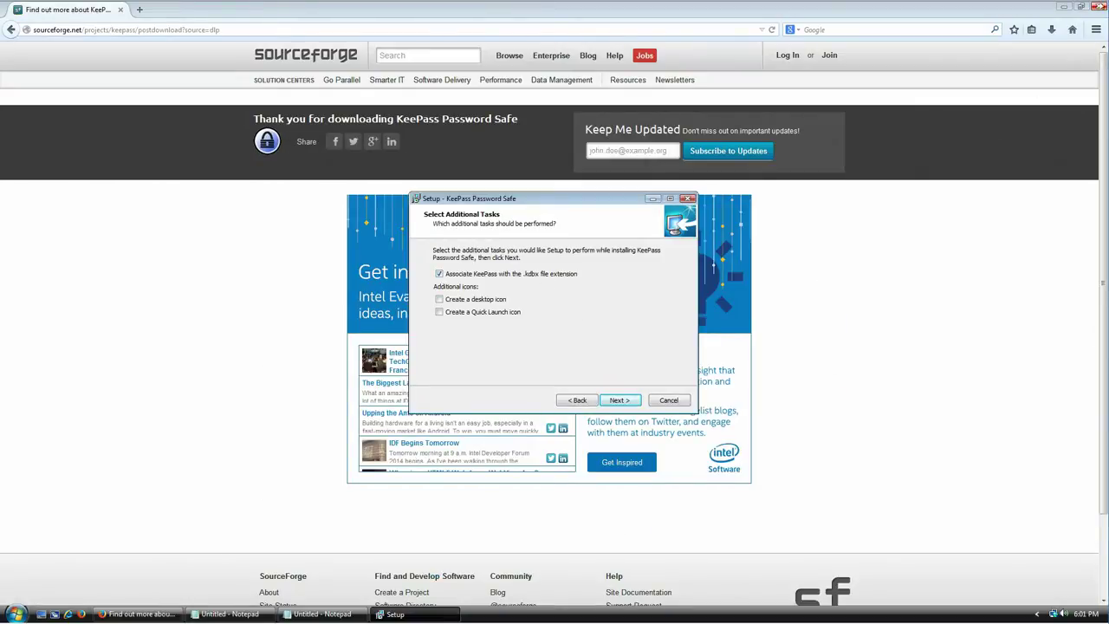
Step: Close the SourceForge download tab in Firefox, then return to setup and start installing
{"action": "left_click", "coordinate": [1095, 10]}
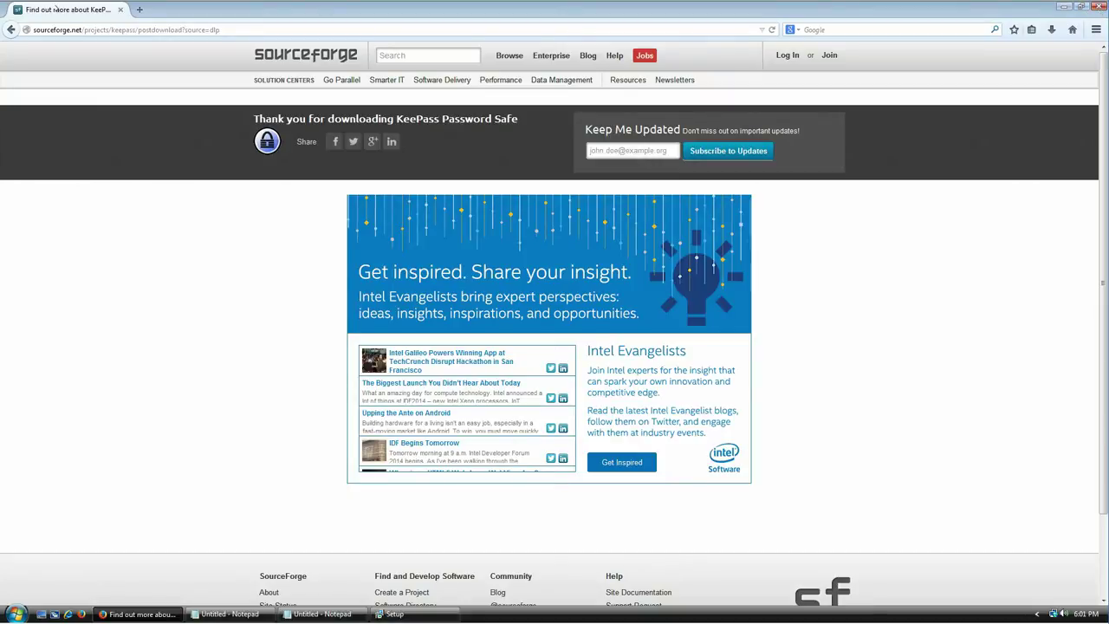
{"action": "left_click", "coordinate": [141, 9]}
{"action": "left_click", "coordinate": [121, 10]}
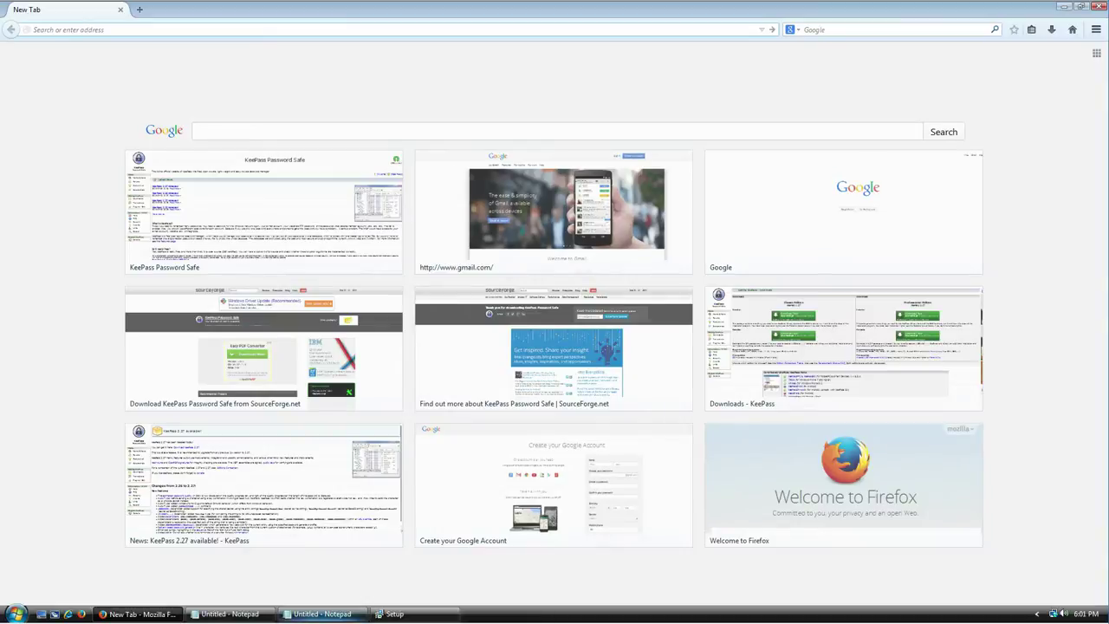
{"action": "left_click", "coordinate": [392, 613]}
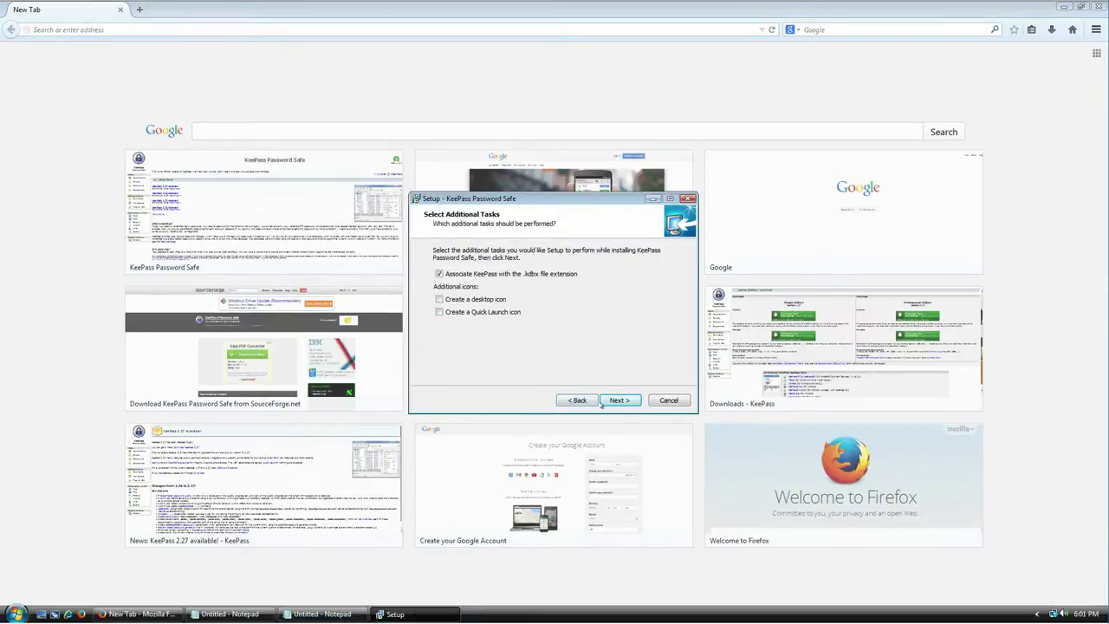
{"action": "left_click", "coordinate": [613, 402]}
{"action": "left_click", "coordinate": [613, 402]}
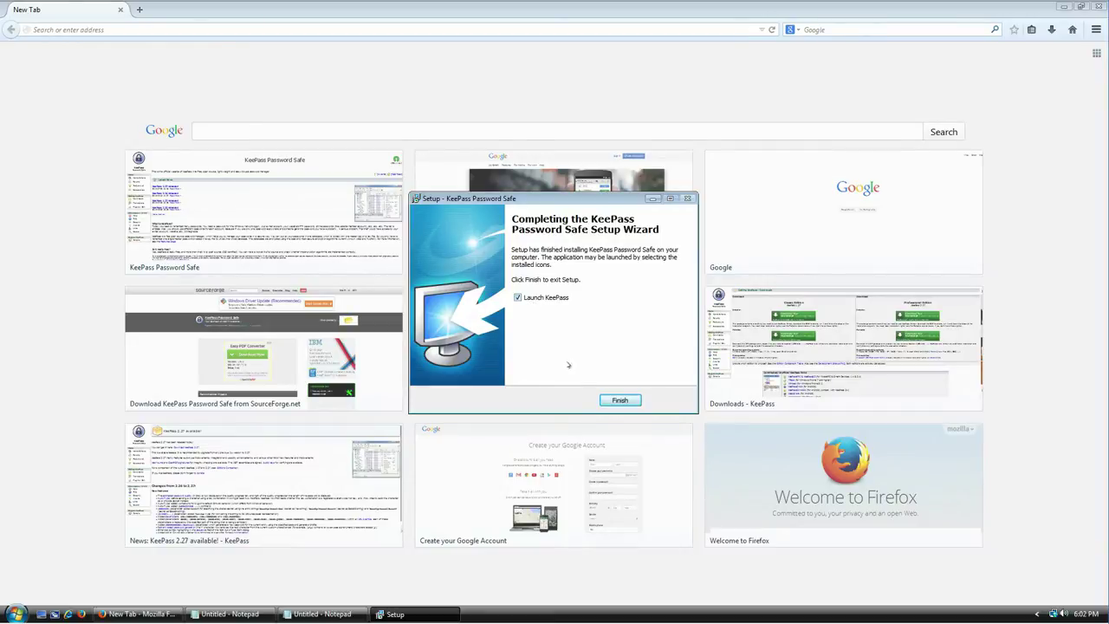
Step: Finish setup launching KeePass, enable automatic update checks, and enlarge the main window
{"action": "left_click", "coordinate": [620, 400]}
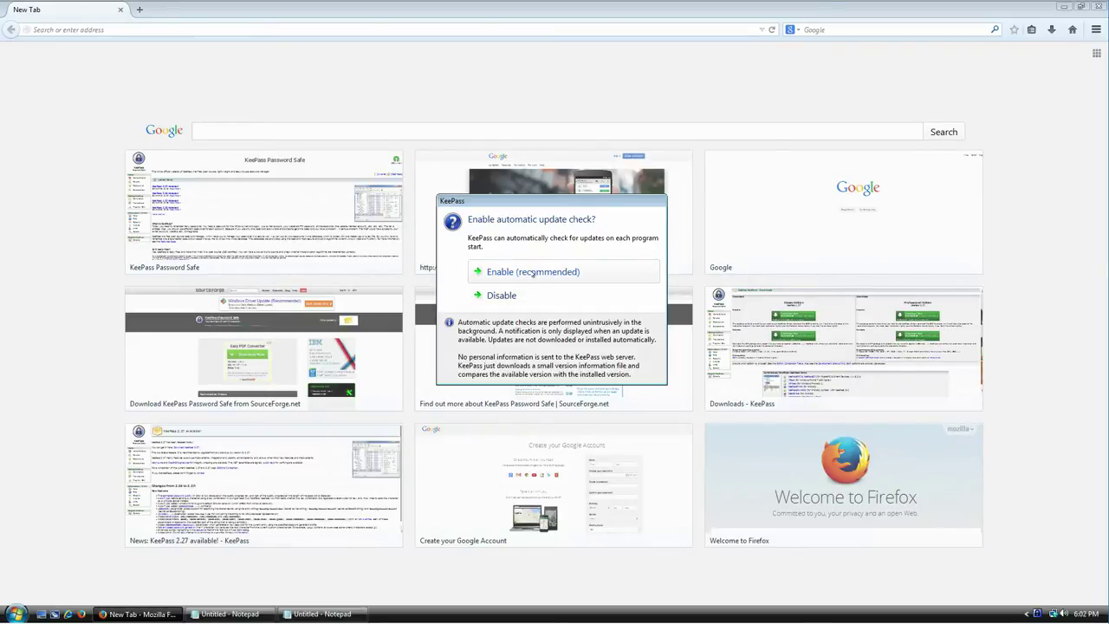
{"action": "left_click", "coordinate": [533, 272]}
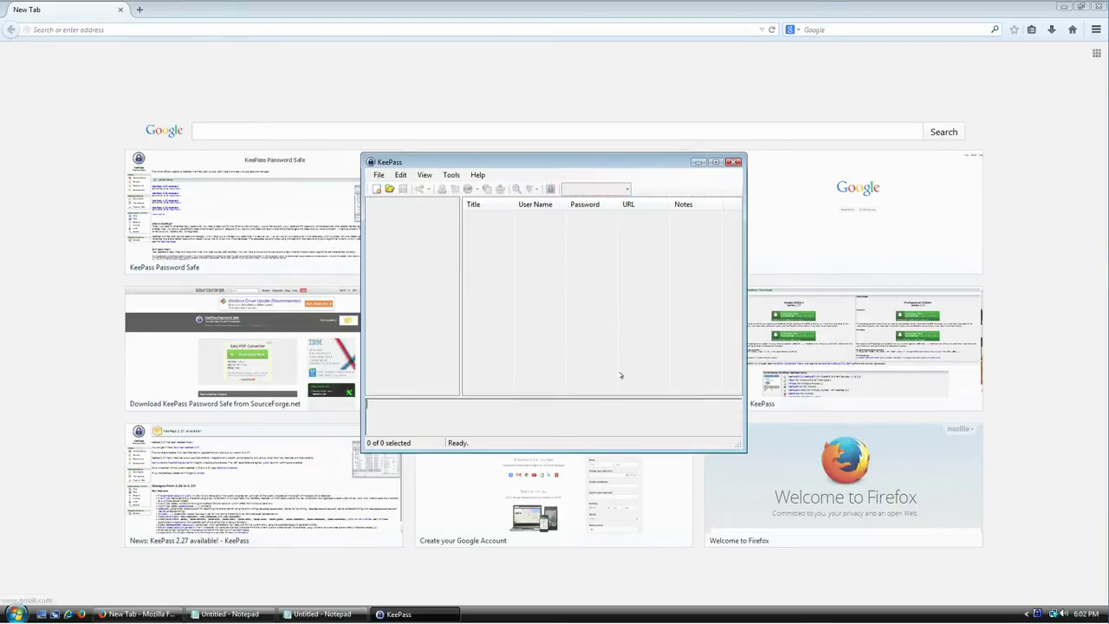
{"action": "left_click_drag", "start_coordinate": [362, 311], "coordinate": [212, 310]}
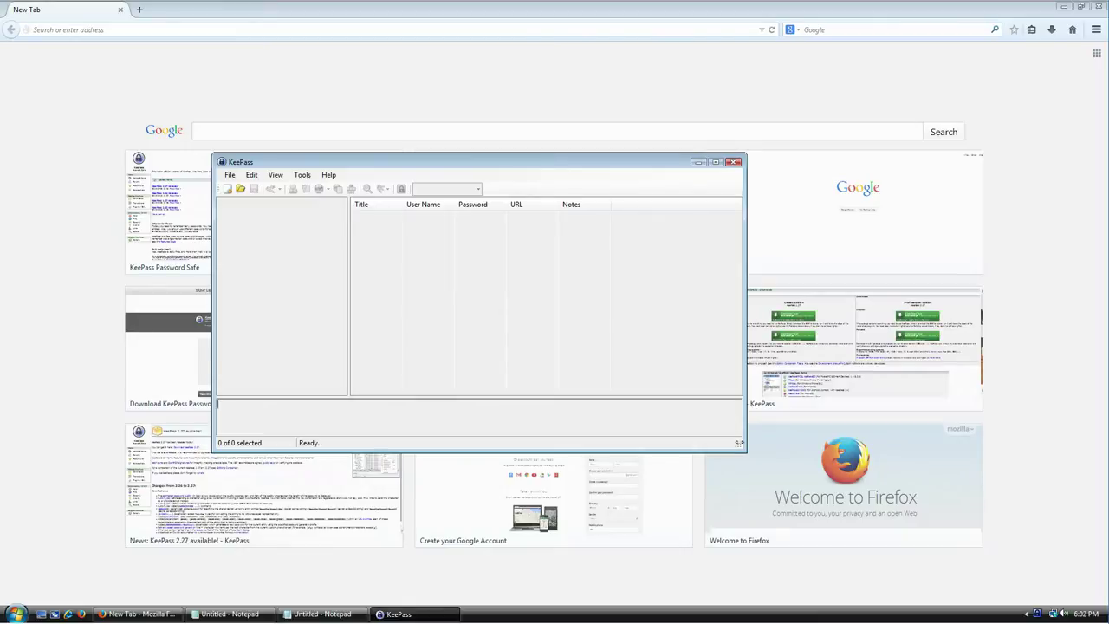
{"action": "left_click_drag", "start_coordinate": [733, 442], "coordinate": [765, 496]}
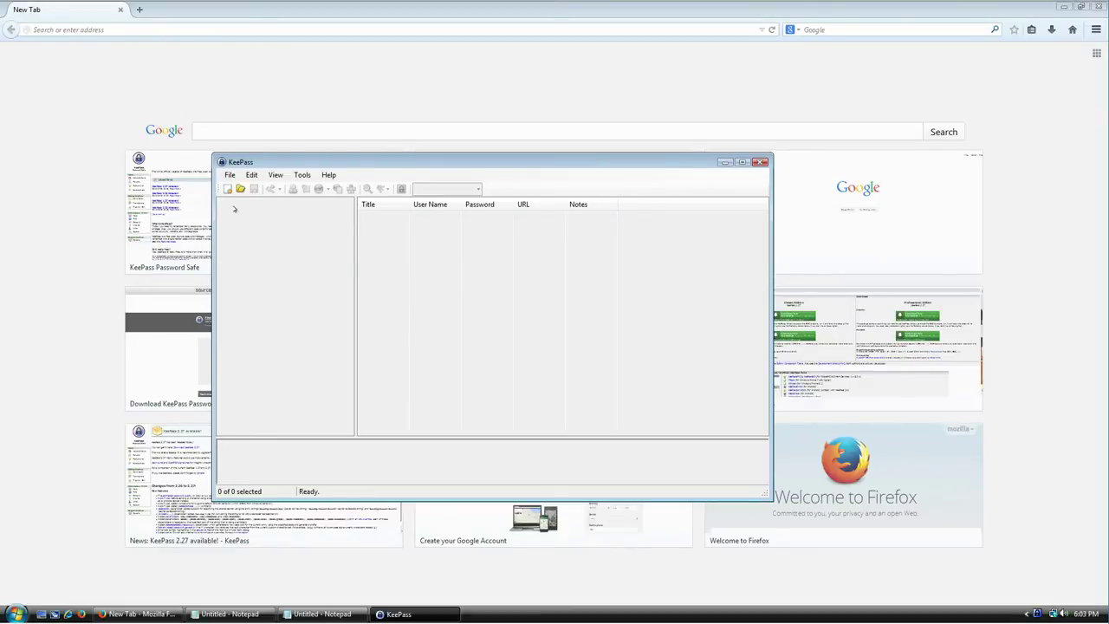
Step: Start a new password database from the file commands and resize the save dialog
{"action": "left_click", "coordinate": [229, 175]}
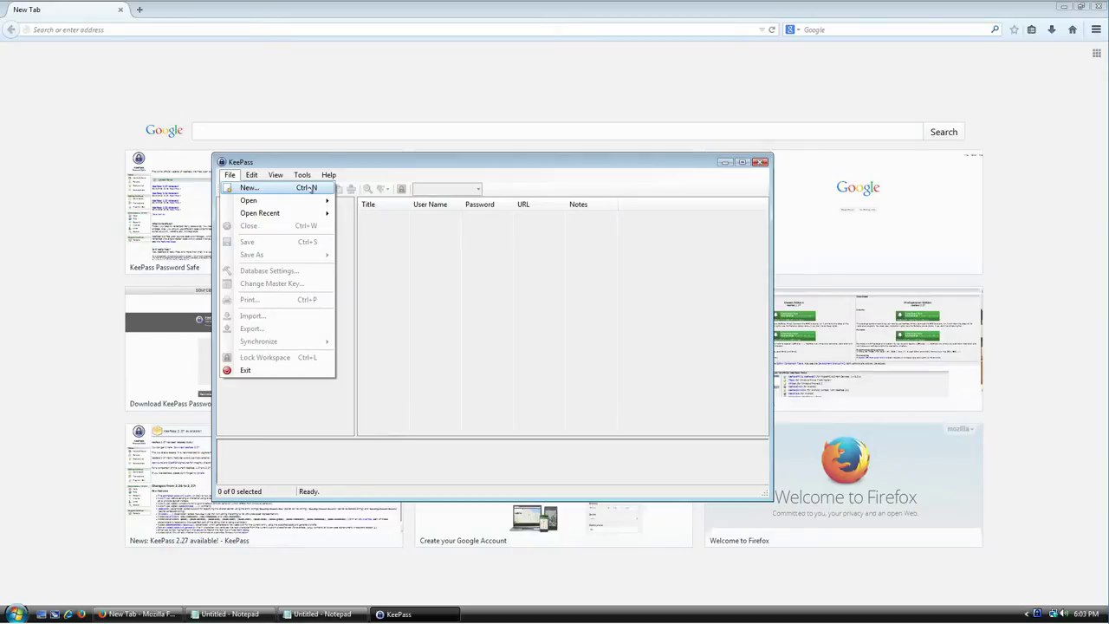
{"action": "left_click", "coordinate": [449, 238]}
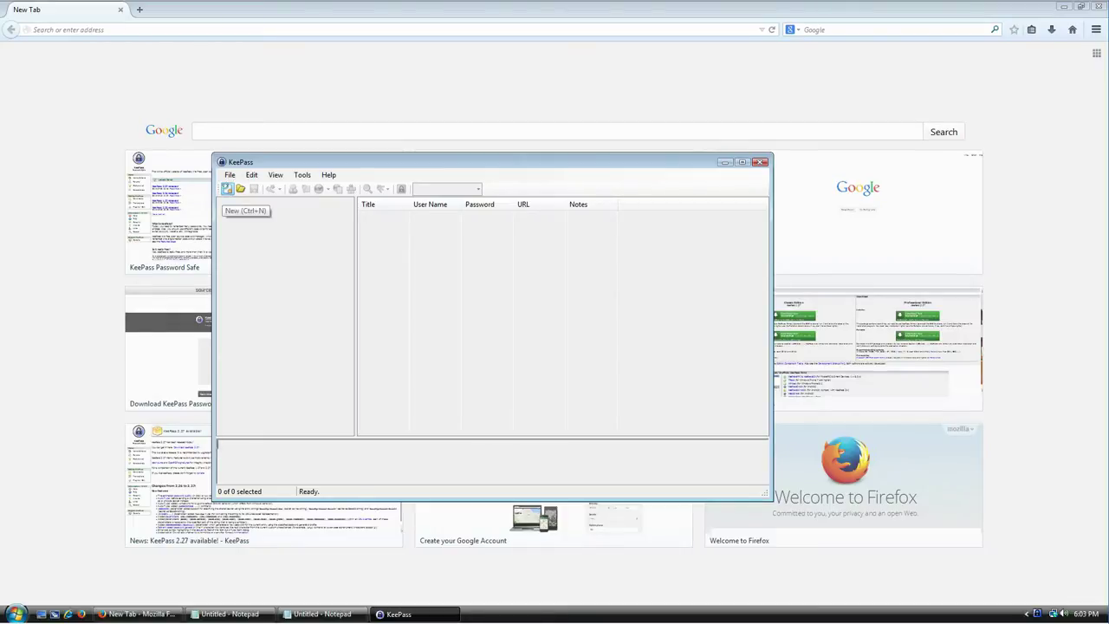
{"action": "left_click", "coordinate": [227, 190]}
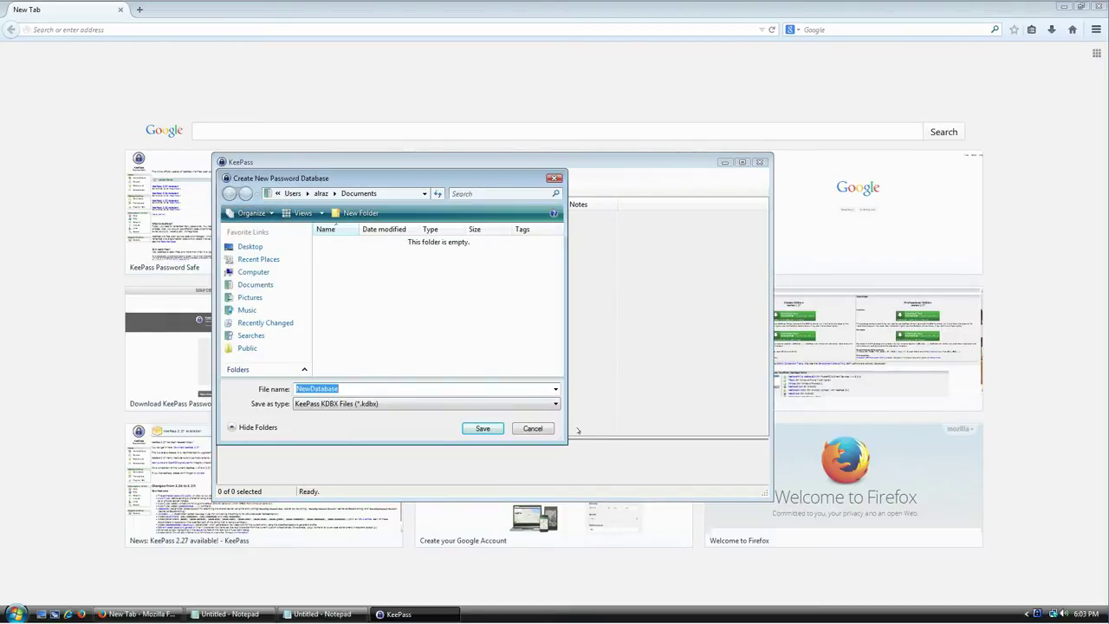
{"action": "left_click_drag", "start_coordinate": [562, 451], "coordinate": [716, 479]}
{"action": "left_click_drag", "start_coordinate": [441, 182], "coordinate": [410, 97]}
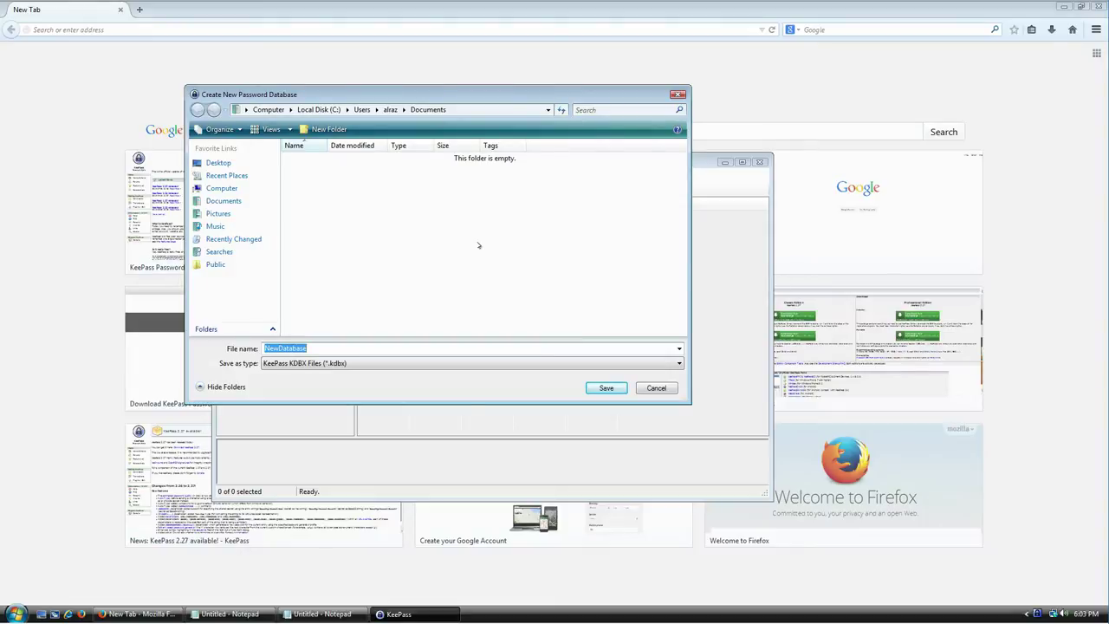
Step: Name the database file SecretLogins in Documents, replacing the first-typed SecretInformation
{"action": "double_click", "coordinate": [325, 347]}
{"action": "left_click_drag", "start_coordinate": [463, 102], "coordinate": [520, 129]}
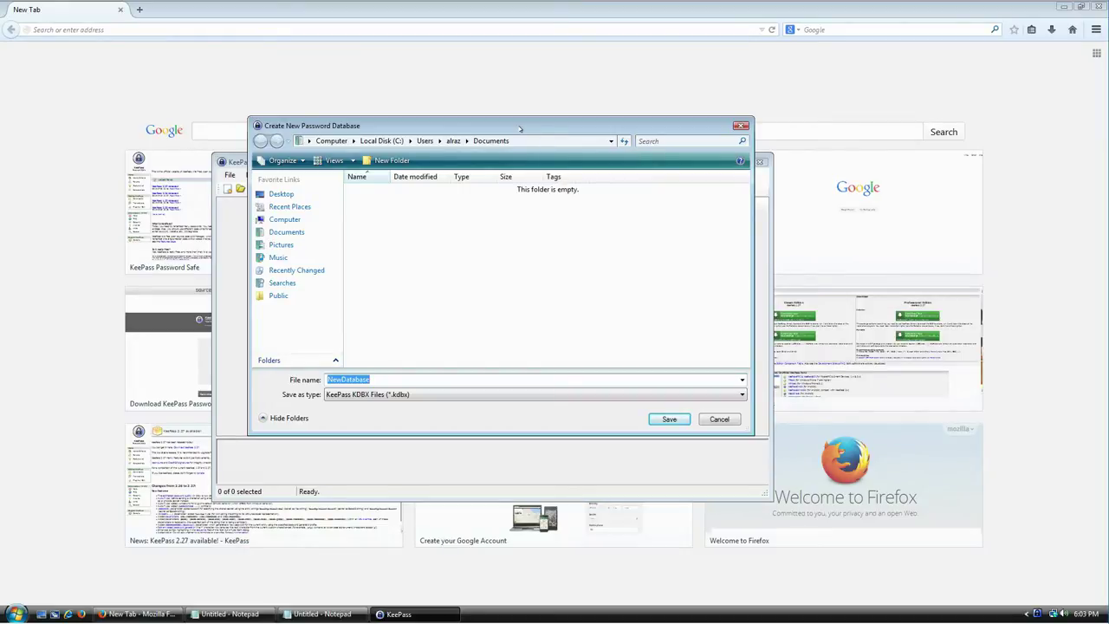
{"action": "left_click_drag", "start_coordinate": [520, 128], "coordinate": [528, 122]}
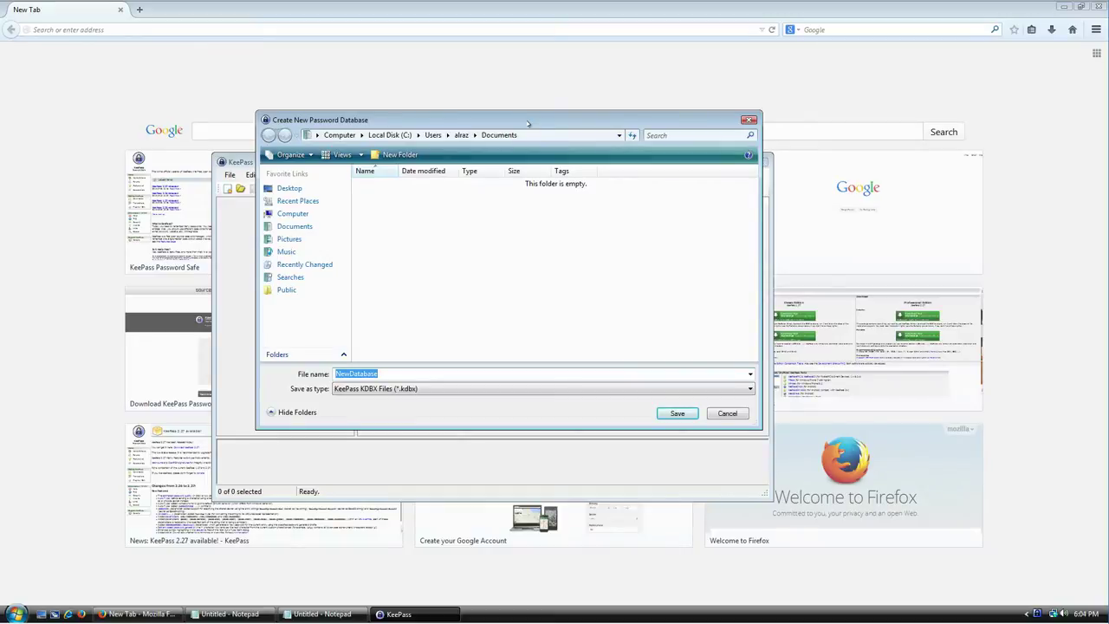
{"action": "mouse_move", "coordinate": [527, 122]}
{"action": "left_mouse_down"}
{"action": "mouse_move", "coordinate": [539, 222]}
{"action": "mouse_move", "coordinate": [545, 112]}
{"action": "left_mouse_up"}
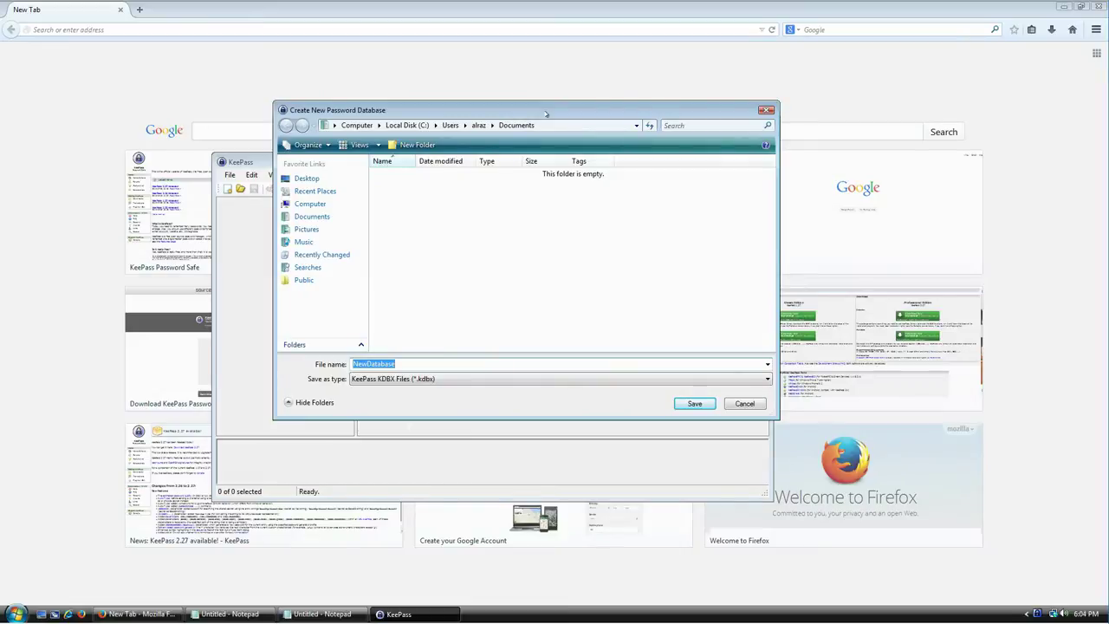
{"action": "type", "text": "SecretInformation"}
{"action": "key", "text": "ctrl+a"}
{"action": "type", "text": "SecretLogins"}
Step: Save SecretLogins.kdbx, then type a trial master password in plain view and clear it
{"action": "left_click", "coordinate": [695, 404]}
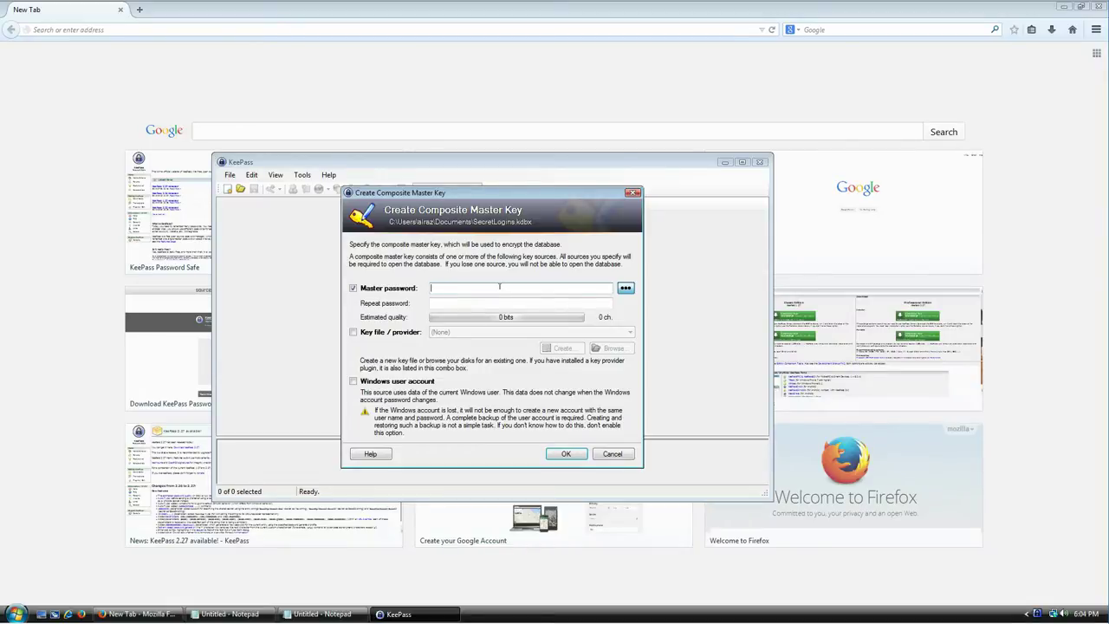
{"action": "left_click", "coordinate": [625, 288]}
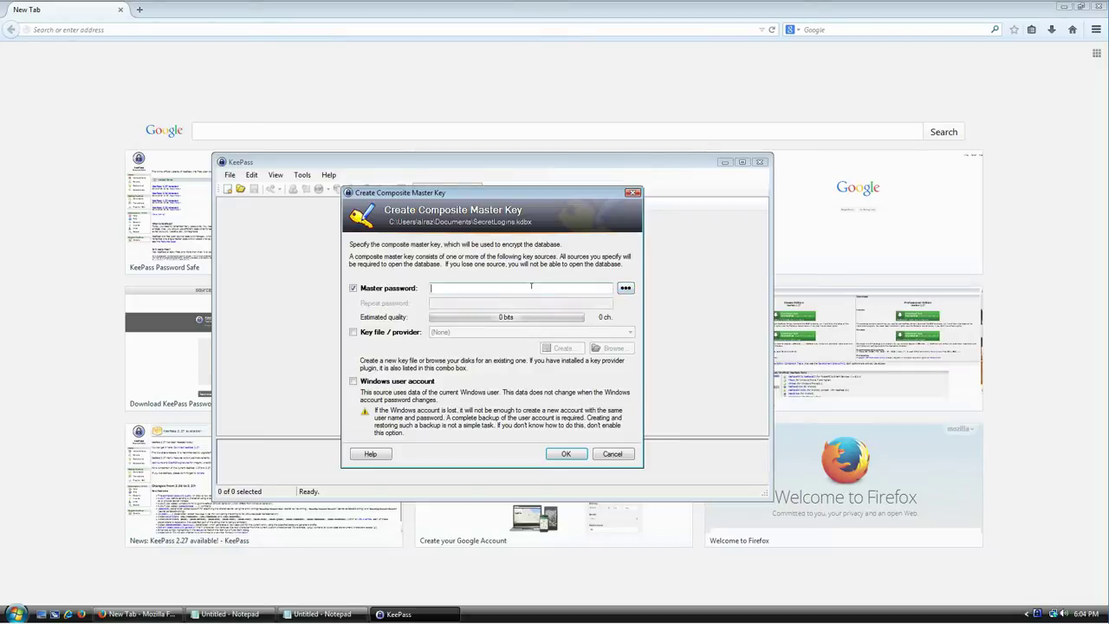
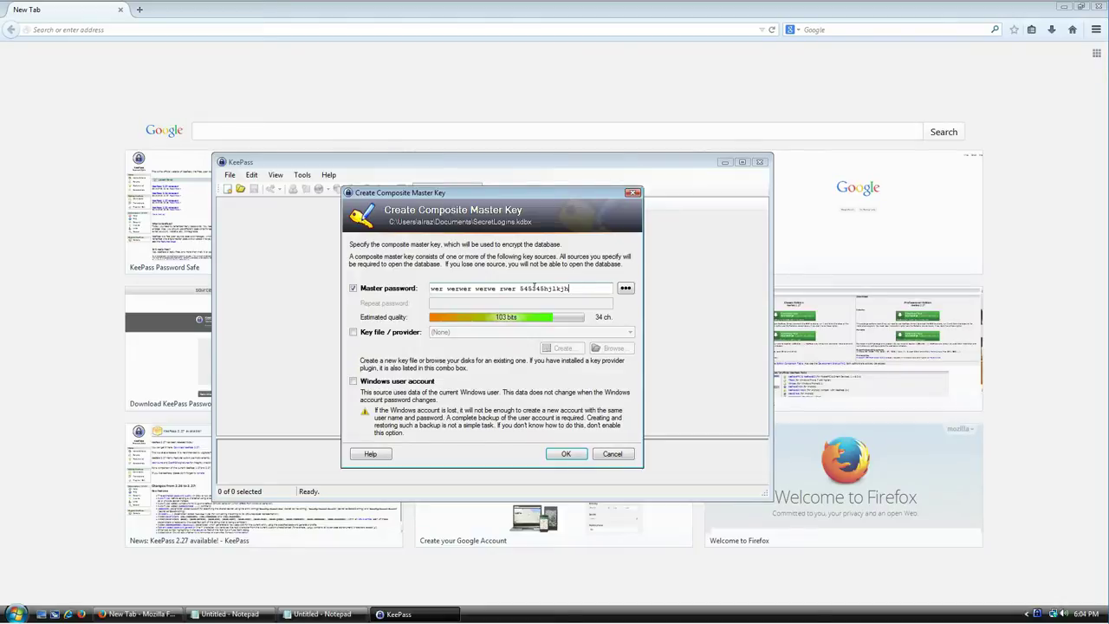
{"action": "key", "text": "ctrl+a"}
{"action": "key", "text": "BackSpace"}
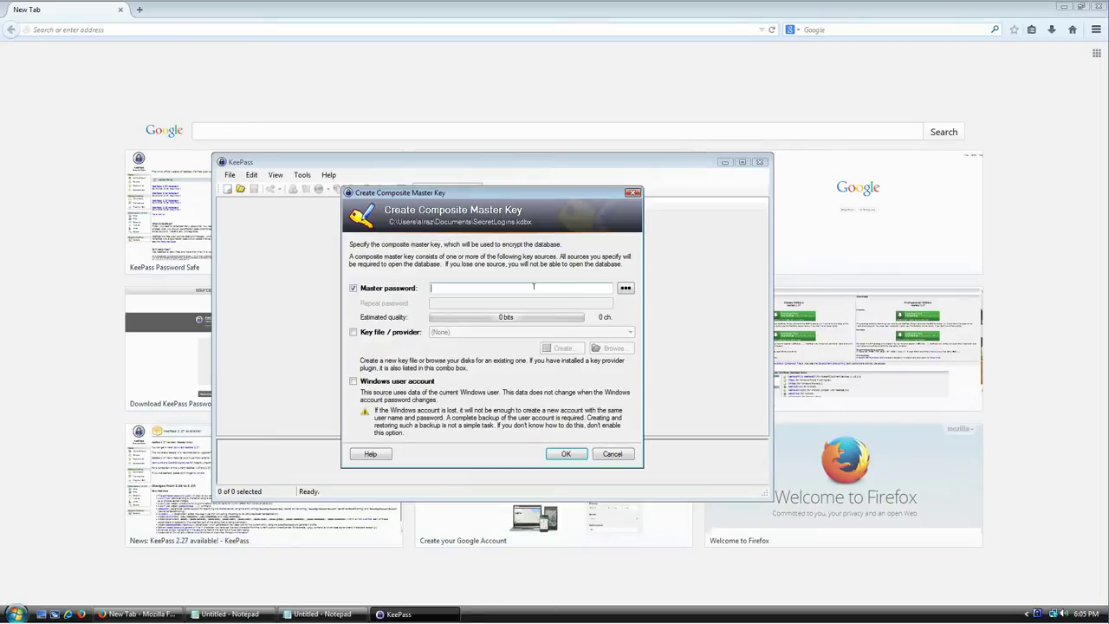
{"action": "left_click", "coordinate": [530, 287]}
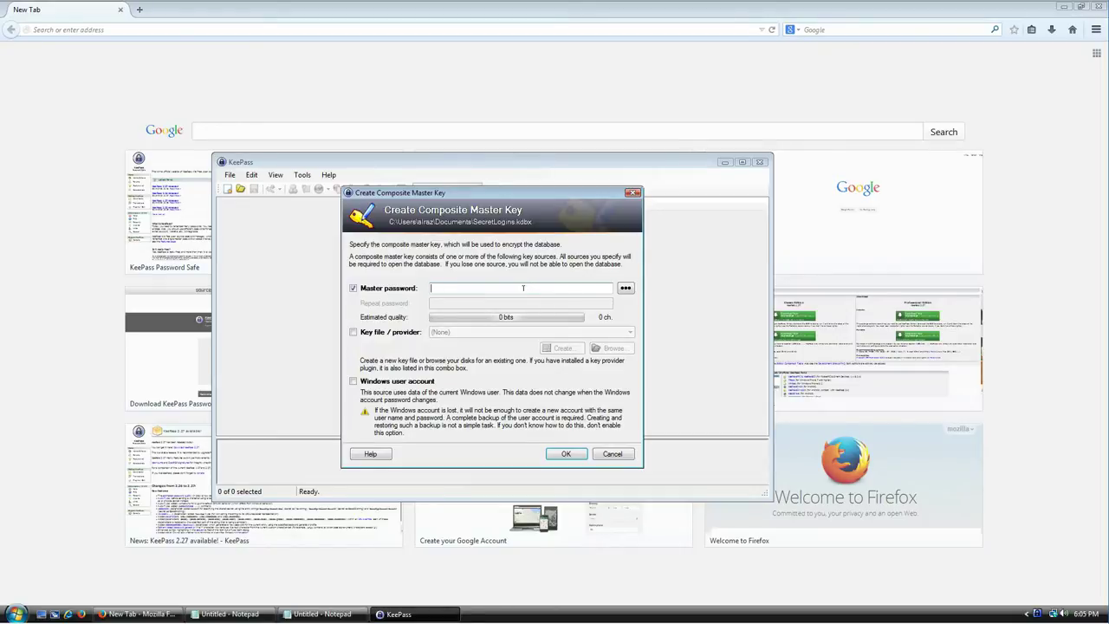
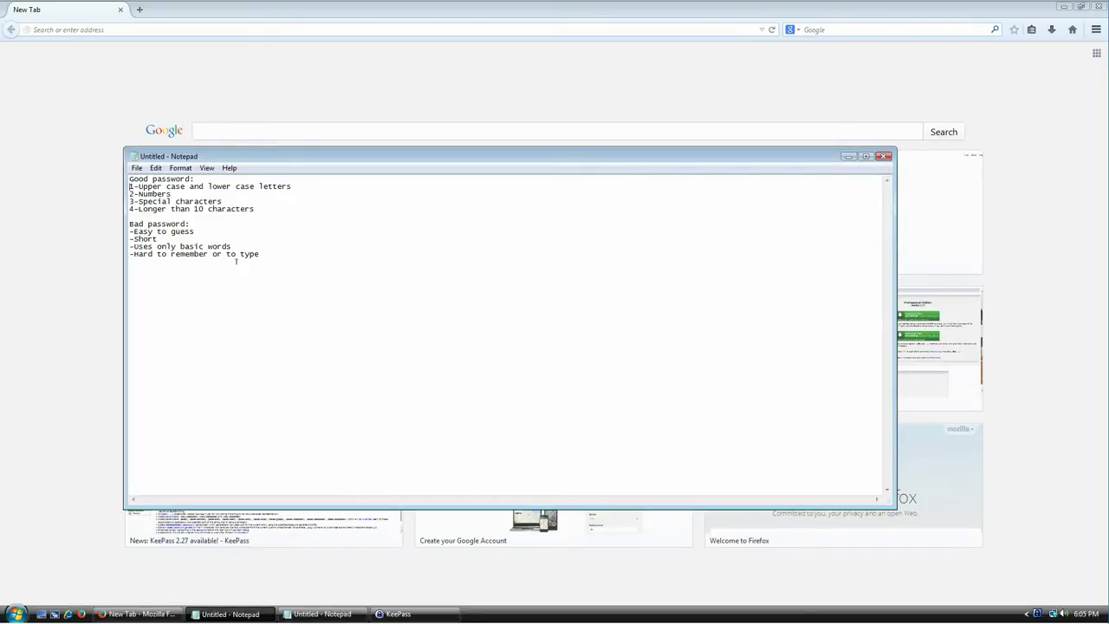
{"action": "key", "text": "shift+End"}
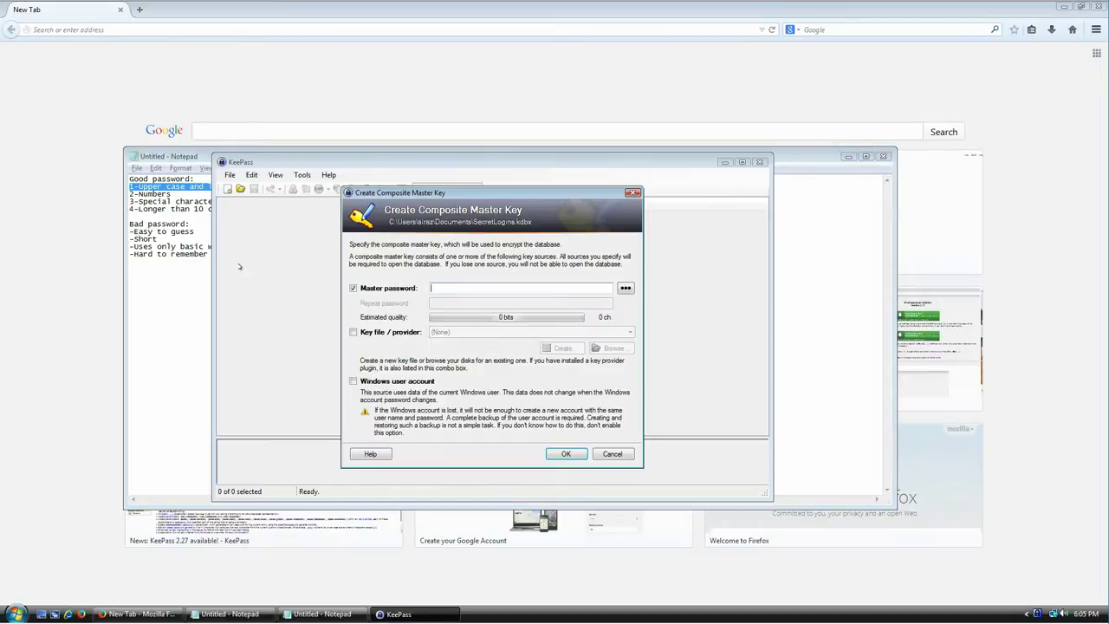
{"action": "key", "text": "shift+Right"}
{"action": "key", "text": "End"}
{"action": "key", "text": "shift+Home"}
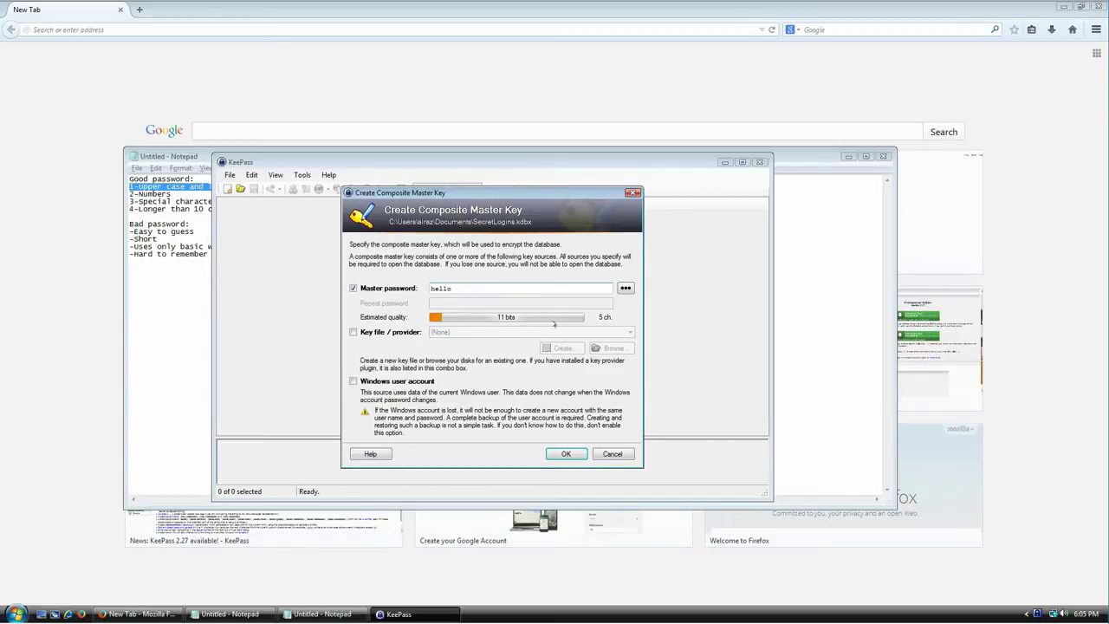
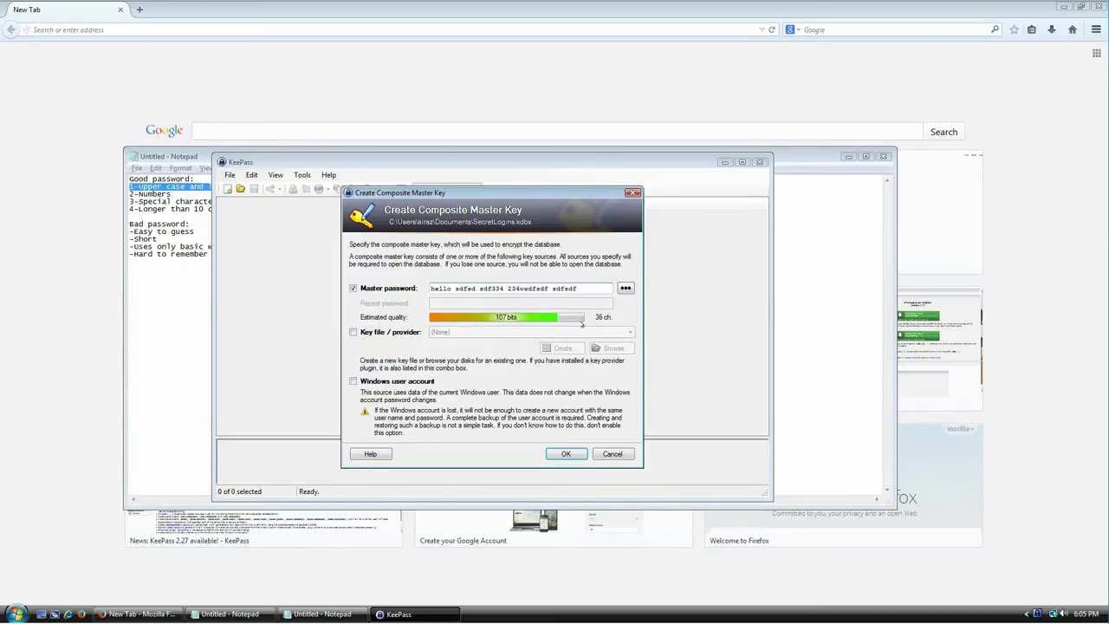
{"action": "key", "text": "ctrl+a"}
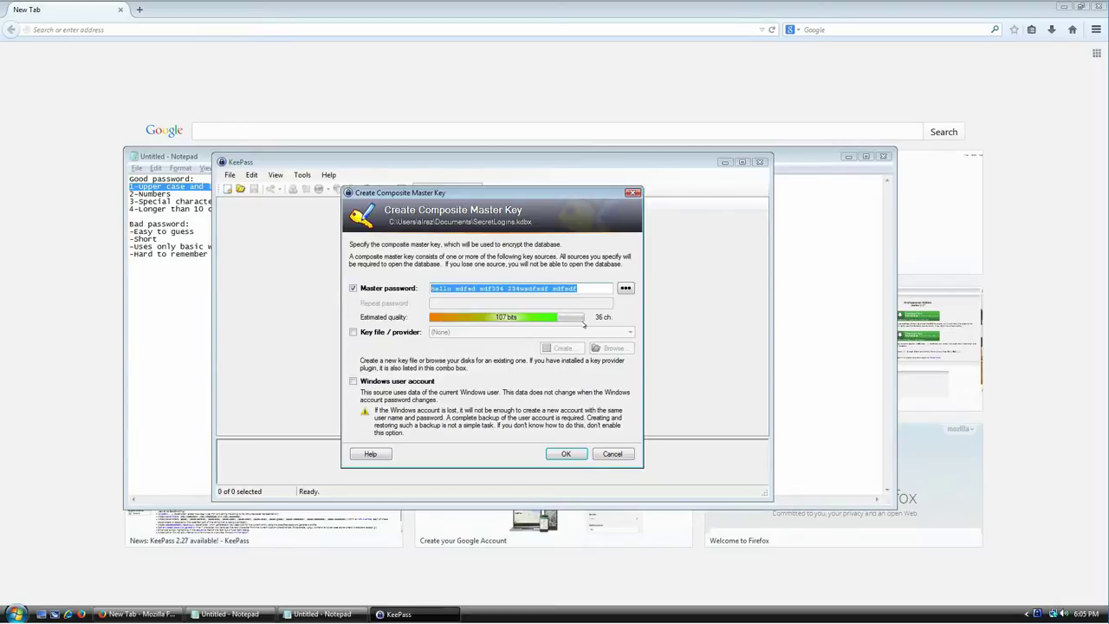
{"action": "key", "text": "BackSpace"}
{"action": "left_click", "coordinate": [204, 194]}
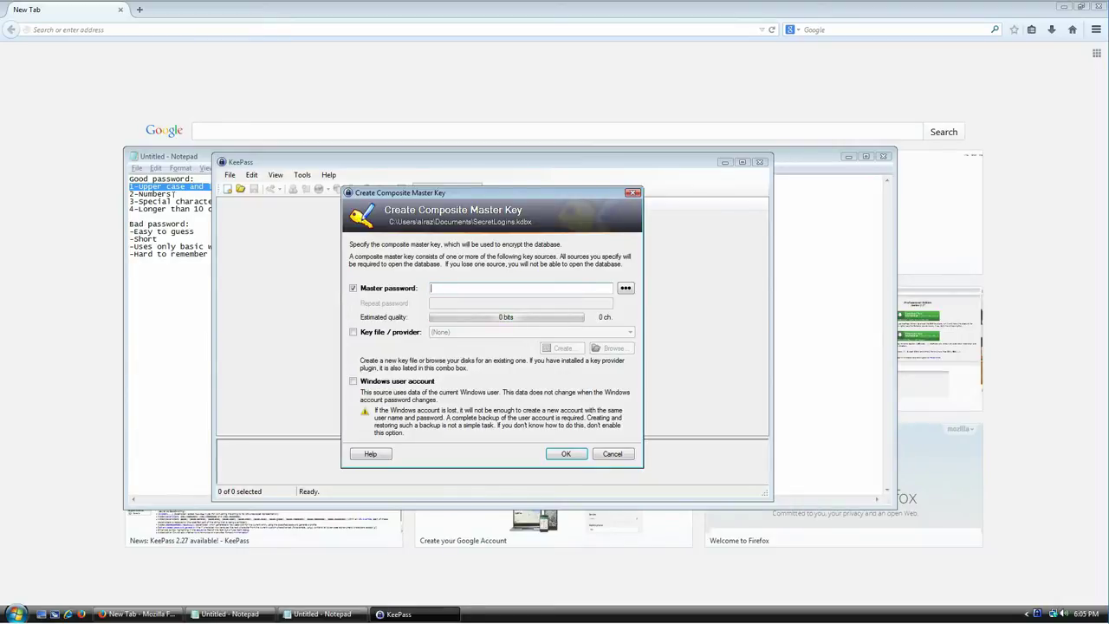
{"action": "key", "text": "shift+Home"}
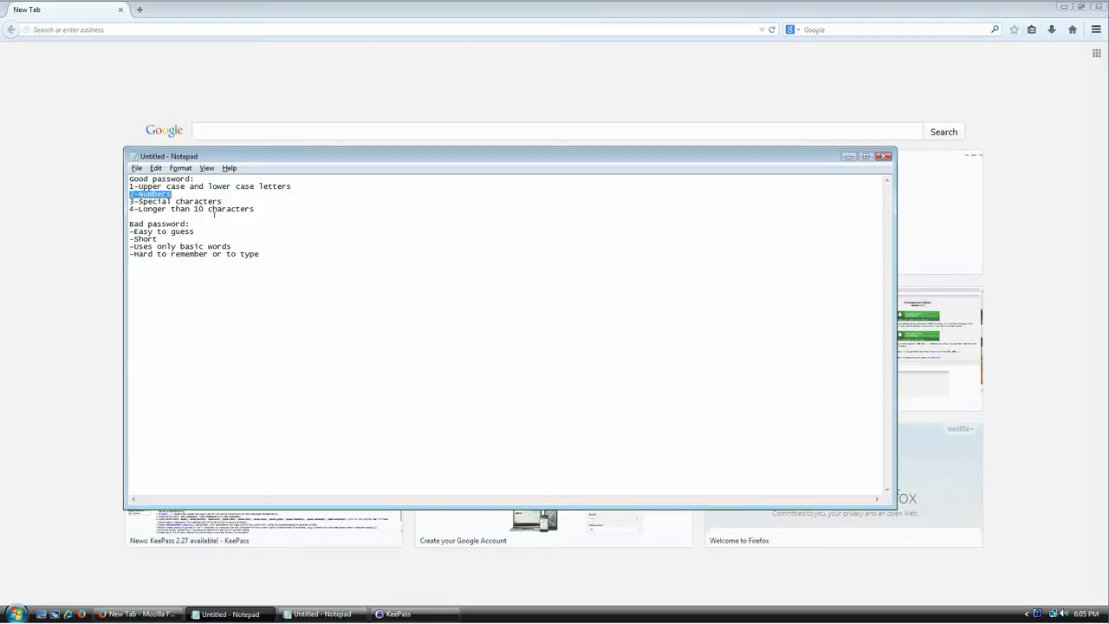
{"action": "key", "text": "alt+Tab"}
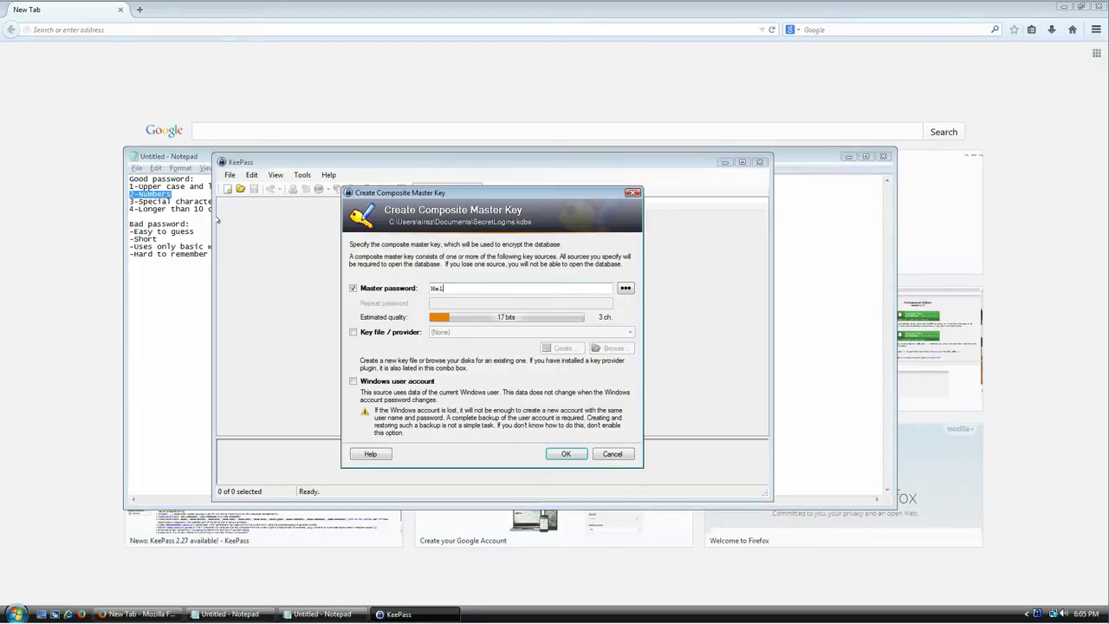
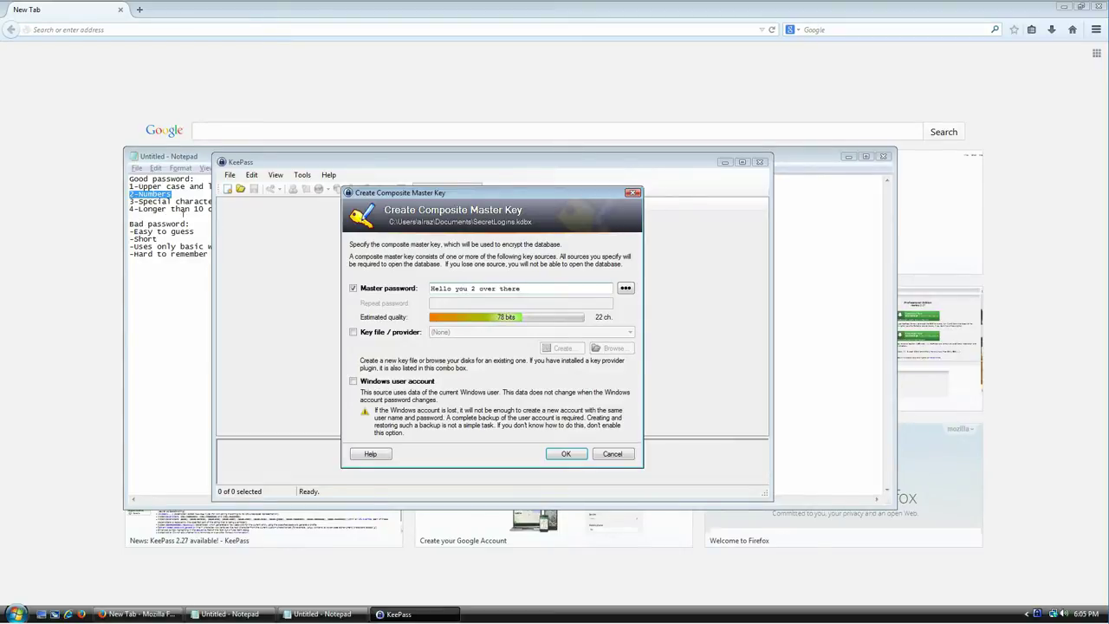
Step: Add punctuation after Hello and a '(yes, you)' ending, giving a 35-character, 133-bit passphrase
{"action": "left_click", "coordinate": [170, 200]}
{"action": "key", "text": "shift+End"}
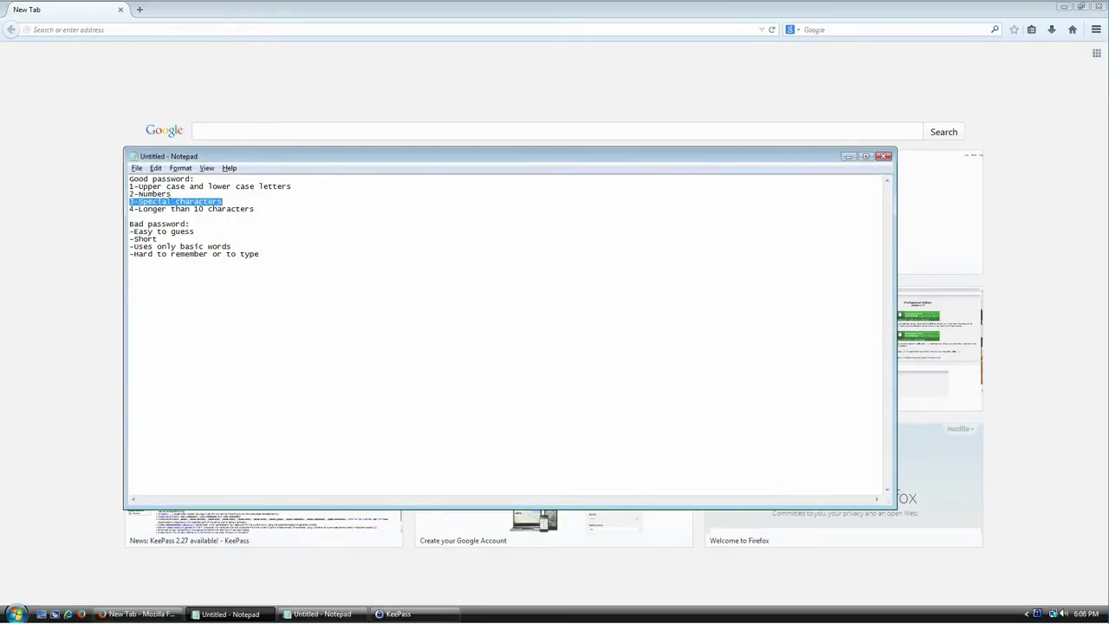
{"action": "key", "text": "alt+Tab"}
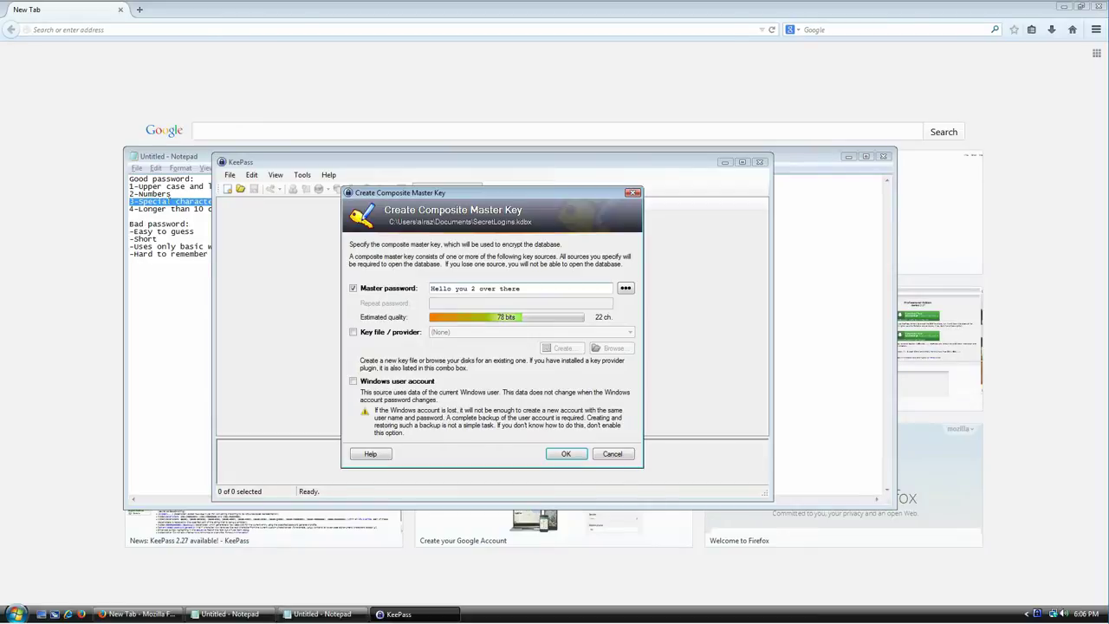
{"action": "double_click", "coordinate": [453, 288]}
{"action": "left_click", "coordinate": [453, 288]}
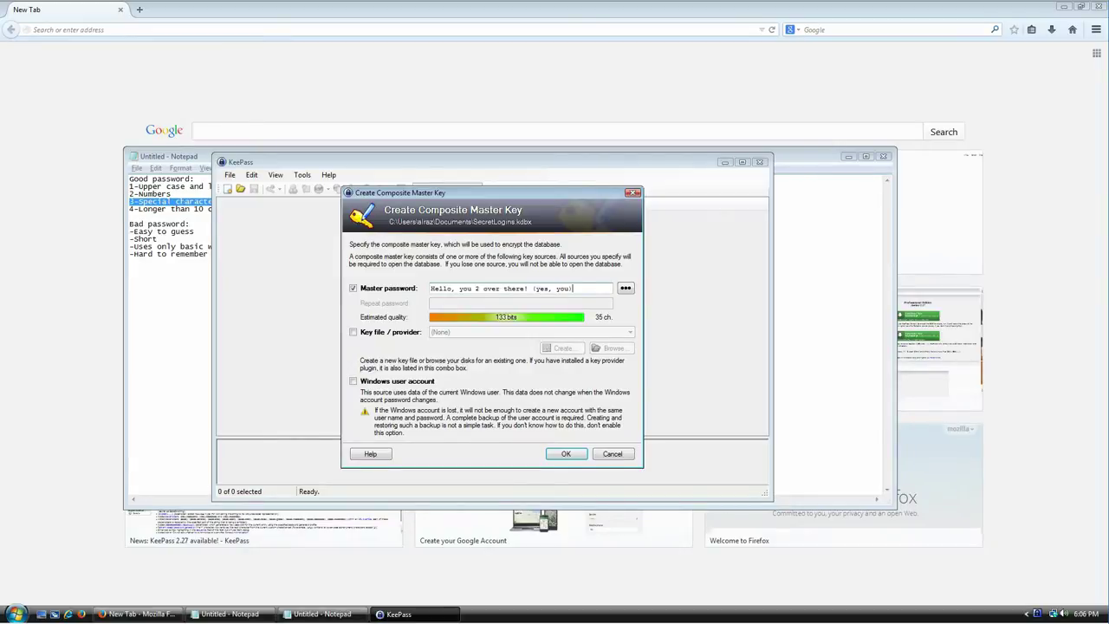
{"action": "left_click", "coordinate": [184, 208]}
{"action": "key", "text": "Home"}
{"action": "key", "text": "shift+End"}
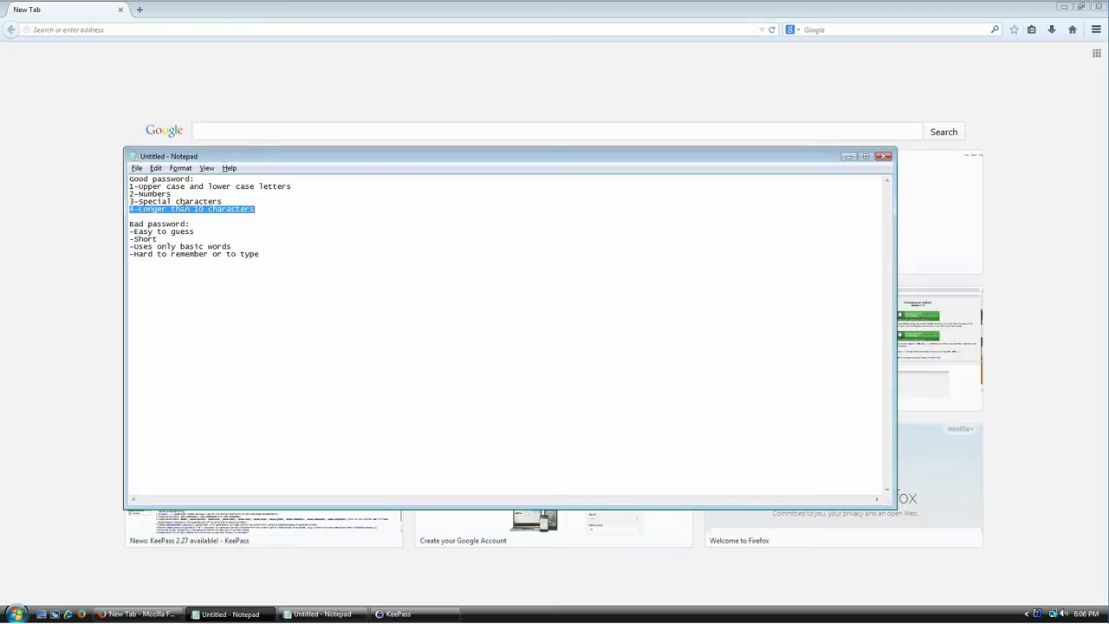
Step: Erase the sample passphrase from the master password box and review the bad-password list in Notepad
{"action": "key", "text": "alt+Tab"}
{"action": "key", "text": "alt+Tab"}
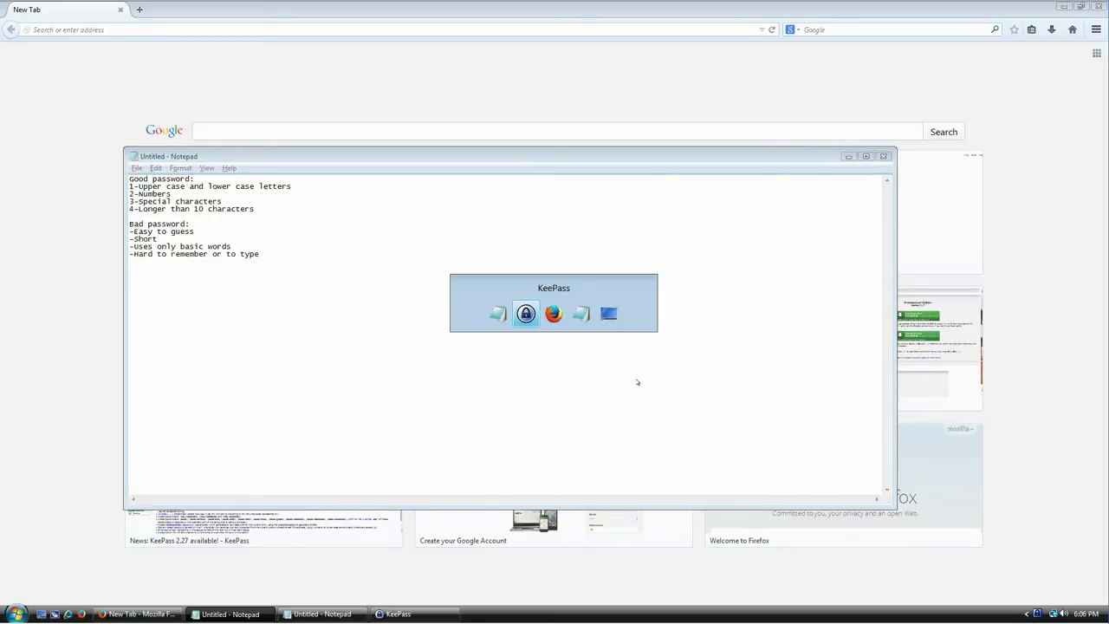
{"action": "left_click_drag", "start_coordinate": [583, 286], "coordinate": [428, 288]}
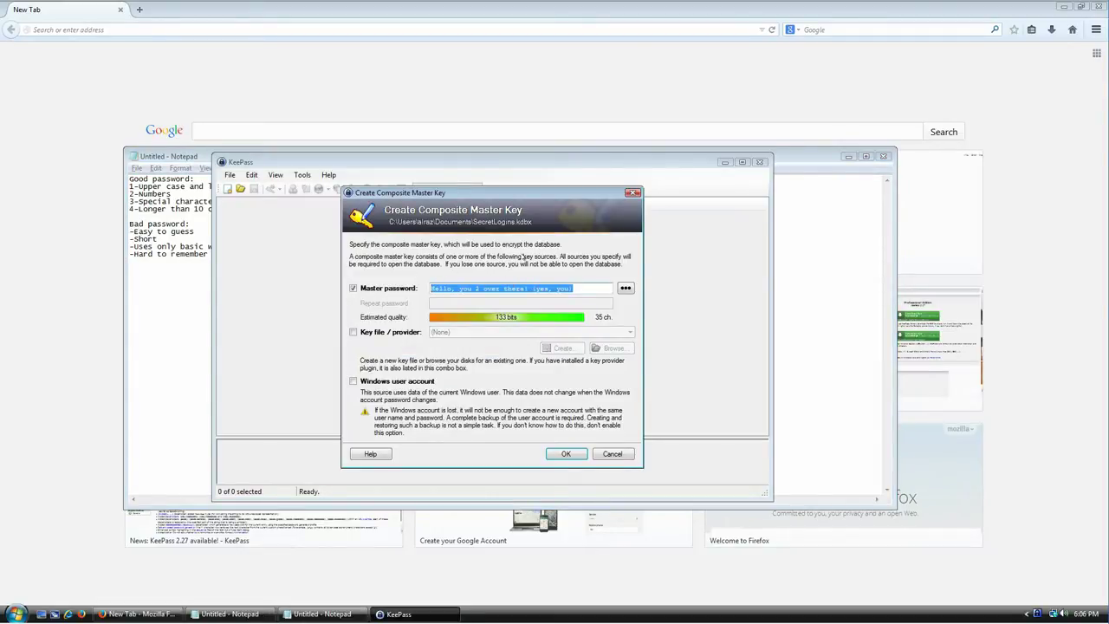
{"action": "key", "text": "BackSpace"}
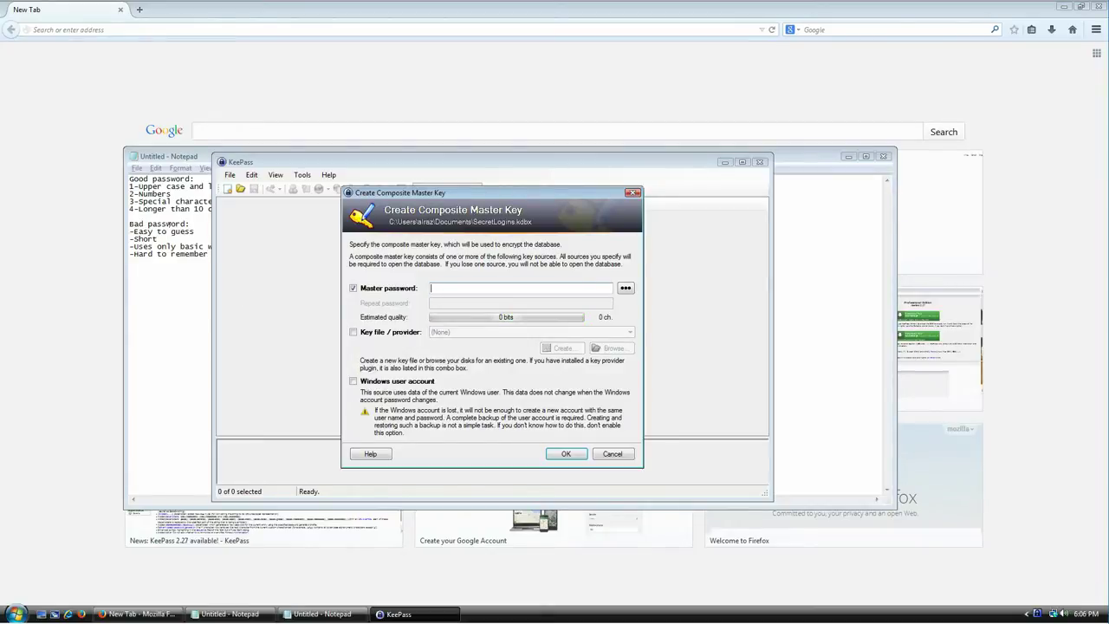
{"action": "left_click", "coordinate": [169, 223]}
{"action": "left_click_drag", "start_coordinate": [132, 224], "coordinate": [240, 253]}
{"action": "left_click", "coordinate": [265, 227]}
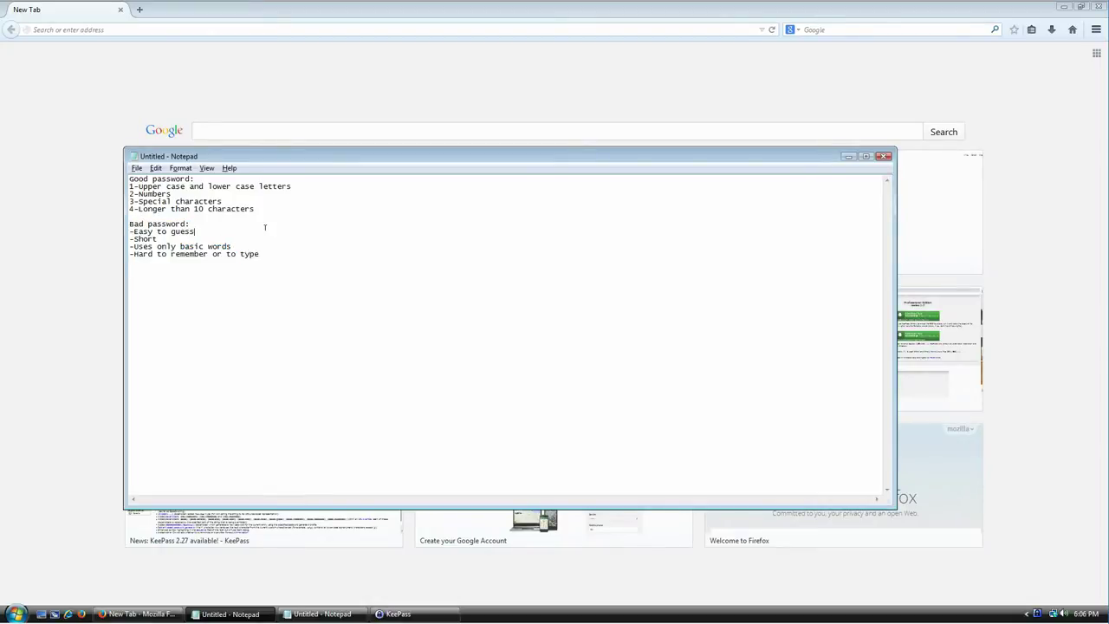
{"action": "key", "text": "shift+Home"}
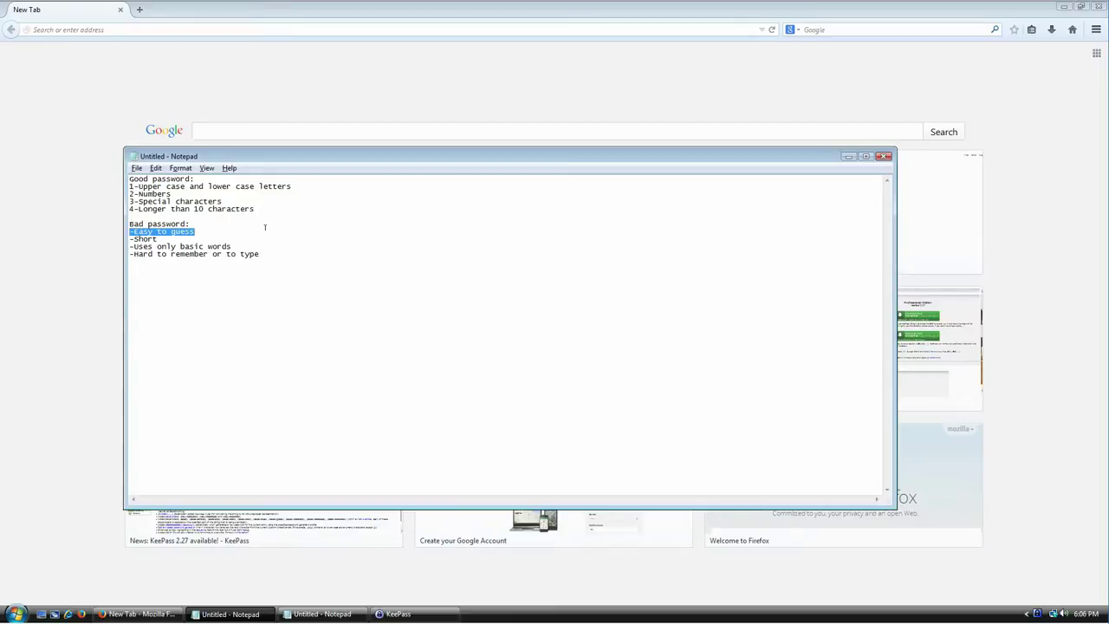
{"action": "key", "text": "ctrl+End"}
{"action": "key", "text": "alt+Tab"}
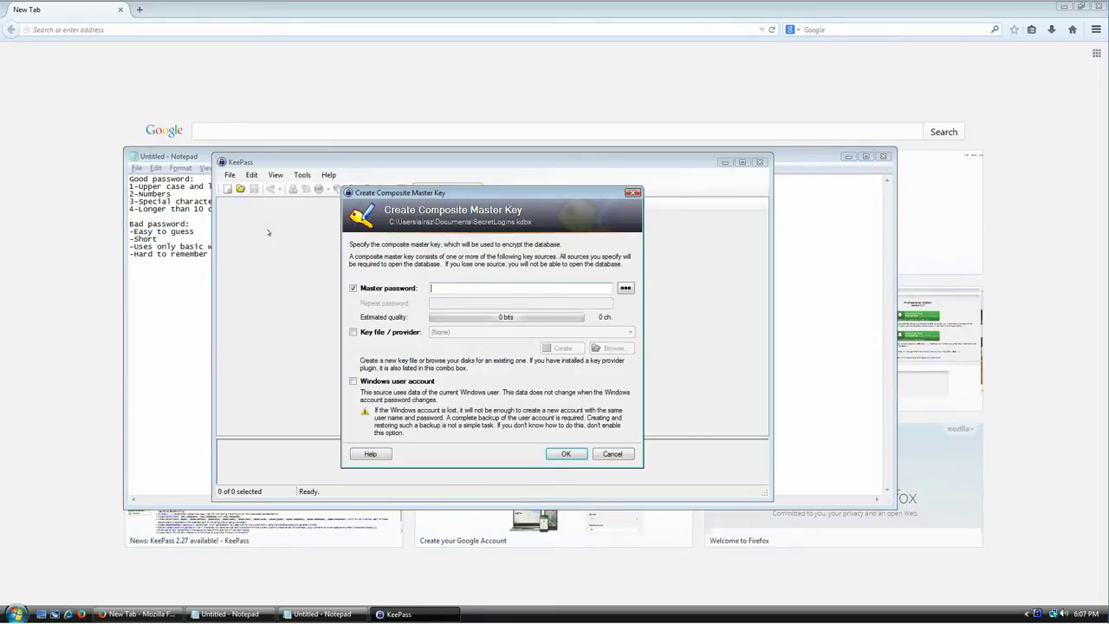
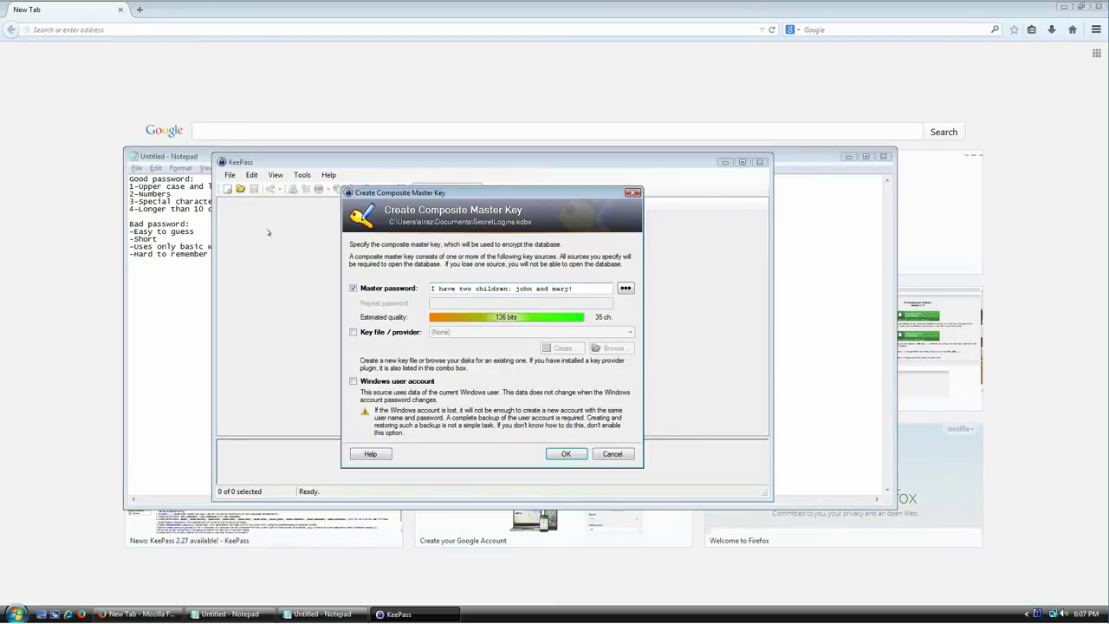
{"action": "key", "text": "ctrl+a"}
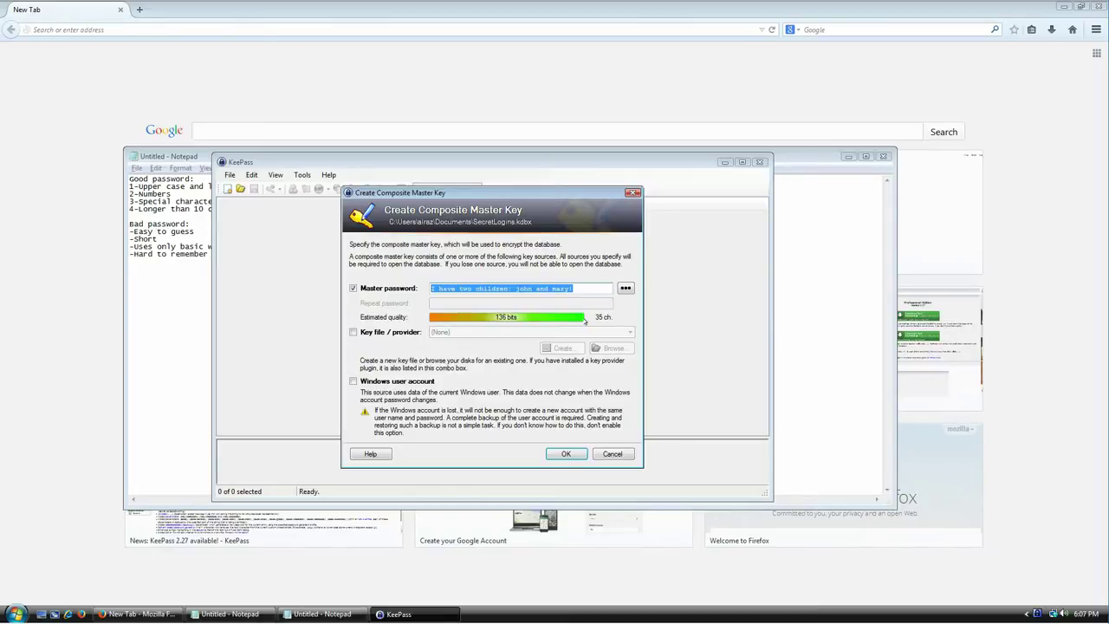
{"action": "left_click_drag", "start_coordinate": [573, 288], "coordinate": [473, 288]}
{"action": "left_click", "coordinate": [440, 288]}
{"action": "left_click", "coordinate": [522, 288]}
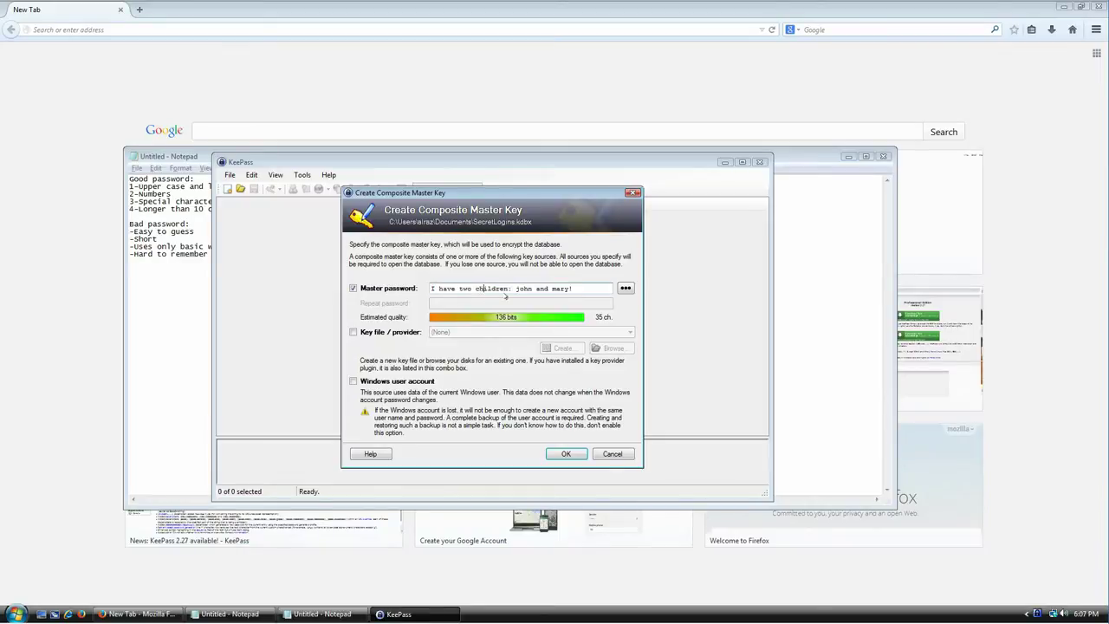
{"action": "double_click", "coordinate": [522, 287]}
{"action": "double_click", "coordinate": [546, 288]}
{"action": "left_click", "coordinate": [529, 287]}
{"action": "double_click", "coordinate": [559, 288]}
{"action": "left_click", "coordinate": [516, 288]}
{"action": "key", "text": "ctrl+a"}
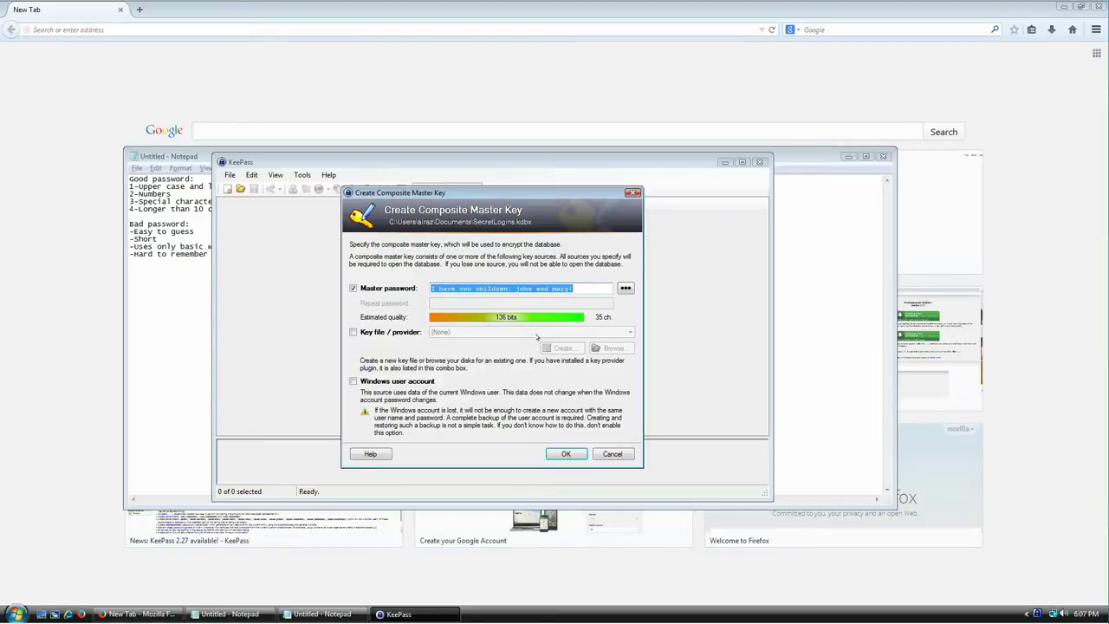
{"action": "key", "text": "Delete"}
Step: Type 'Hello' as master password while reviewing the Short and basic-words rules in Notepad
{"action": "left_click_drag", "start_coordinate": [130, 239], "coordinate": [170, 235]}
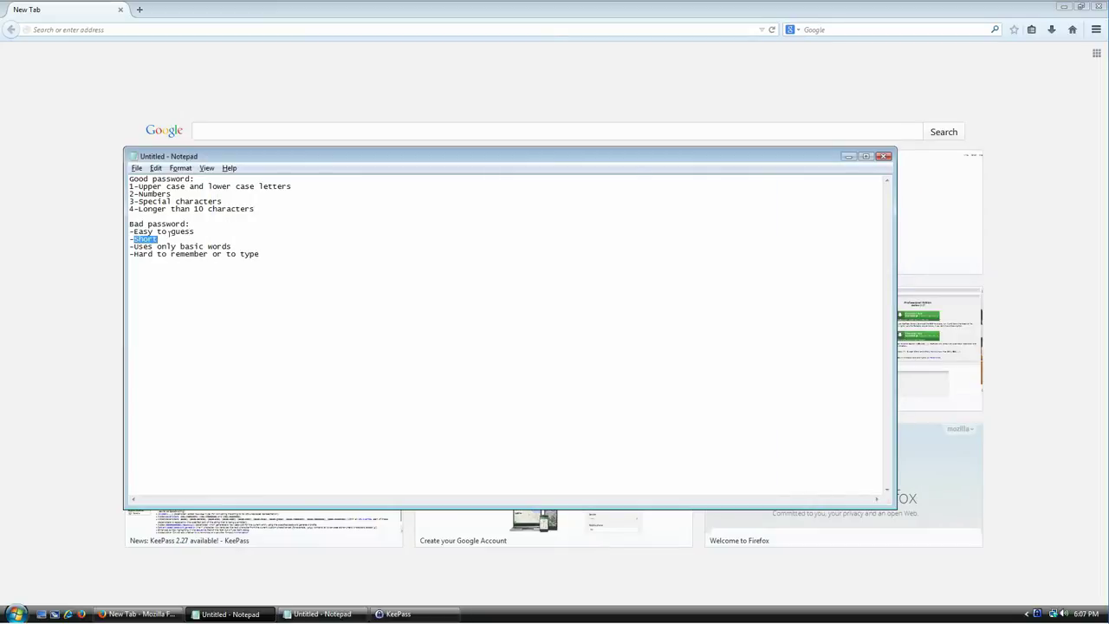
{"action": "key", "text": "alt+Tab"}
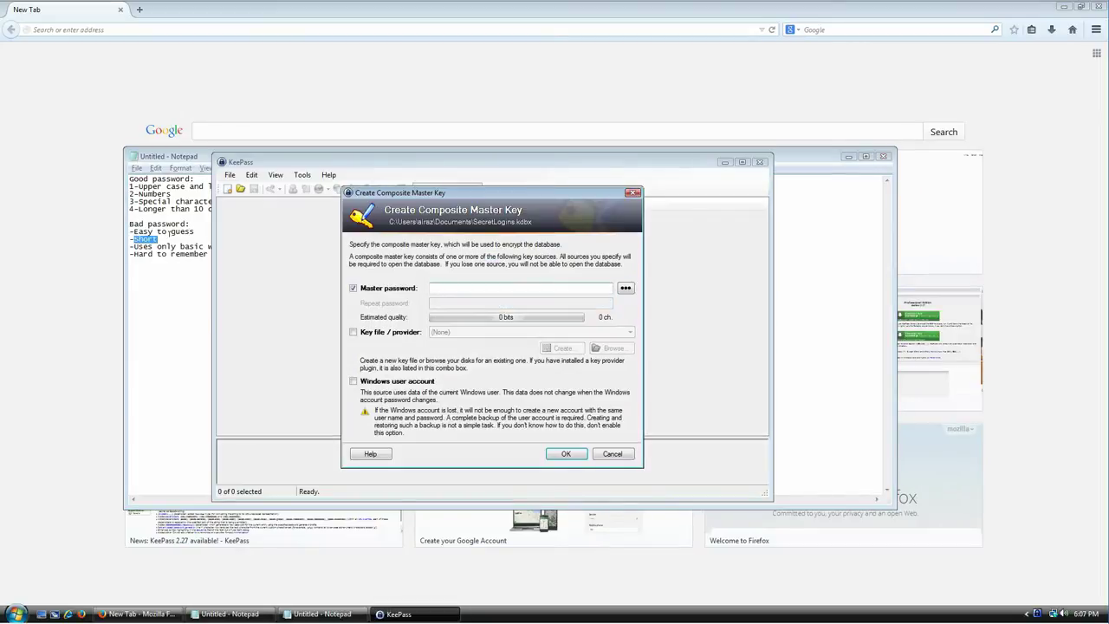
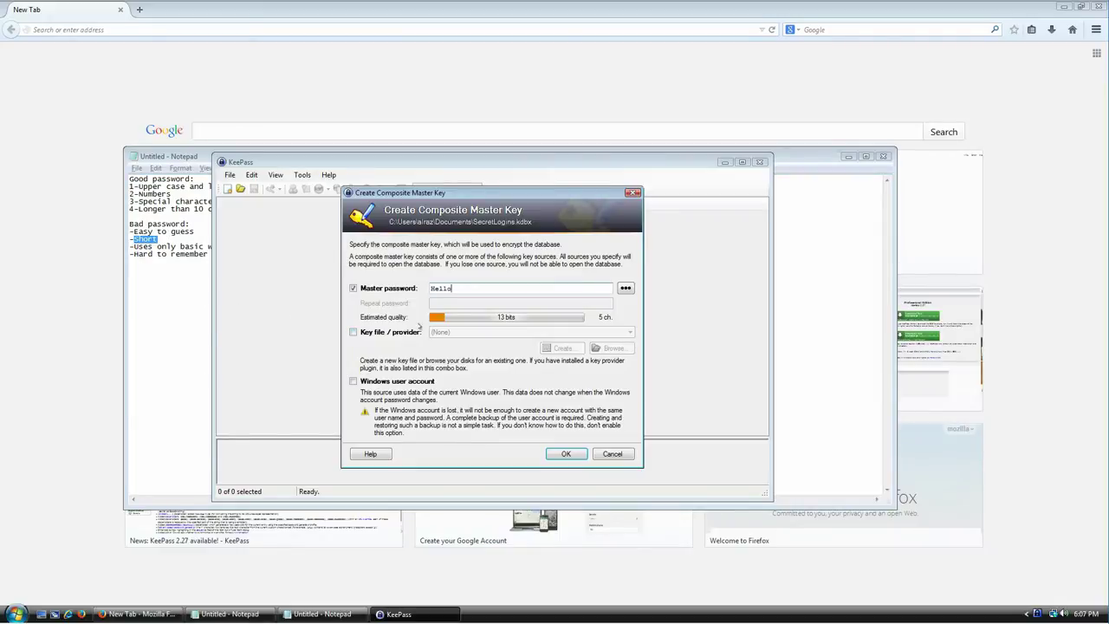
{"action": "left_click", "coordinate": [145, 262]}
{"action": "left_click_drag", "start_coordinate": [262, 253], "coordinate": [118, 251]}
{"action": "left_click", "coordinate": [136, 242]}
{"action": "key", "text": "Home"}
{"action": "key", "text": "shift+End"}
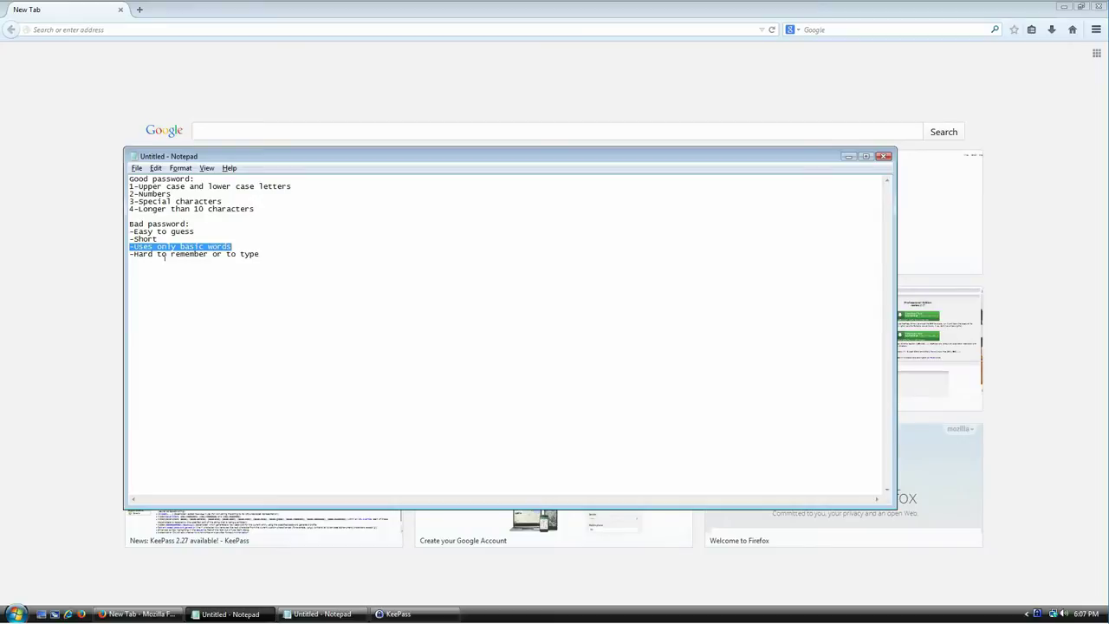
{"action": "key", "text": "alt+Tab"}
{"action": "key", "text": "ctrl+a"}
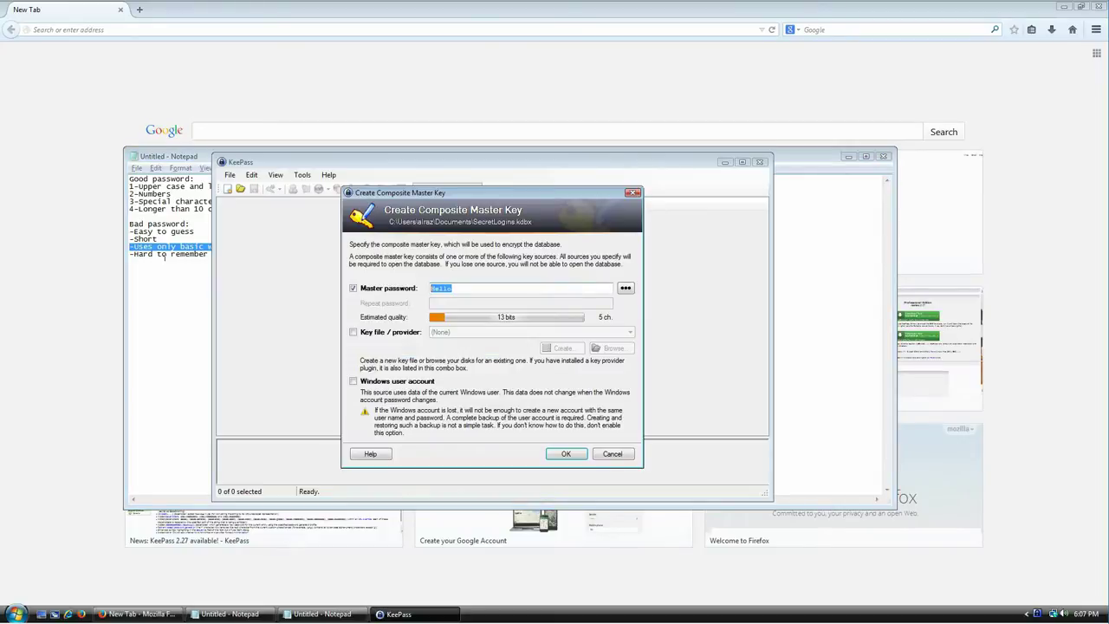
{"action": "key", "text": "End"}
{"action": "key", "text": "ctrl+a"}
{"action": "key", "text": "BackSpace"}
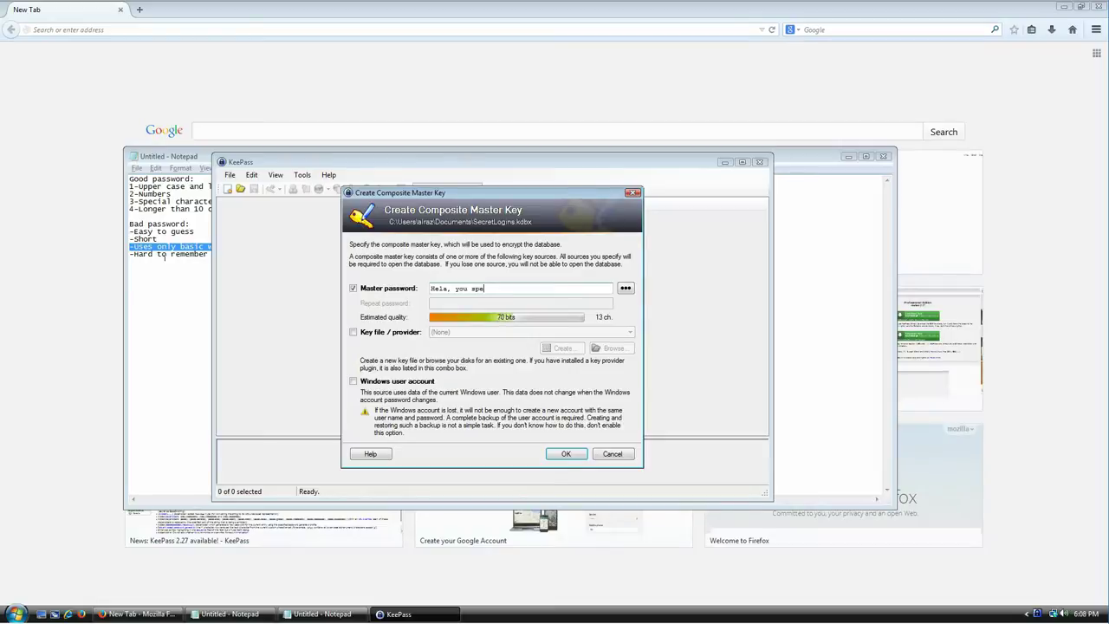
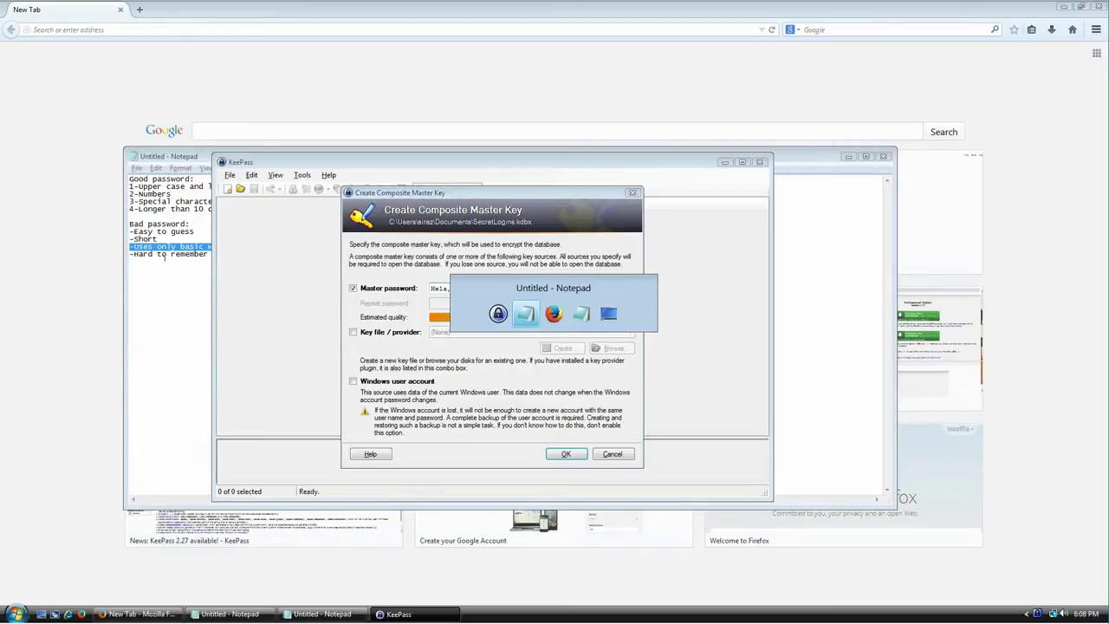
{"action": "left_click", "coordinate": [164, 258]}
{"action": "key", "text": "Home"}
{"action": "key", "text": "shift+End"}
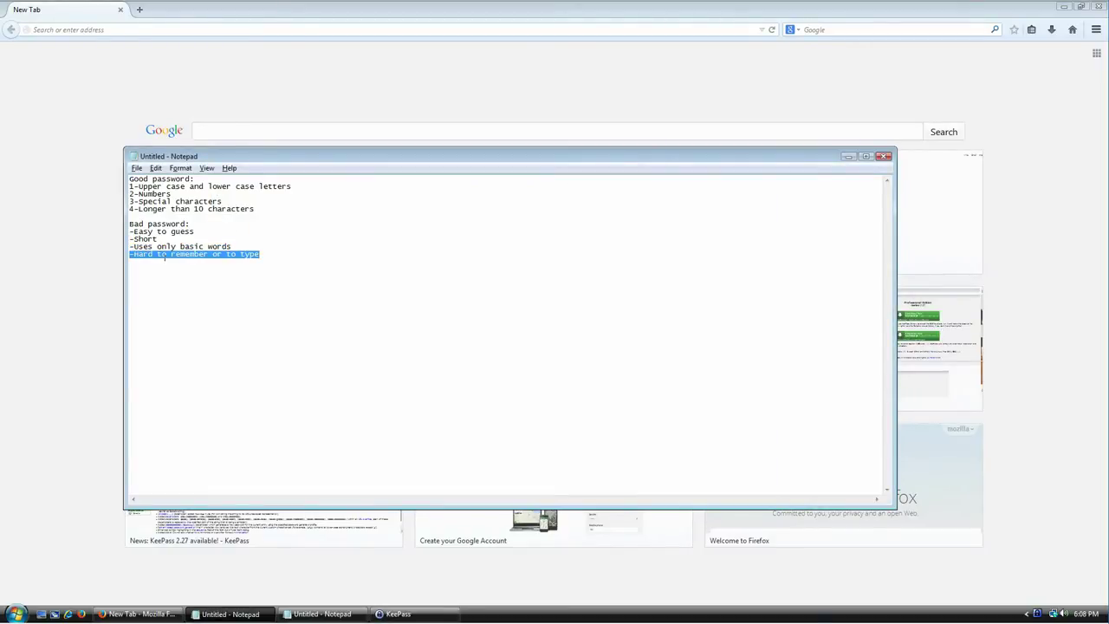
{"action": "key", "text": "alt+Tab"}
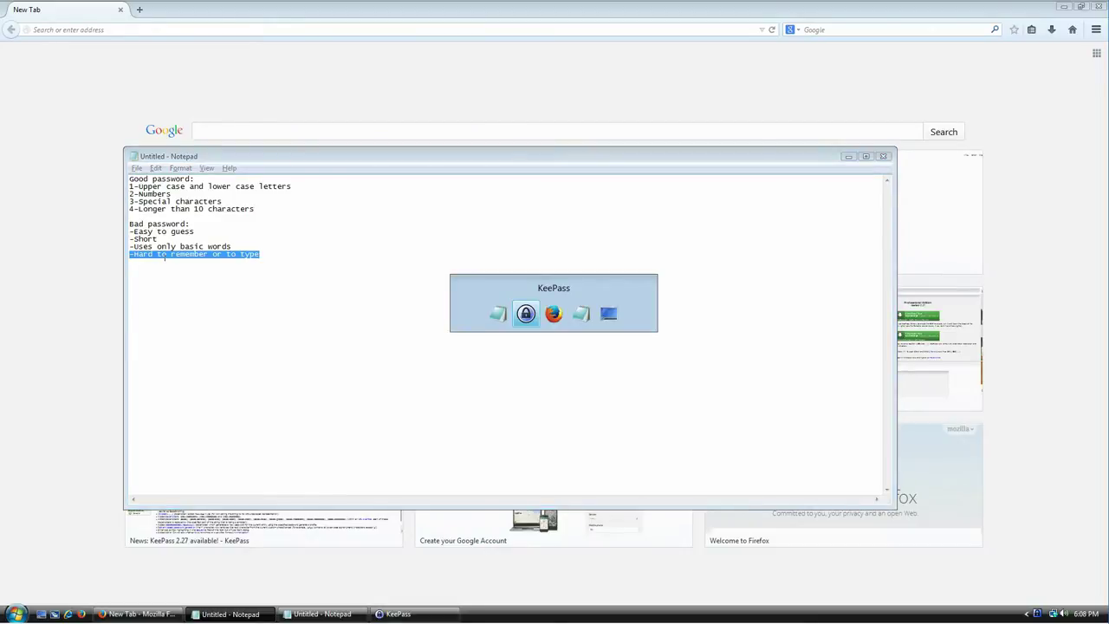
{"action": "key", "text": "ctrl+a"}
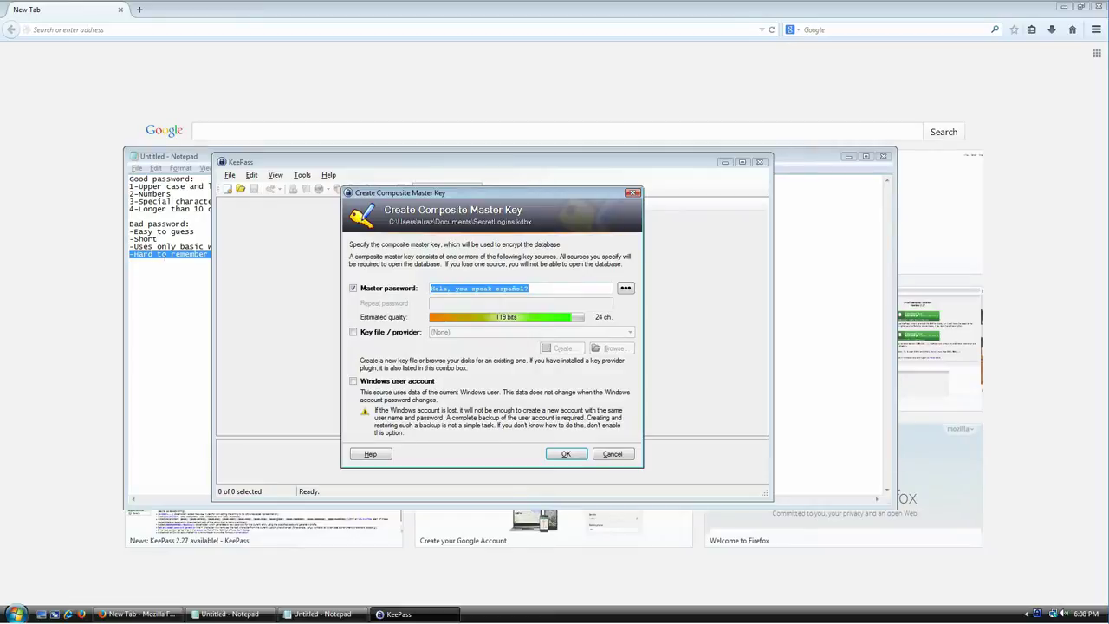
{"action": "key", "text": "BackSpace"}
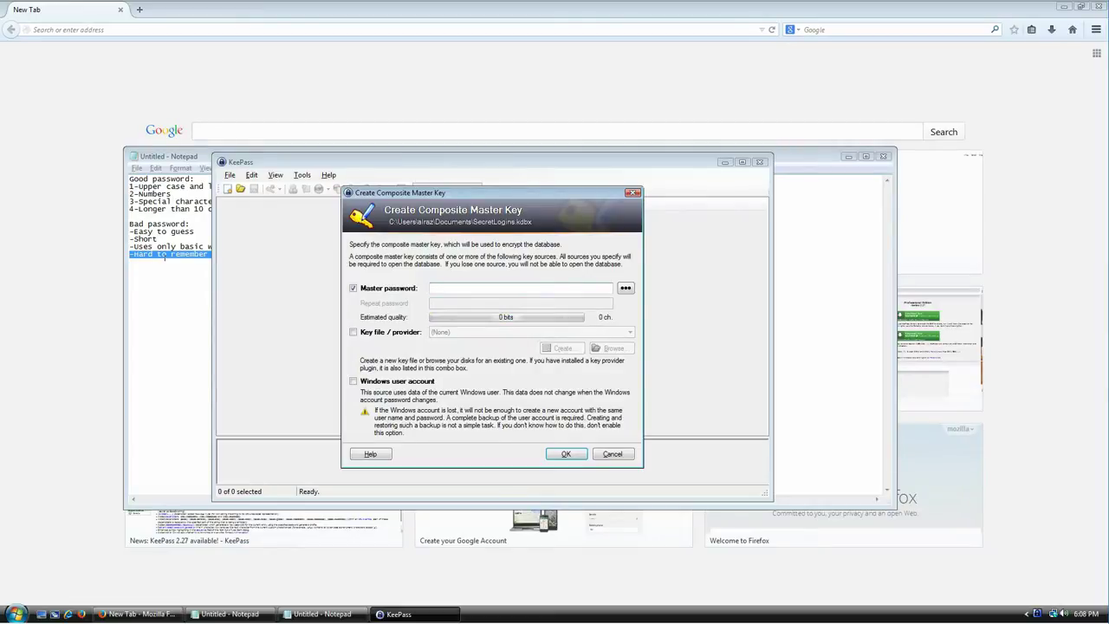
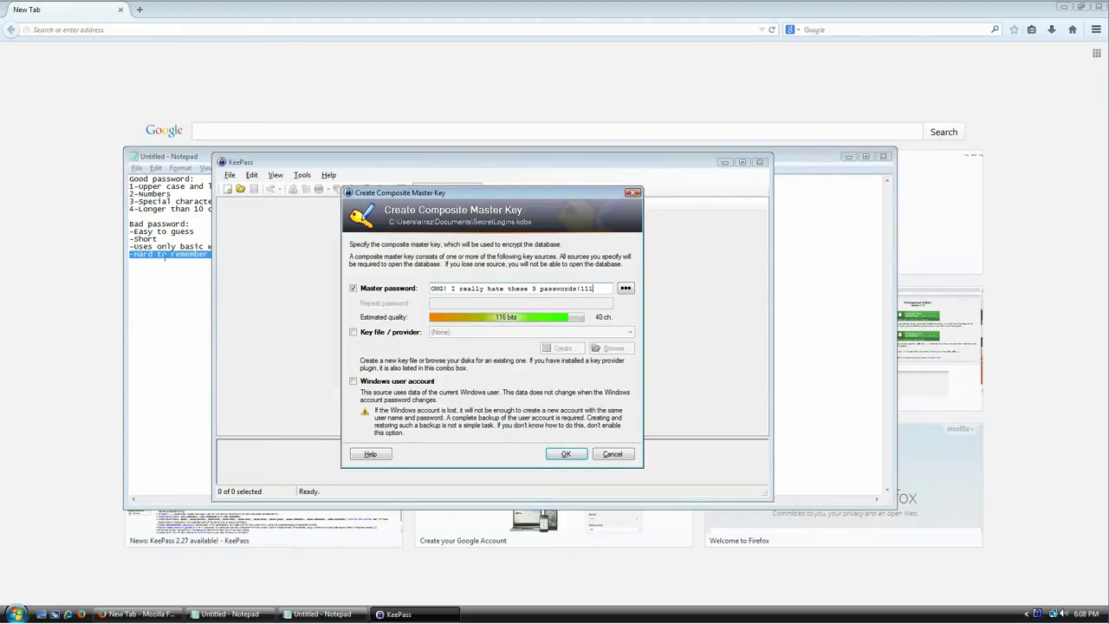
Step: Toggle the master password between masked and visible and select parts of the phrase
{"action": "left_click", "coordinate": [626, 290]}
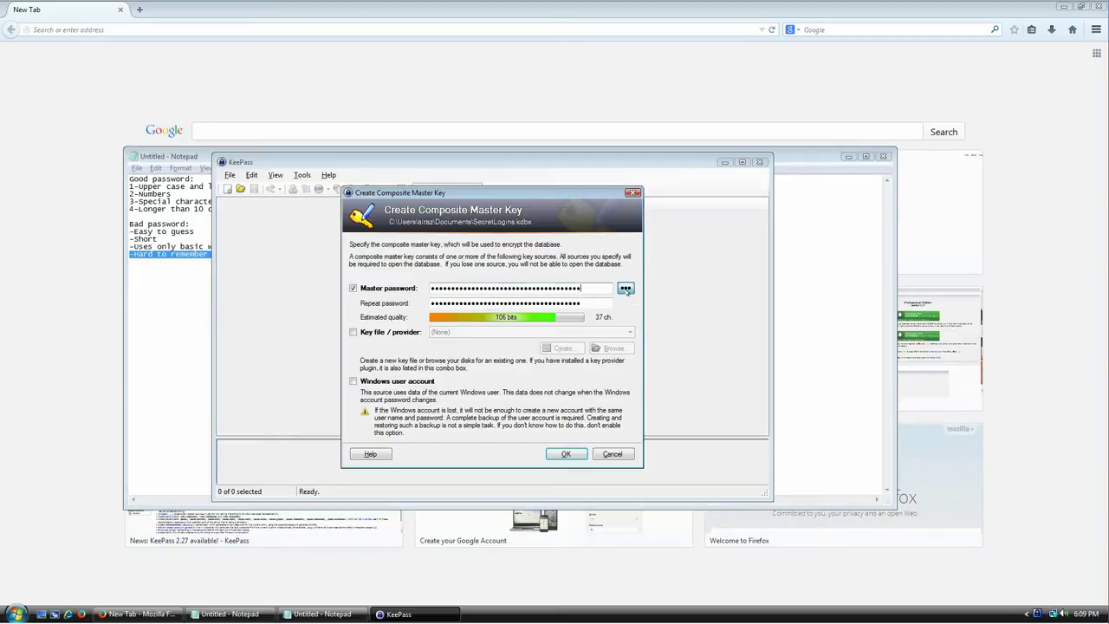
{"action": "left_click", "coordinate": [626, 290]}
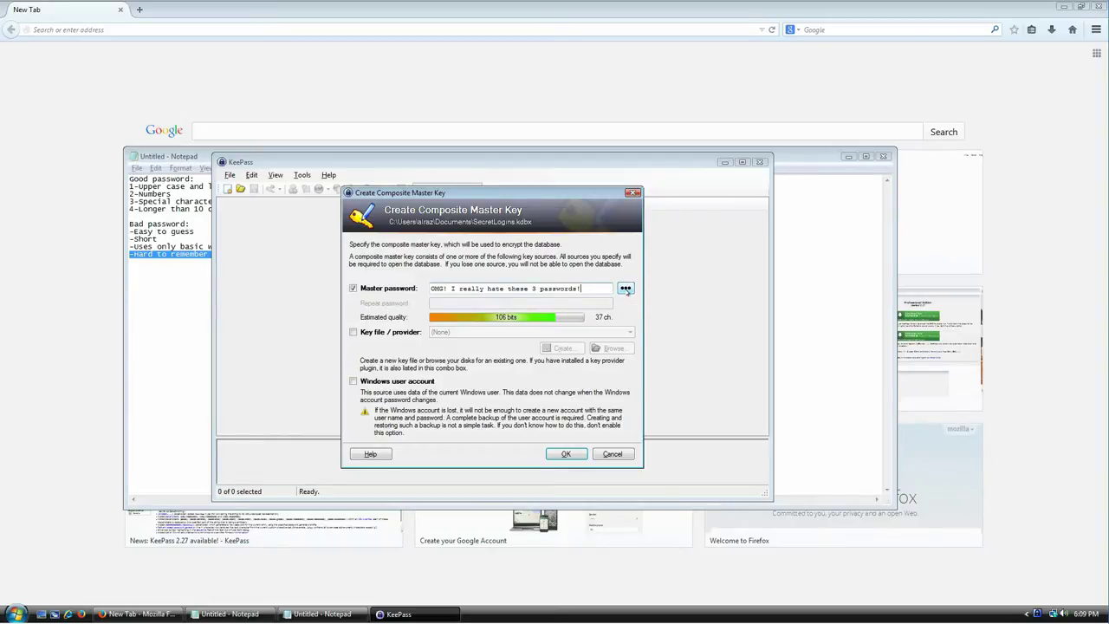
{"action": "left_click", "coordinate": [626, 289]}
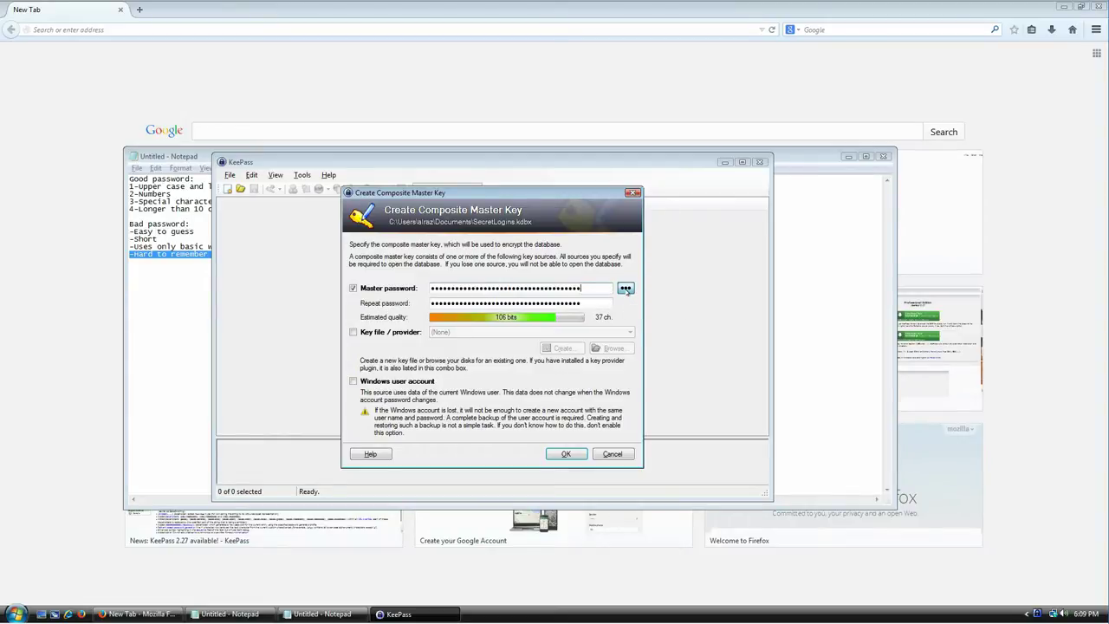
{"action": "left_click", "coordinate": [626, 290]}
{"action": "left_click_drag", "start_coordinate": [582, 287], "coordinate": [430, 289]}
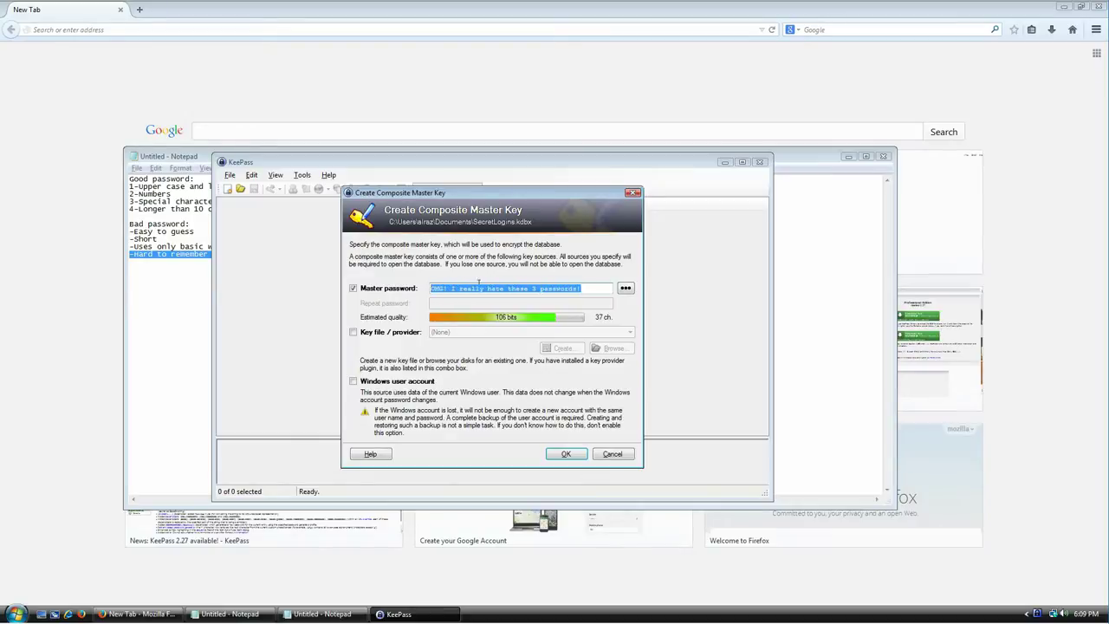
{"action": "left_click", "coordinate": [516, 286]}
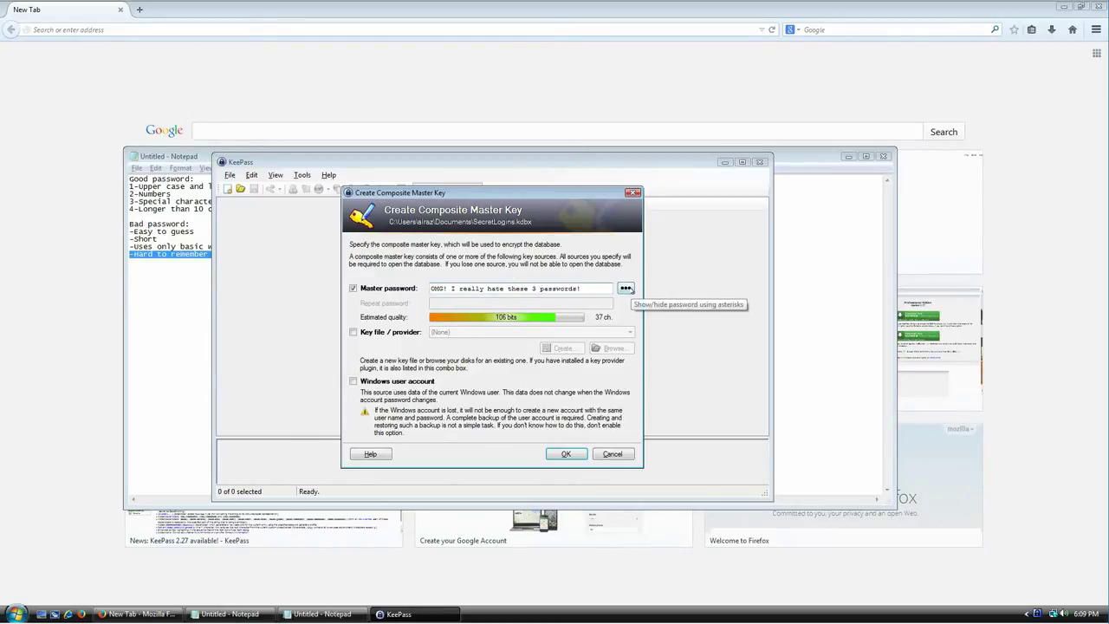
{"action": "left_click_drag", "start_coordinate": [581, 288], "coordinate": [516, 284]}
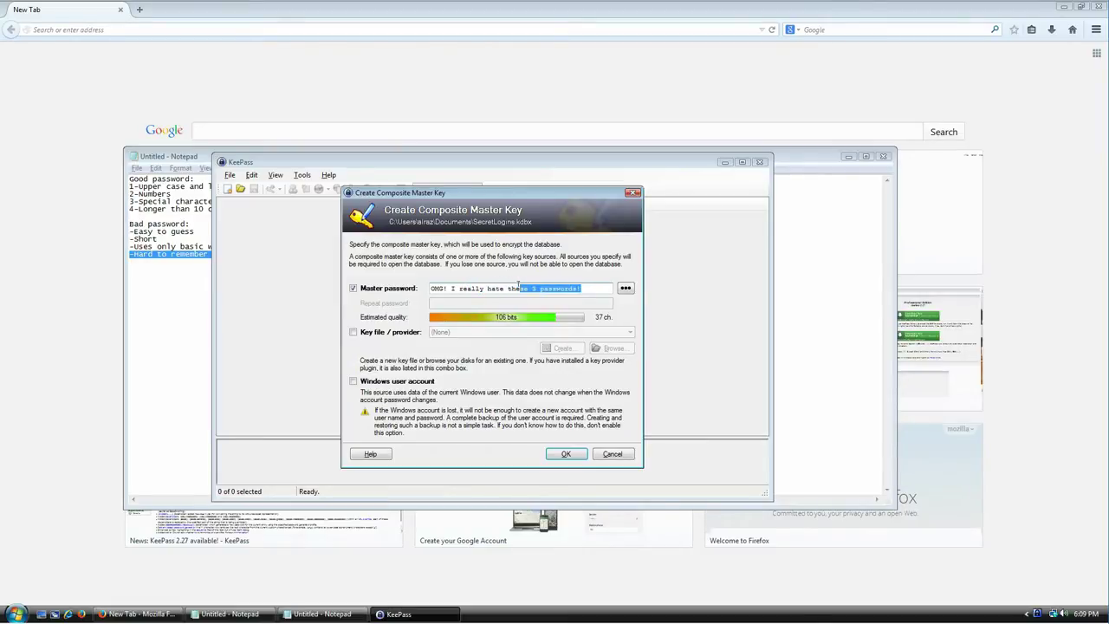
{"action": "left_click", "coordinate": [551, 287]}
{"action": "left_click_drag", "start_coordinate": [511, 286], "coordinate": [573, 283]}
{"action": "left_click", "coordinate": [596, 281]}
Step: Highlight the phrase's ending, then mask the password again to enable the repeat box
{"action": "left_click_drag", "start_coordinate": [596, 288], "coordinate": [527, 289]}
{"action": "double_click", "coordinate": [533, 288]}
{"action": "left_click", "coordinate": [589, 286]}
{"action": "left_click_drag", "start_coordinate": [596, 288], "coordinate": [487, 288]}
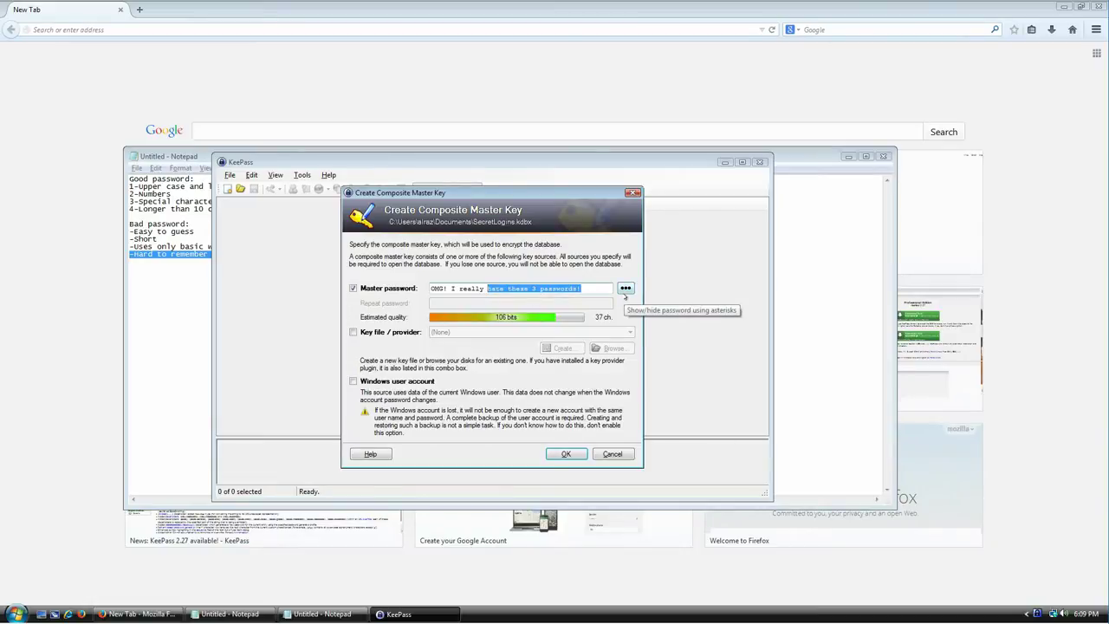
{"action": "left_click", "coordinate": [625, 291]}
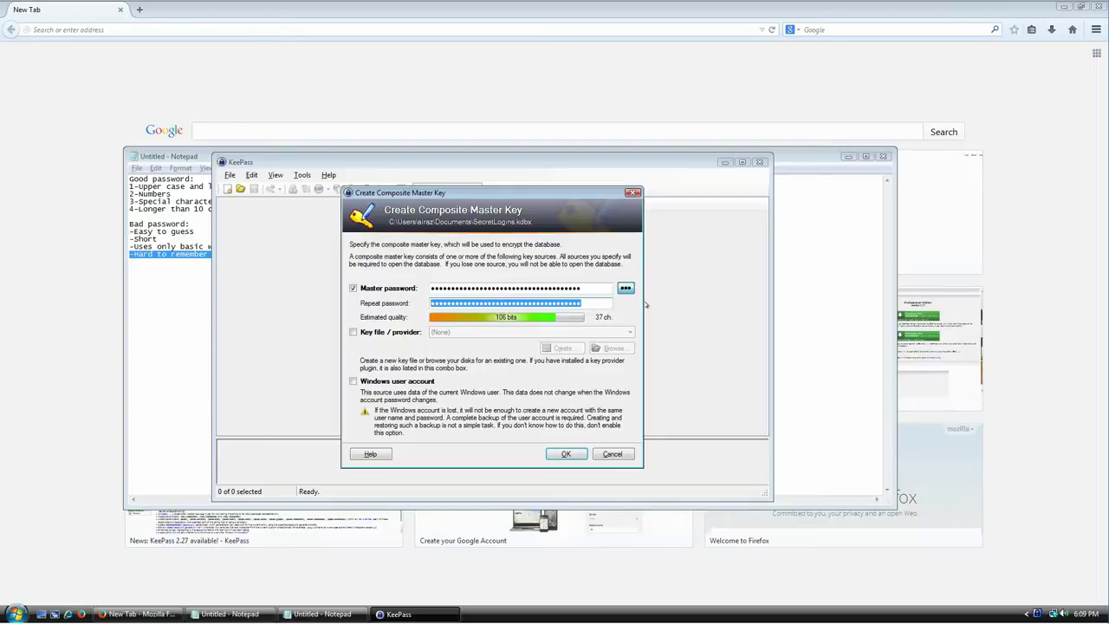
Step: Retype the 37-character master password in the Repeat box and confirm the composite key
{"action": "key", "text": "BackSpace"}
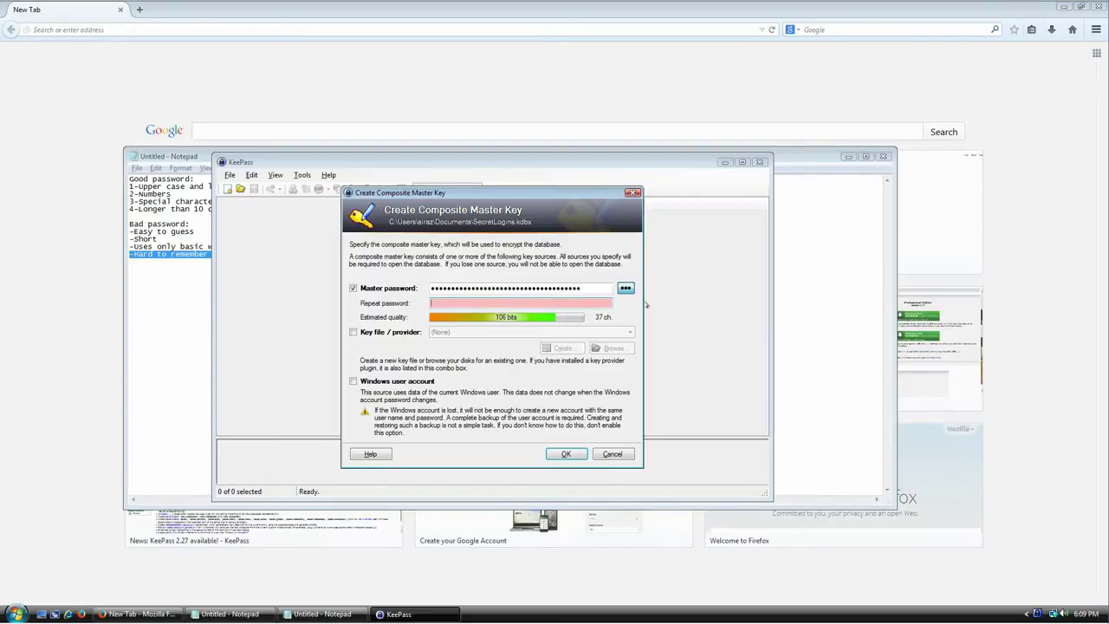
{"action": "type", "text": "•••••••••••••••••••••••••••••••••••••"}
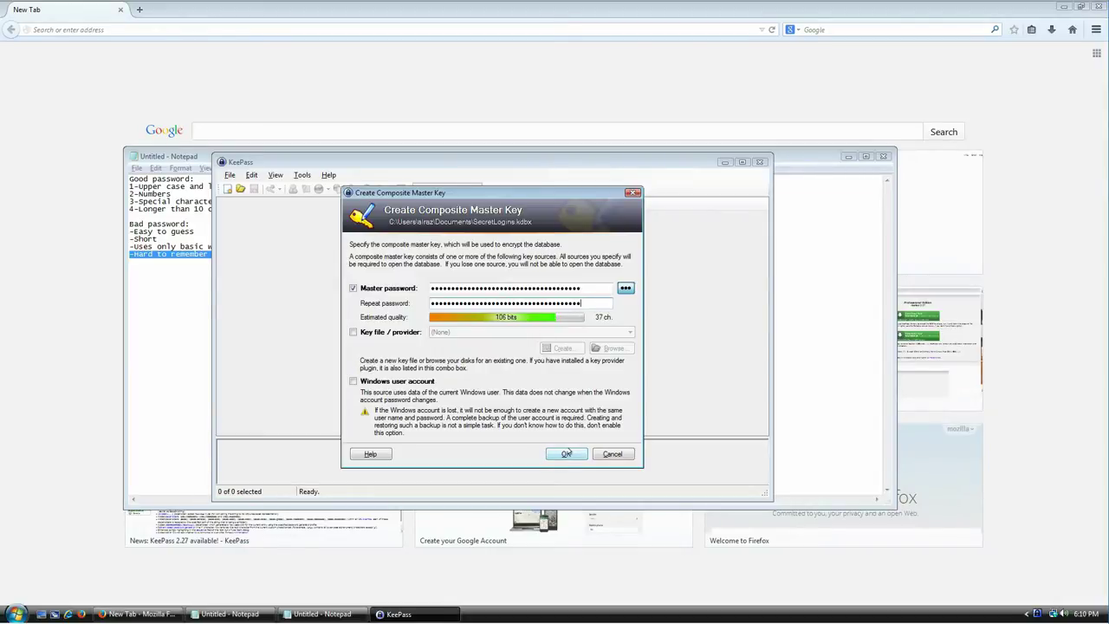
{"action": "left_click", "coordinate": [566, 453]}
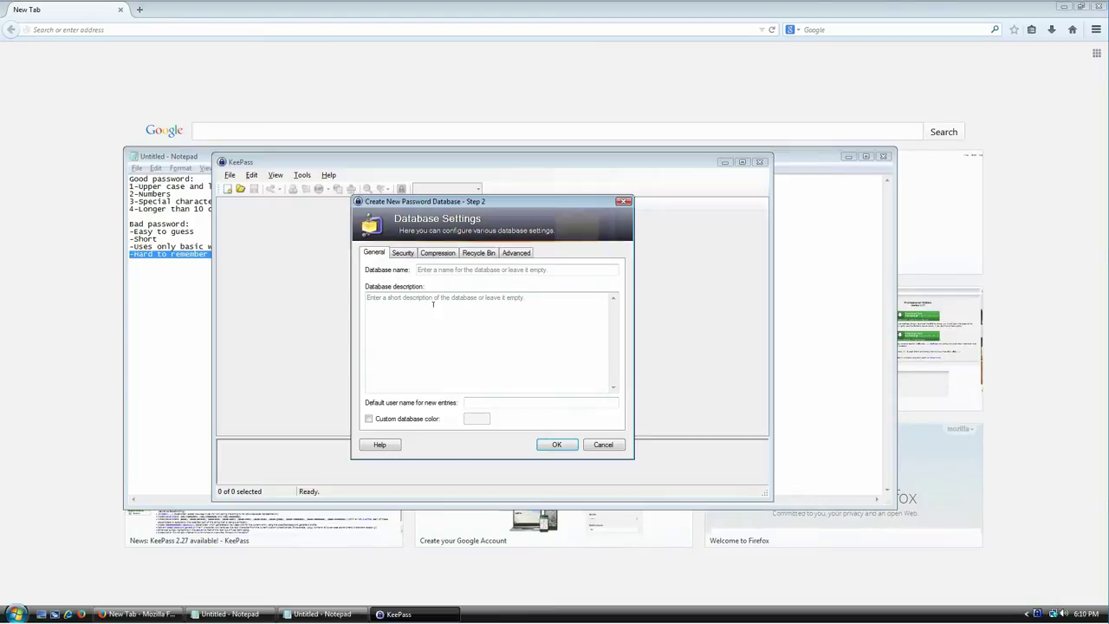
Step: Replace the 6000 key transformation rounds with the one-second-delay value 6854912 on the Security tab
{"action": "left_click", "coordinate": [407, 253]}
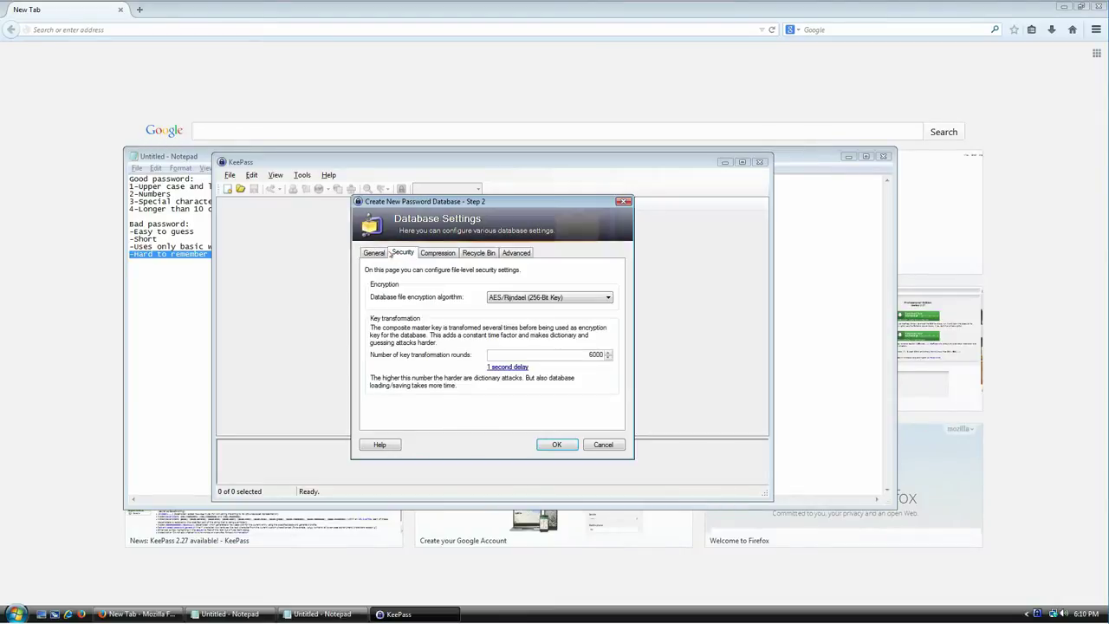
{"action": "left_click", "coordinate": [381, 253]}
{"action": "left_click", "coordinate": [402, 252]}
{"action": "left_click_drag", "start_coordinate": [587, 354], "coordinate": [639, 348]}
{"action": "left_click", "coordinate": [510, 368]}
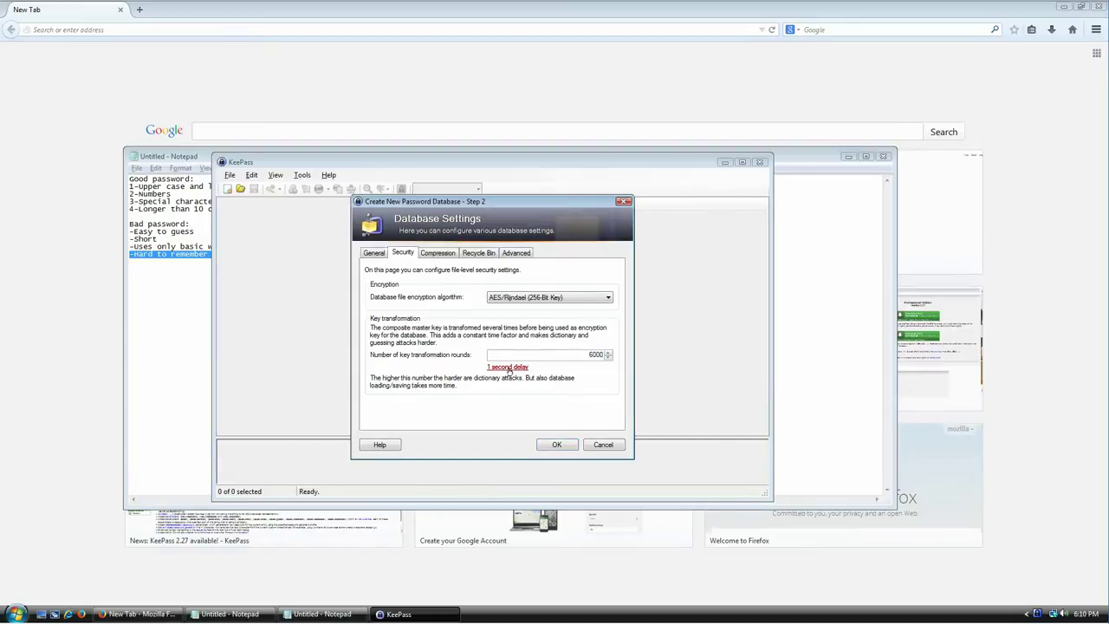
{"action": "double_click", "coordinate": [589, 354]}
{"action": "key", "text": "Right"}
Step: Name the database 'My data' with the description 'I use this database to store login information…'
{"action": "left_click", "coordinate": [439, 254]}
{"action": "left_click", "coordinate": [479, 254]}
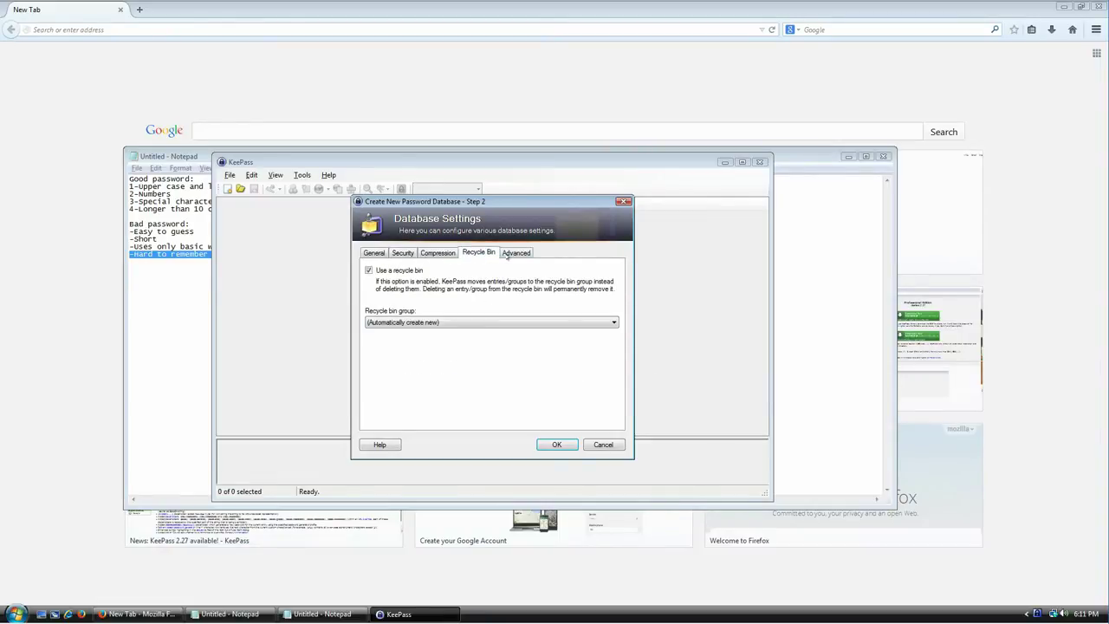
{"action": "left_click", "coordinate": [518, 253]}
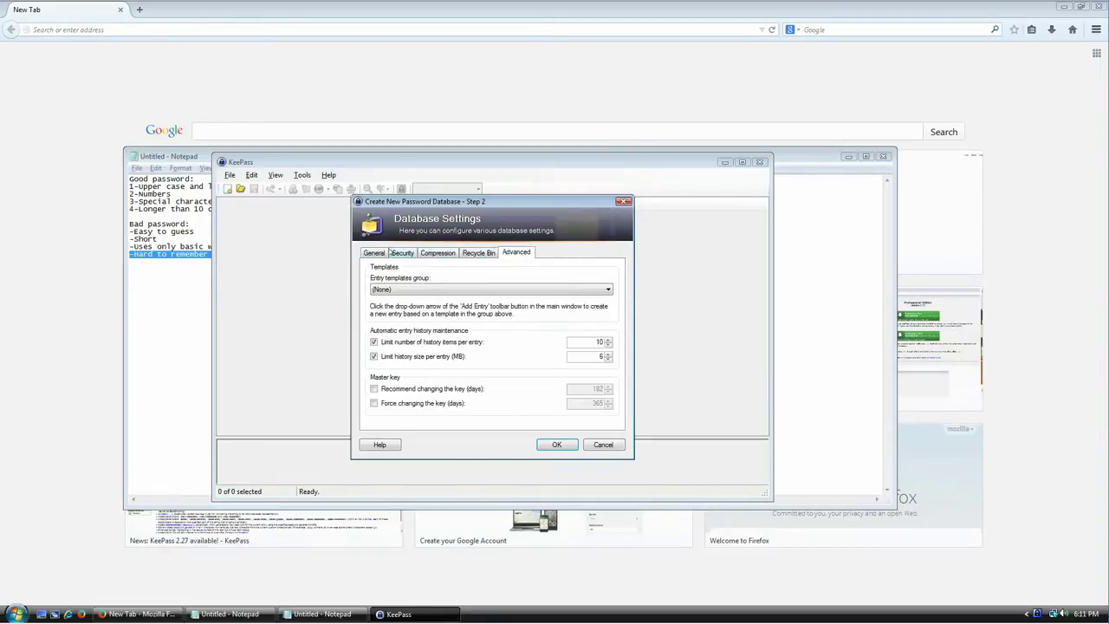
{"action": "left_click", "coordinate": [376, 252]}
{"action": "left_click", "coordinate": [461, 269]}
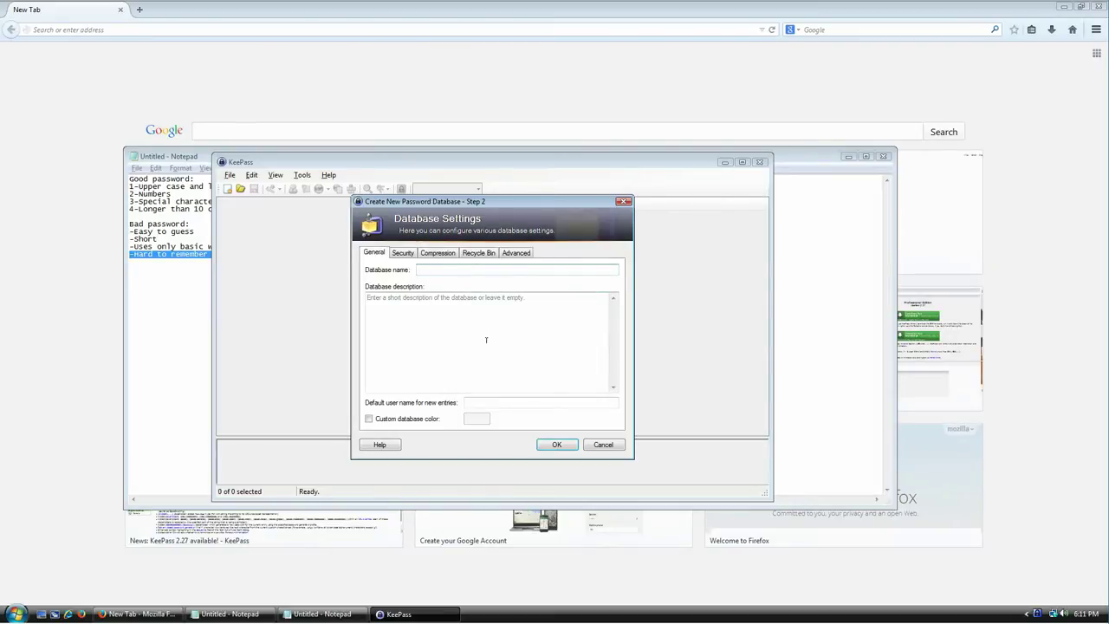
{"action": "type", "text": "My data"}
{"action": "key", "text": "Tab"}
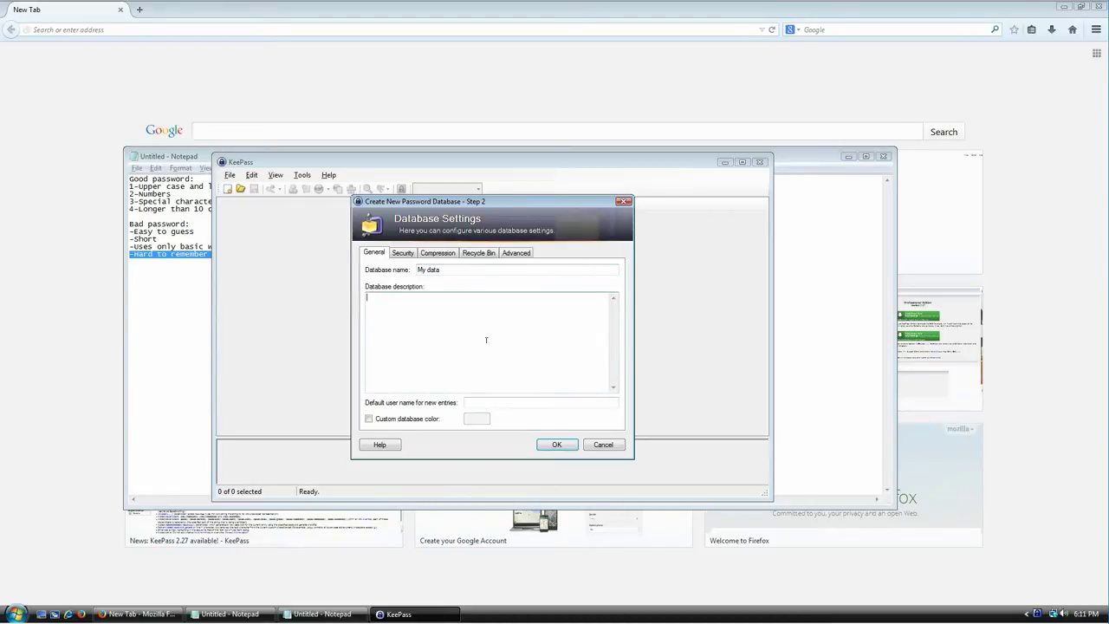
{"action": "type", "text": "I use this database to store login information because I feel li"}
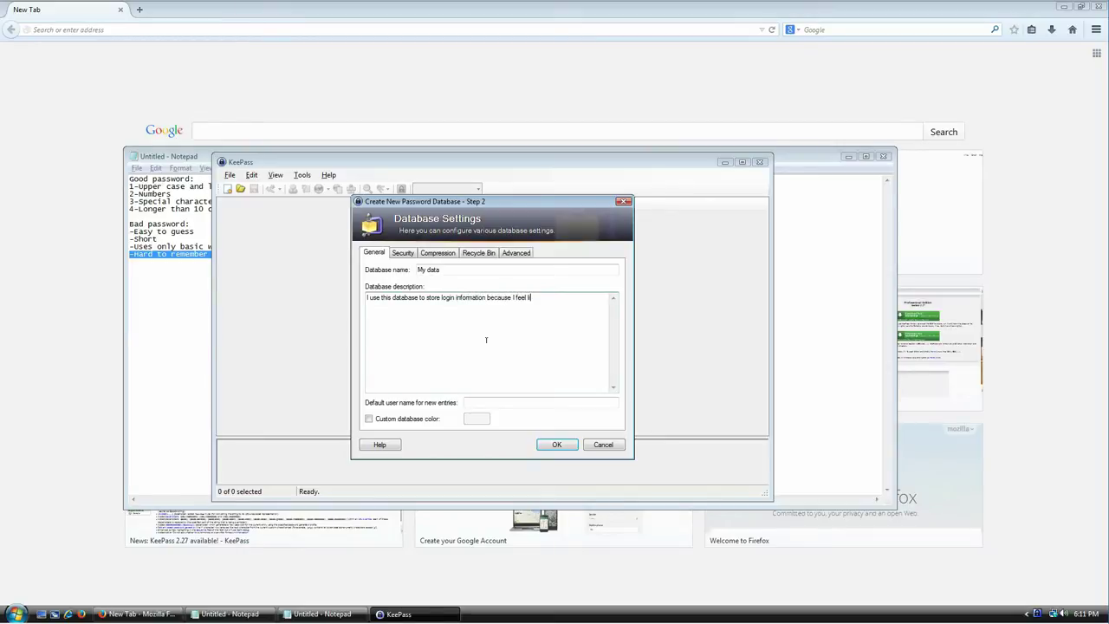
{"action": "type", "text": "ke it."}
Step: Accept the database settings, widen the Title column and inspect Sample Entry without changes
{"action": "left_click", "coordinate": [554, 444]}
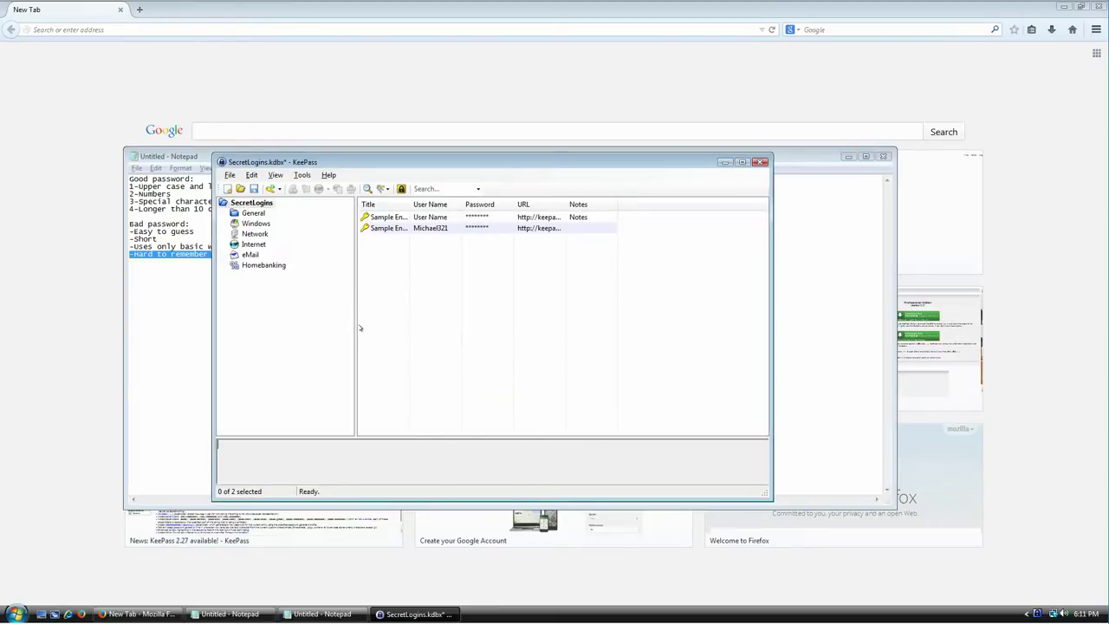
{"action": "left_click_drag", "start_coordinate": [366, 164], "coordinate": [404, 115]}
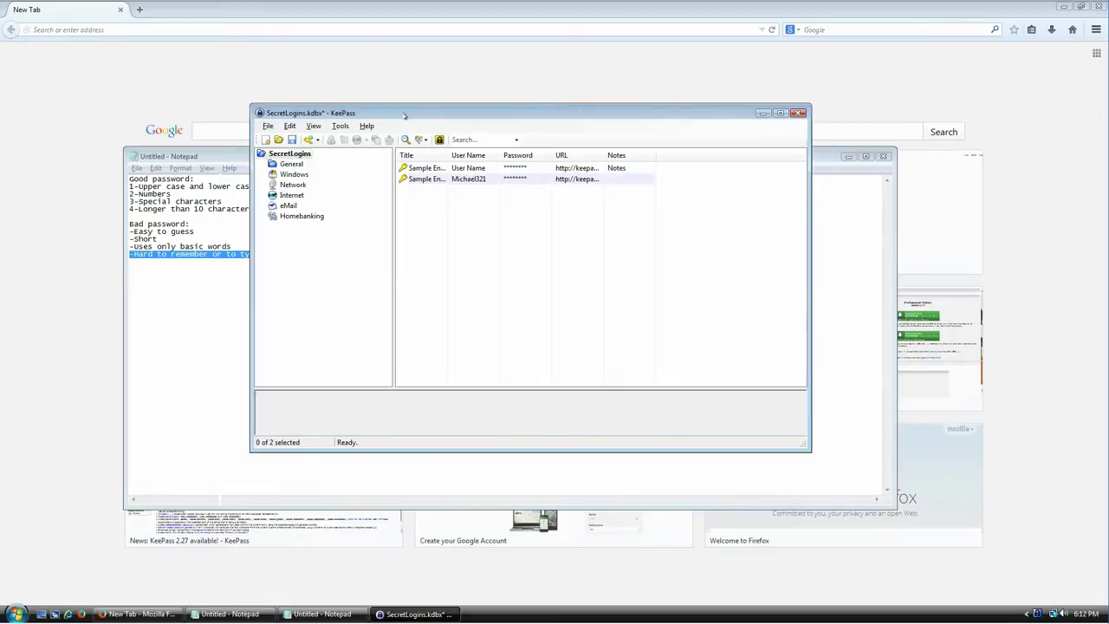
{"action": "double_click", "coordinate": [447, 155]}
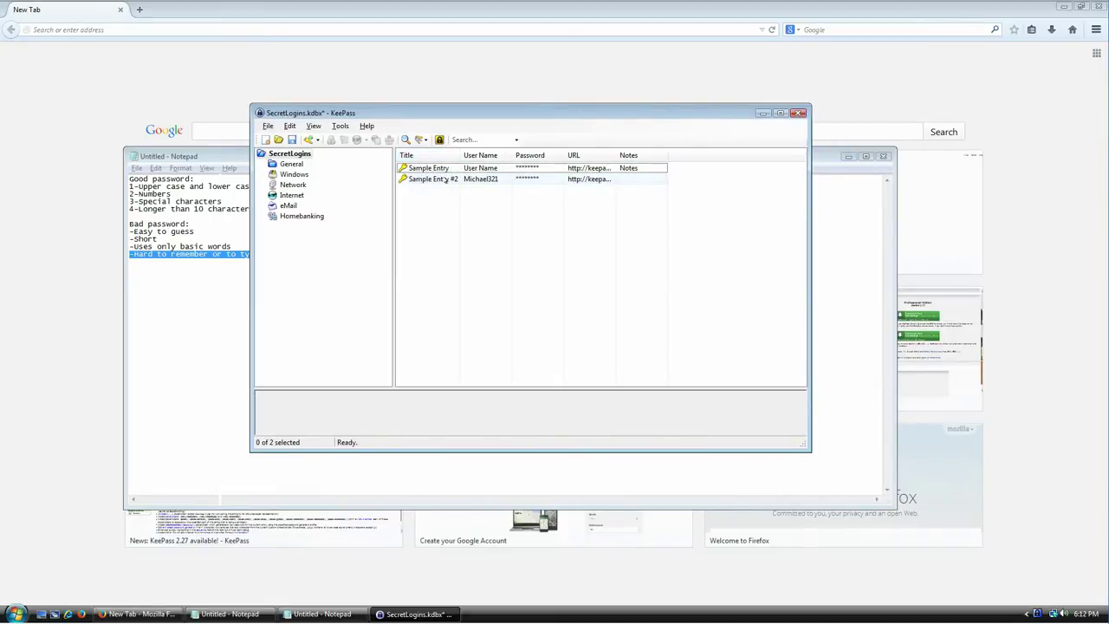
{"action": "left_click", "coordinate": [442, 170]}
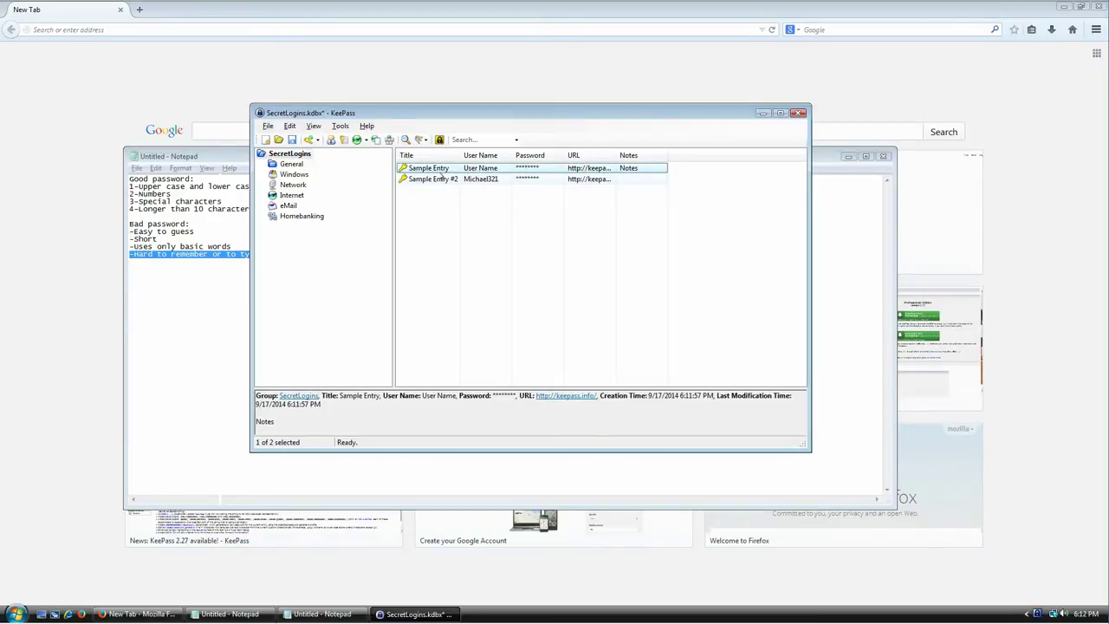
{"action": "double_click", "coordinate": [442, 167]}
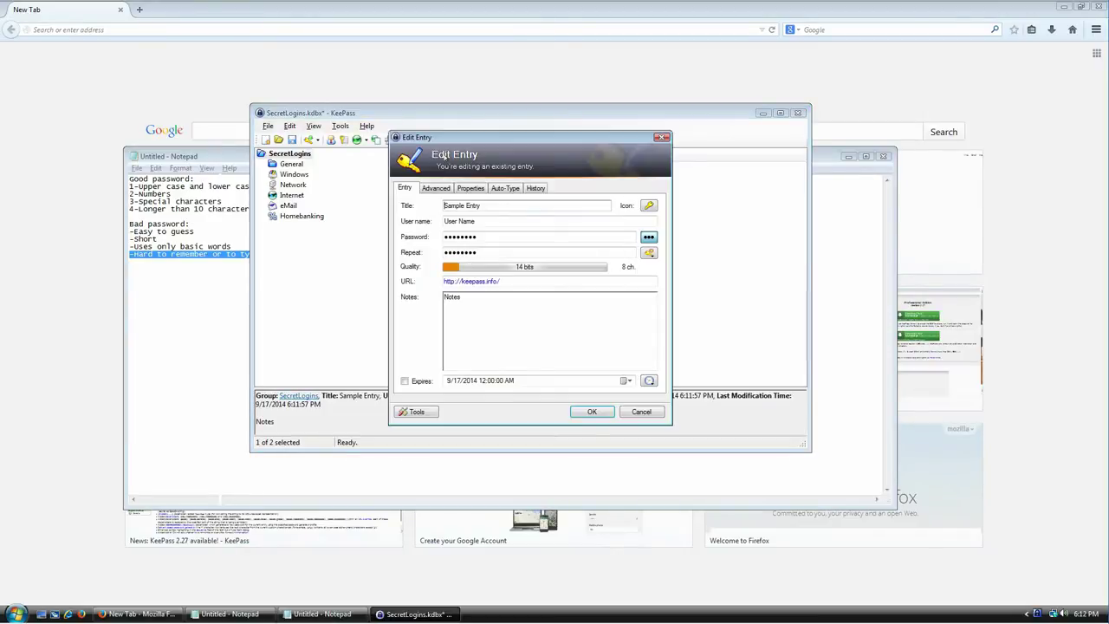
{"action": "left_click_drag", "start_coordinate": [451, 137], "coordinate": [500, 211]}
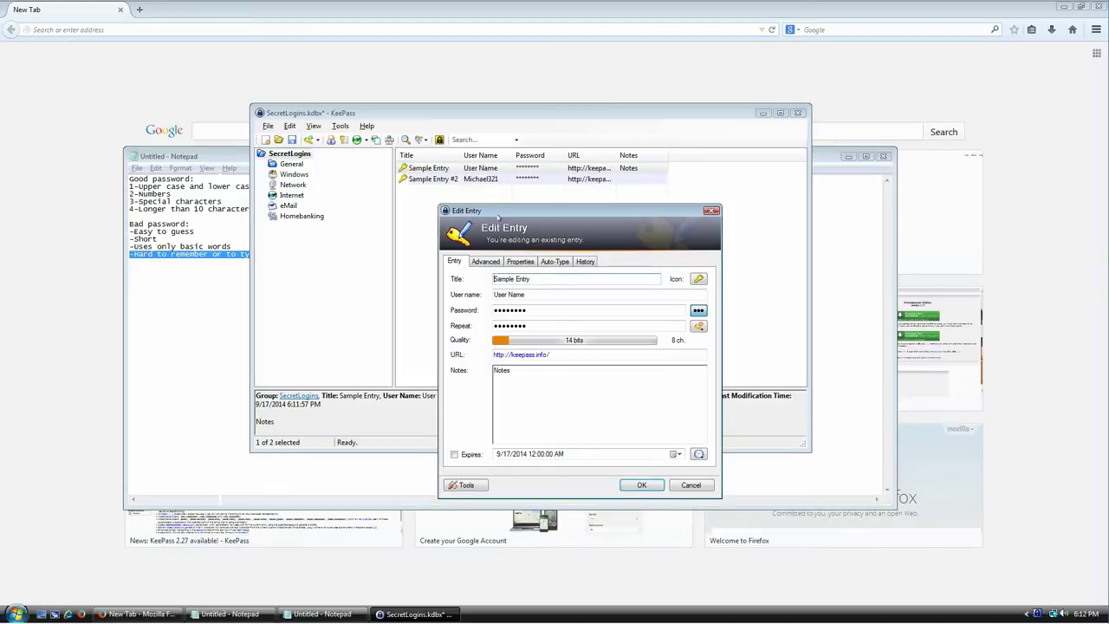
{"action": "left_click", "coordinate": [711, 210]}
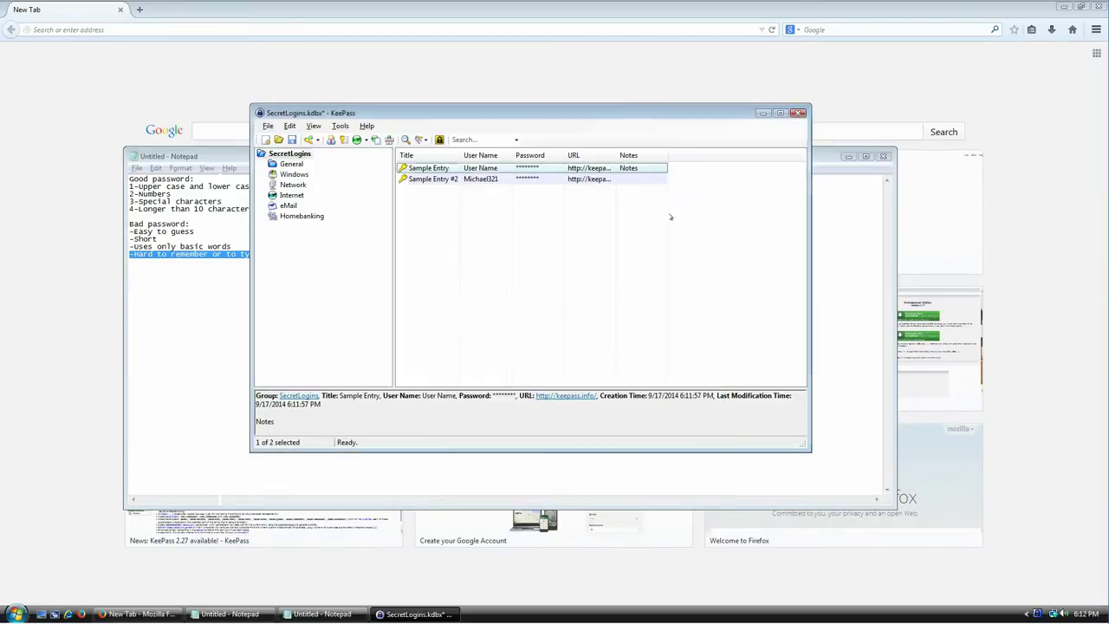
{"action": "double_click", "coordinate": [423, 171]}
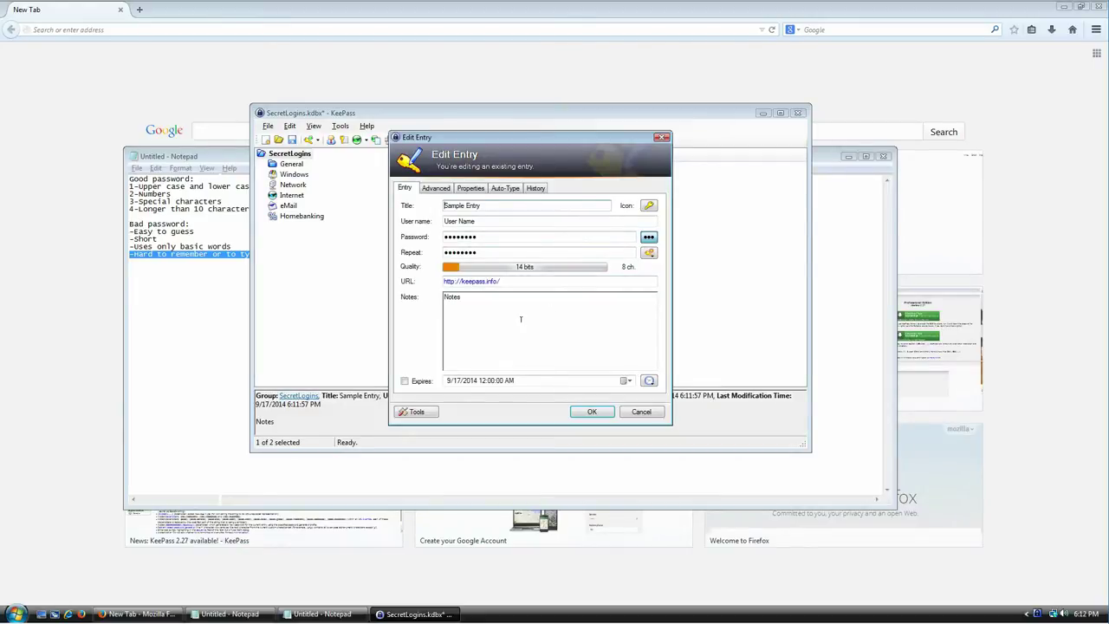
{"action": "key", "text": "Escape"}
Step: Move both sample entries to the Recycle Bin
{"action": "key", "text": "ctrl+a"}
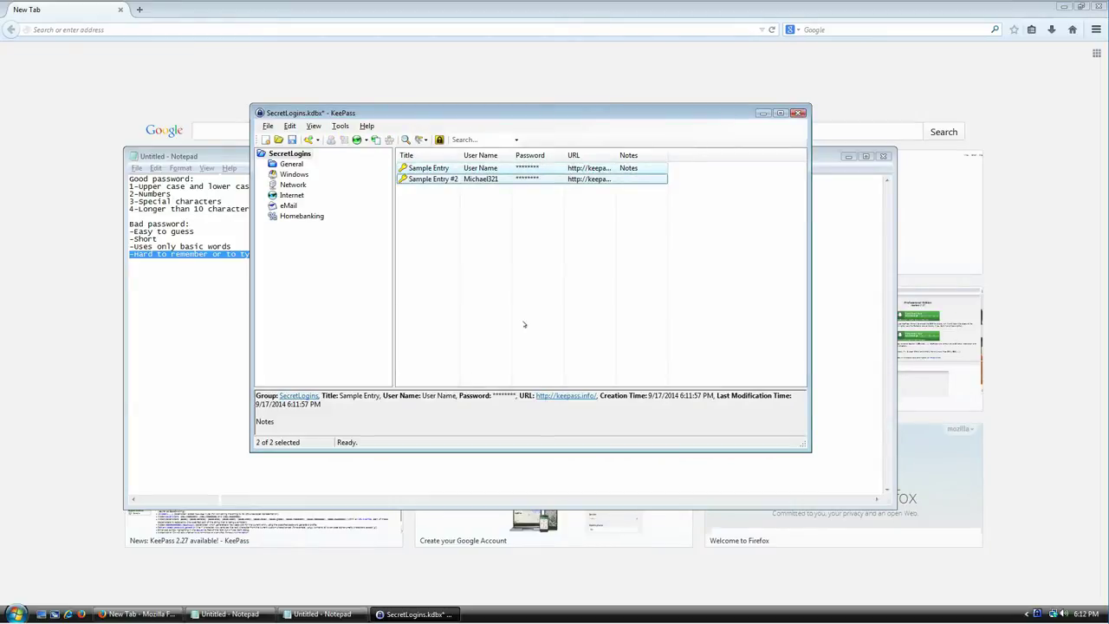
{"action": "key", "text": "Delete"}
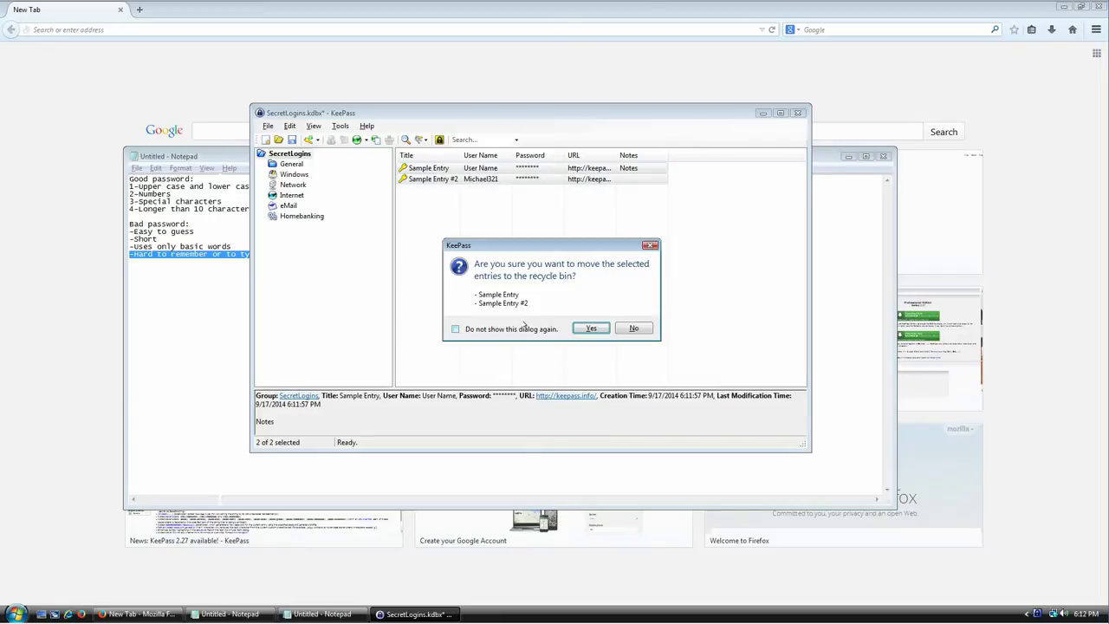
{"action": "key", "text": "Return"}
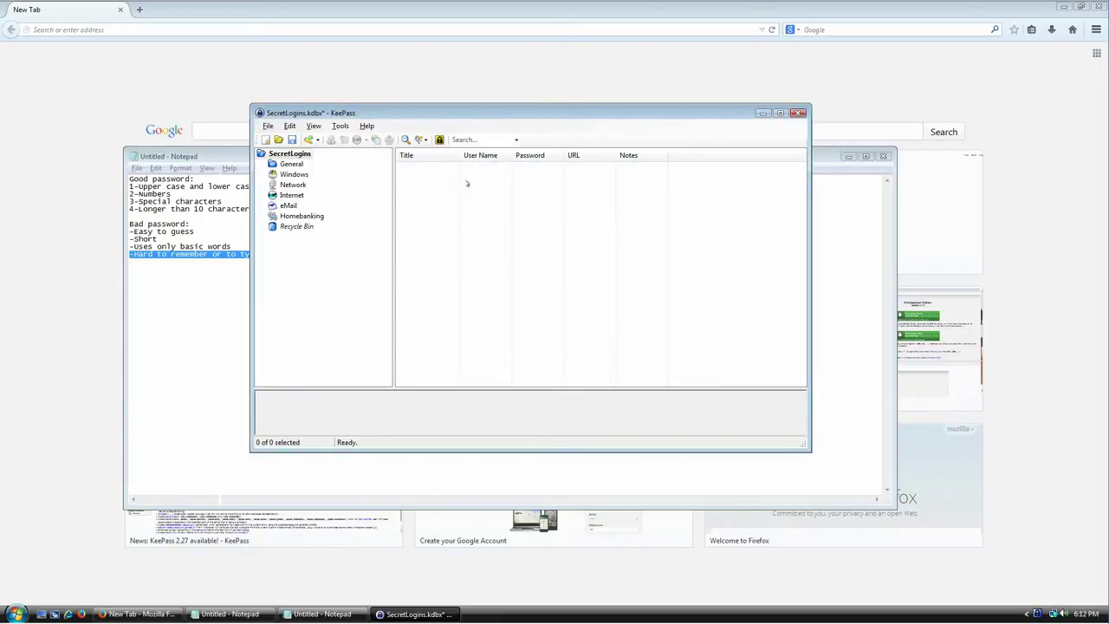
Step: Load gmail in Firefox and start creating a new Google account
{"action": "left_click_drag", "start_coordinate": [476, 114], "coordinate": [501, 225]}
{"action": "left_click", "coordinate": [822, 162]}
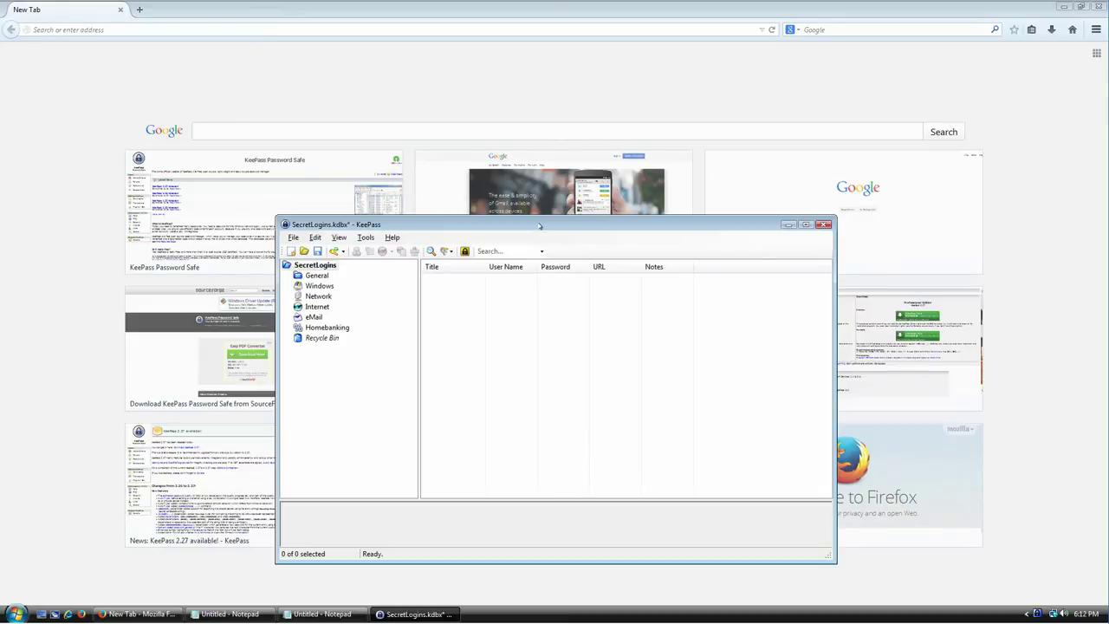
{"action": "left_click", "coordinate": [205, 27]}
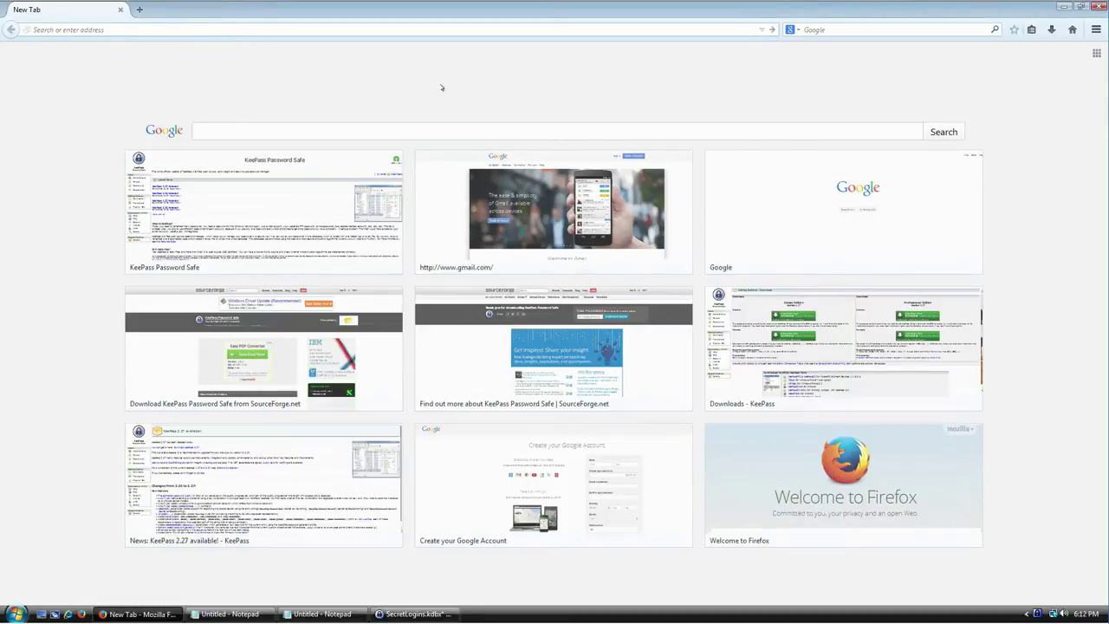
{"action": "type", "text": "gmail.com/"}
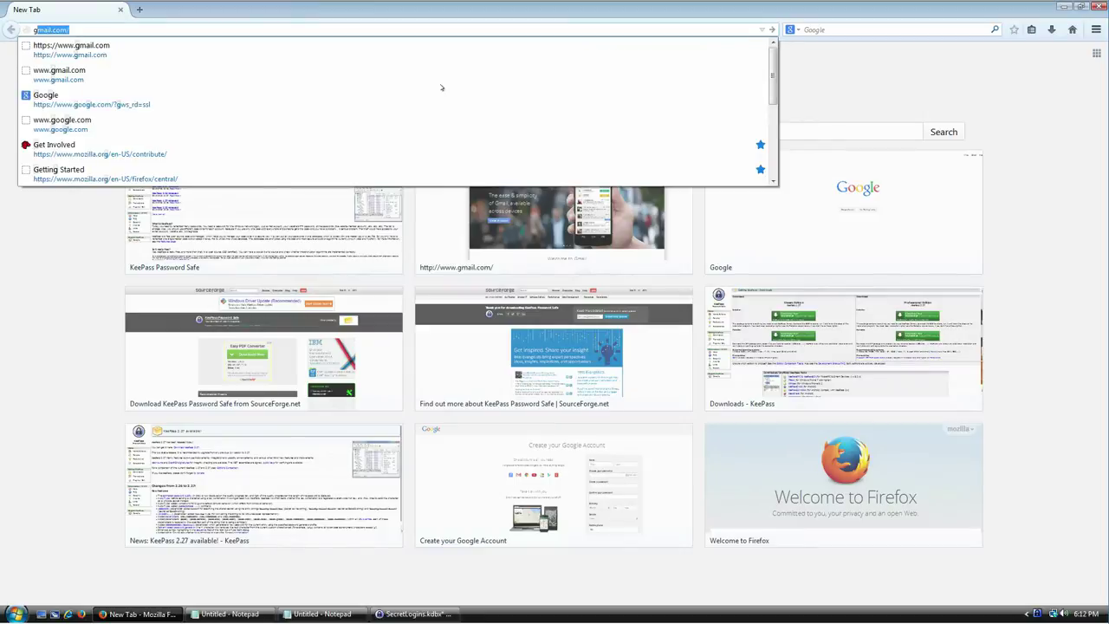
{"action": "key", "text": "Return"}
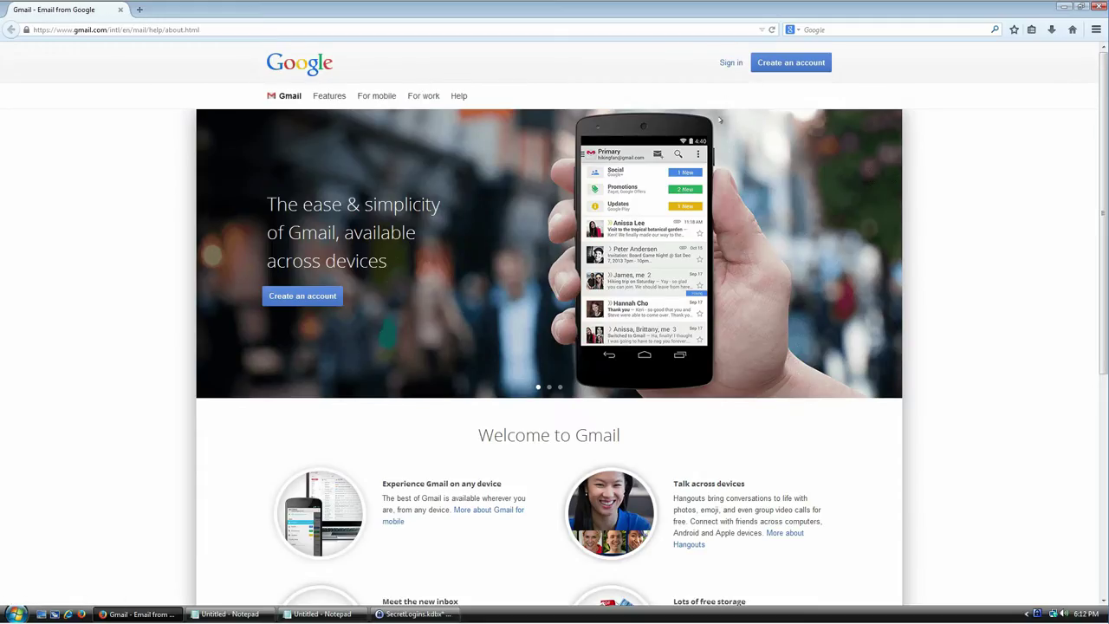
{"action": "left_click", "coordinate": [792, 64]}
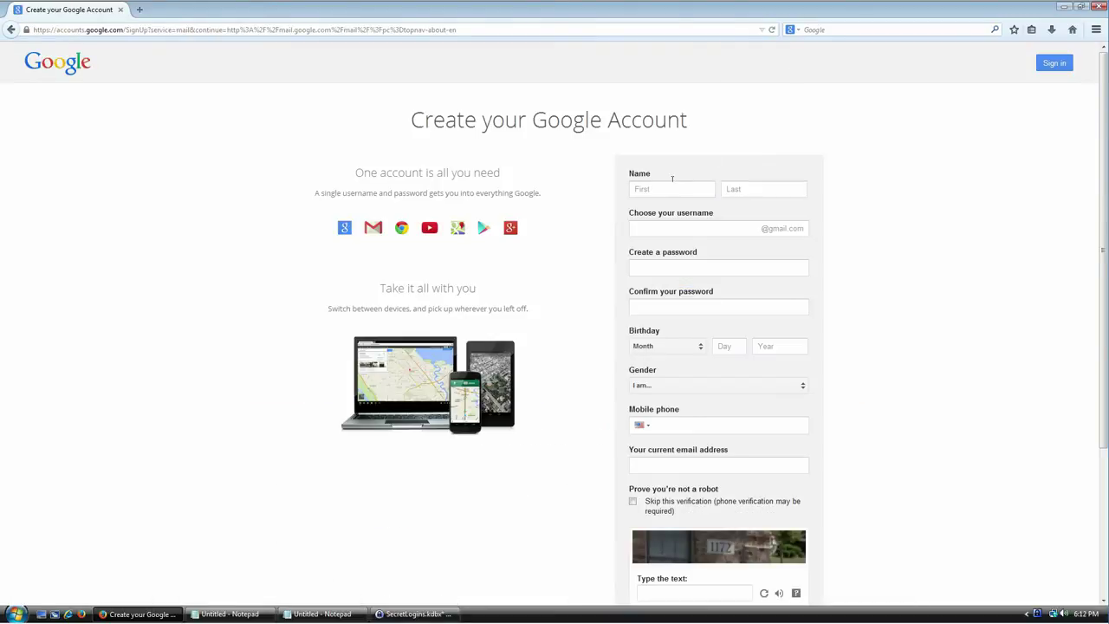
Step: Enter the first name, last name and desired Gmail username, then return to KeePass
{"action": "left_click", "coordinate": [672, 179]}
{"action": "type", "text": "John"}
{"action": "key", "text": "Tab"}
{"action": "type", "text": "Doe"}
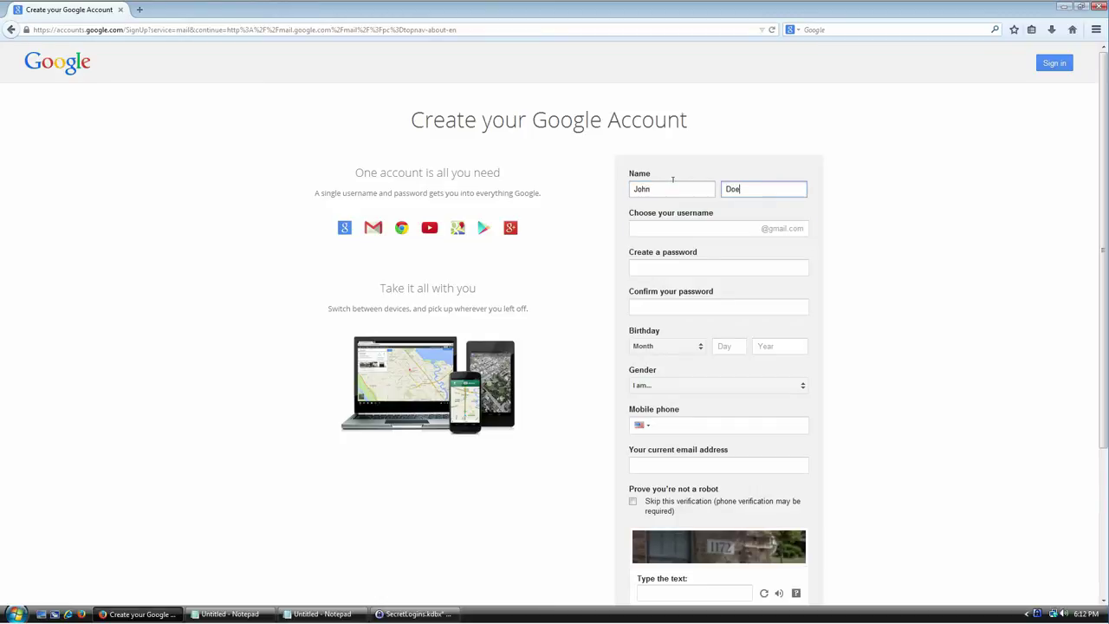
{"action": "key", "text": "Tab"}
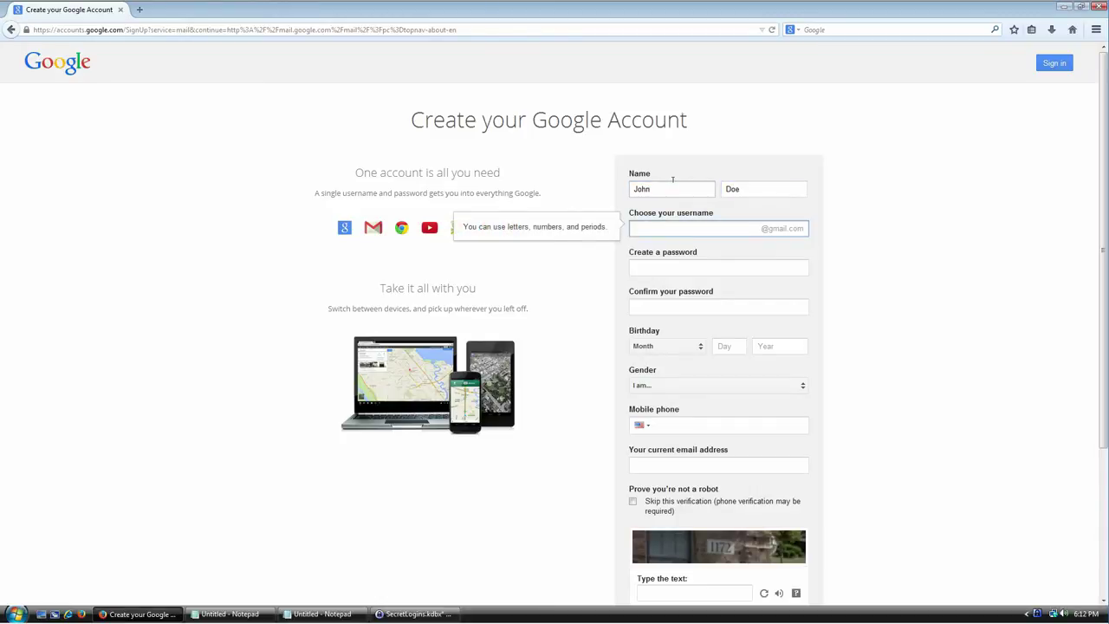
{"action": "key", "text": "Tab"}
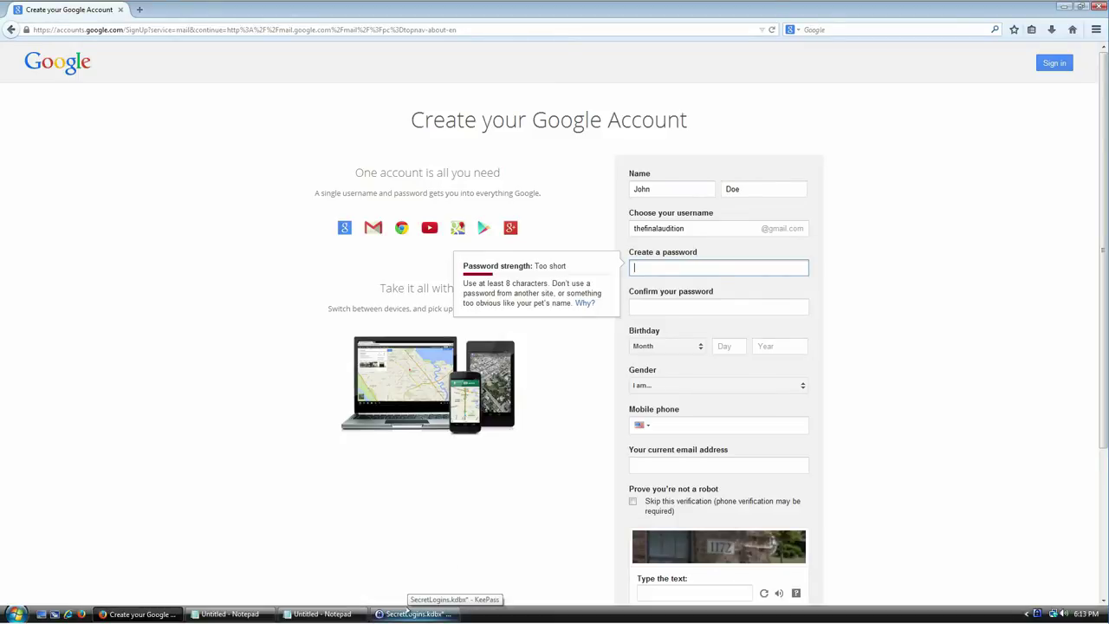
{"action": "left_click", "coordinate": [407, 610]}
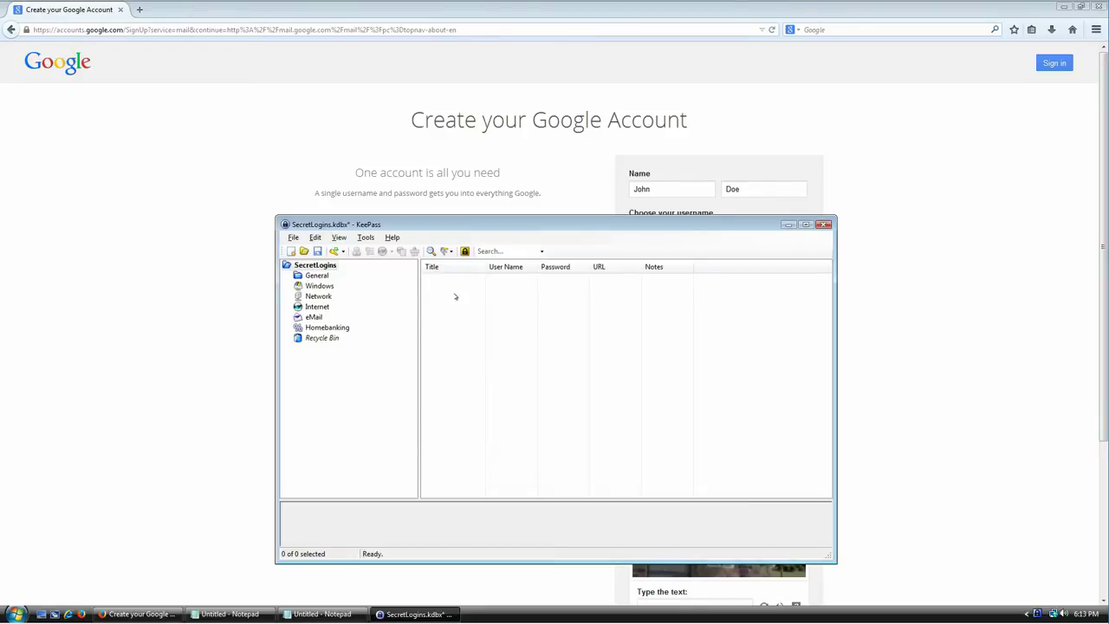
Step: Nudge the KeePass window up-left and bring up the entry actions menu in the empty SecretLogins list
{"action": "left_click_drag", "start_coordinate": [492, 224], "coordinate": [510, 203]}
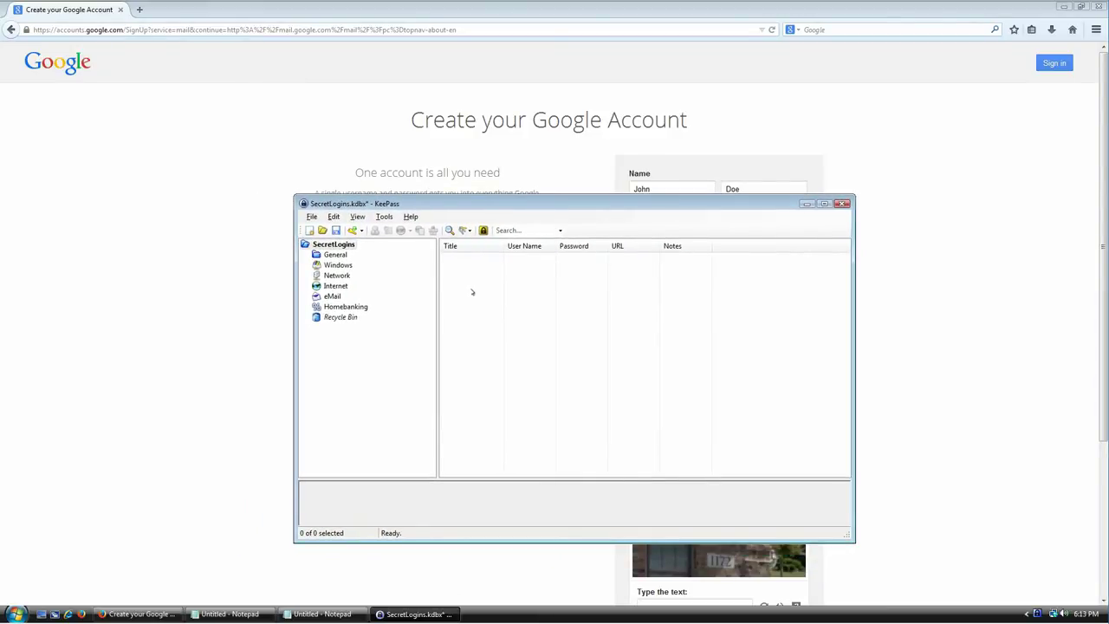
{"action": "right_click", "coordinate": [468, 275]}
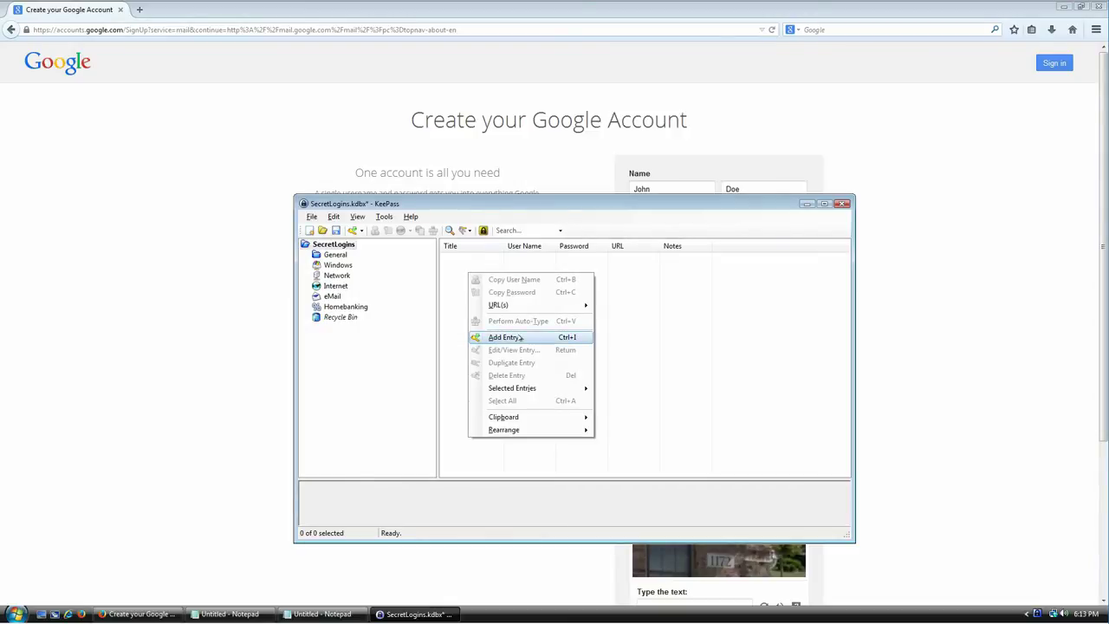
{"action": "left_click", "coordinate": [471, 250]}
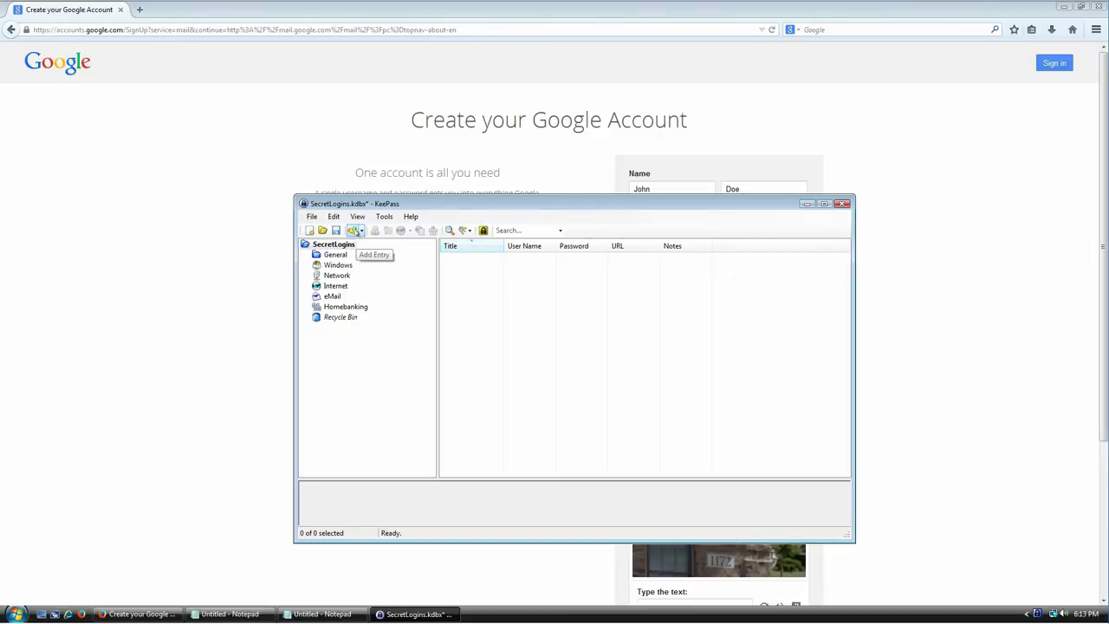
{"action": "left_click", "coordinate": [313, 217]}
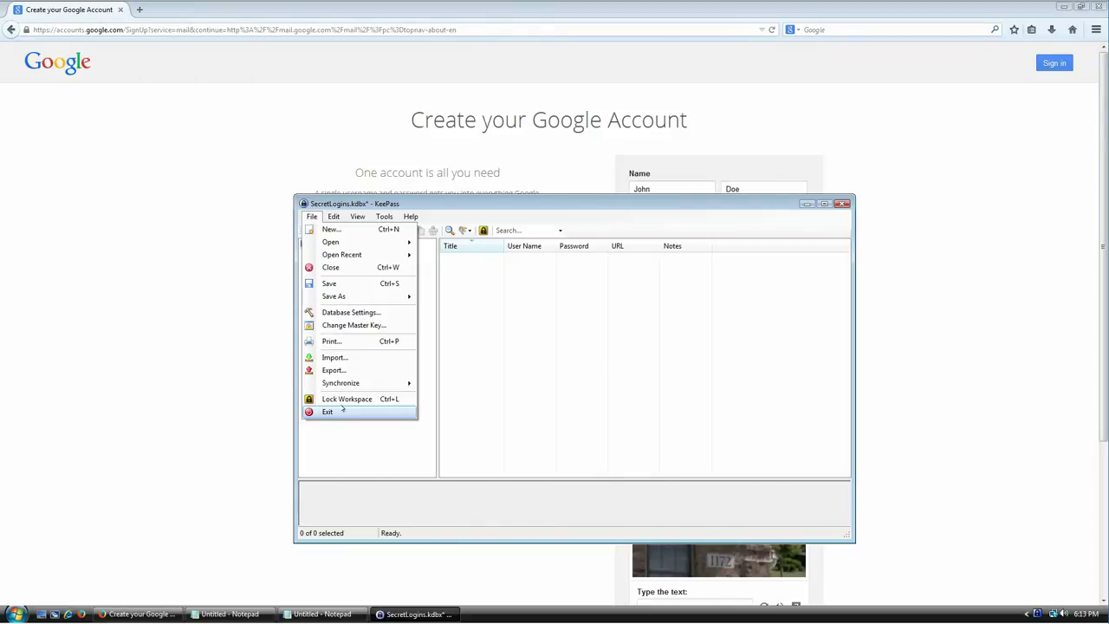
{"action": "left_click", "coordinate": [549, 408]}
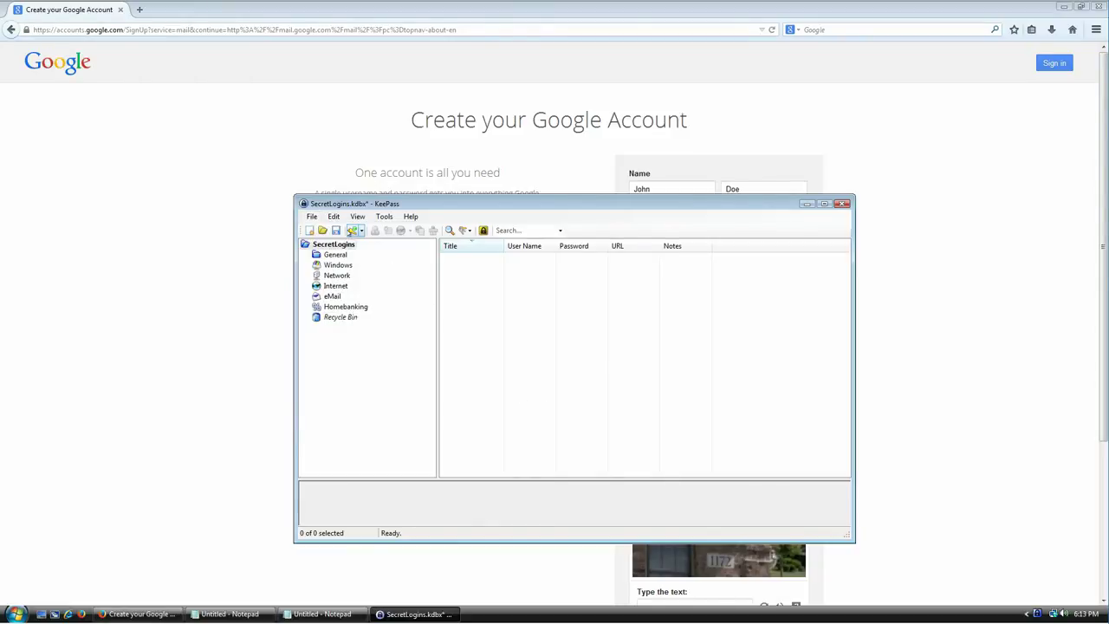
{"action": "right_click", "coordinate": [477, 282]}
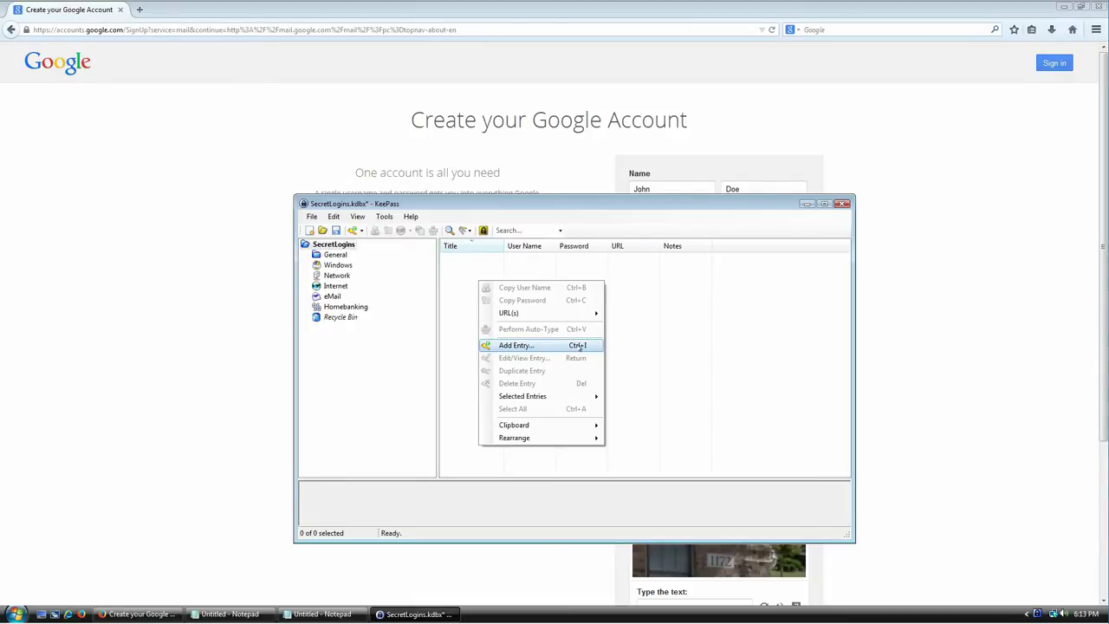
{"action": "left_click", "coordinate": [578, 347]}
Step: Give the new entry the title 'Gmail'
{"action": "left_click_drag", "start_coordinate": [527, 224], "coordinate": [510, 278]}
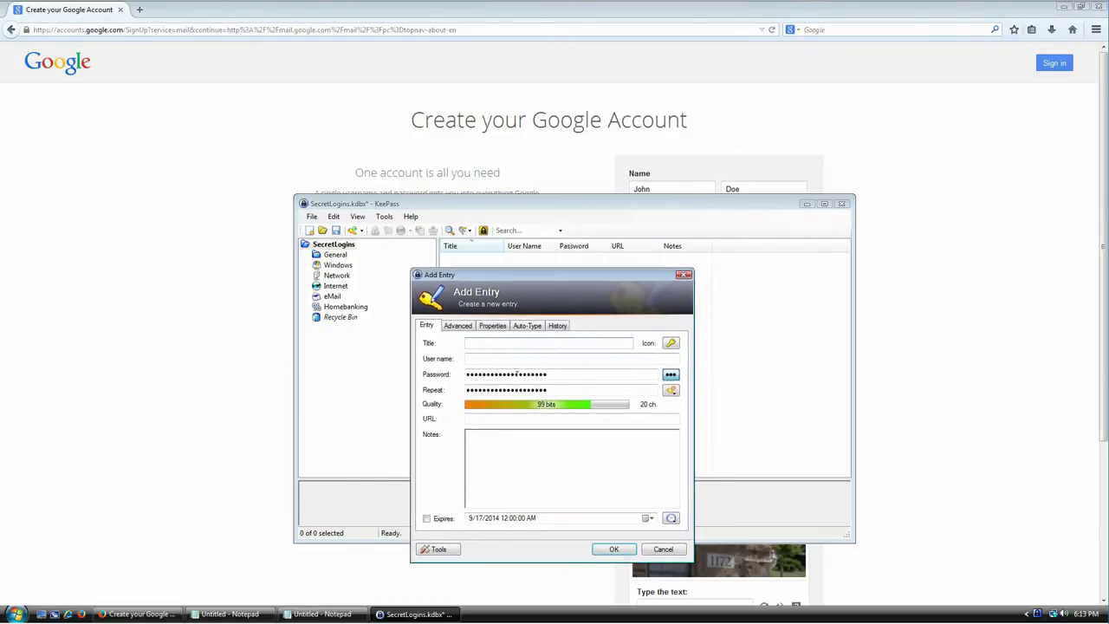
{"action": "left_click", "coordinate": [508, 343]}
{"action": "type", "text": "Gmail"}
{"action": "key", "text": "Tab"}
{"action": "key", "text": "Tab"}
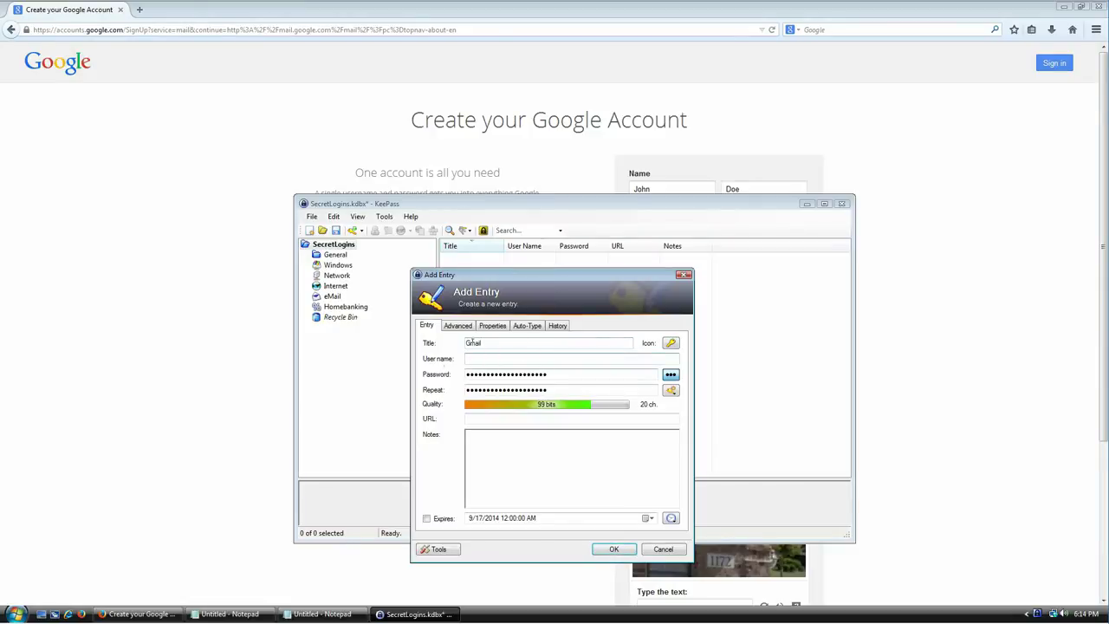
Step: Copy the chosen username from the Google signup form into the entry's User name field
{"action": "left_click", "coordinate": [602, 157]}
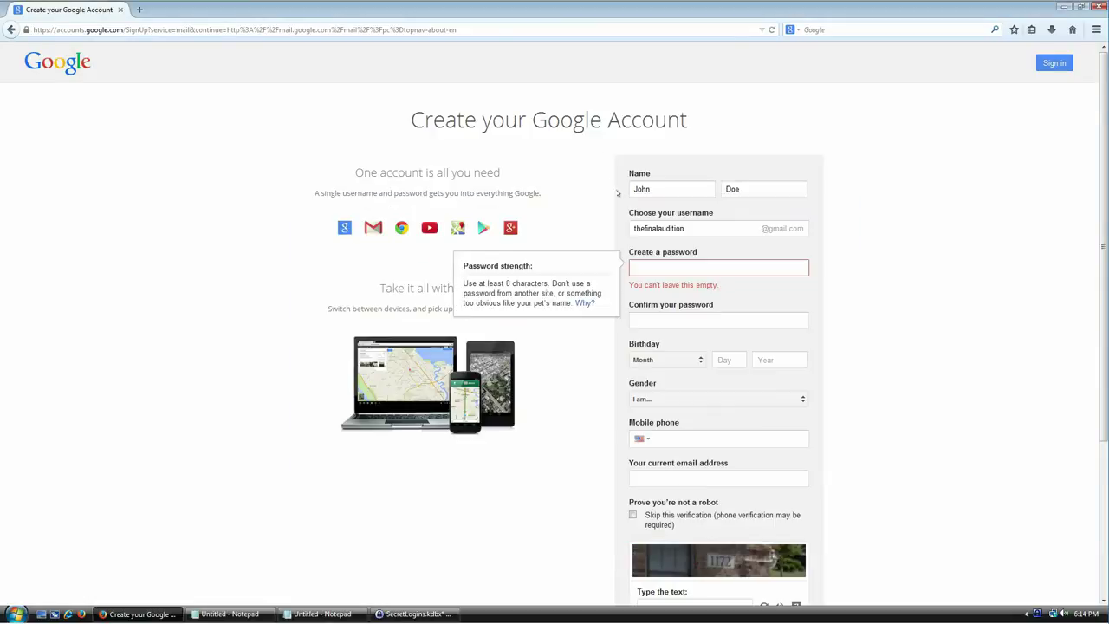
{"action": "double_click", "coordinate": [660, 228]}
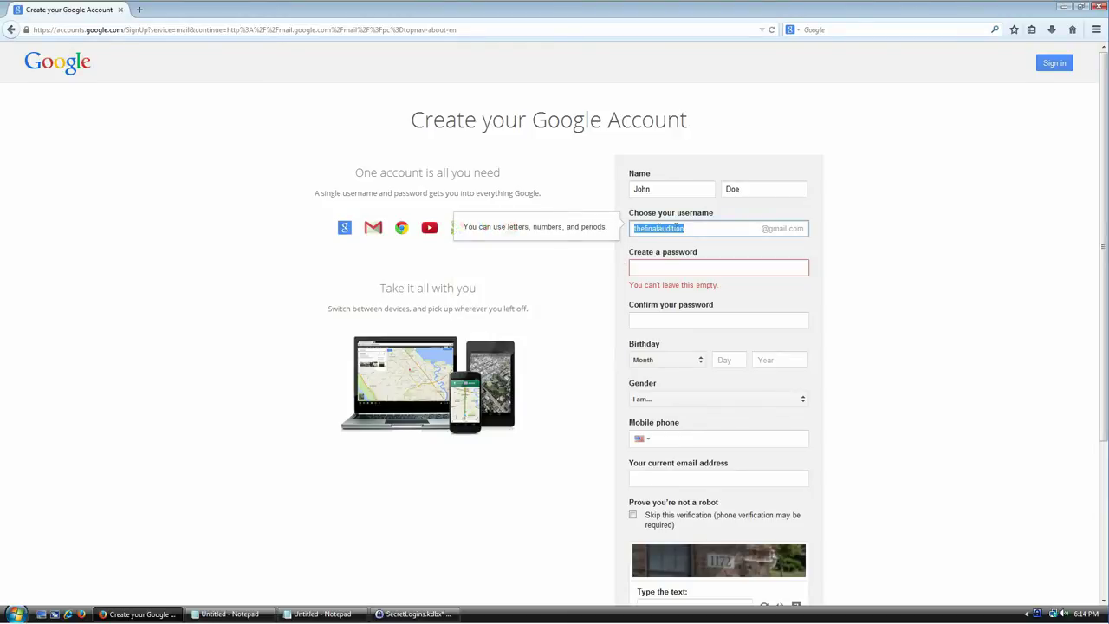
{"action": "right_click", "coordinate": [680, 228]}
{"action": "left_click", "coordinate": [710, 268]}
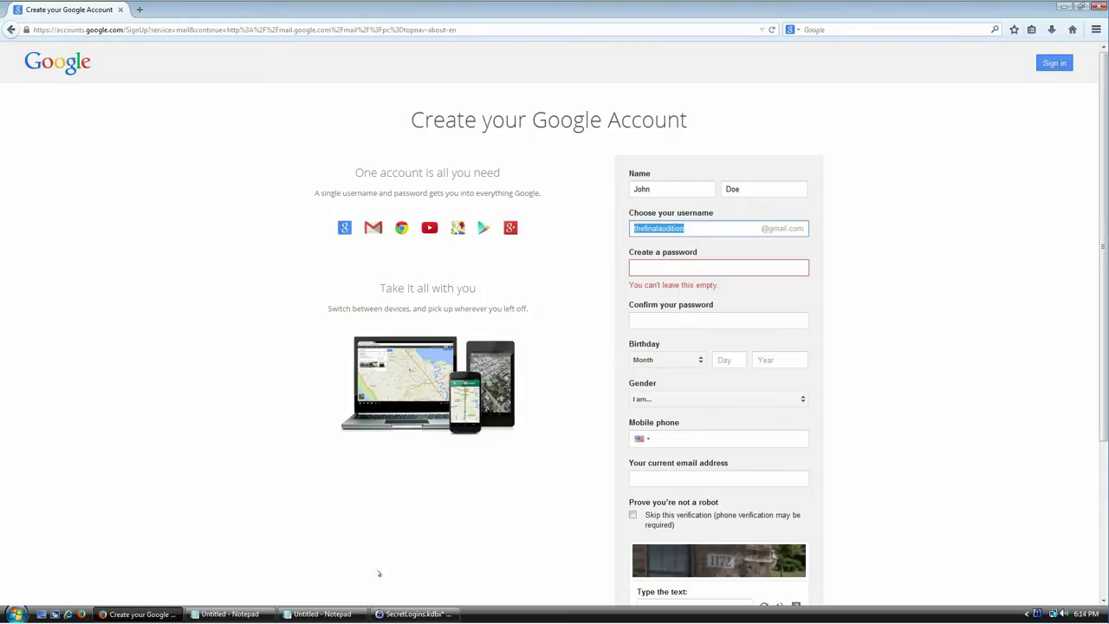
{"action": "left_click", "coordinate": [416, 613]}
{"action": "right_click", "coordinate": [481, 360]}
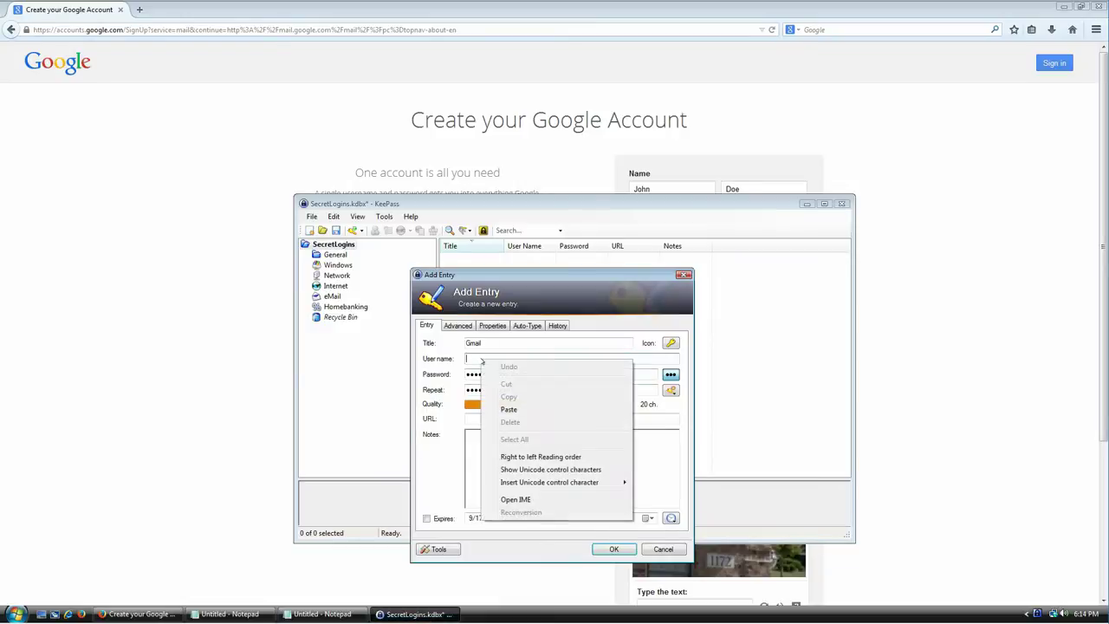
{"action": "left_click", "coordinate": [518, 409]}
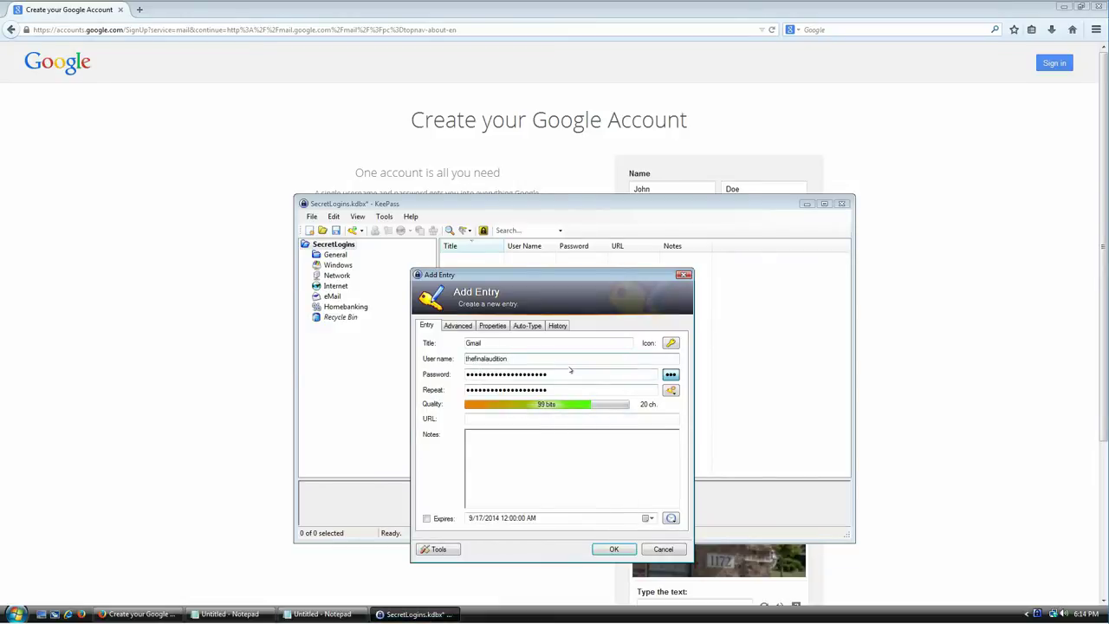
{"action": "left_click_drag", "start_coordinate": [572, 373], "coordinate": [448, 373]}
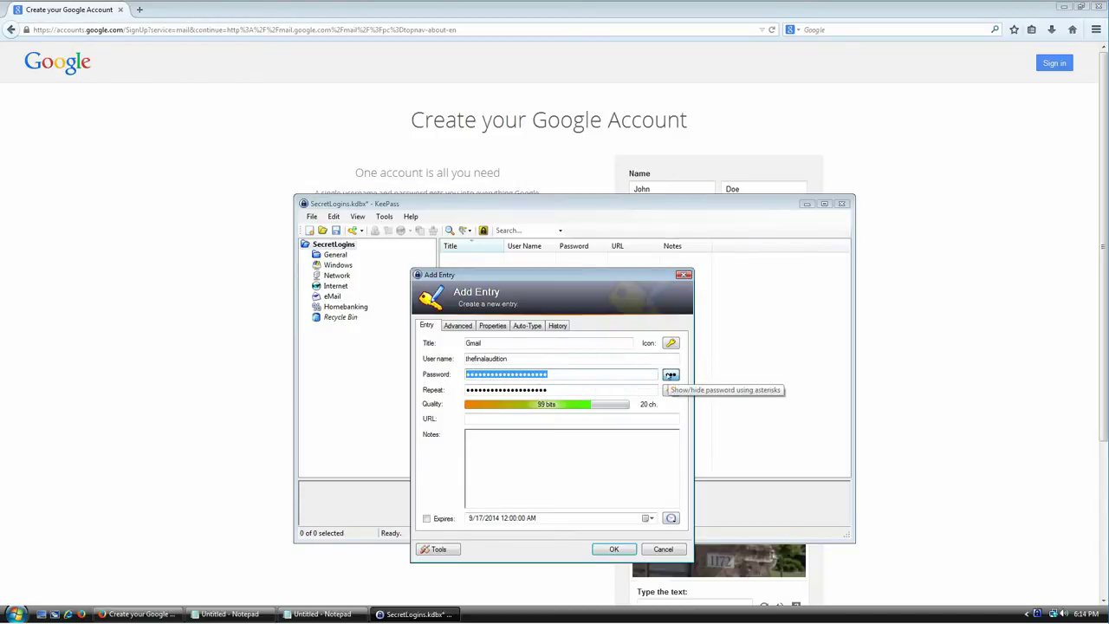
Step: Show the generated Gmail password as plain text and bring up the password generation choices
{"action": "left_click", "coordinate": [670, 374]}
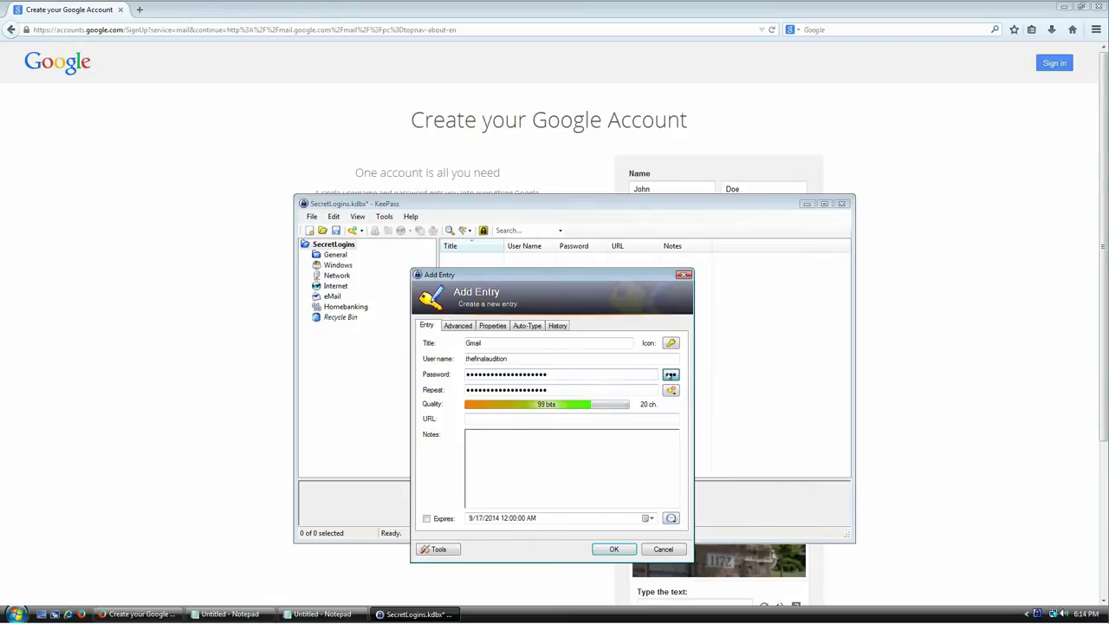
{"action": "left_click", "coordinate": [570, 373]}
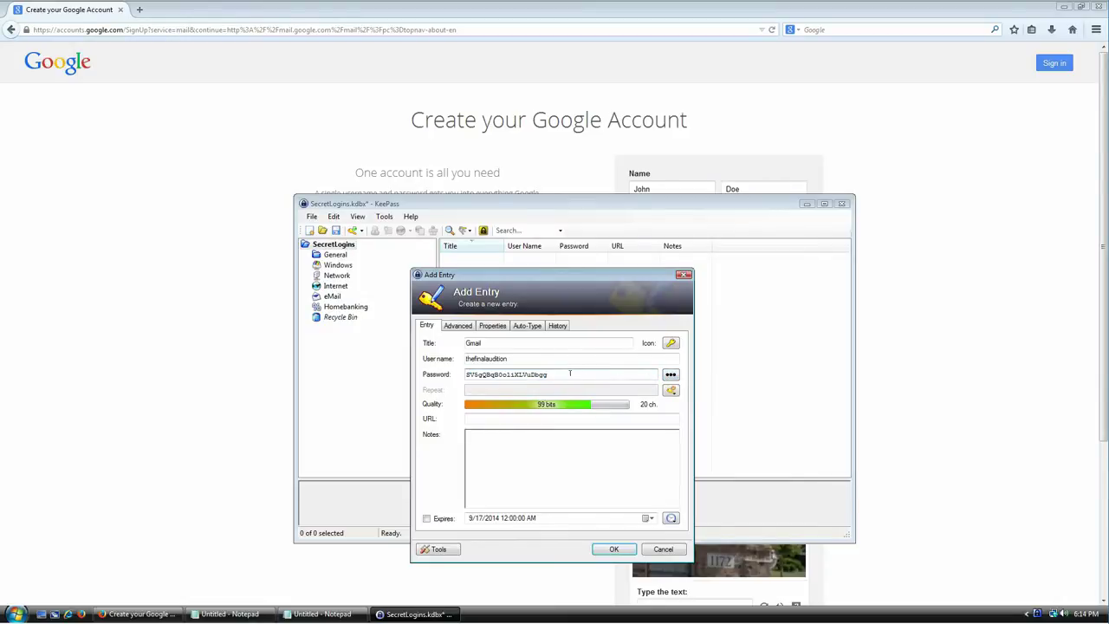
{"action": "key", "text": "ctrl+a"}
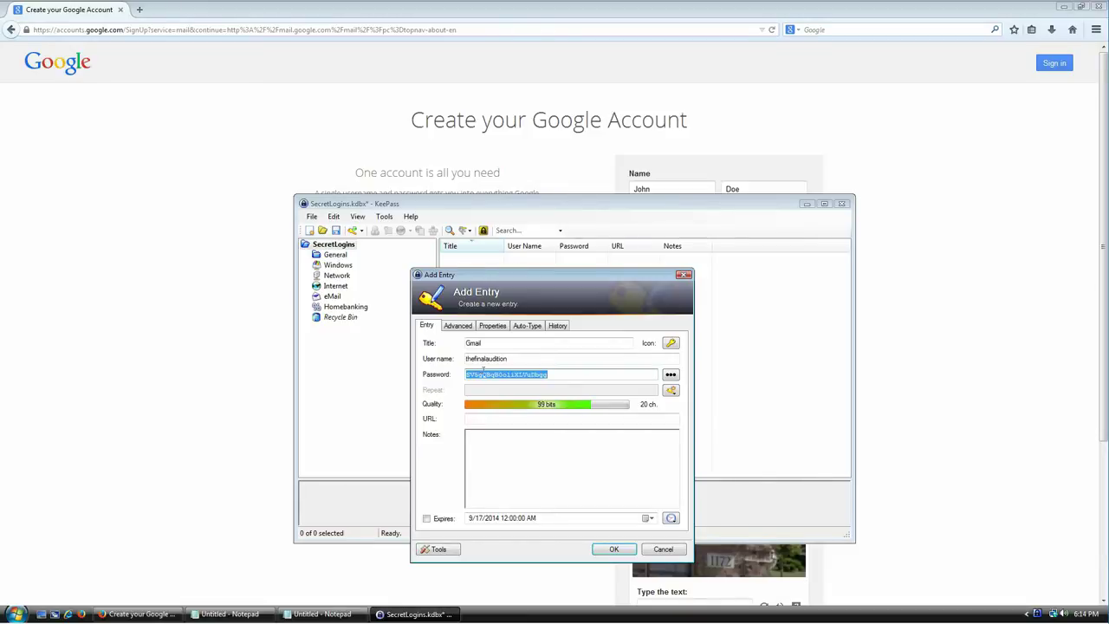
{"action": "left_click", "coordinate": [564, 374]}
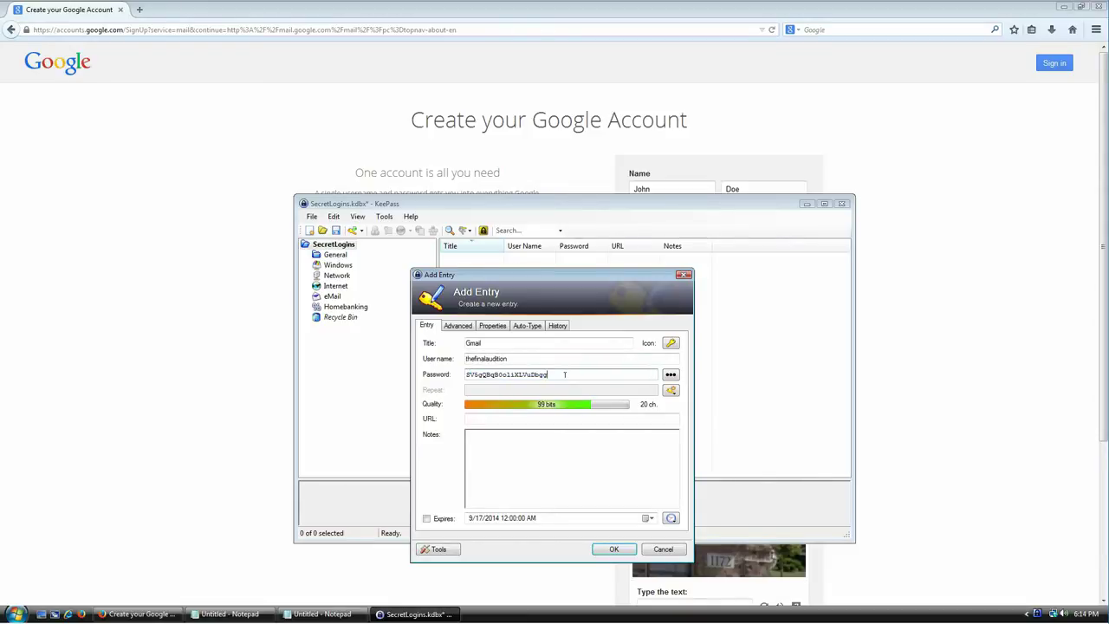
{"action": "double_click", "coordinate": [564, 375]}
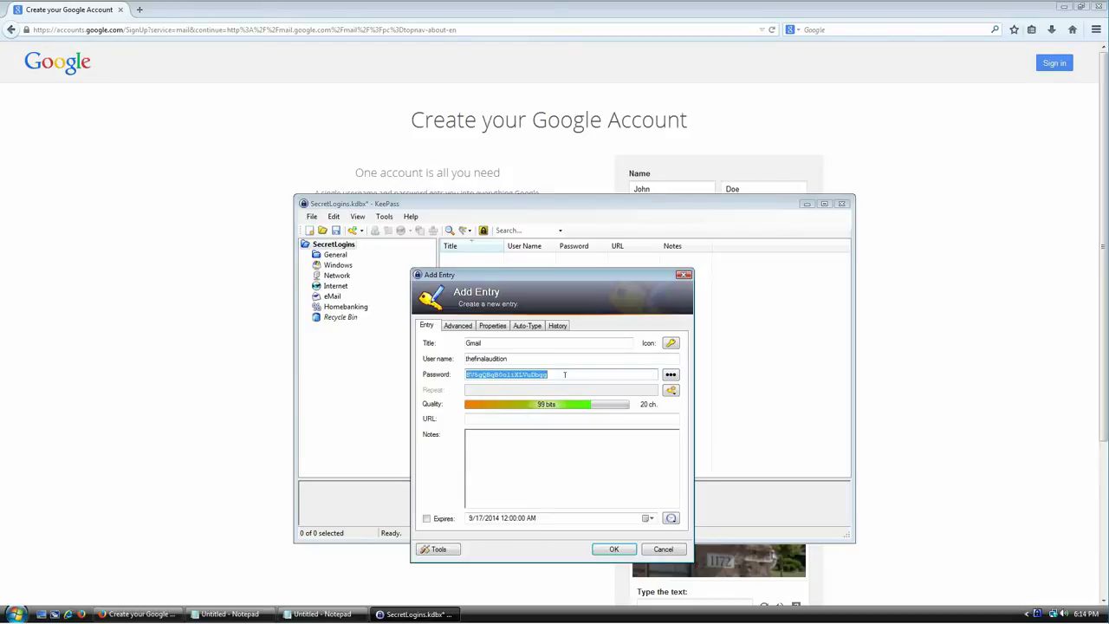
{"action": "left_click", "coordinate": [672, 391]}
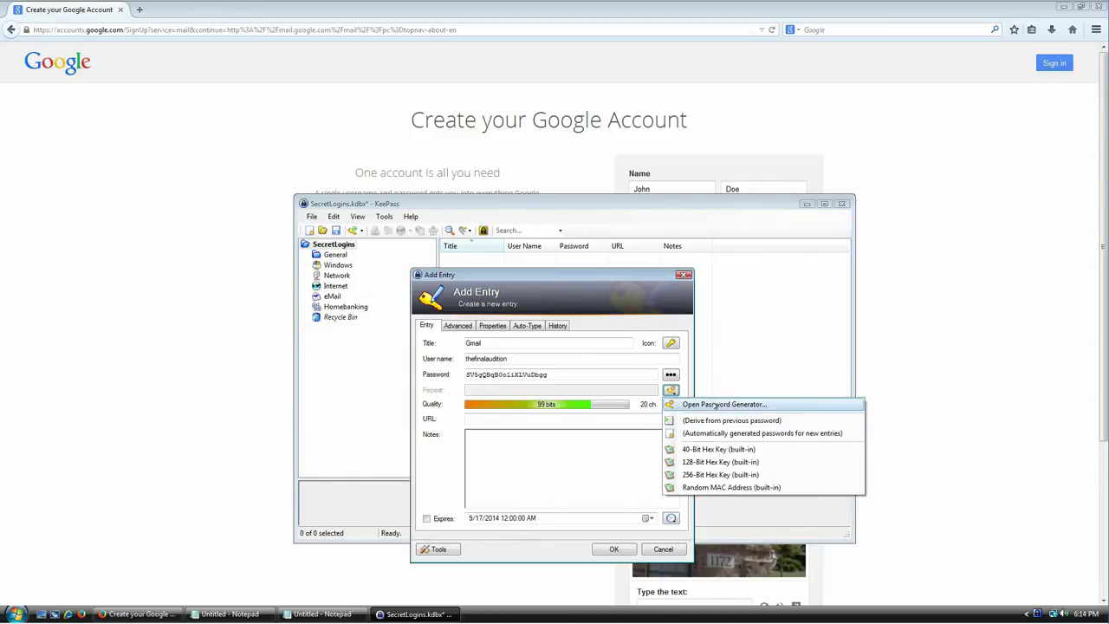
Step: Generate a new 20-character password including minus, underline, space, special and bracket characters
{"action": "left_click", "coordinate": [715, 405]}
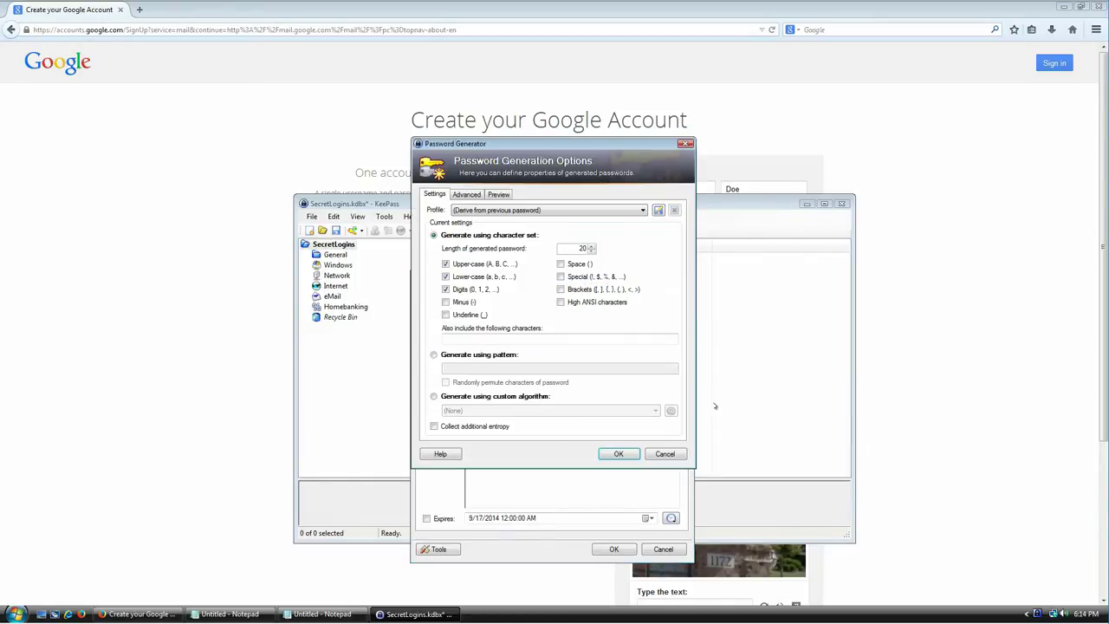
{"action": "left_click_drag", "start_coordinate": [523, 145], "coordinate": [559, 218]}
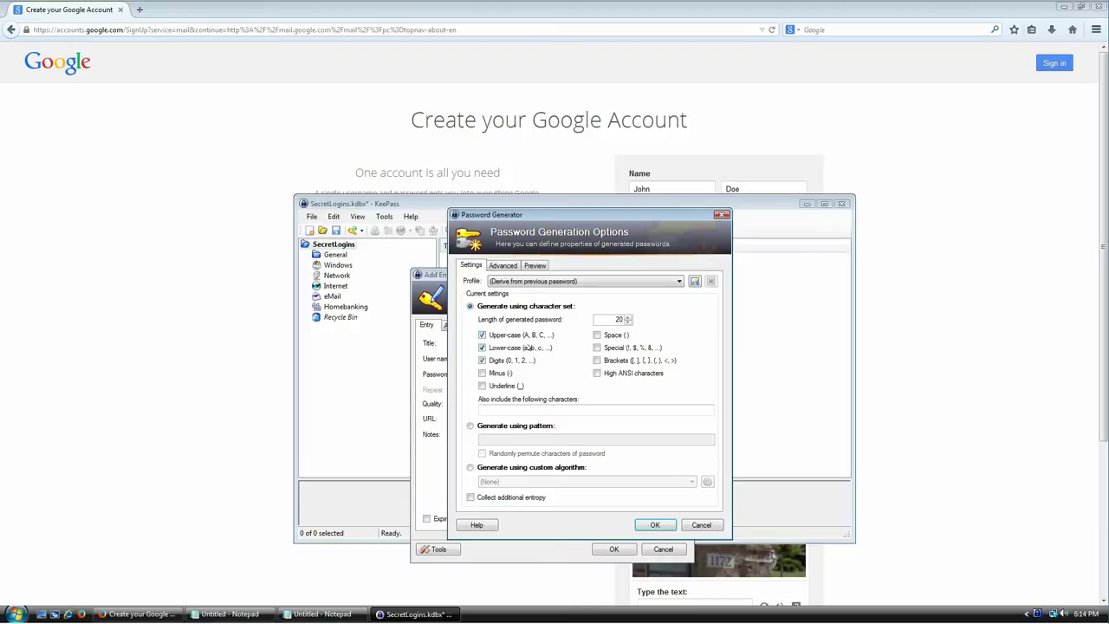
{"action": "left_click", "coordinate": [506, 376]}
{"action": "left_click", "coordinate": [505, 387]}
{"action": "left_click", "coordinate": [615, 336]}
{"action": "left_click", "coordinate": [611, 349]}
{"action": "left_click", "coordinate": [615, 362]}
{"action": "left_click_drag", "start_coordinate": [605, 317], "coordinate": [628, 309]}
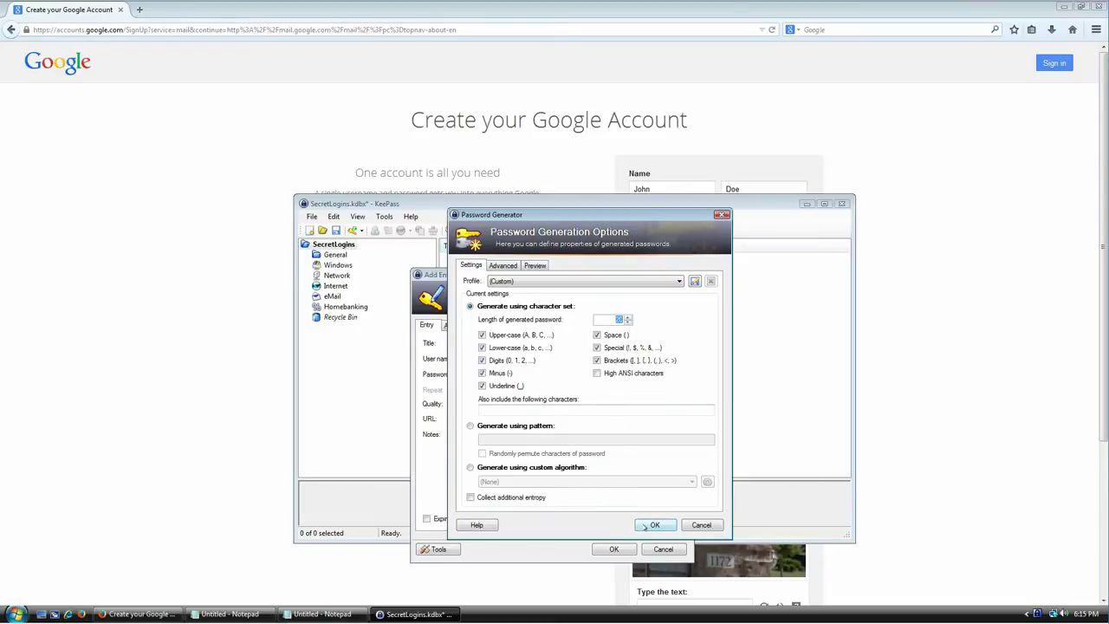
{"action": "left_click", "coordinate": [648, 526]}
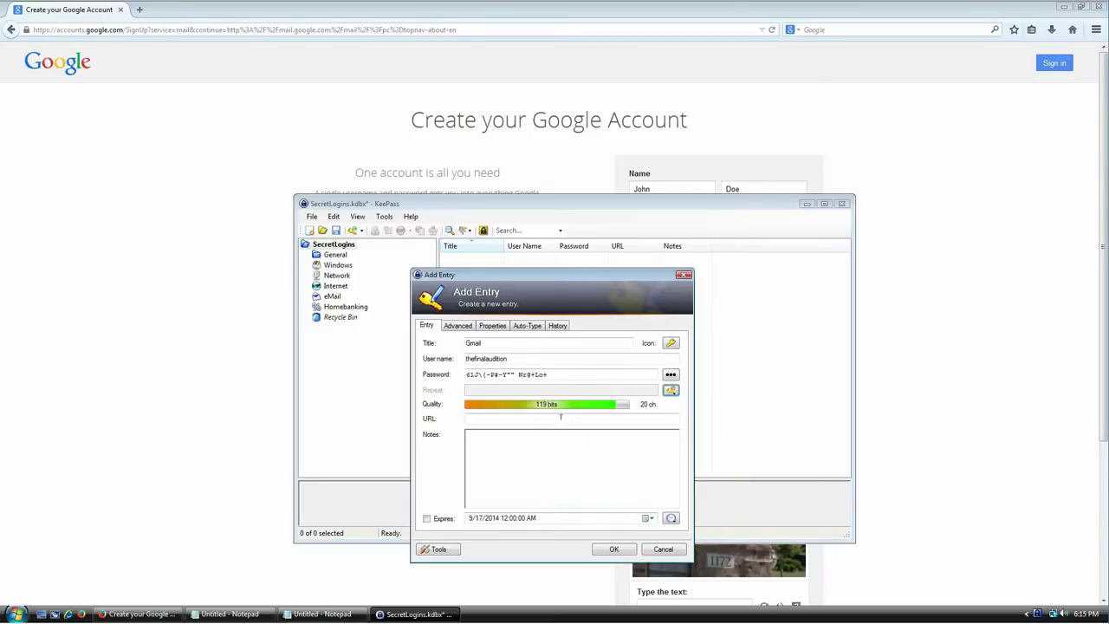
Step: Regenerate the Gmail password once more with the existing generator settings
{"action": "left_click_drag", "start_coordinate": [563, 374], "coordinate": [460, 373]}
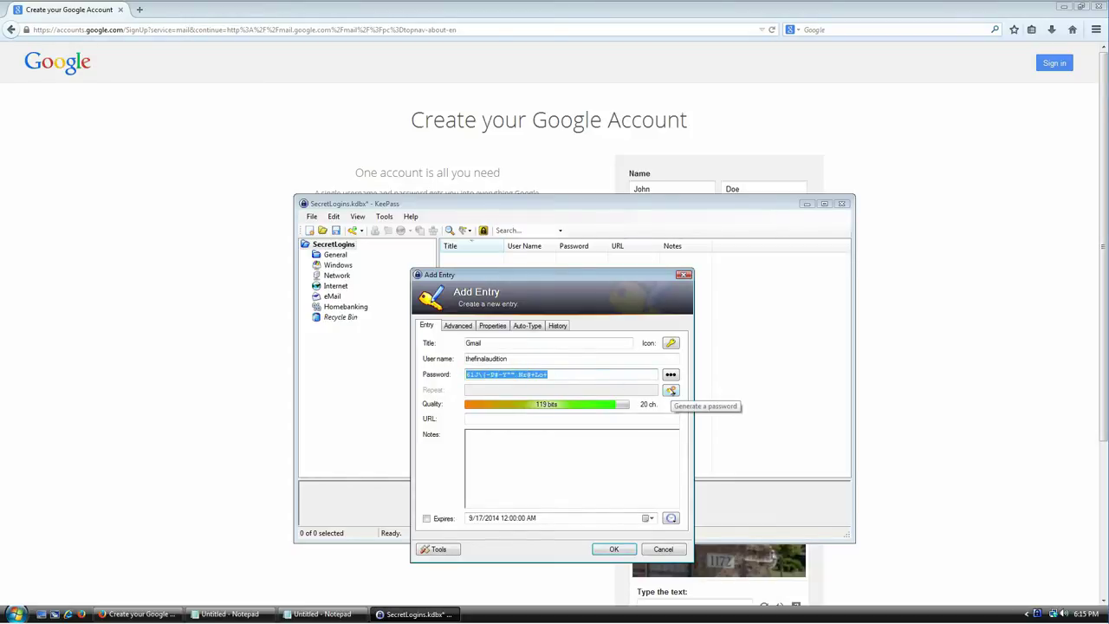
{"action": "left_click", "coordinate": [672, 391]}
{"action": "left_click", "coordinate": [693, 404]}
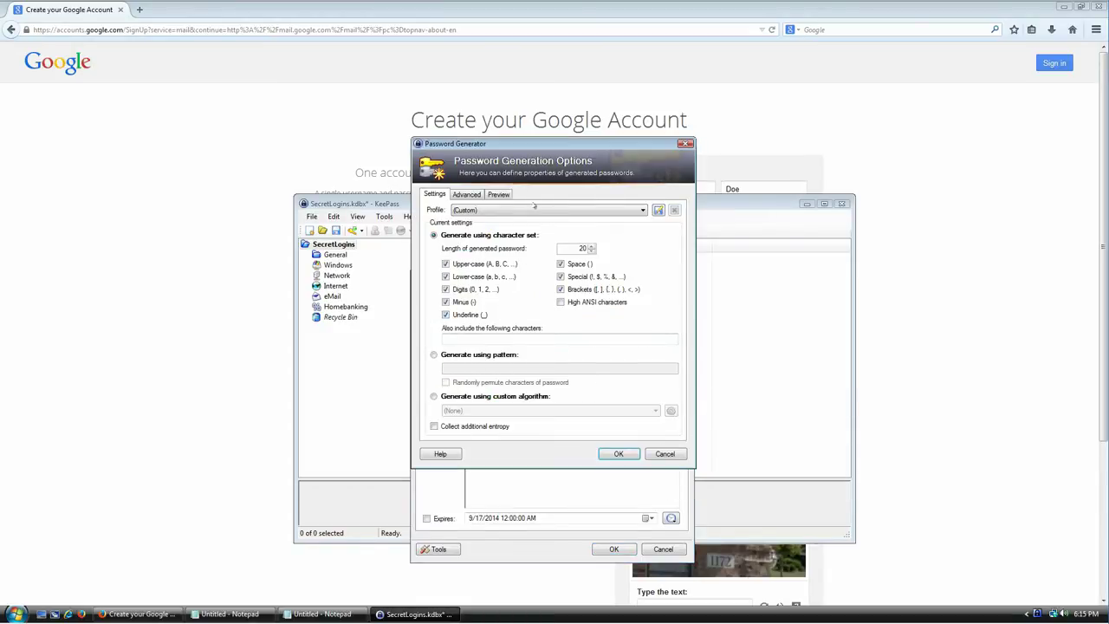
{"action": "left_click", "coordinate": [619, 454]}
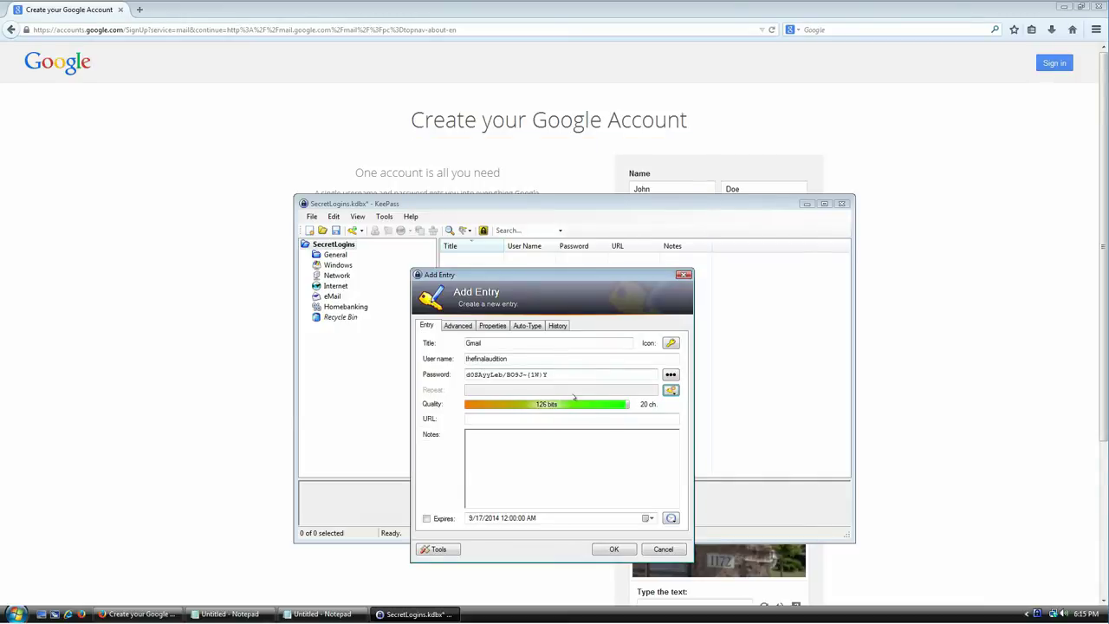
Step: Generate a 64-character password, toggling the Minus and Underline options
{"action": "left_click", "coordinate": [671, 390]}
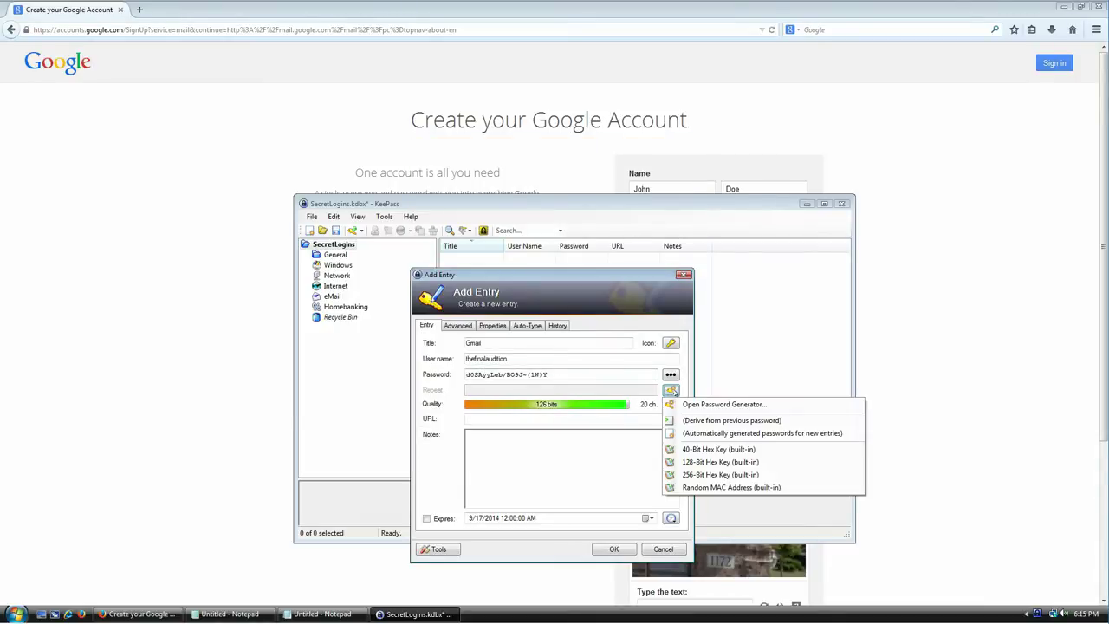
{"action": "left_click", "coordinate": [709, 405]}
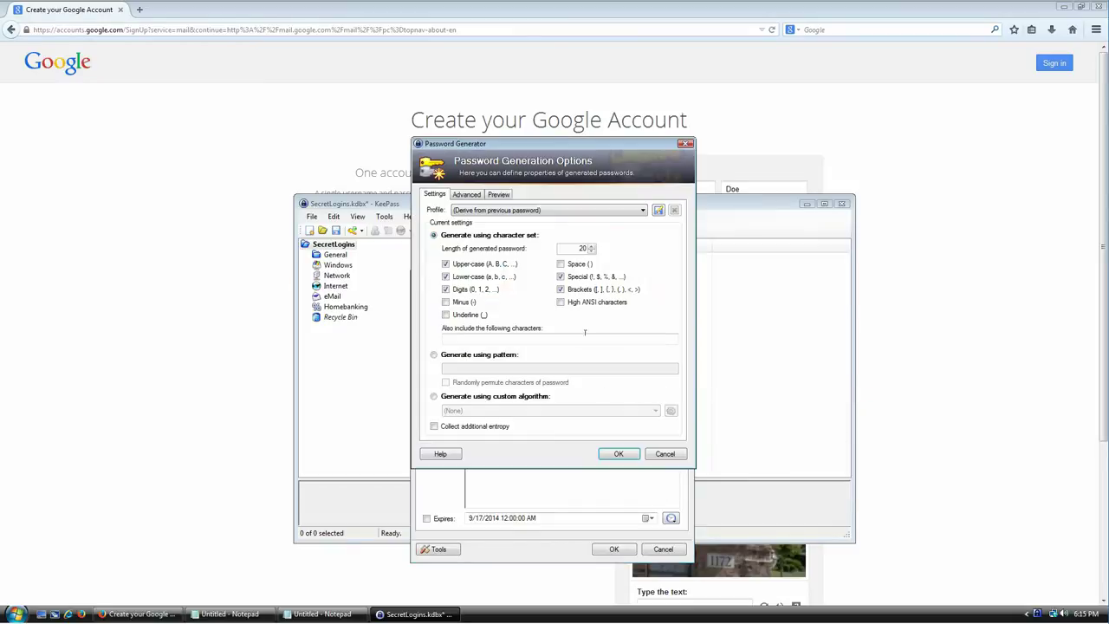
{"action": "left_click", "coordinate": [447, 301]}
{"action": "left_click", "coordinate": [474, 316]}
{"action": "double_click", "coordinate": [582, 248]}
{"action": "type", "text": "64"}
{"action": "left_click", "coordinate": [610, 454]}
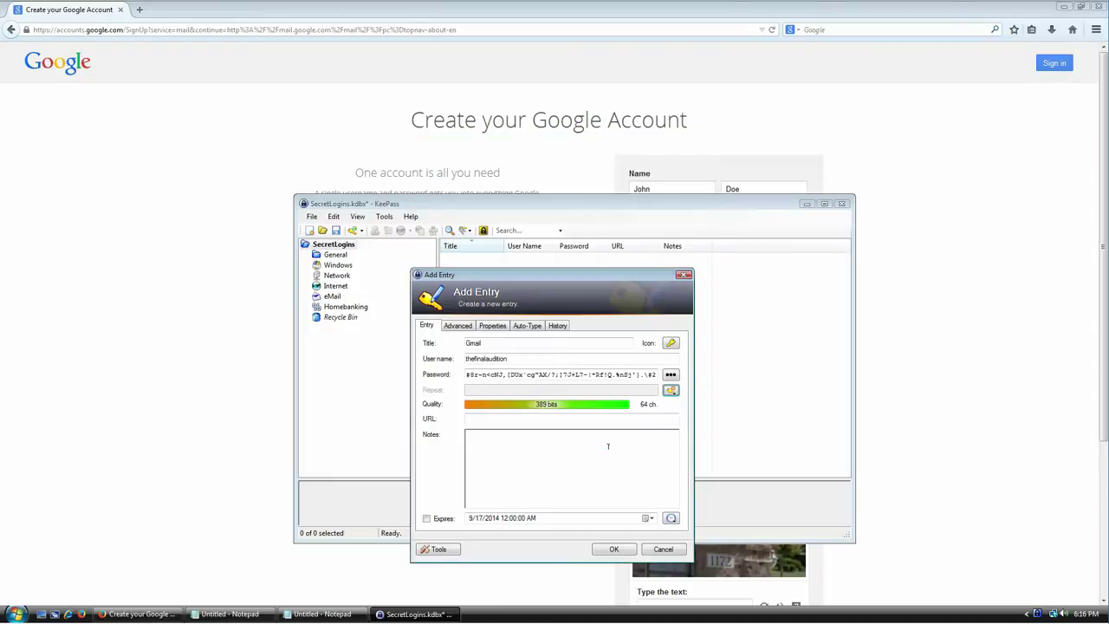
Step: Review the 64-character password and save the Gmail entry
{"action": "left_click_drag", "start_coordinate": [485, 374], "coordinate": [693, 373]}
{"action": "left_click", "coordinate": [604, 374]}
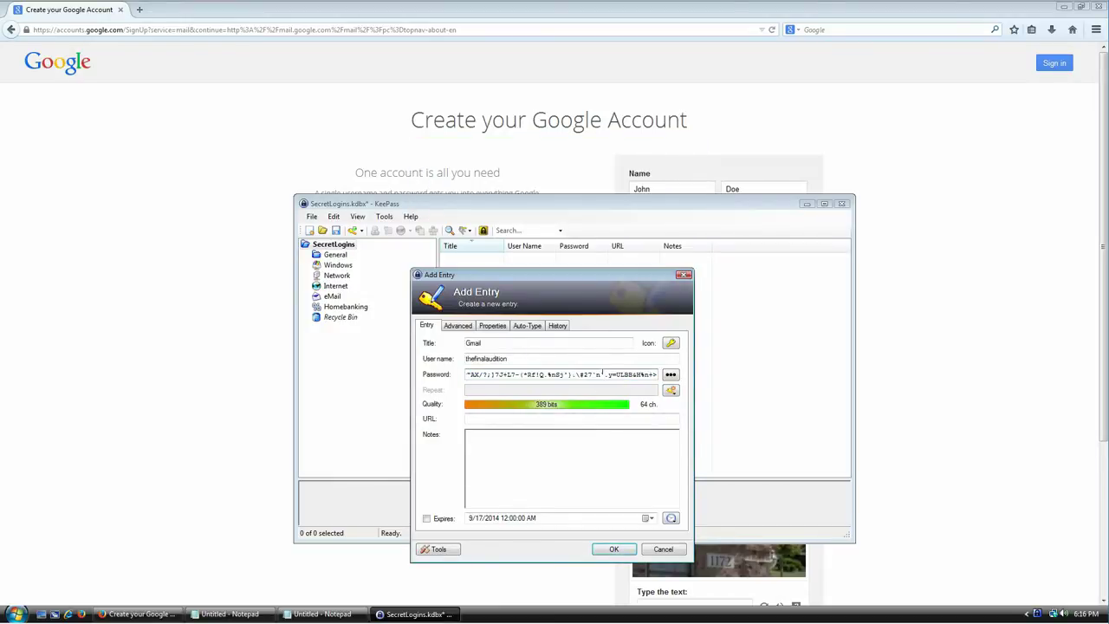
{"action": "left_click_drag", "start_coordinate": [604, 373], "coordinate": [507, 369]}
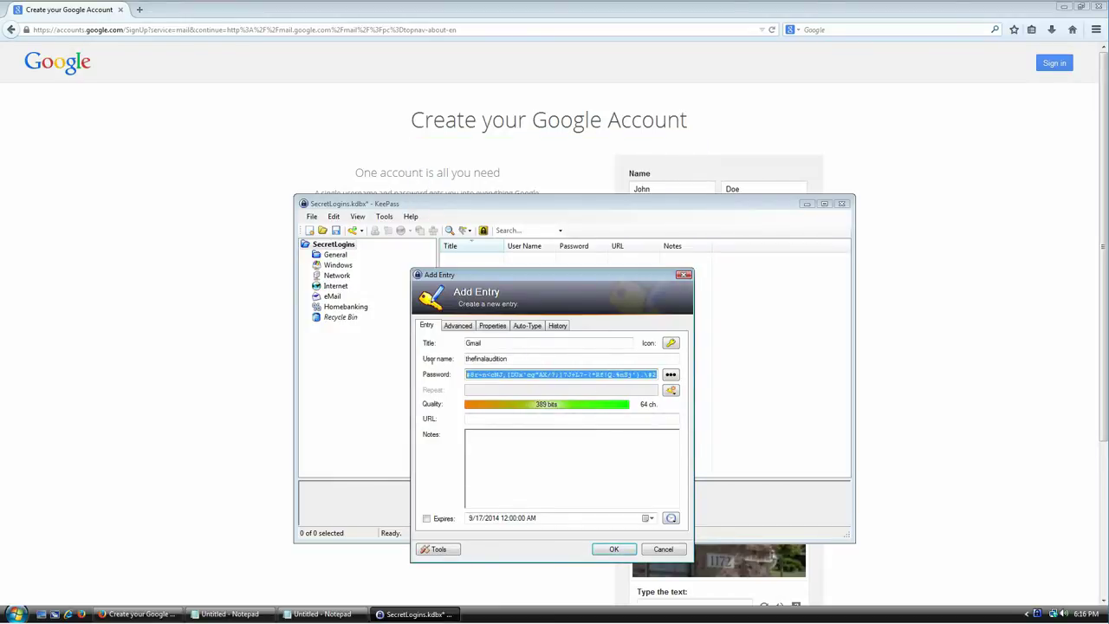
{"action": "left_click", "coordinate": [512, 374]}
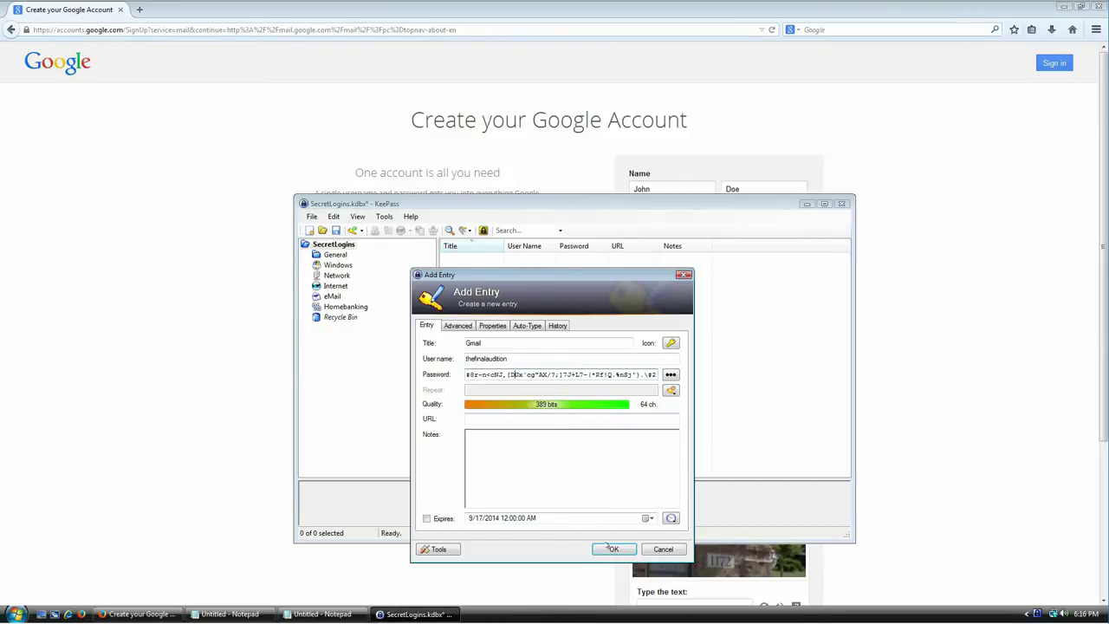
{"action": "left_click", "coordinate": [610, 547]}
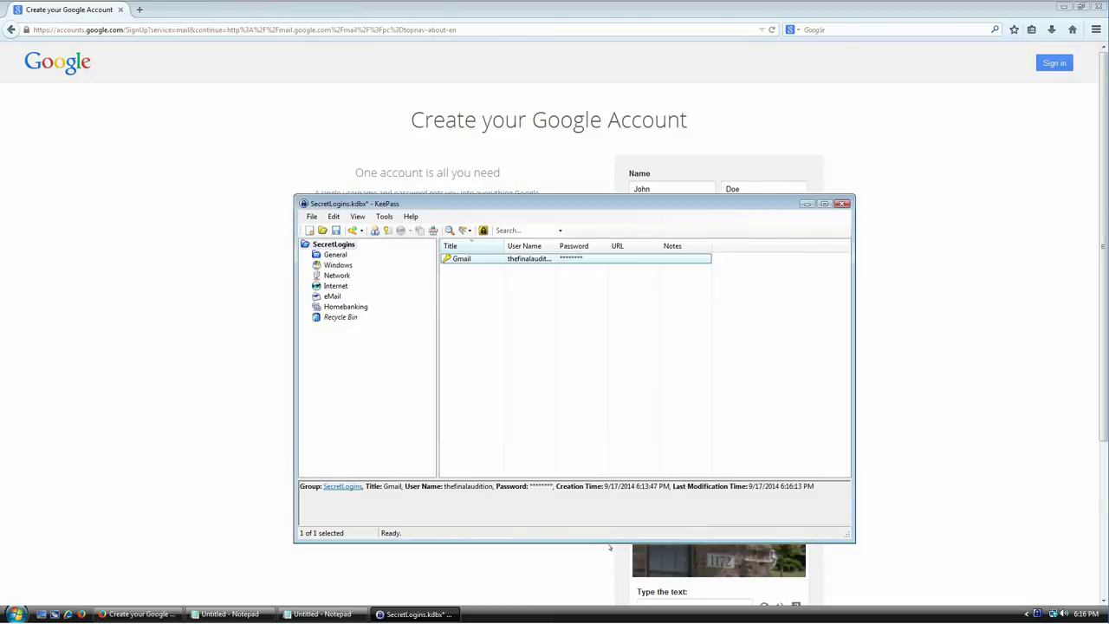
Step: Widen the Title and User Name columns of the entry list
{"action": "double_click", "coordinate": [502, 247]}
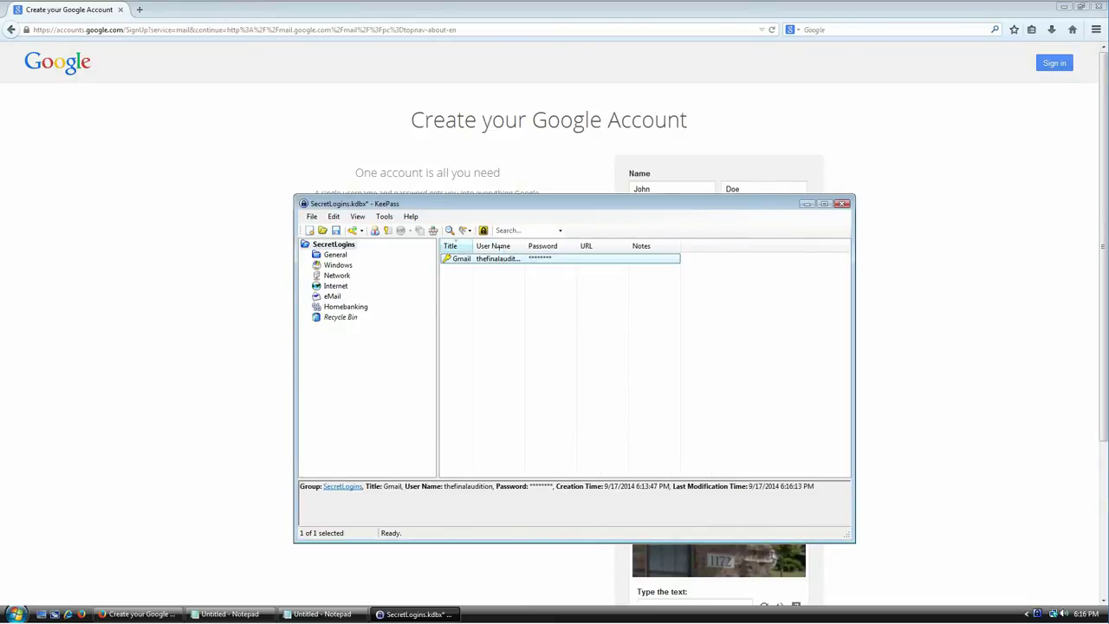
{"action": "left_click_drag", "start_coordinate": [473, 246], "coordinate": [507, 246]}
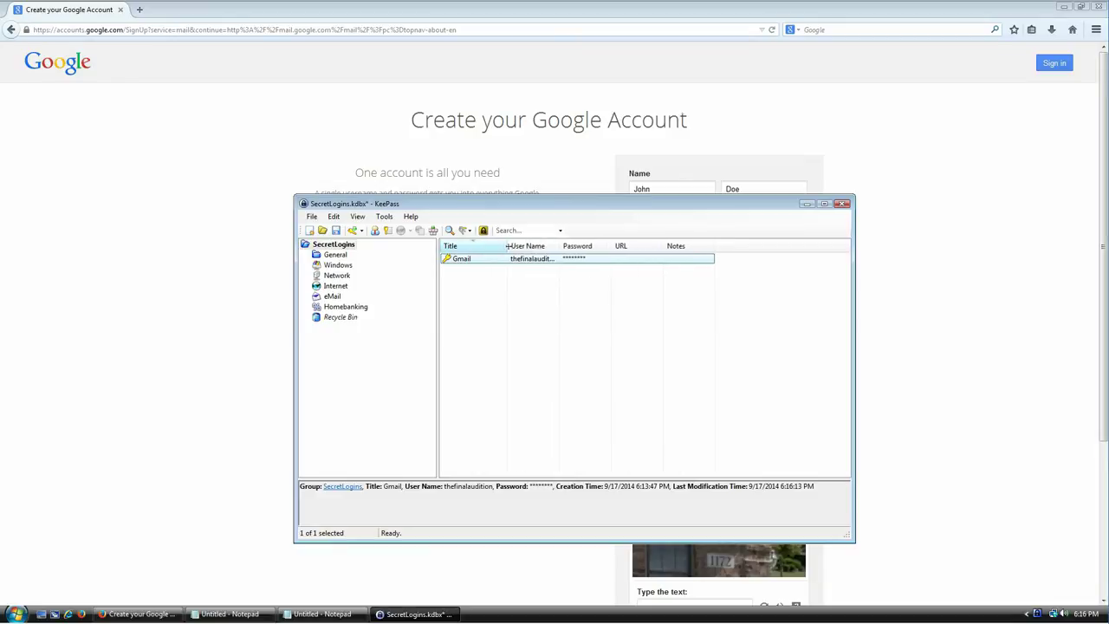
{"action": "double_click", "coordinate": [560, 247]}
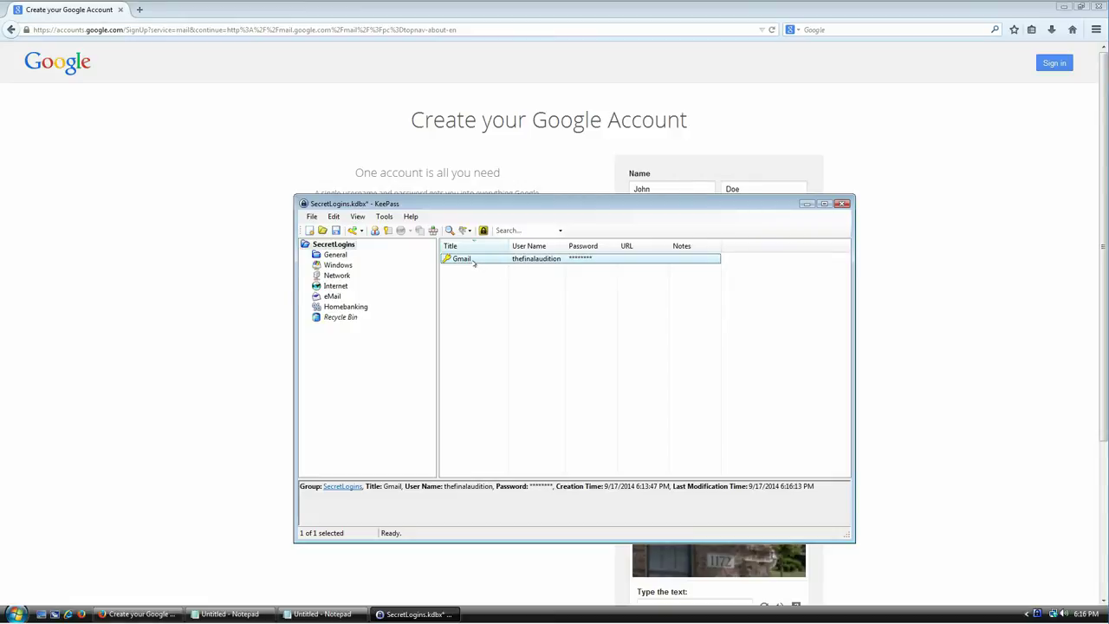
{"action": "left_click_drag", "start_coordinate": [515, 205], "coordinate": [421, 195]}
Step: Copy the Gmail entry's password and paste it into Notepad
{"action": "right_click", "coordinate": [371, 252]}
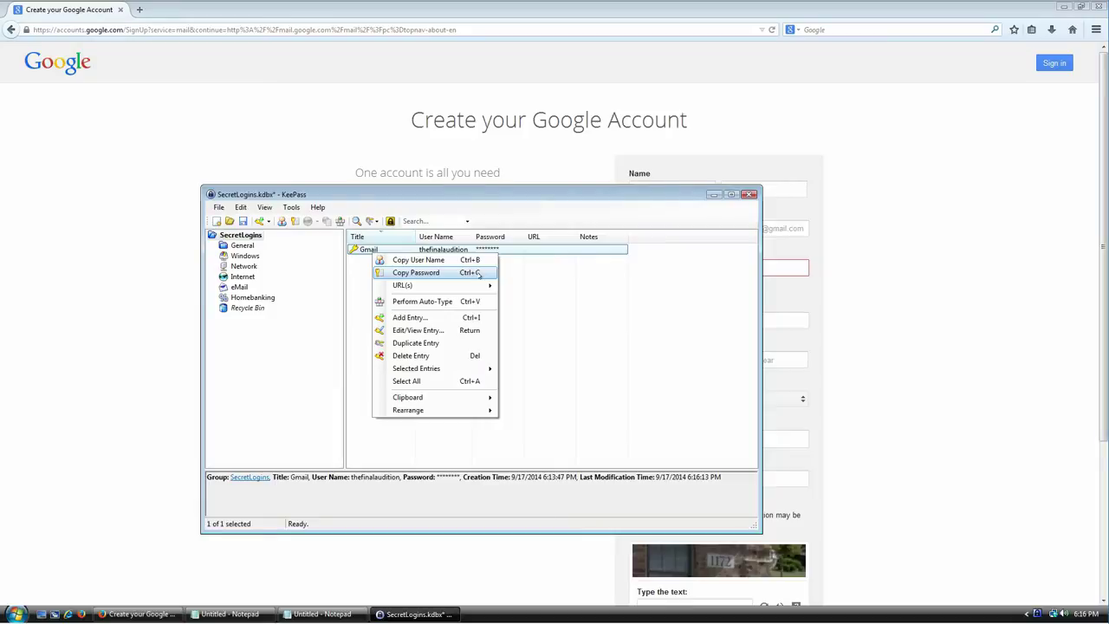
{"action": "left_click", "coordinate": [479, 274]}
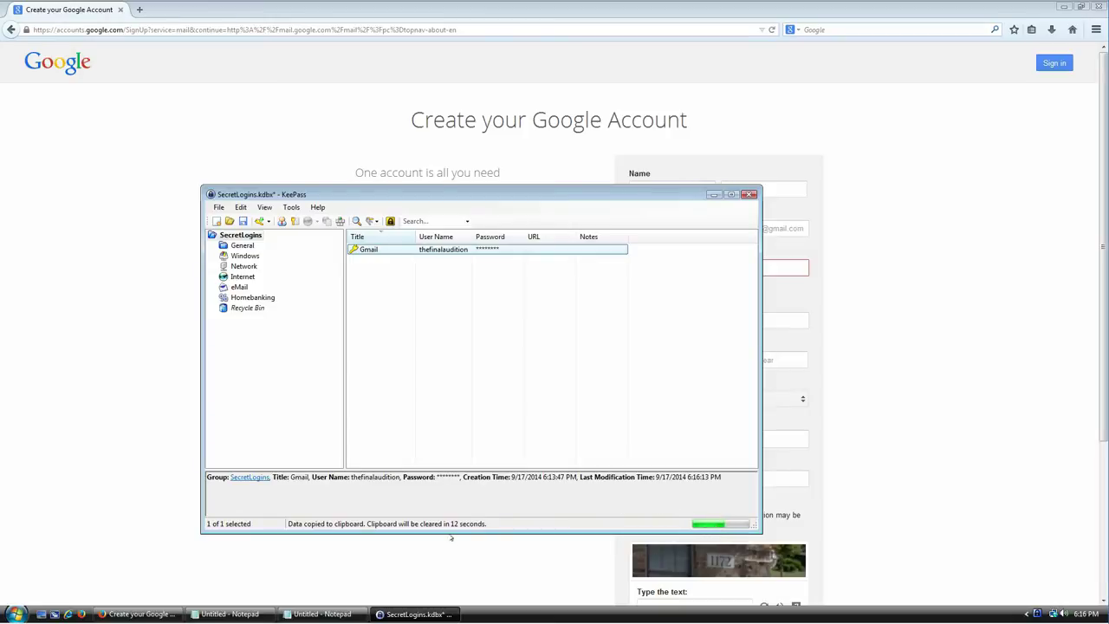
{"action": "left_click", "coordinate": [338, 614]}
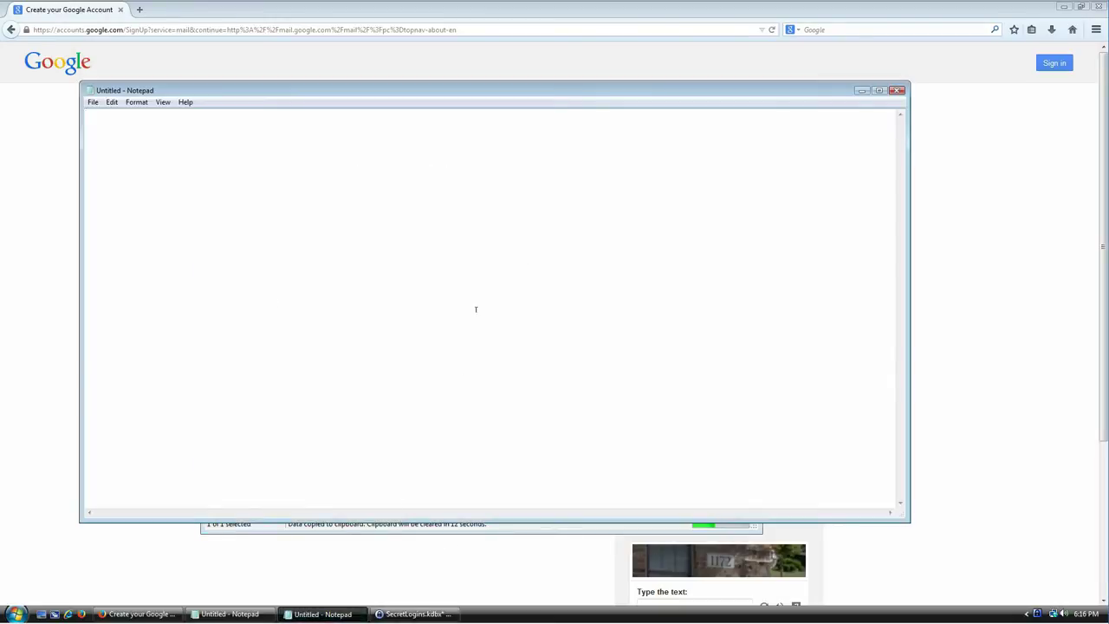
{"action": "key", "text": "ctrl+v"}
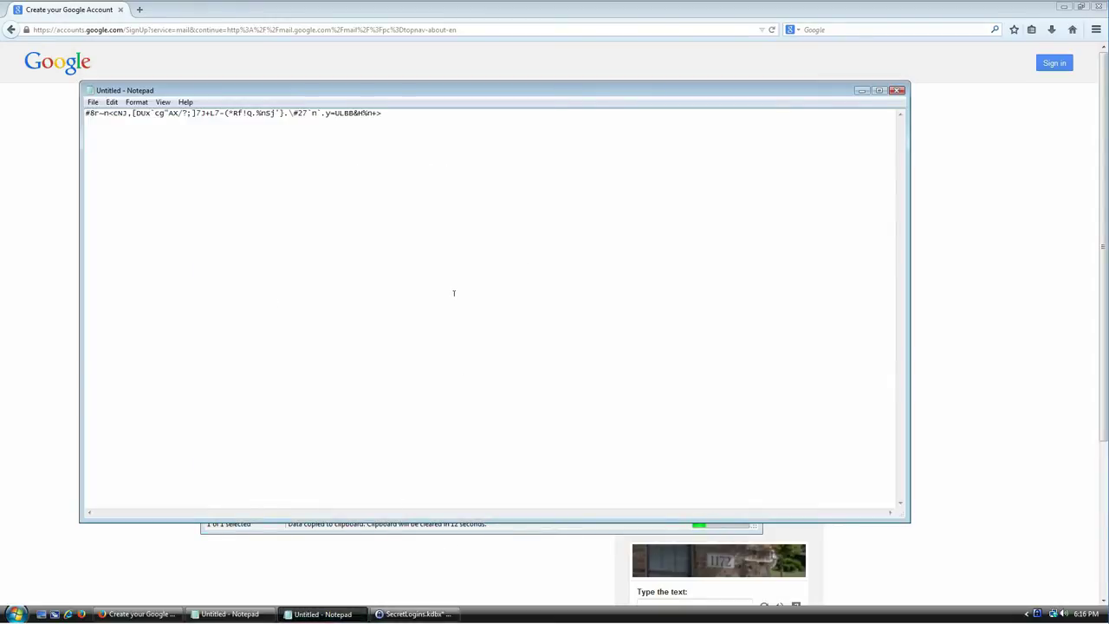
Step: Close the Notepad scratch copy of the password without saving
{"action": "left_click_drag", "start_coordinate": [403, 97], "coordinate": [404, 74]}
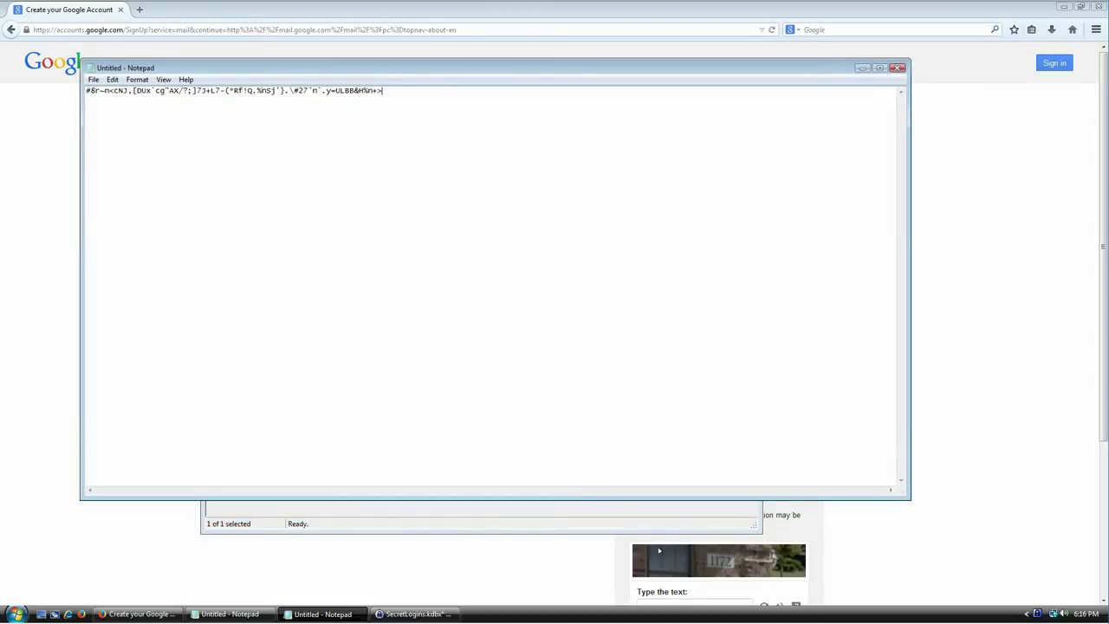
{"action": "left_click", "coordinate": [707, 527]}
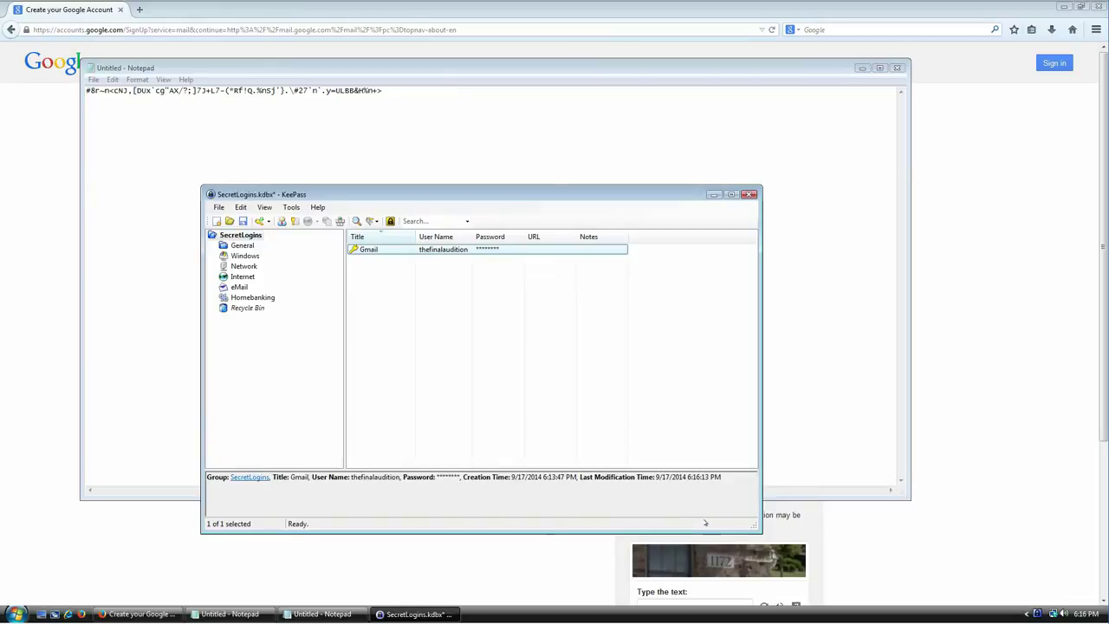
{"action": "left_click", "coordinate": [472, 124]}
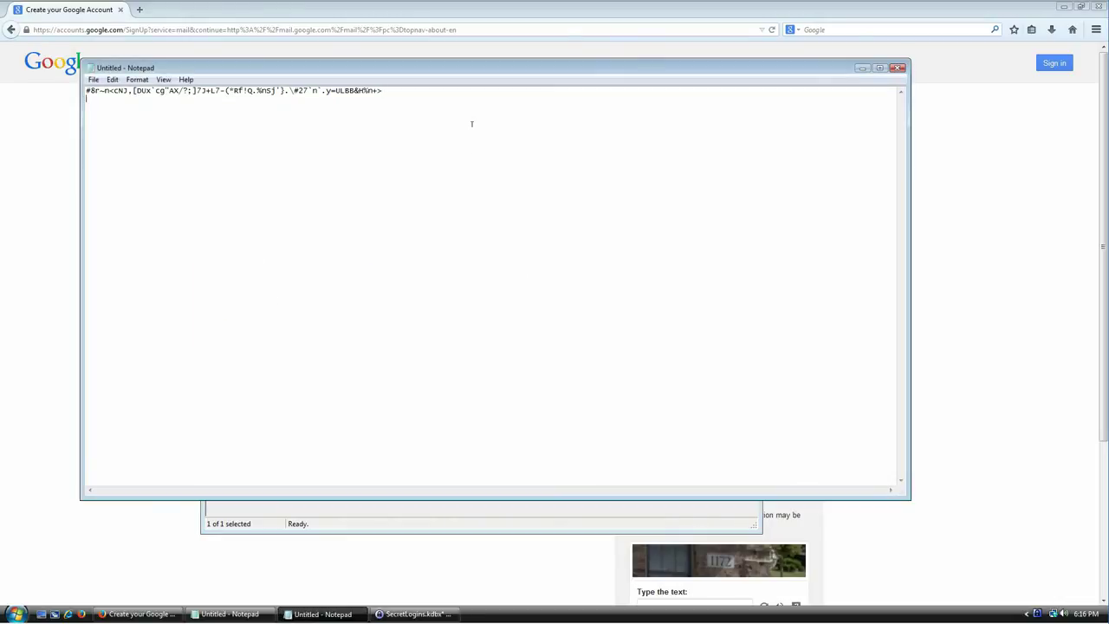
{"action": "key", "text": "Return"}
{"action": "left_click", "coordinate": [898, 68]}
{"action": "left_click", "coordinate": [568, 309]}
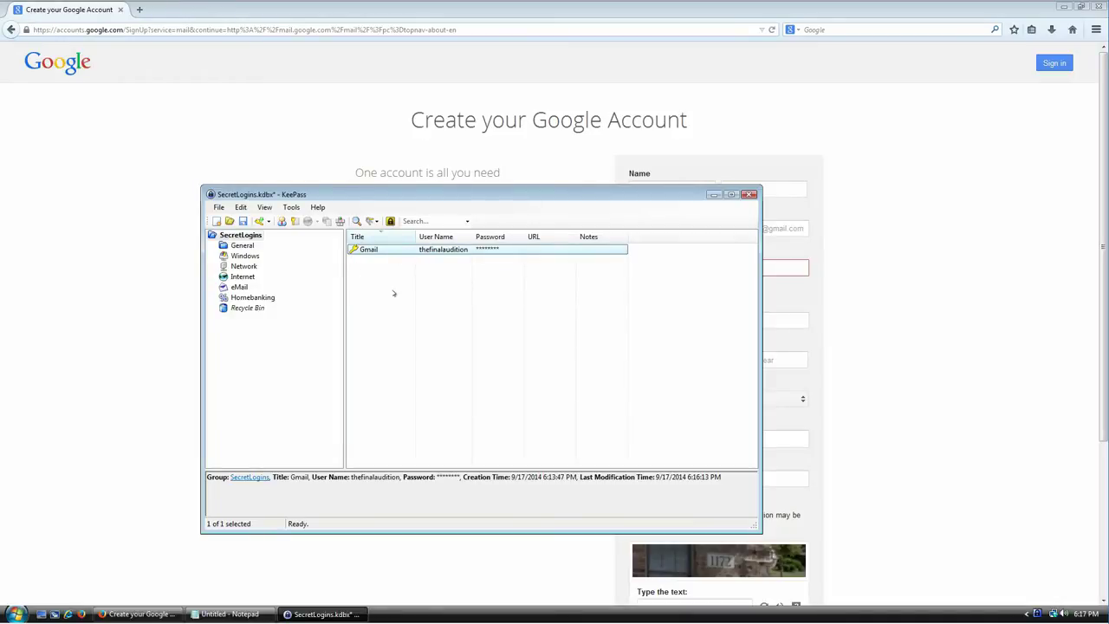
Step: Reopen the Gmail entry and generate a password with Space, Underline and Collect additional entropy enabled
{"action": "double_click", "coordinate": [368, 251]}
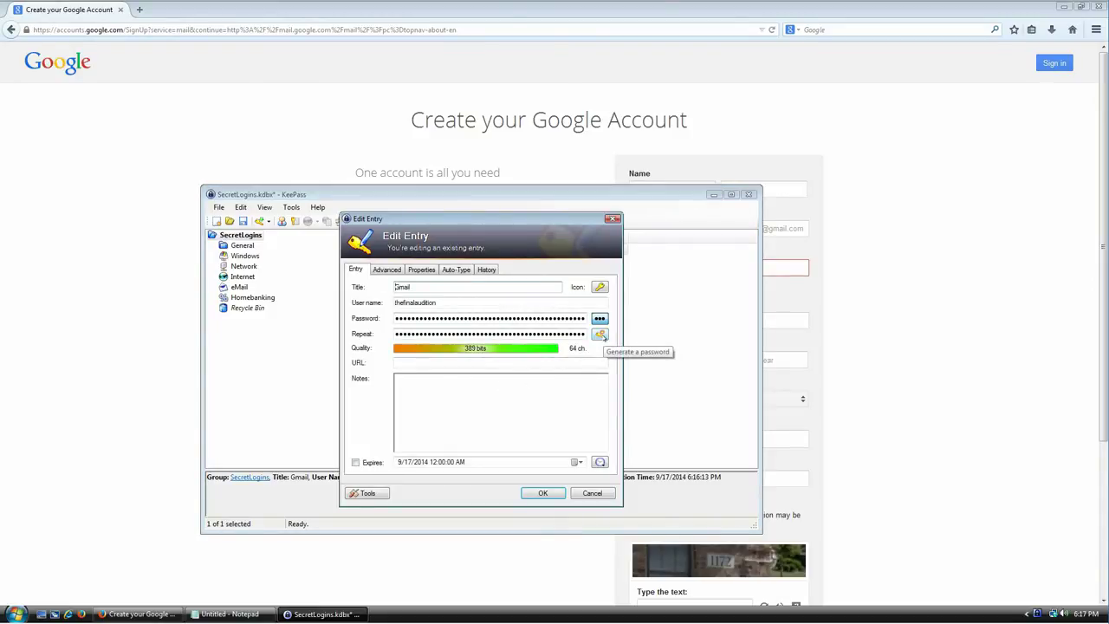
{"action": "left_click", "coordinate": [600, 334]}
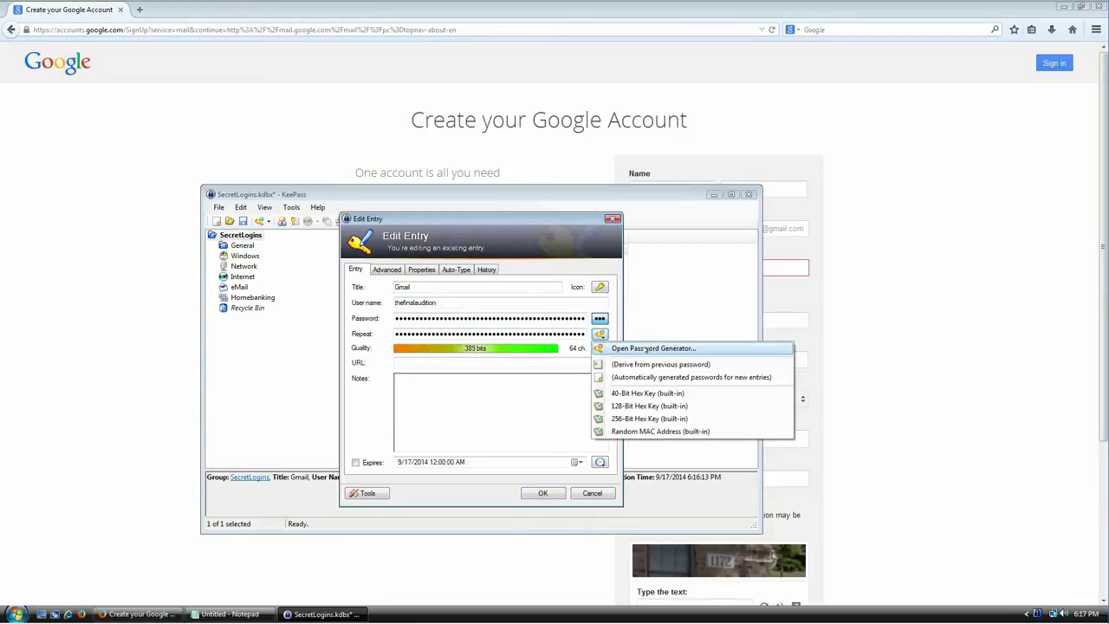
{"action": "left_click", "coordinate": [646, 349]}
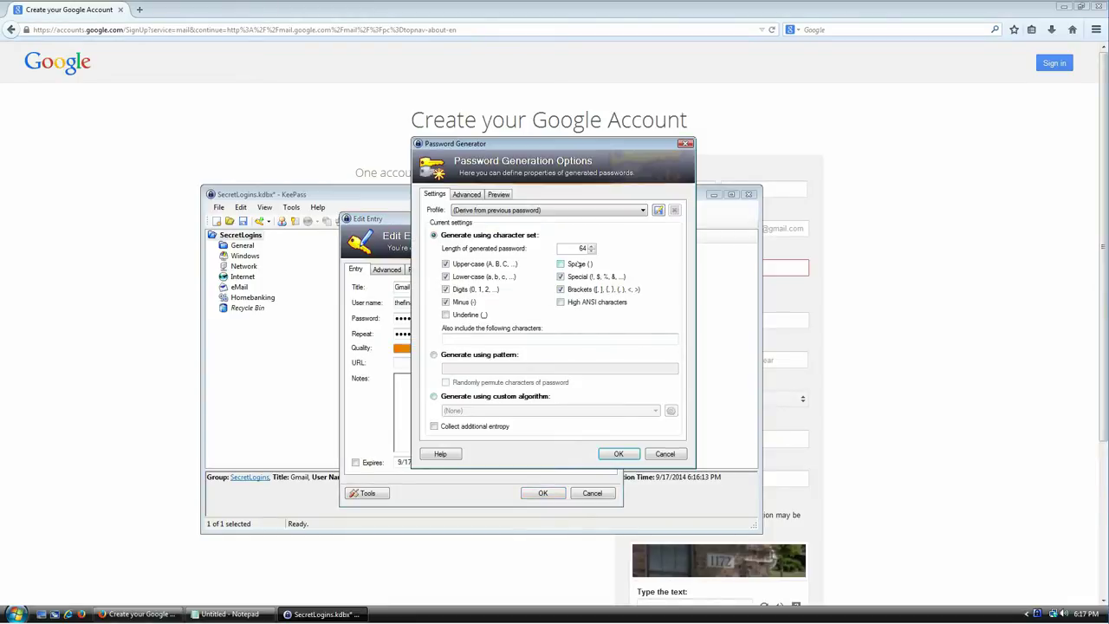
{"action": "left_click", "coordinate": [561, 264]}
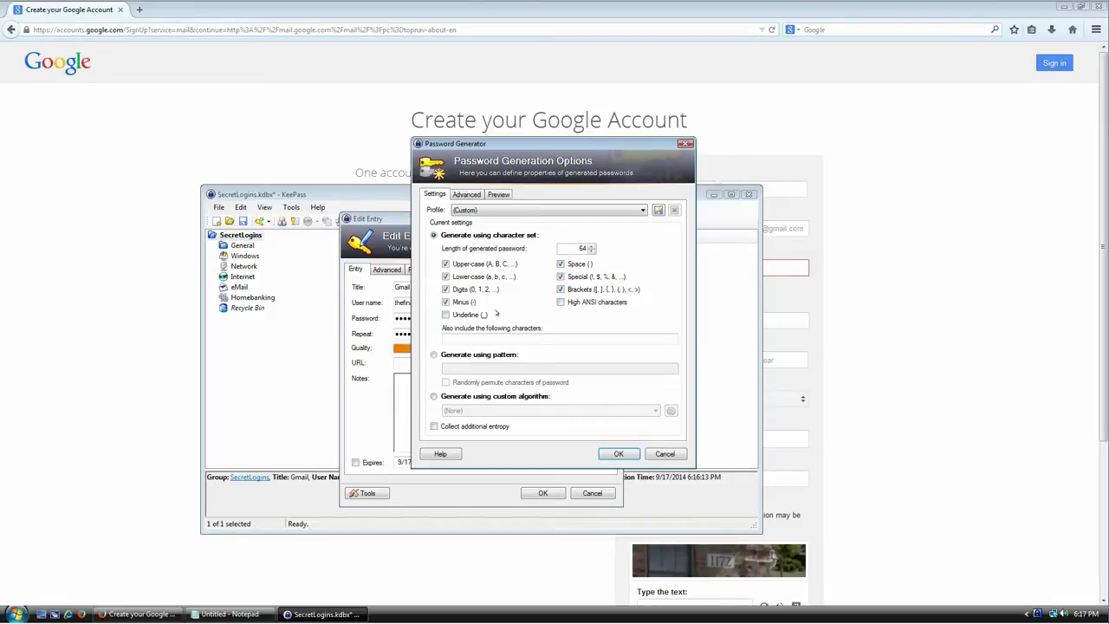
{"action": "left_click", "coordinate": [470, 313]}
{"action": "left_click", "coordinate": [461, 428]}
{"action": "left_click", "coordinate": [620, 454]}
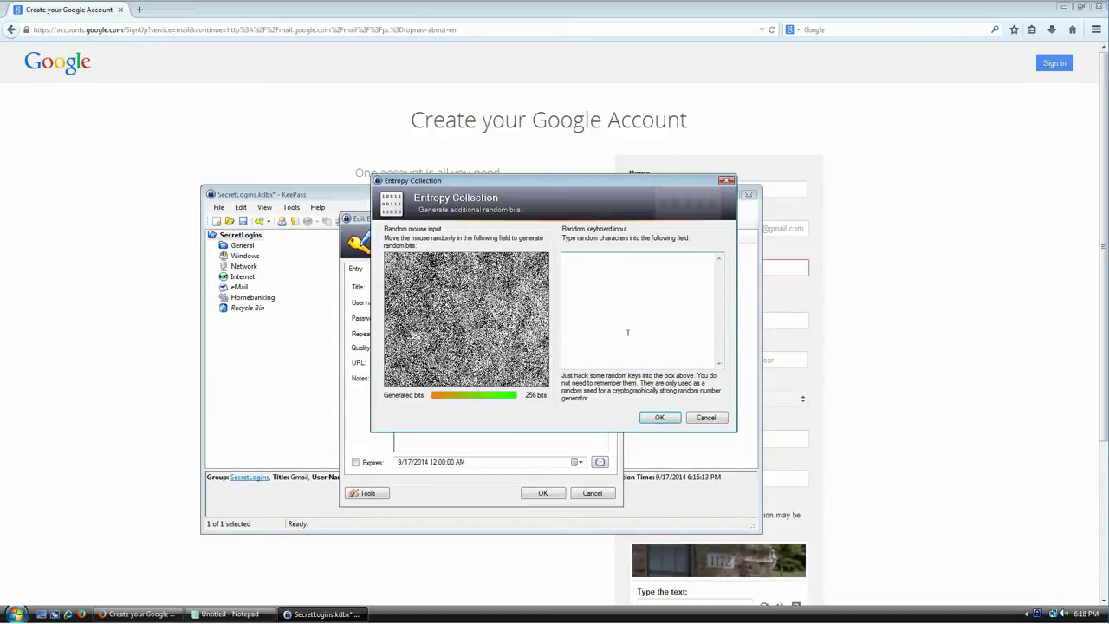
Step: Search Google for 'whatever dude' in Firefox and select the top results' text
{"action": "left_click", "coordinate": [142, 9]}
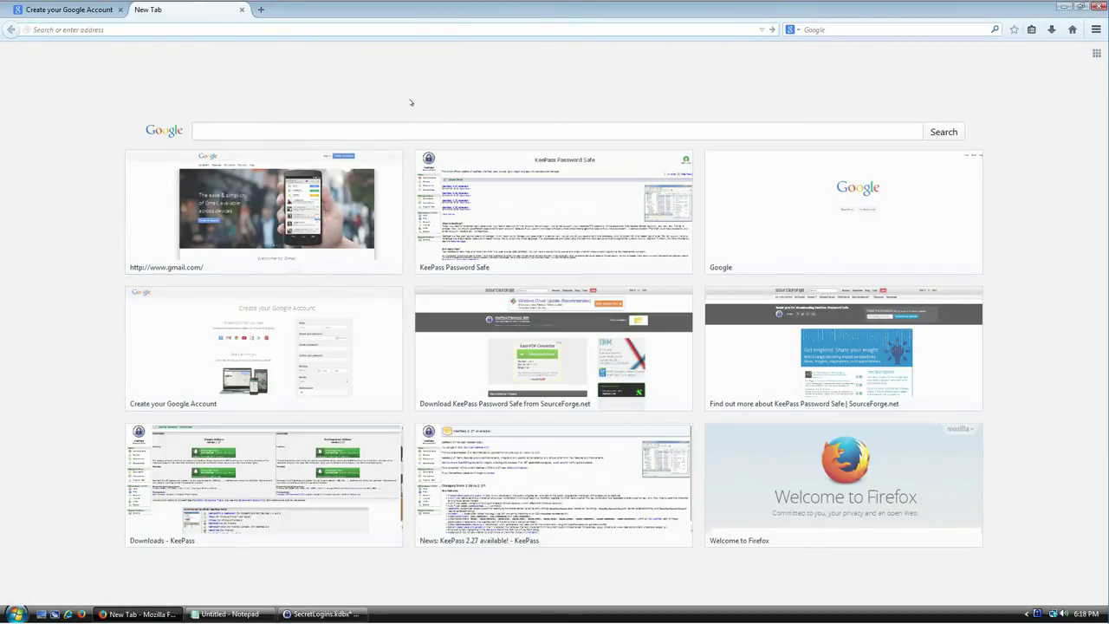
{"action": "left_click", "coordinate": [826, 29]}
{"action": "type", "text": "whatever dude"}
{"action": "key", "text": "Return"}
{"action": "left_click_drag", "start_coordinate": [349, 195], "coordinate": [321, 139]}
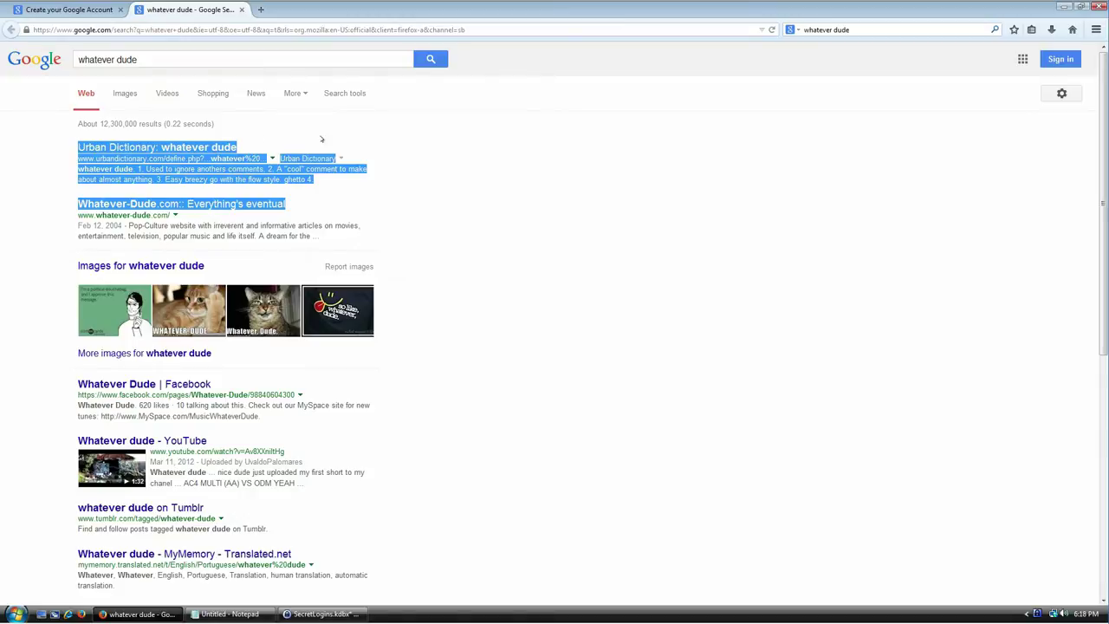
Step: Paste the search text plus random keystrokes into Entropy Collection and finish generating the password
{"action": "left_click", "coordinate": [322, 613]}
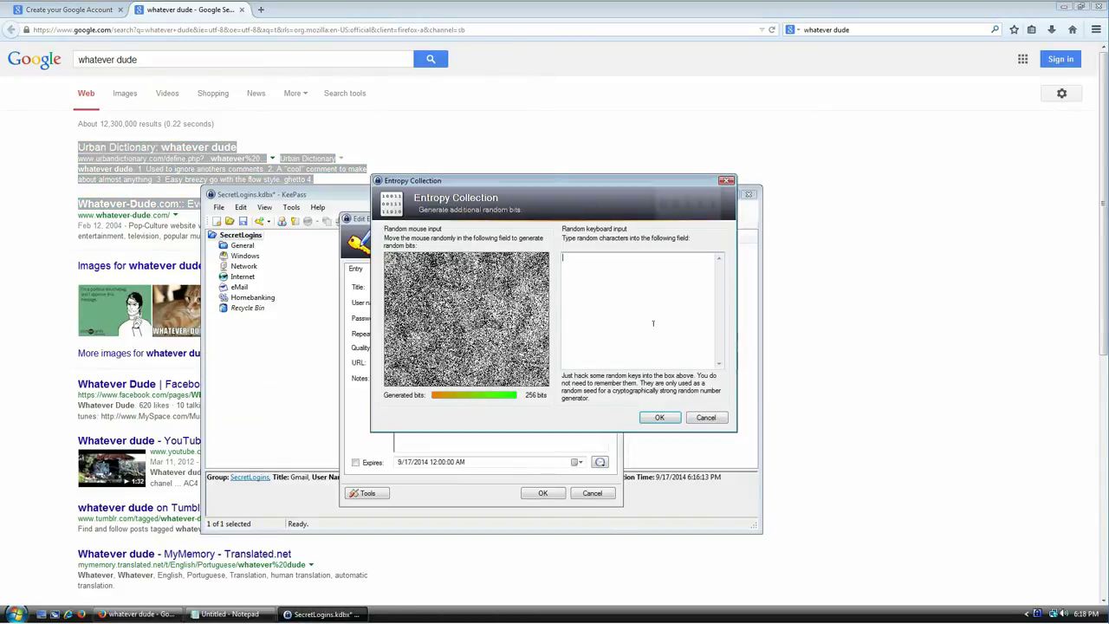
{"action": "left_click", "coordinate": [655, 292]}
{"action": "key", "text": "ctrl+v"}
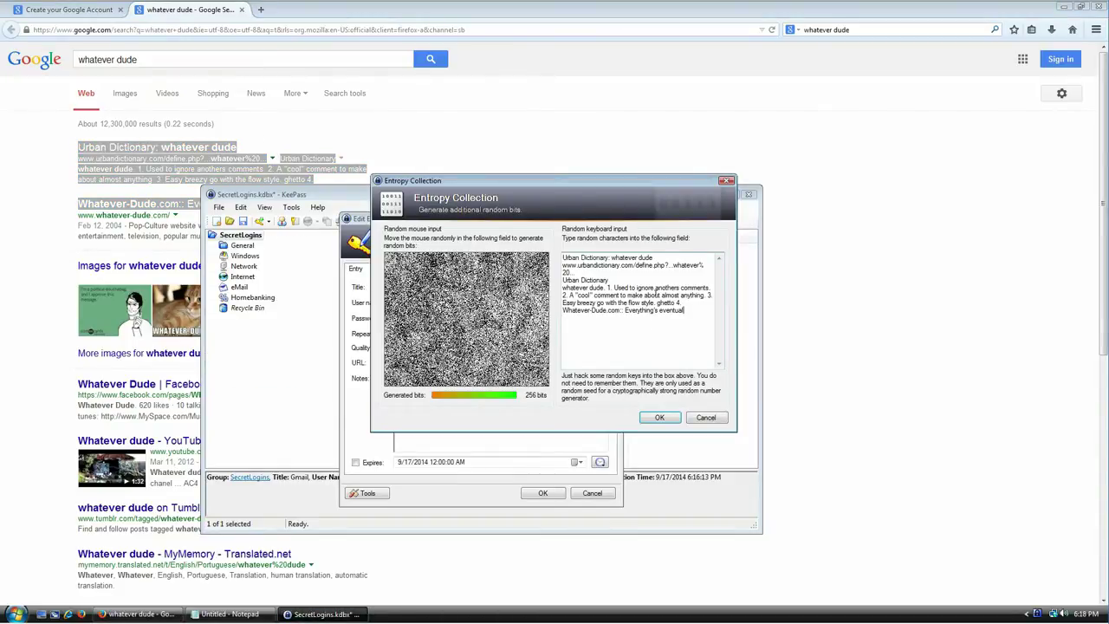
{"action": "type", "text": "df sdfsdf siuh ieuho9875y oiuh iljhrkjdrtdt"}
{"action": "key", "text": "Return"}
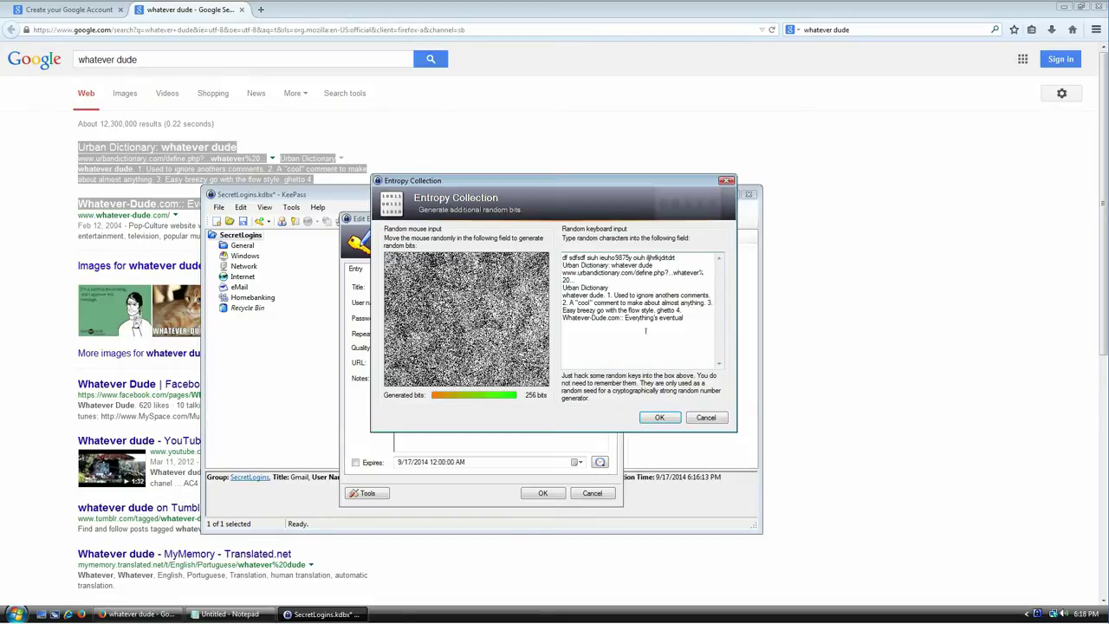
{"action": "left_click", "coordinate": [659, 417]}
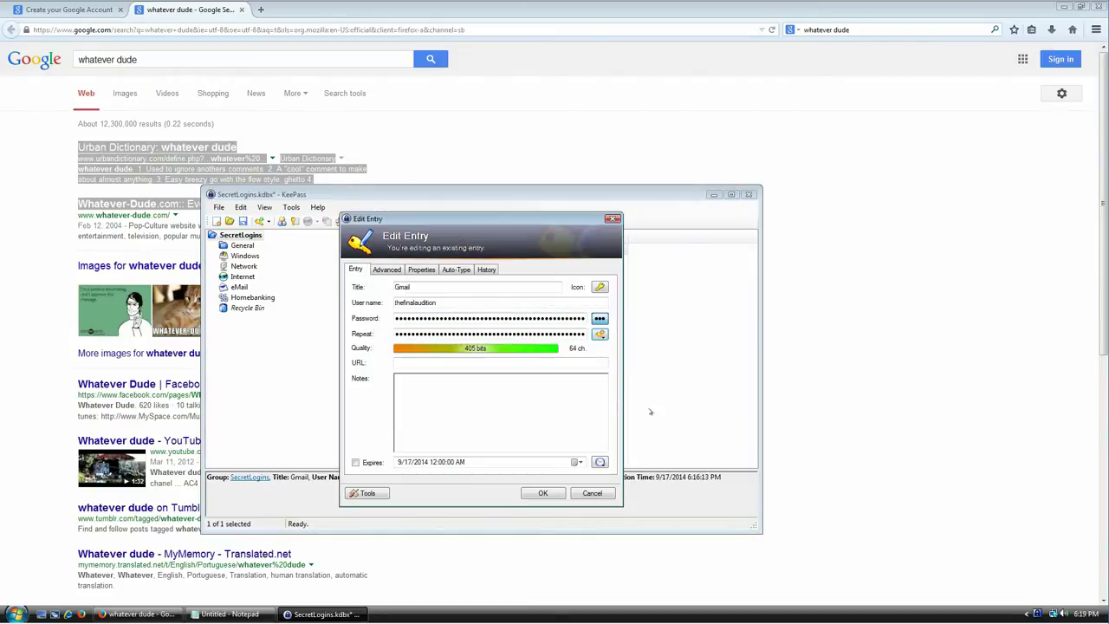
Step: Save the edited Gmail entry, copy its new password, and return to the Google sign-up tab
{"action": "left_click_drag", "start_coordinate": [403, 317], "coordinate": [649, 318]}
{"action": "left_click", "coordinate": [553, 318]}
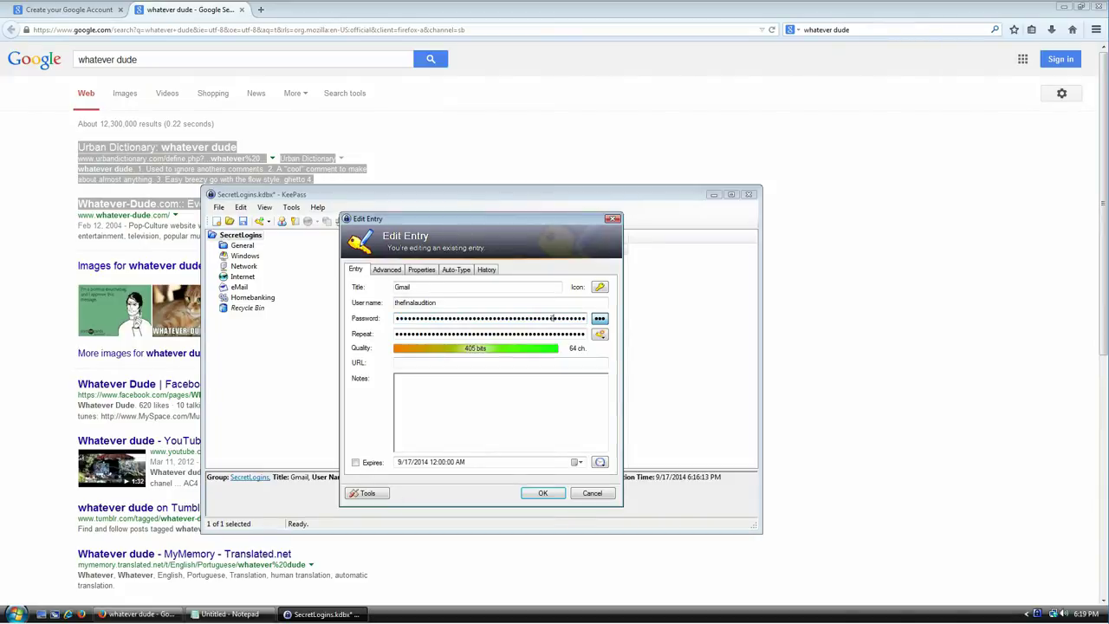
{"action": "left_click", "coordinate": [542, 494]}
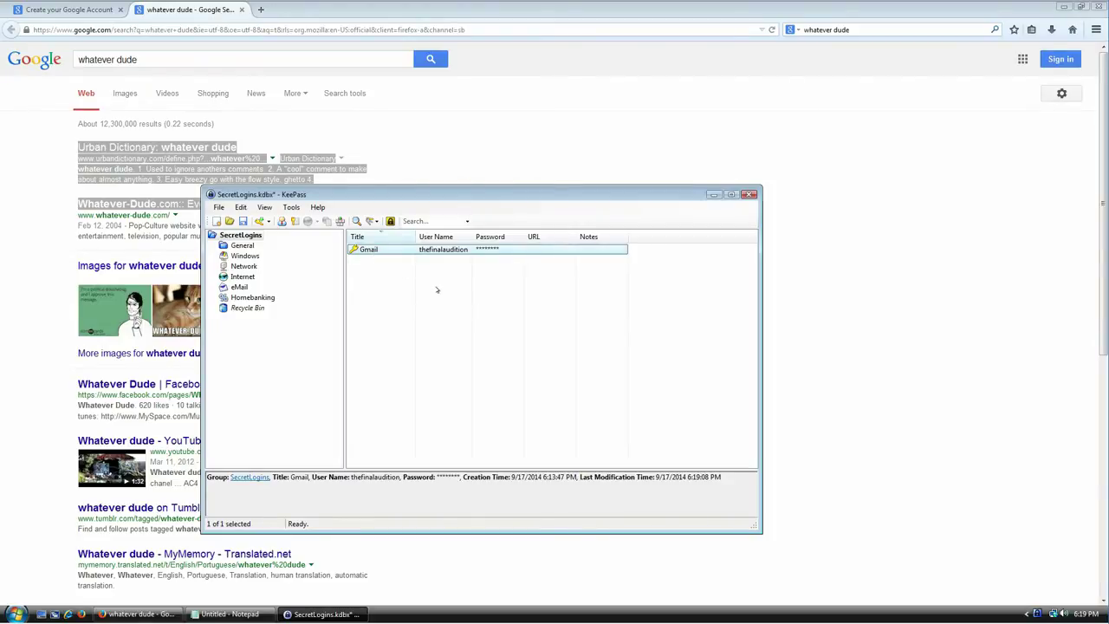
{"action": "key", "text": "ctrl+c"}
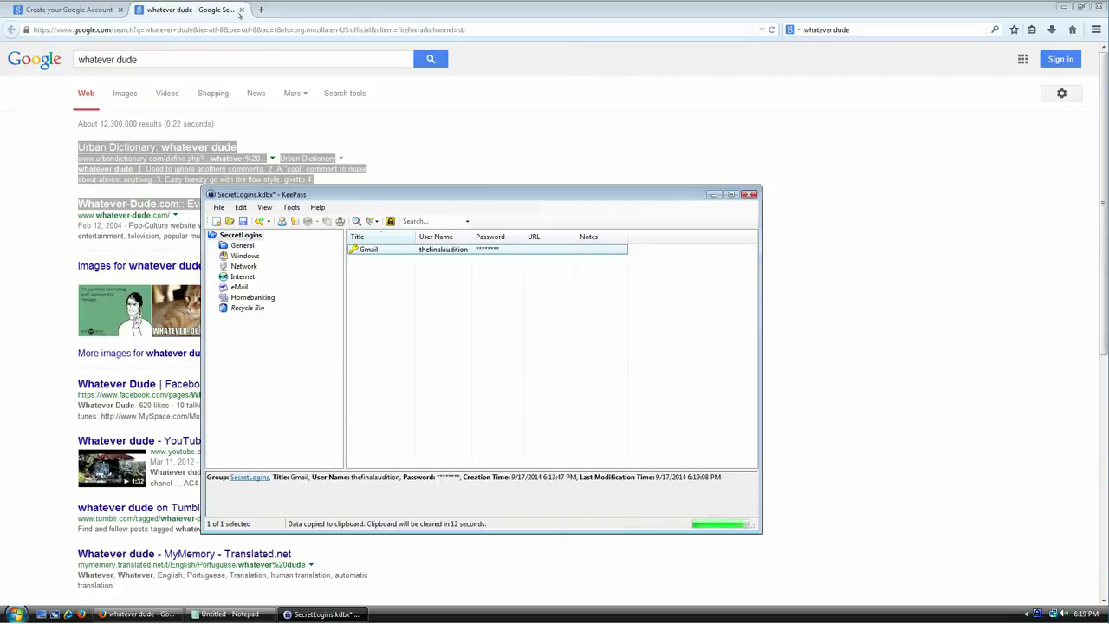
{"action": "left_click", "coordinate": [69, 9]}
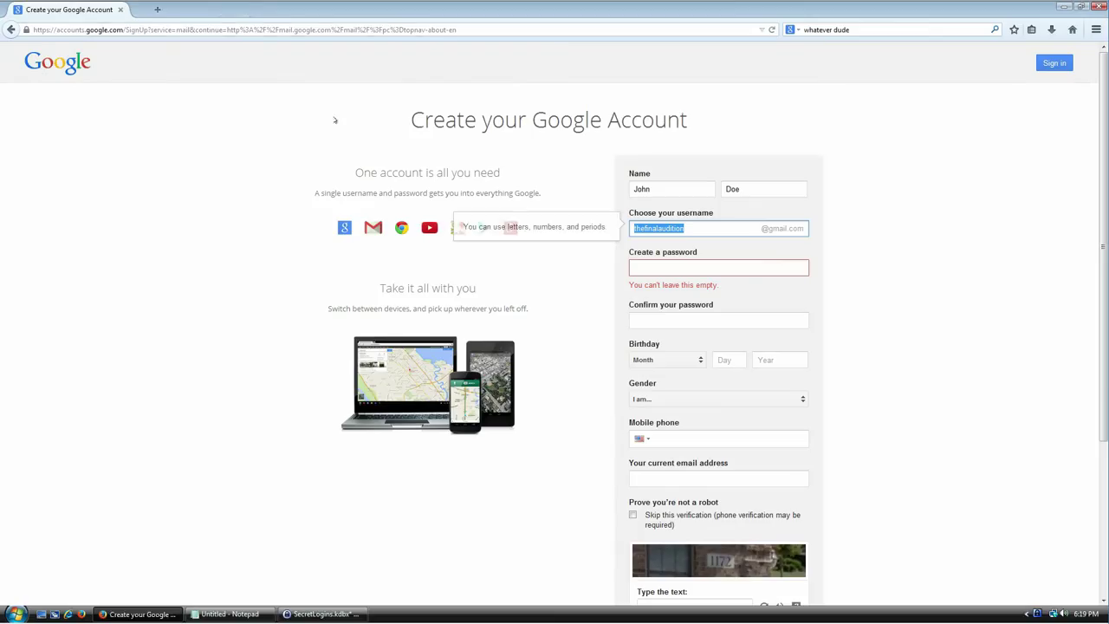
Step: Paste the KeePass password into both Create and Confirm password fields
{"action": "left_click", "coordinate": [654, 268]}
{"action": "key", "text": "ctrl+v"}
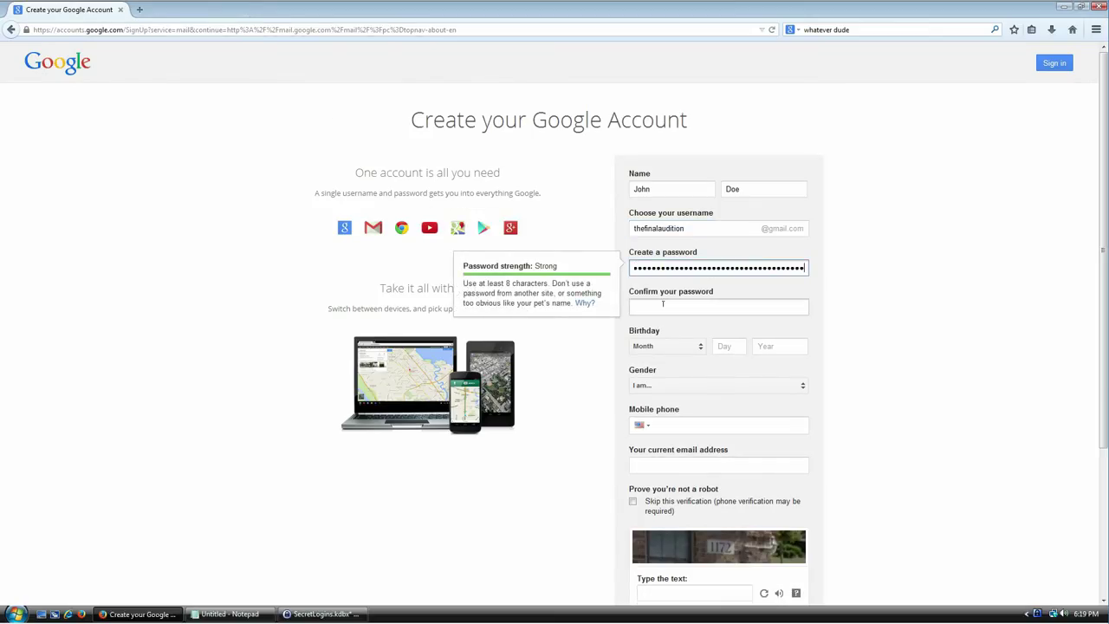
{"action": "key", "text": "Tab"}
{"action": "key", "text": "ctrl+v"}
{"action": "left_click", "coordinate": [689, 425]}
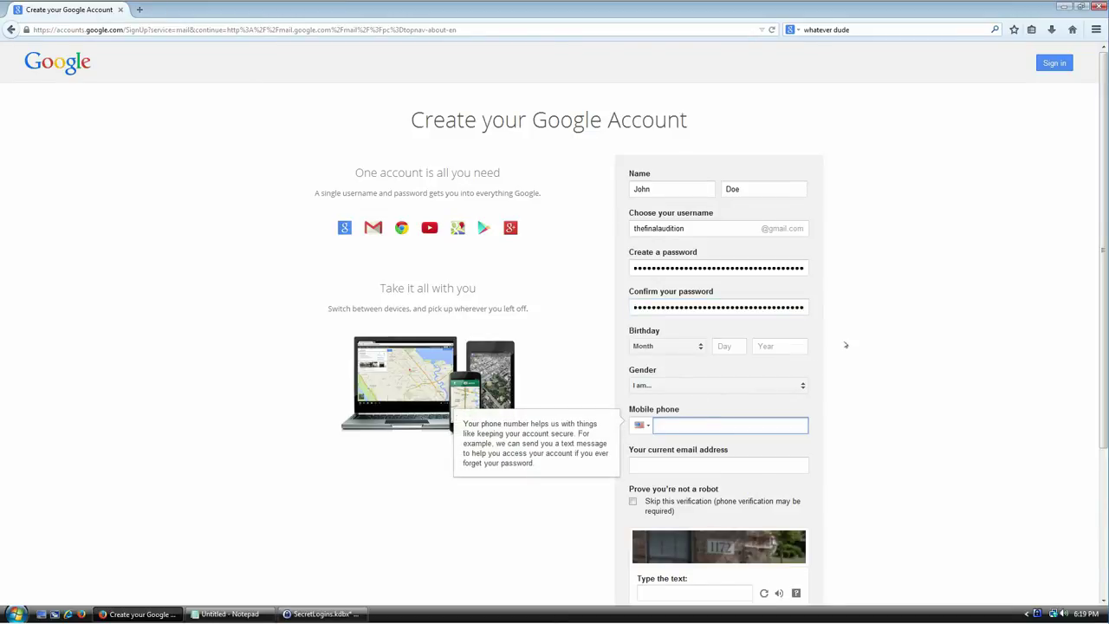
Step: Enter captcha answer 1172, accept the Terms of Service, and submit the form
{"action": "scroll", "coordinate": [847, 345], "scroll_direction": "down", "scroll_amount": 3}
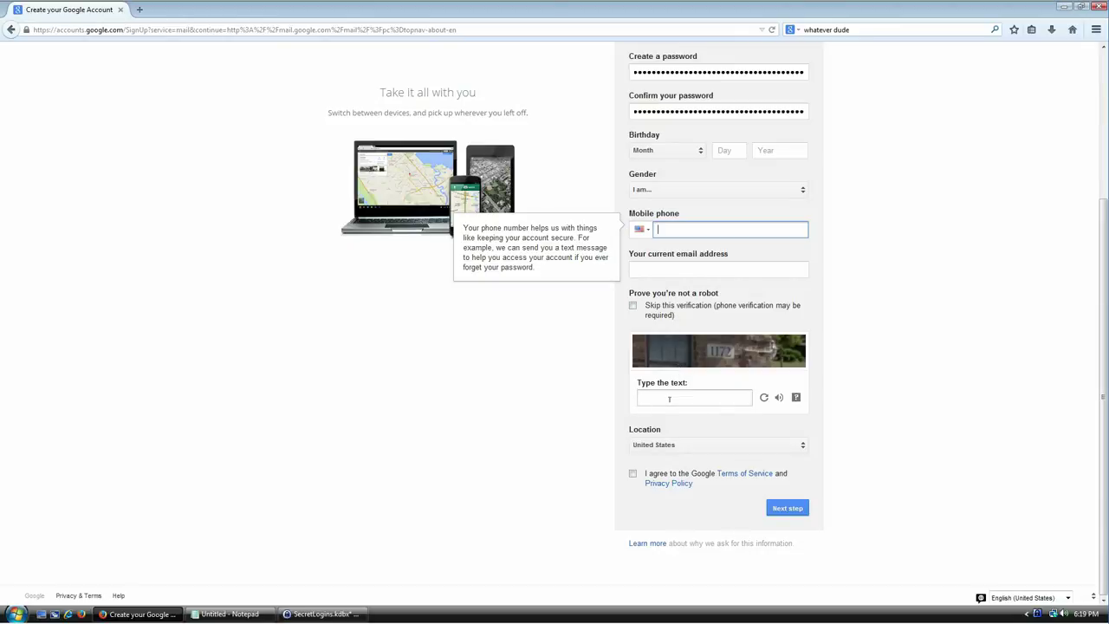
{"action": "left_click", "coordinate": [671, 397]}
{"action": "type", "text": "1172"}
{"action": "left_click", "coordinate": [704, 474]}
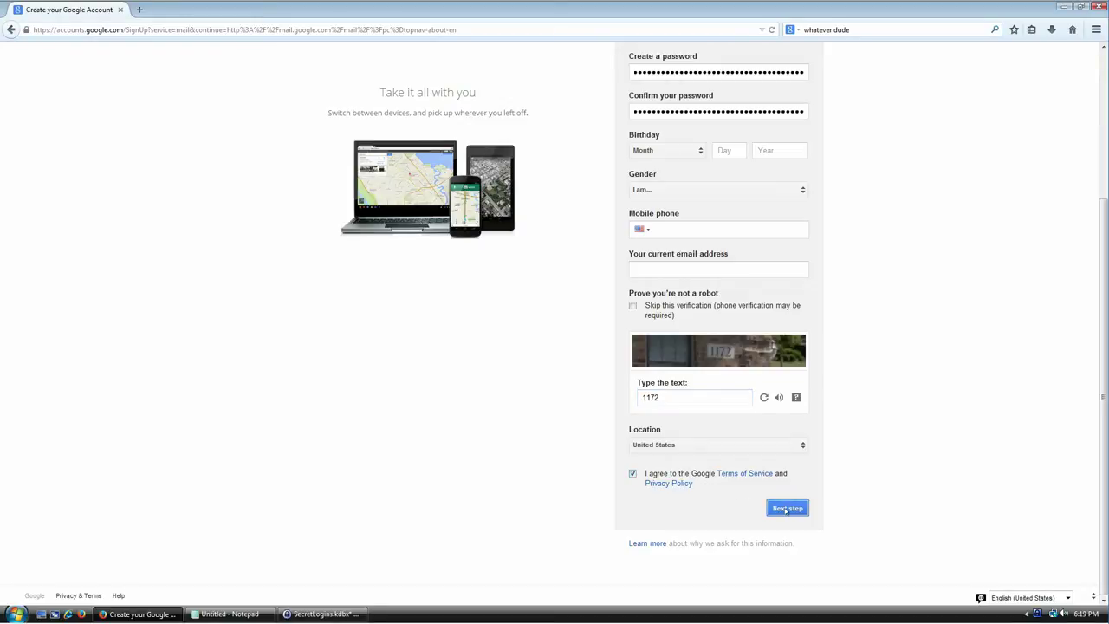
{"action": "left_click", "coordinate": [786, 508]}
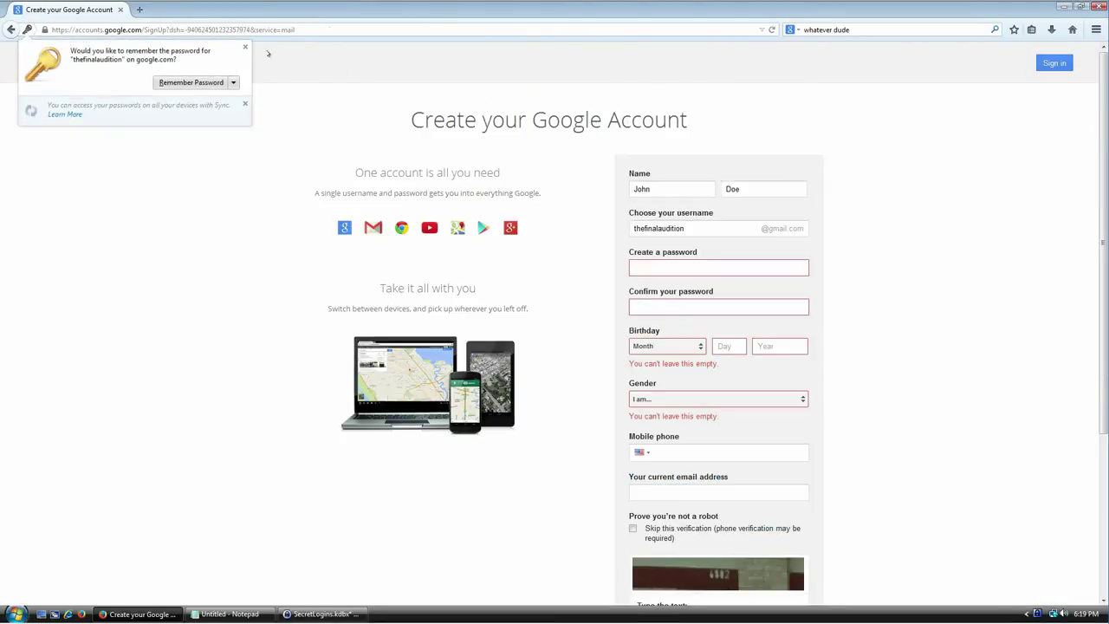
Step: Decline the browser's offer to remember the password with Not Now
{"action": "left_click", "coordinate": [234, 86]}
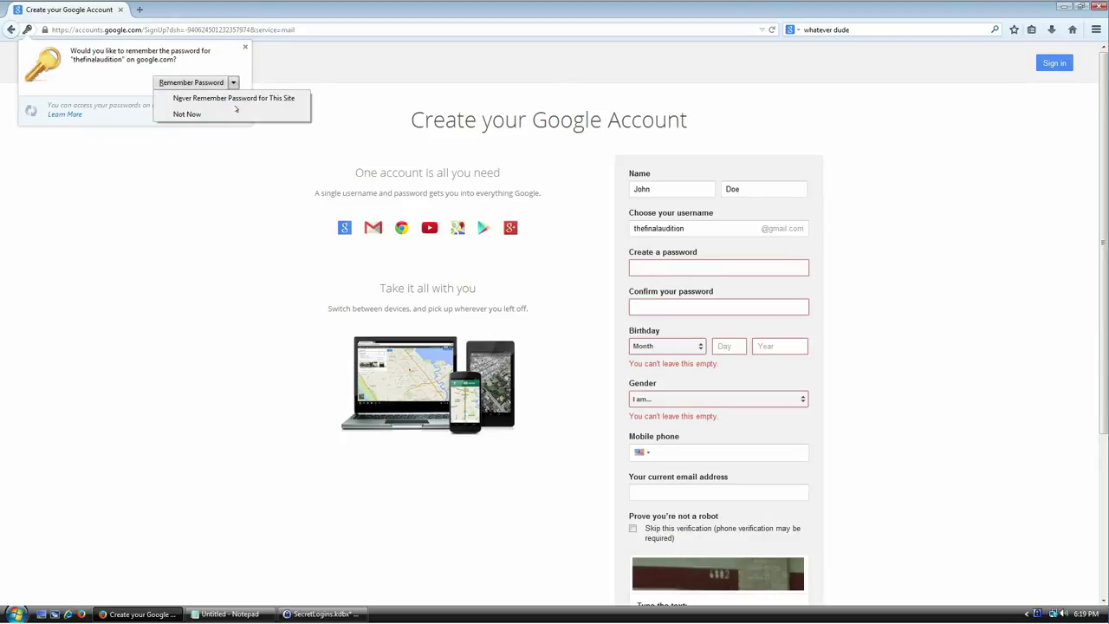
{"action": "left_click", "coordinate": [239, 98]}
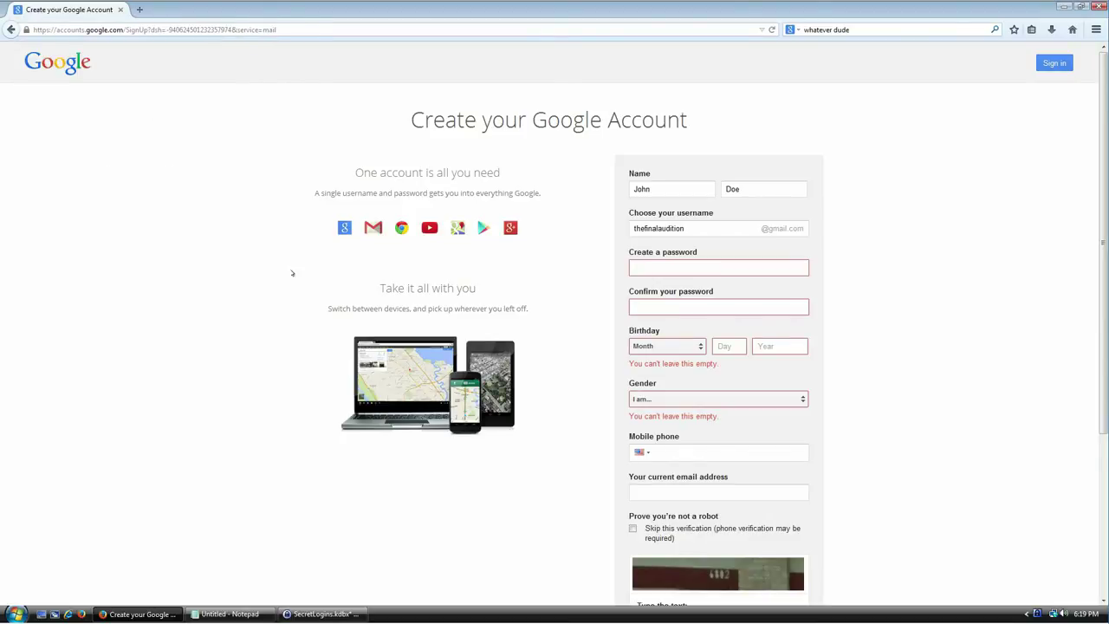
{"action": "left_click", "coordinate": [700, 268]}
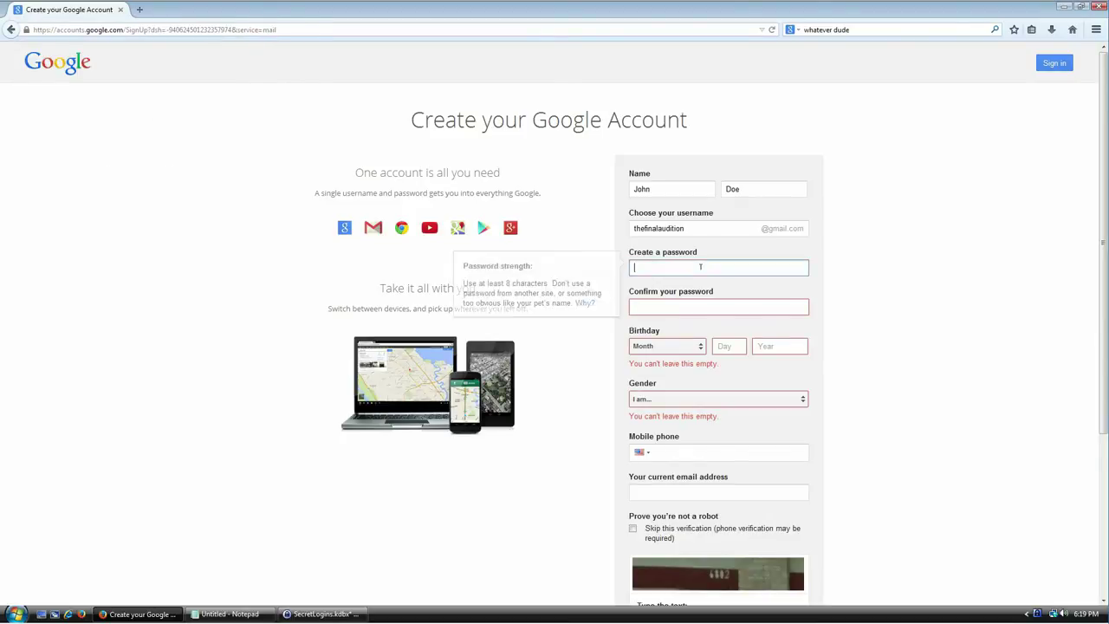
Step: Set the birthday to January 07 1980 and the gender to Other
{"action": "left_click", "coordinate": [687, 345]}
{"action": "left_click", "coordinate": [681, 358]}
{"action": "left_click", "coordinate": [728, 360]}
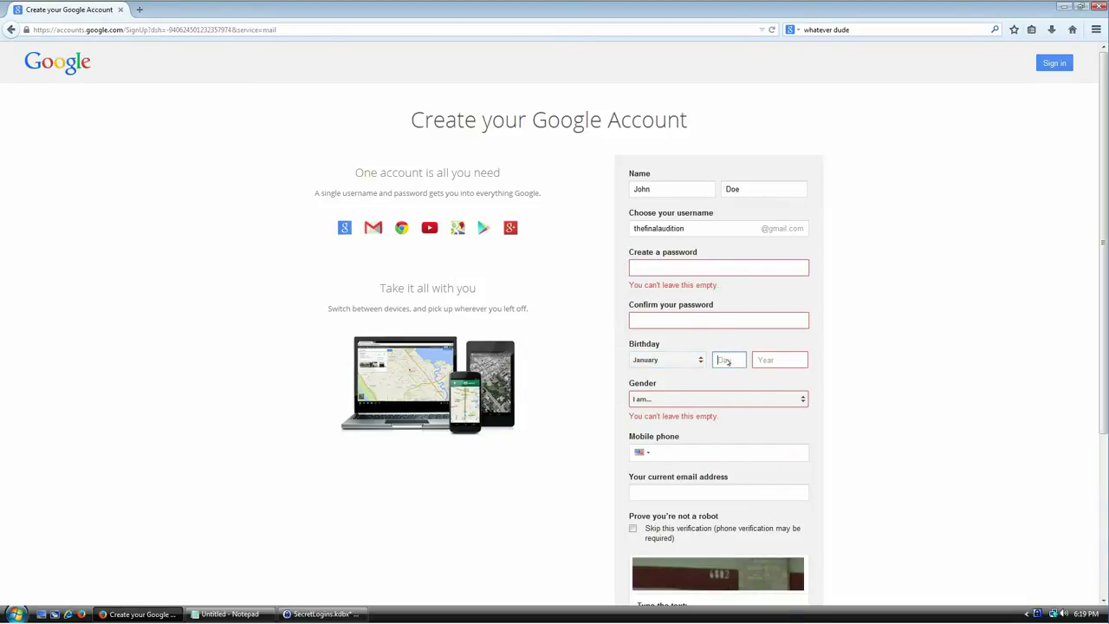
{"action": "left_click", "coordinate": [729, 359]}
{"action": "type", "text": "07"}
{"action": "left_click", "coordinate": [768, 363]}
{"action": "type", "text": "1980"}
{"action": "left_click", "coordinate": [755, 397]}
{"action": "left_click", "coordinate": [670, 429]}
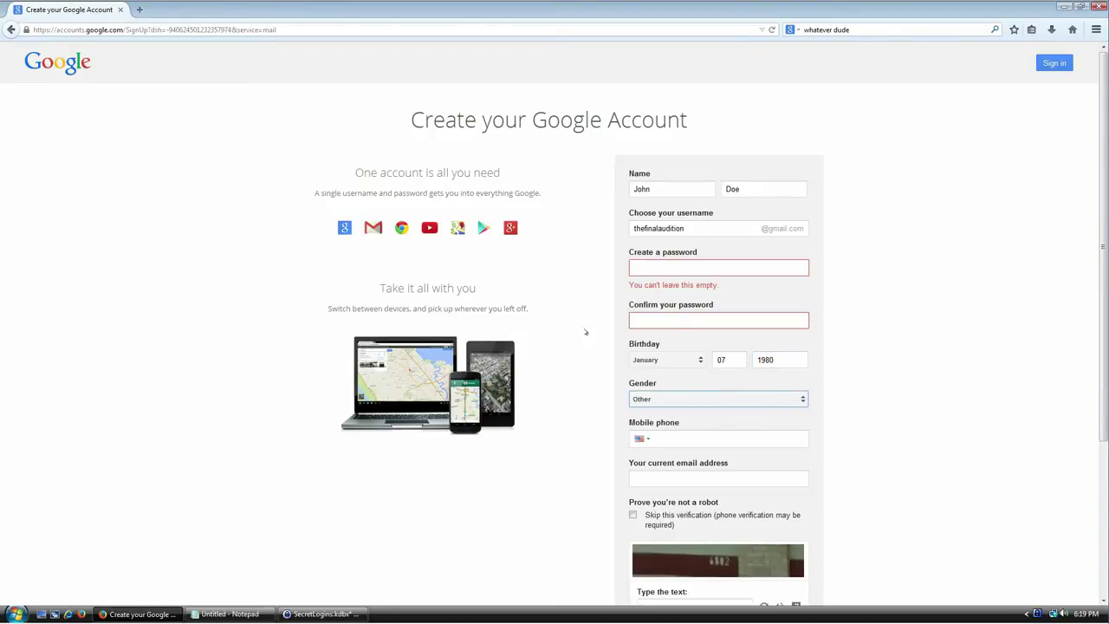
Step: Type a placeholder 'a' in the password field and switch to the KeePass database
{"action": "left_click", "coordinate": [701, 263]}
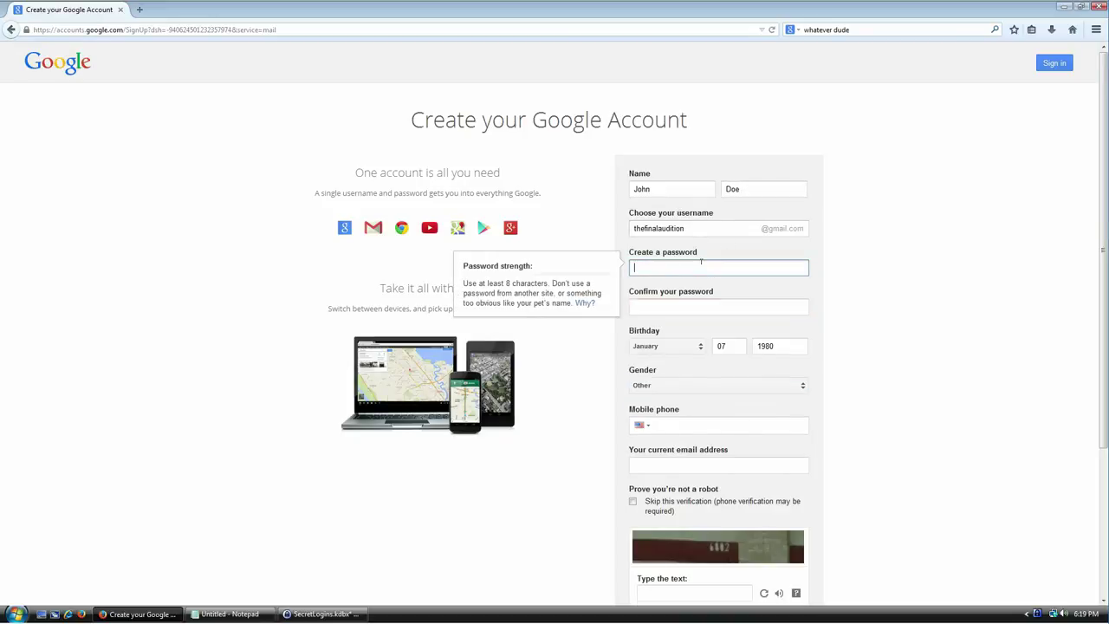
{"action": "type", "text": "a"}
{"action": "left_click", "coordinate": [322, 614]}
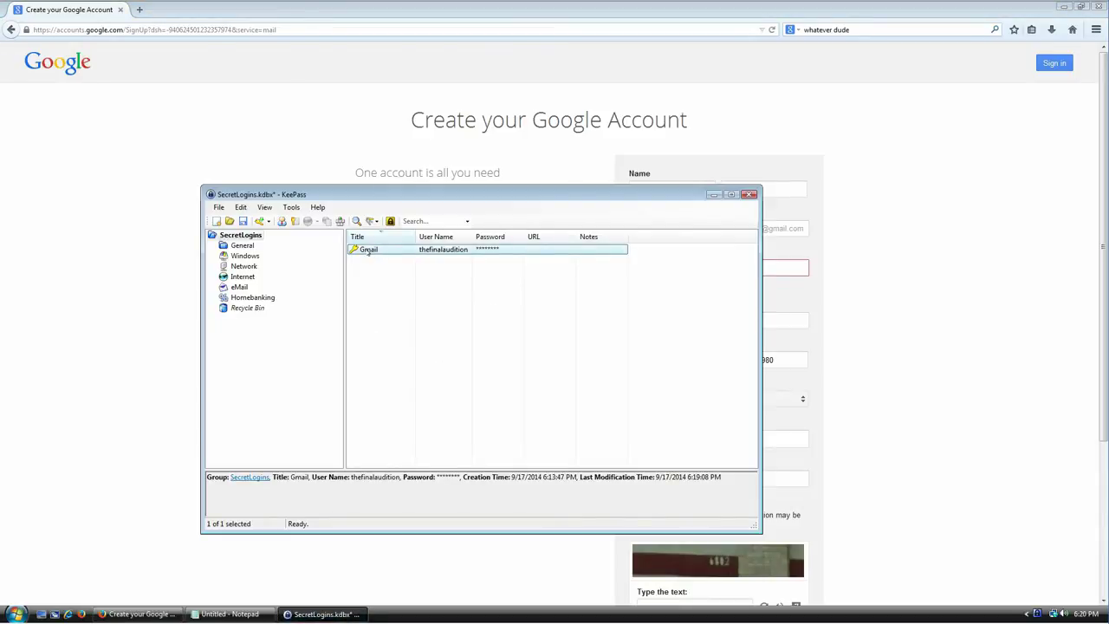
Step: Copy the Gmail entry's password in KeePass and paste it into both password fields
{"action": "key", "text": "ctrl+c"}
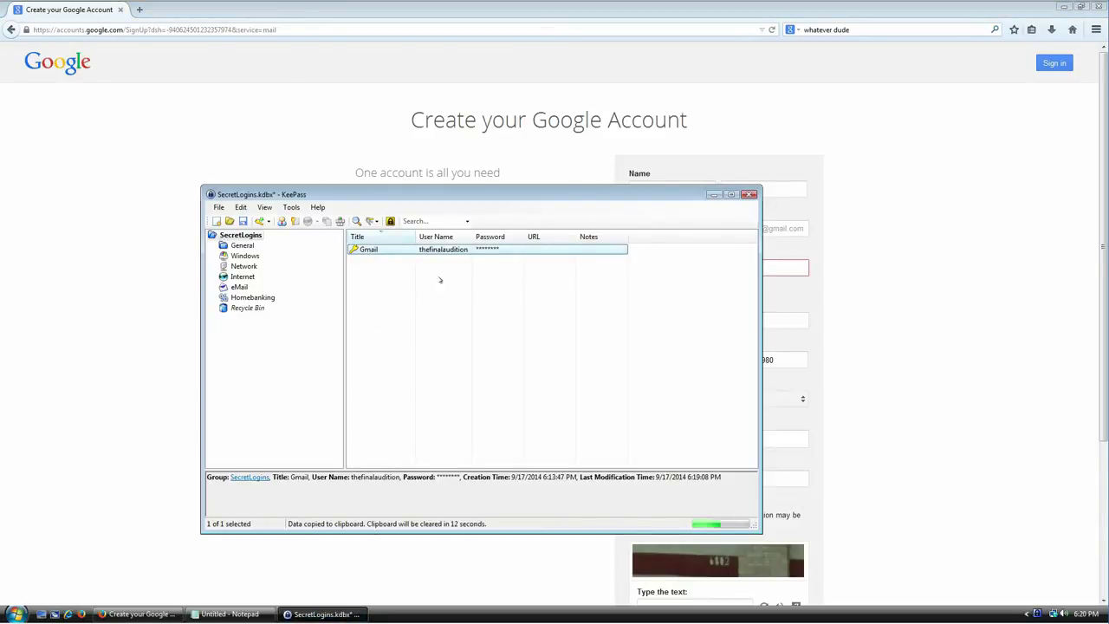
{"action": "left_click", "coordinate": [901, 387]}
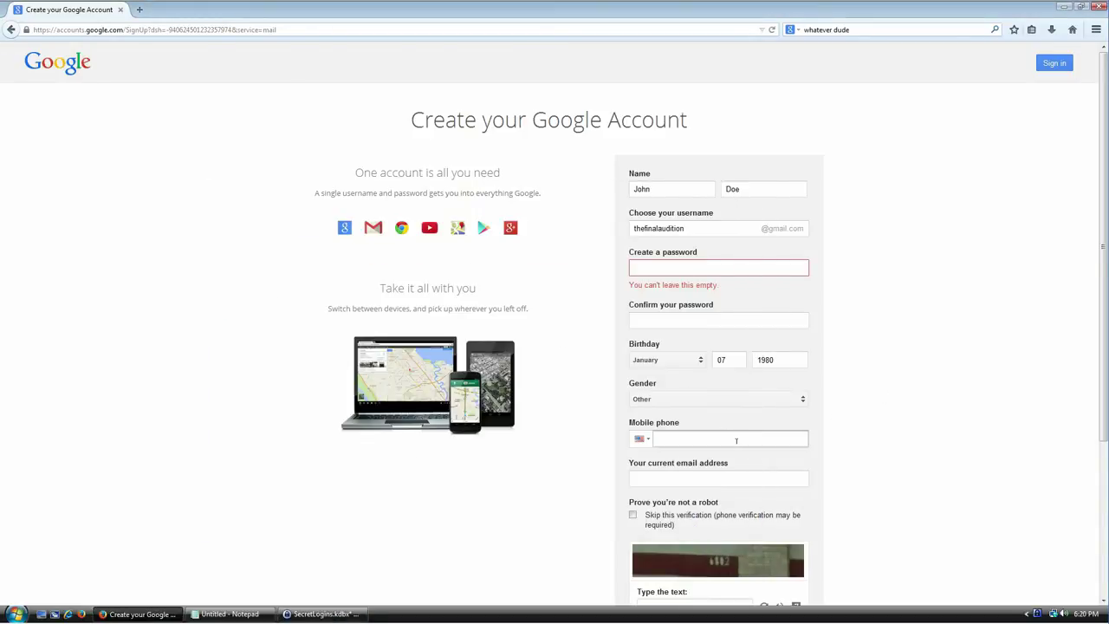
{"action": "left_click", "coordinate": [730, 265]}
{"action": "key", "text": "ctrl+v"}
{"action": "left_click", "coordinate": [703, 303]}
{"action": "key", "text": "ctrl+v"}
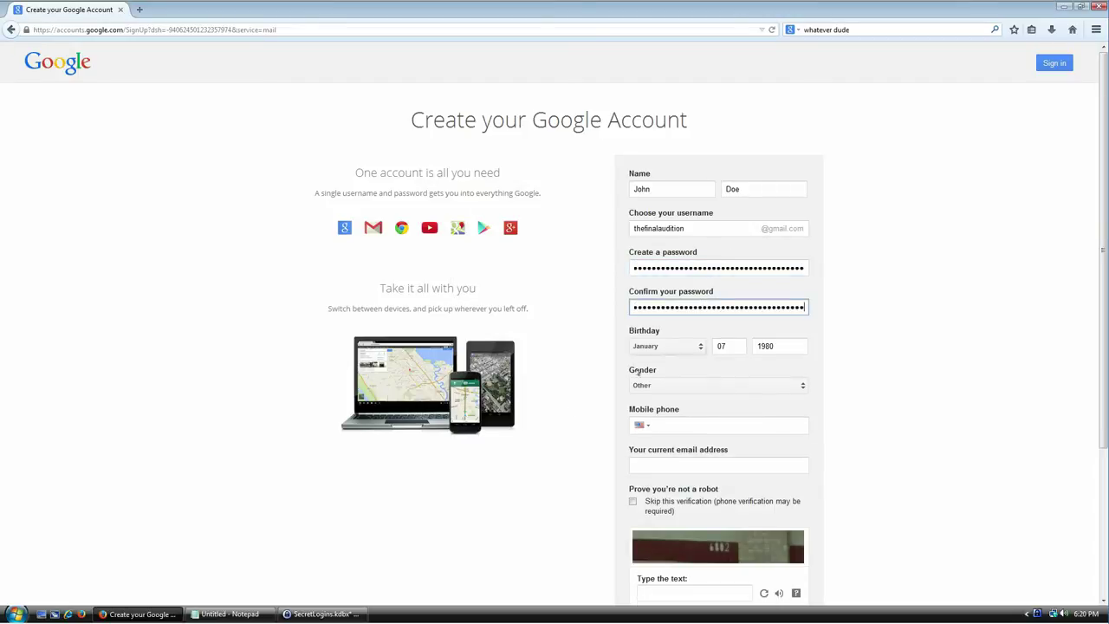
Step: Reload the captcha, enter its answer, and submit the sign-up form
{"action": "scroll", "coordinate": [552, 421], "scroll_direction": "down", "scroll_amount": 2}
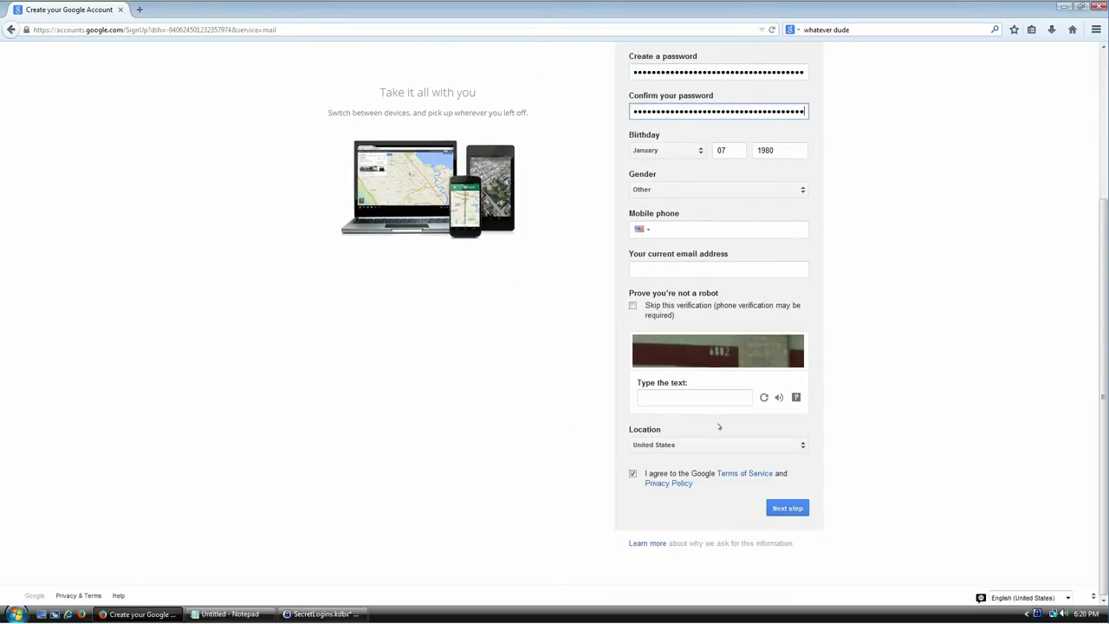
{"action": "left_click", "coordinate": [694, 397]}
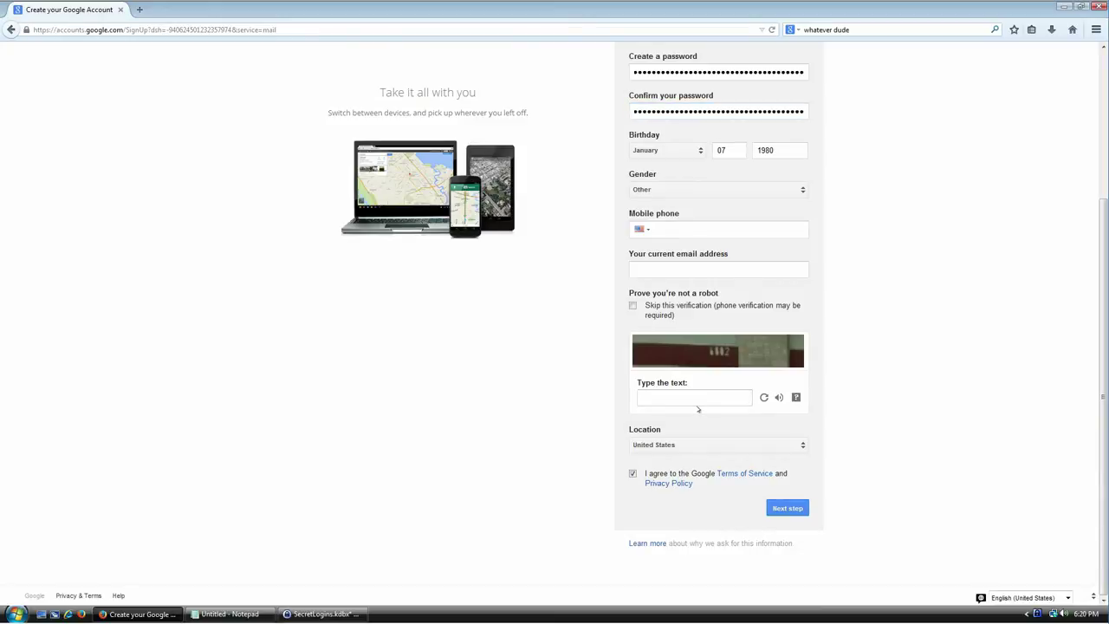
{"action": "left_click", "coordinate": [763, 397]}
{"action": "left_click", "coordinate": [694, 396]}
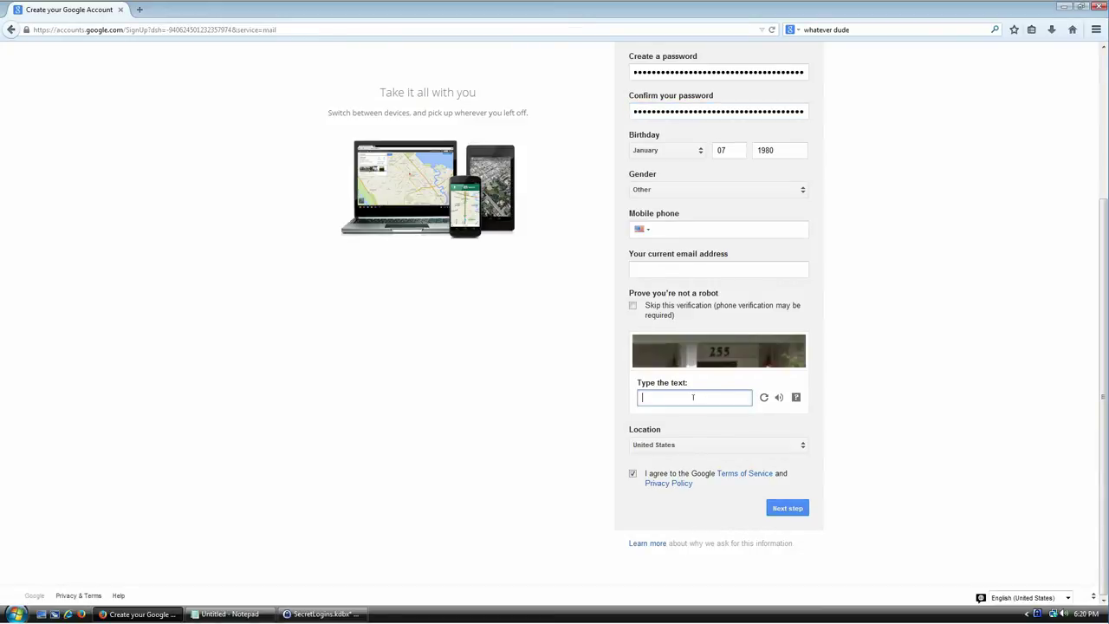
{"action": "type", "text": "155"}
{"action": "key", "text": "Delete"}
{"action": "type", "text": "255"}
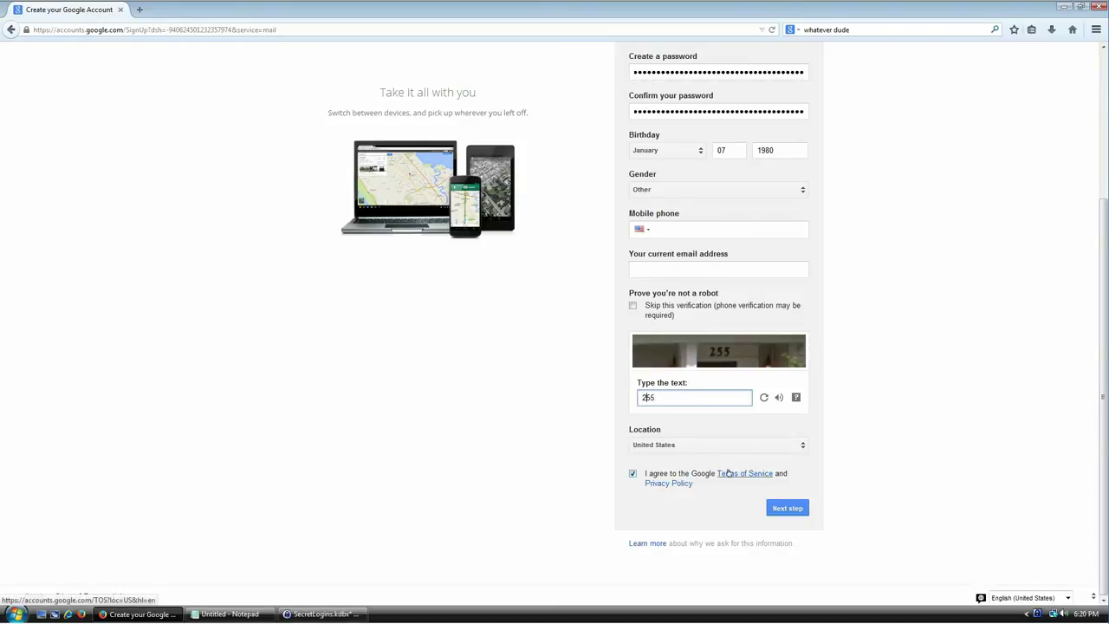
{"action": "left_click", "coordinate": [785, 508]}
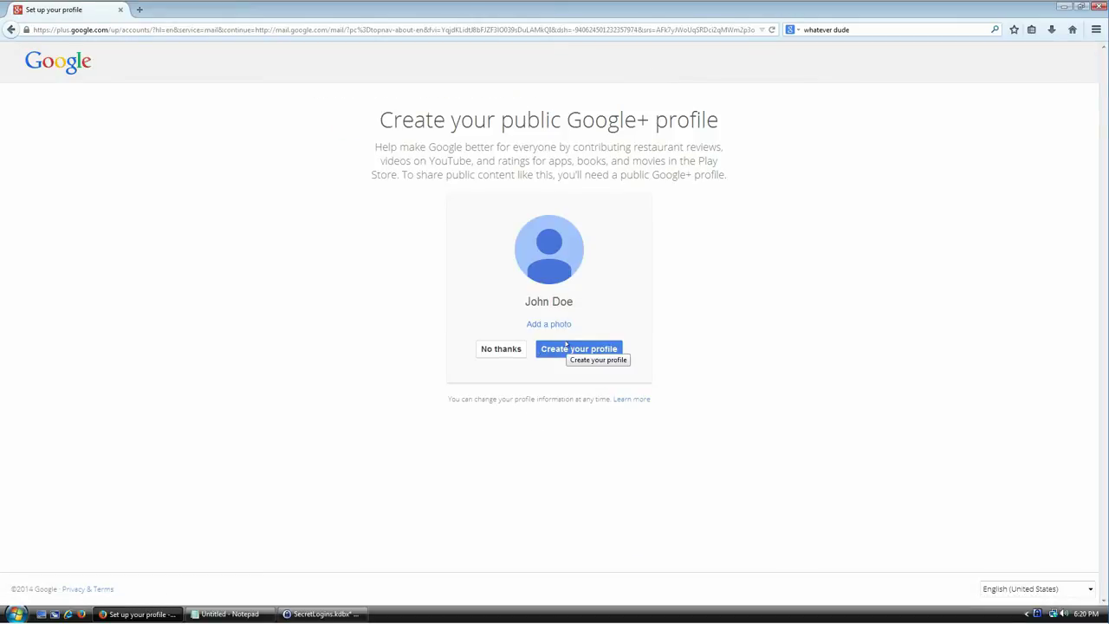
Step: Decline the Google+ profile, go to gmail, and close the Welcome to Gmail overlay
{"action": "left_click", "coordinate": [501, 349]}
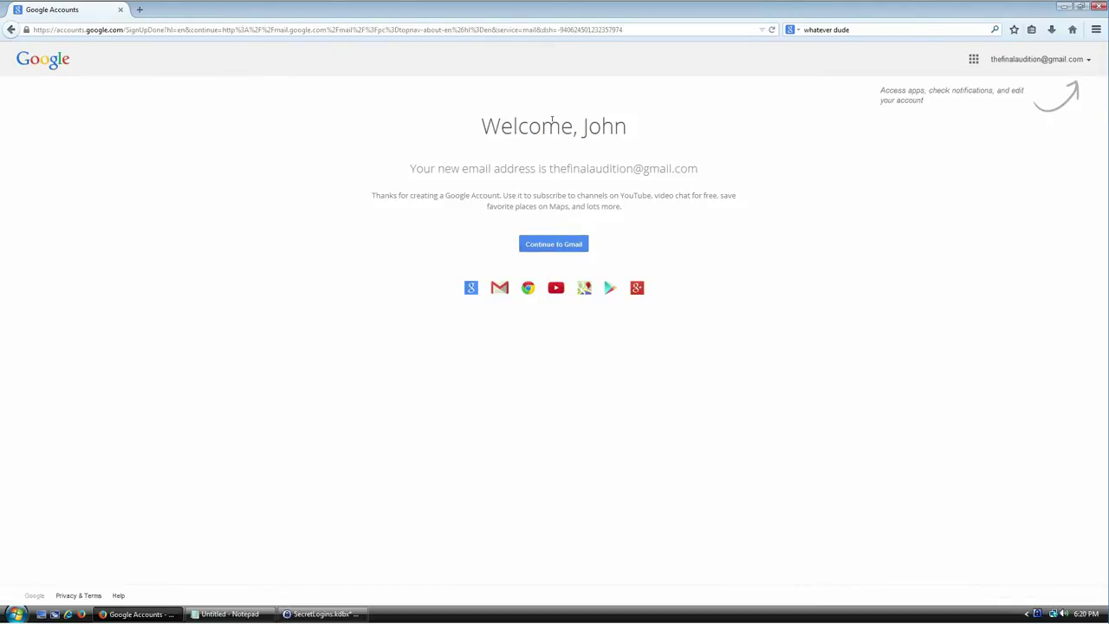
{"action": "left_click", "coordinate": [216, 30]}
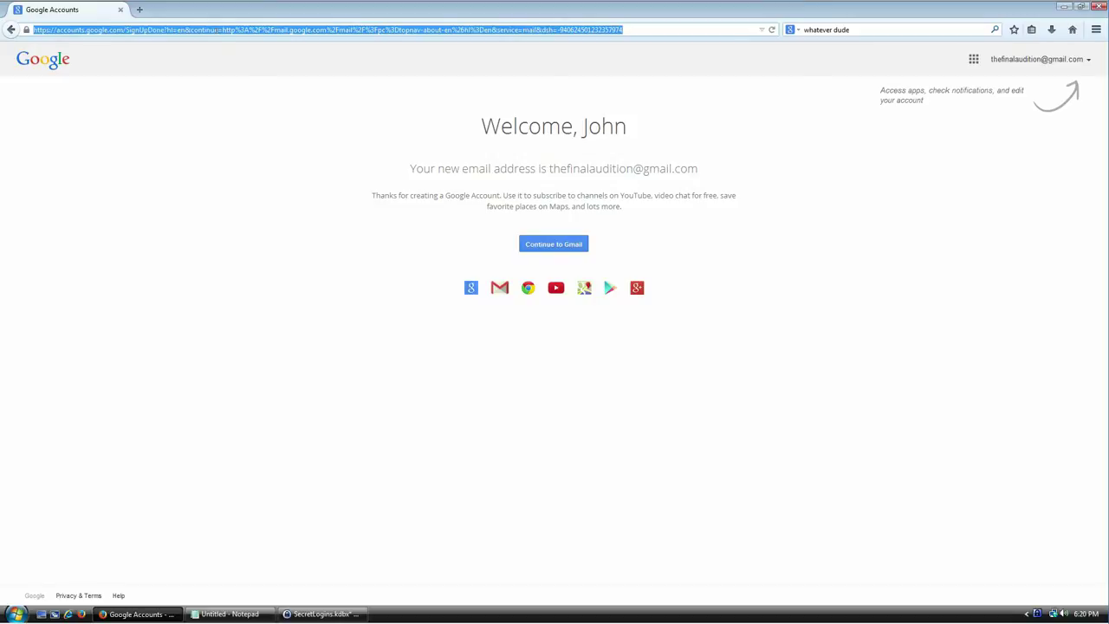
{"action": "type", "text": "gmail"}
{"action": "key", "text": "Return"}
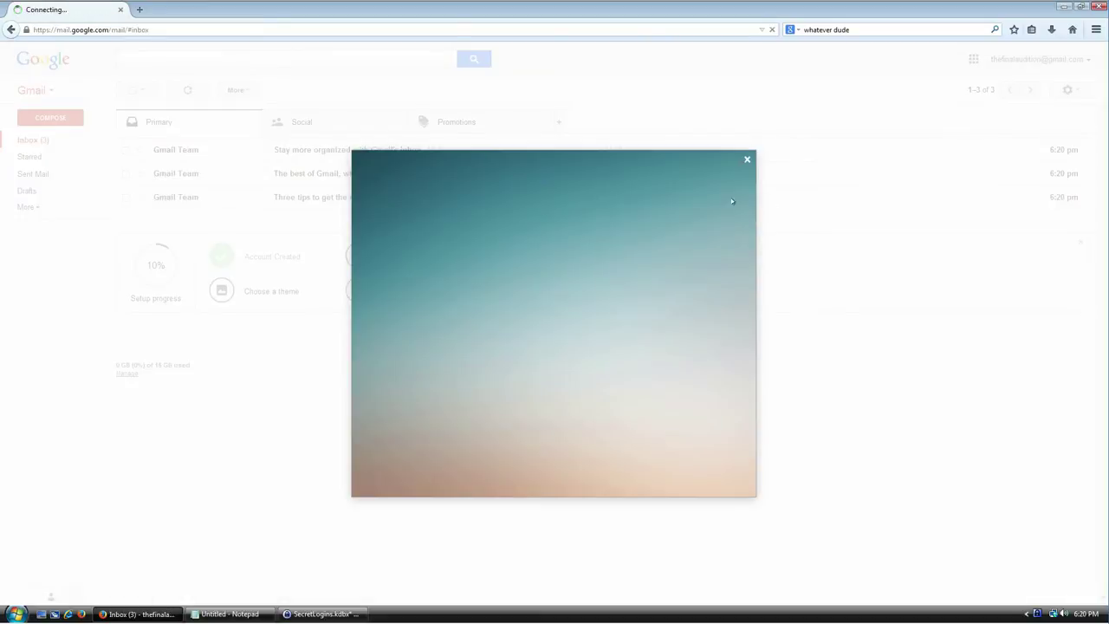
{"action": "left_click", "coordinate": [747, 160]}
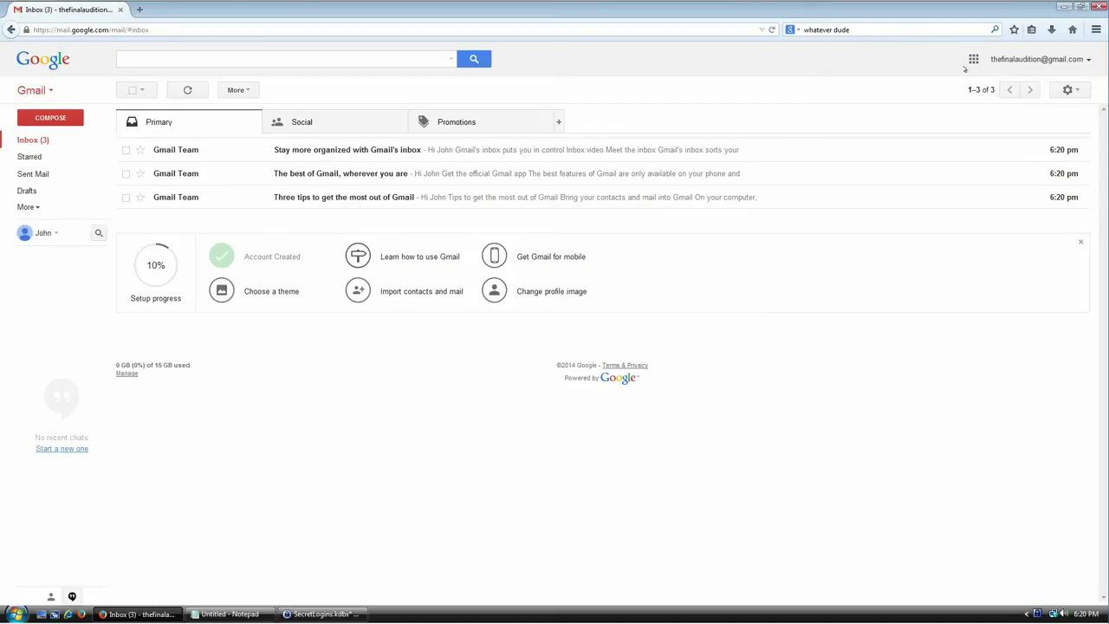
Step: Sign out of the new Gmail account and go to the sign-in page
{"action": "left_click", "coordinate": [1088, 62]}
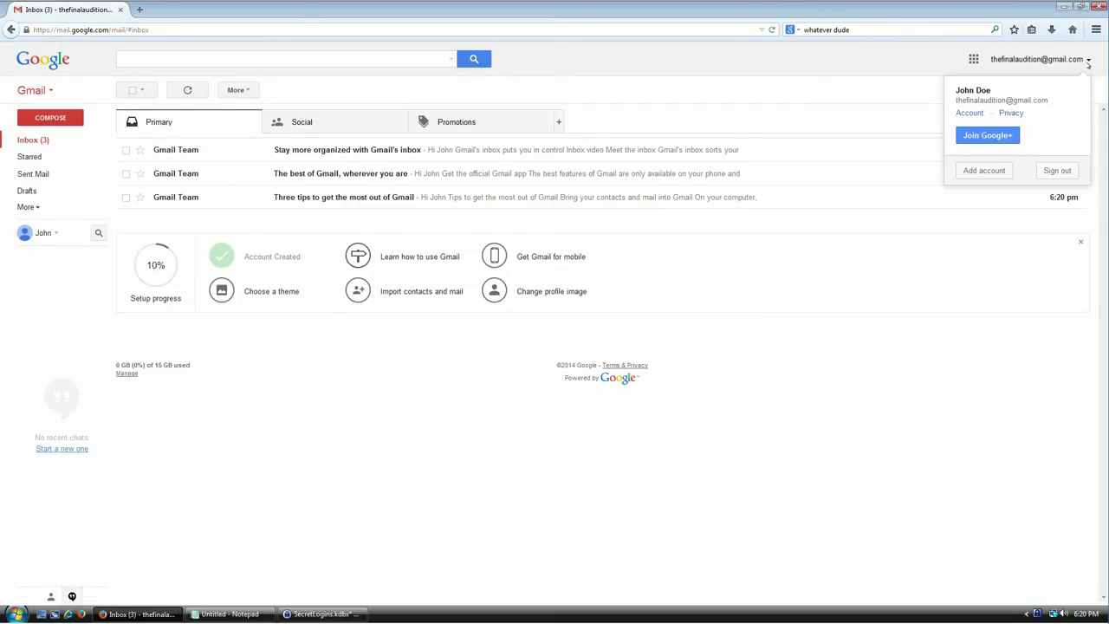
{"action": "left_click", "coordinate": [1055, 171]}
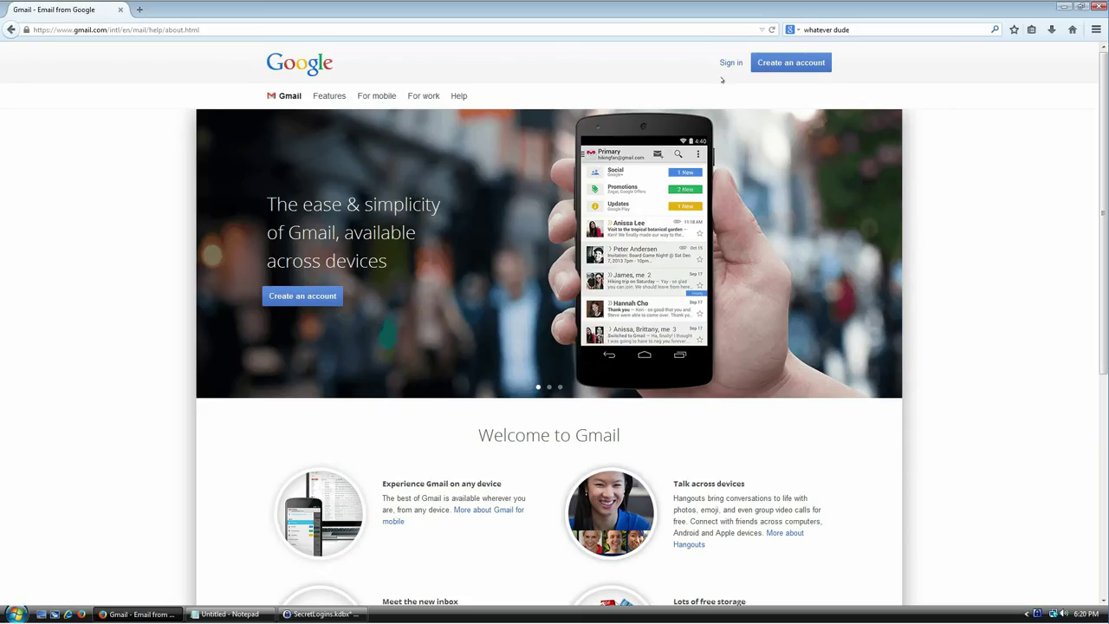
{"action": "left_click", "coordinate": [731, 63]}
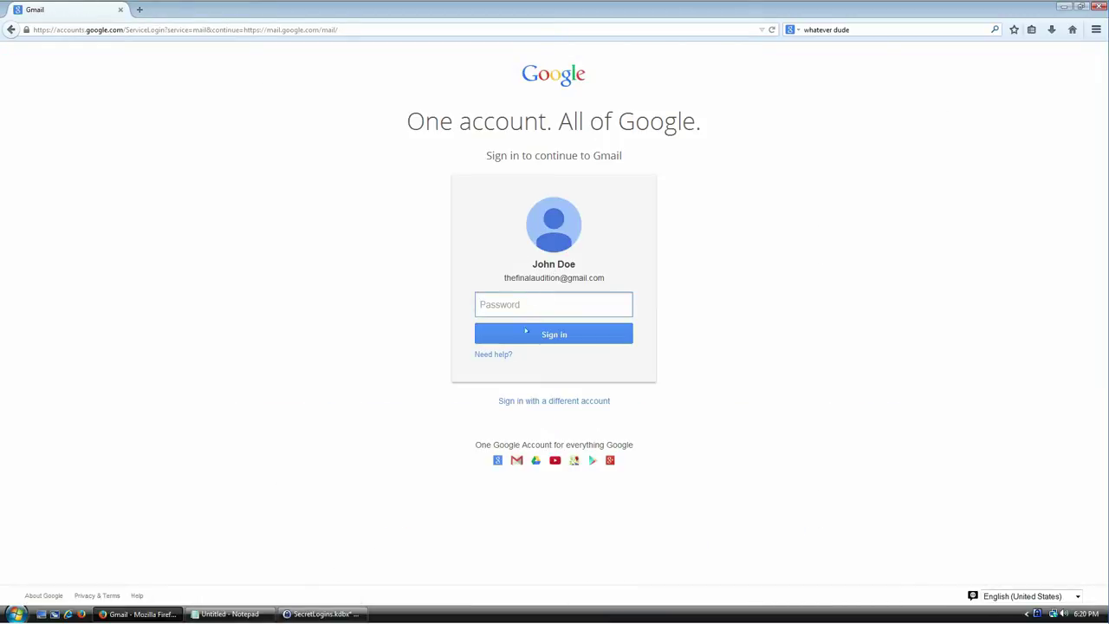
Step: Copy the stored password from KeePass, paste it into sign-in, then clear the box again
{"action": "left_click", "coordinate": [322, 613]}
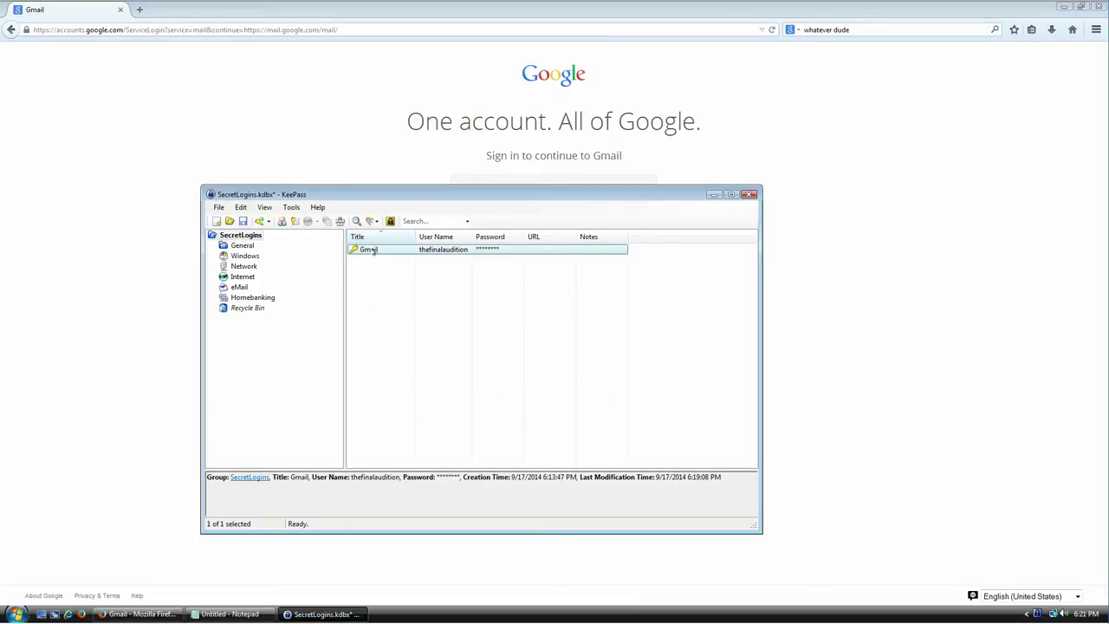
{"action": "key", "text": "ctrl+c"}
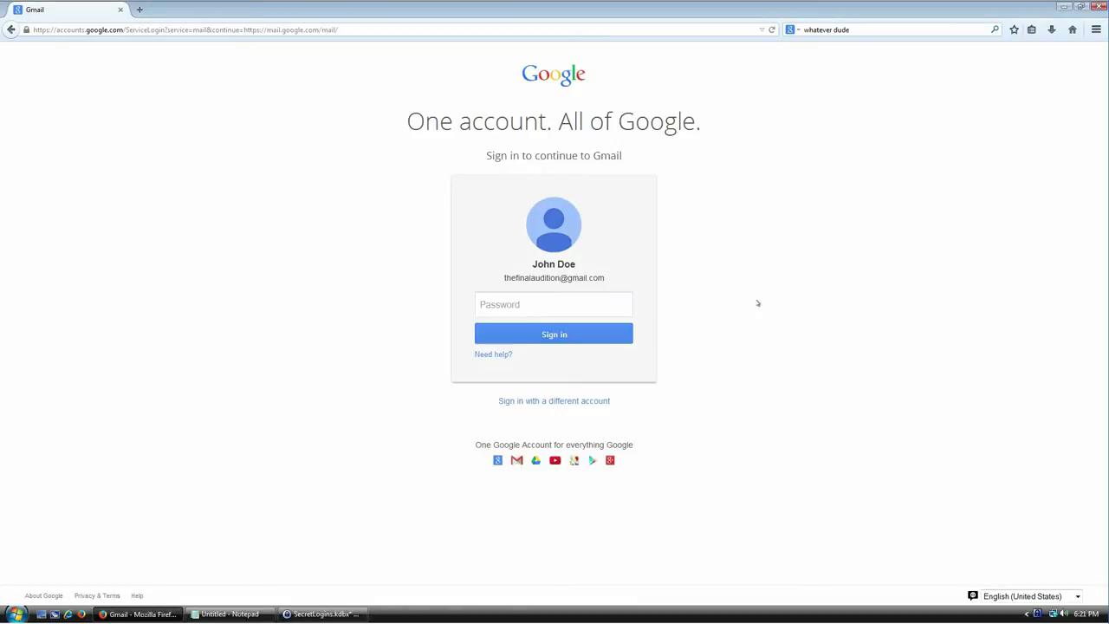
{"action": "key", "text": "ctrl+v"}
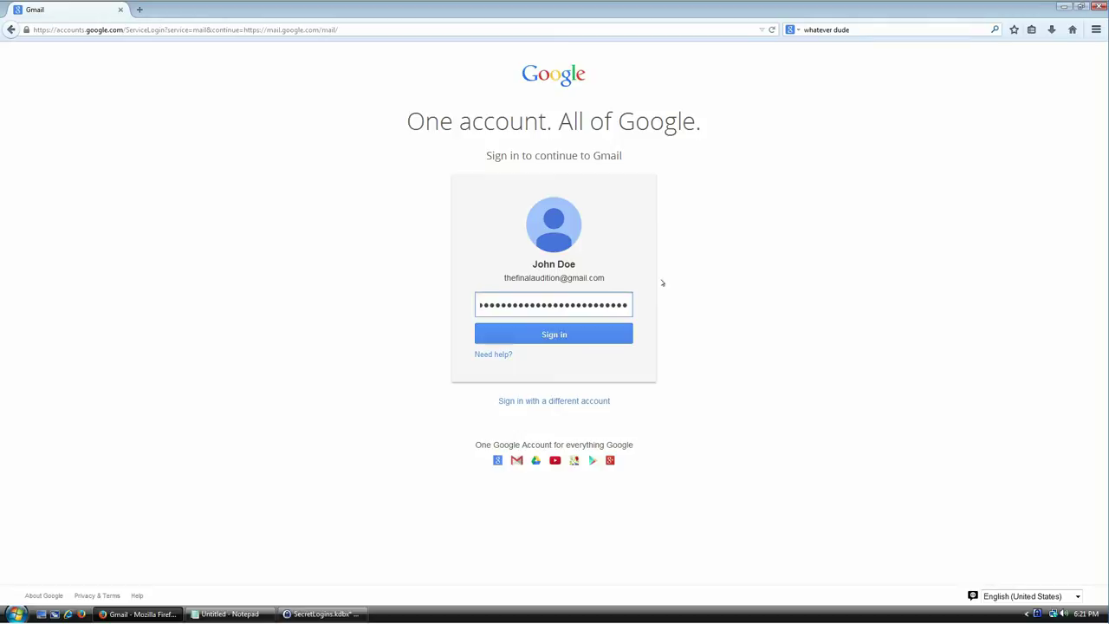
{"action": "key", "text": "ctrl+a"}
{"action": "key", "text": "BackSpace"}
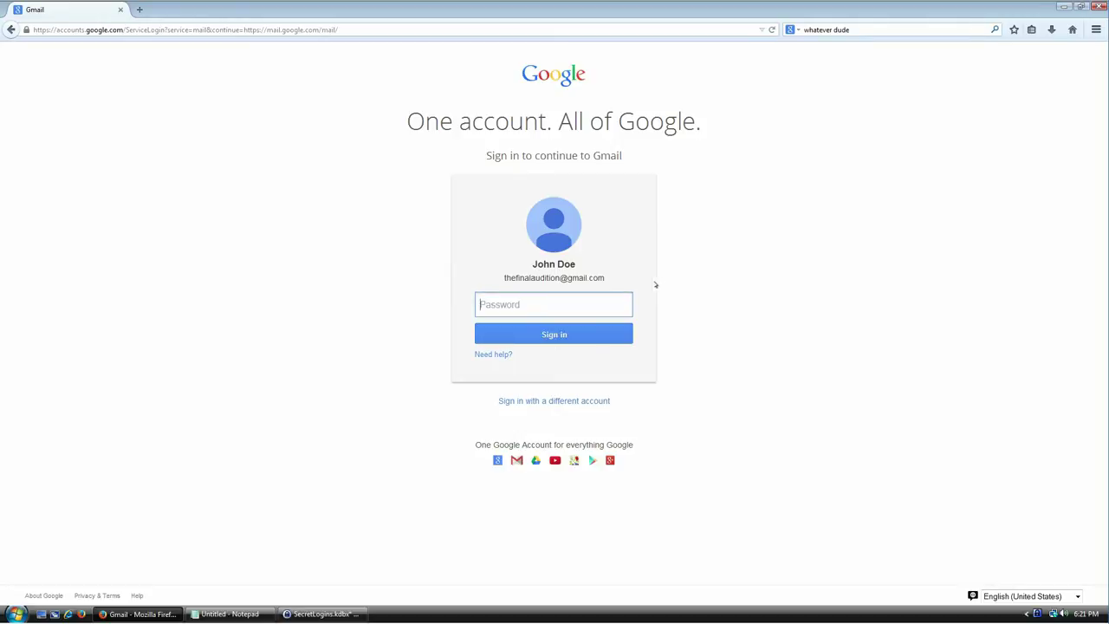
Step: Remove the saved account from the account chooser and return to the blank sign-in form
{"action": "left_click", "coordinate": [537, 403]}
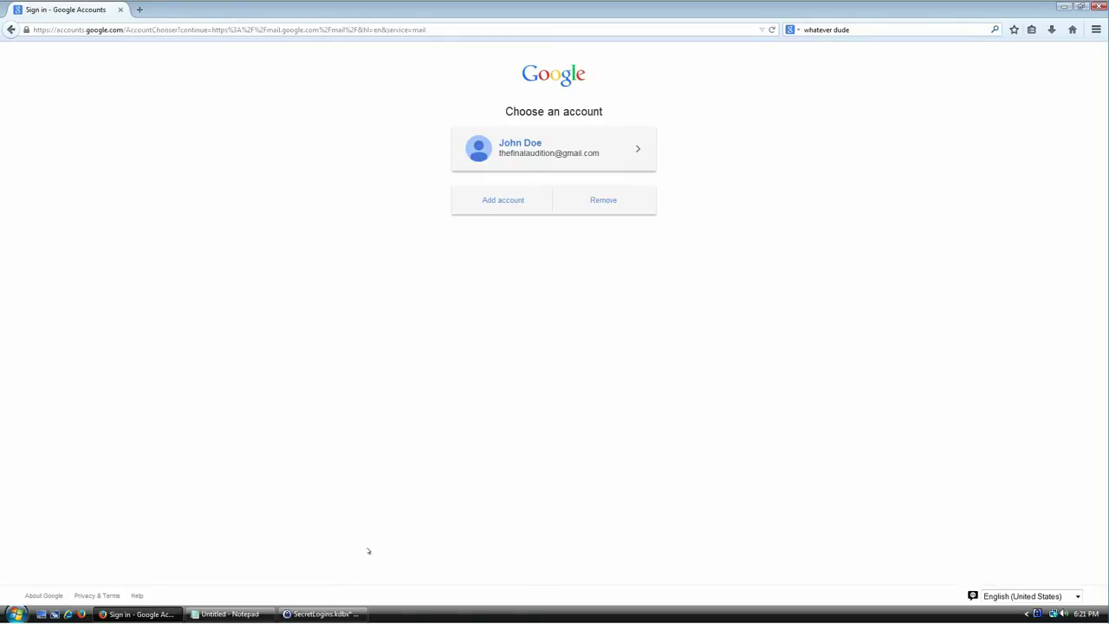
{"action": "left_click", "coordinate": [596, 200]}
{"action": "left_click", "coordinate": [556, 201]}
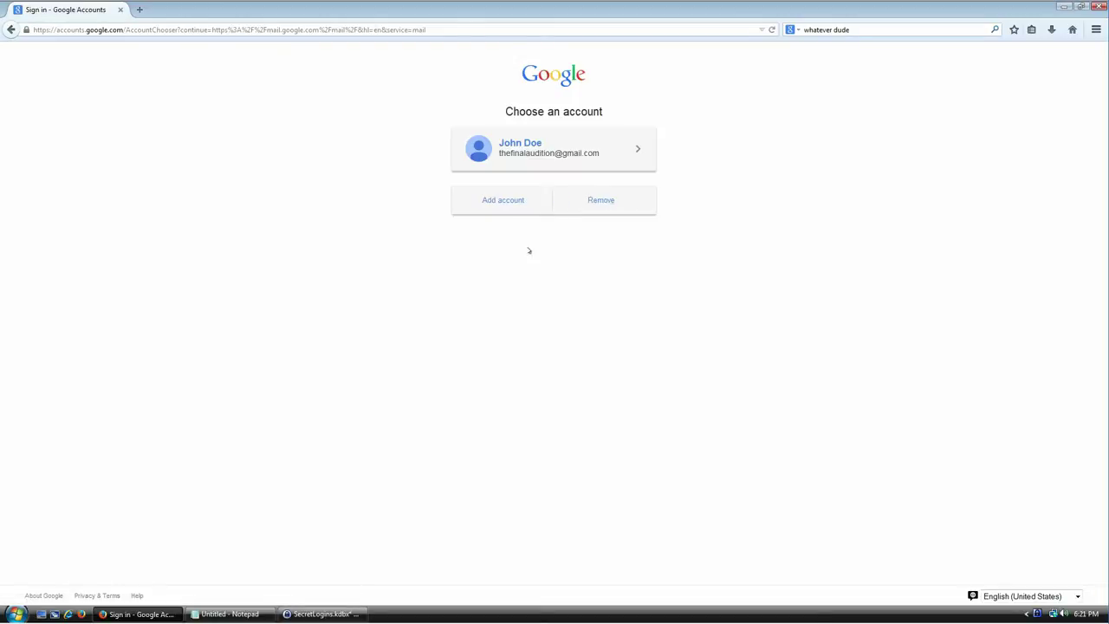
{"action": "left_click", "coordinate": [603, 199]}
{"action": "left_click", "coordinate": [637, 149]}
{"action": "left_click", "coordinate": [558, 190]}
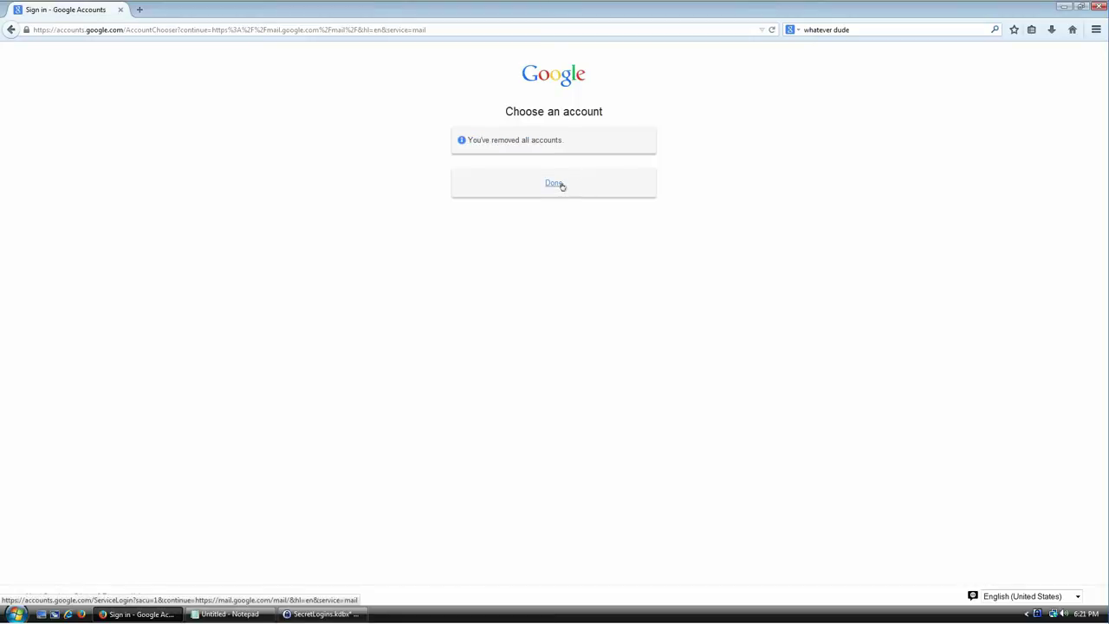
Step: Inspect the Gmail entry's context menu in KeePass, then return to the Gmail sign-in page
{"action": "left_click", "coordinate": [321, 614]}
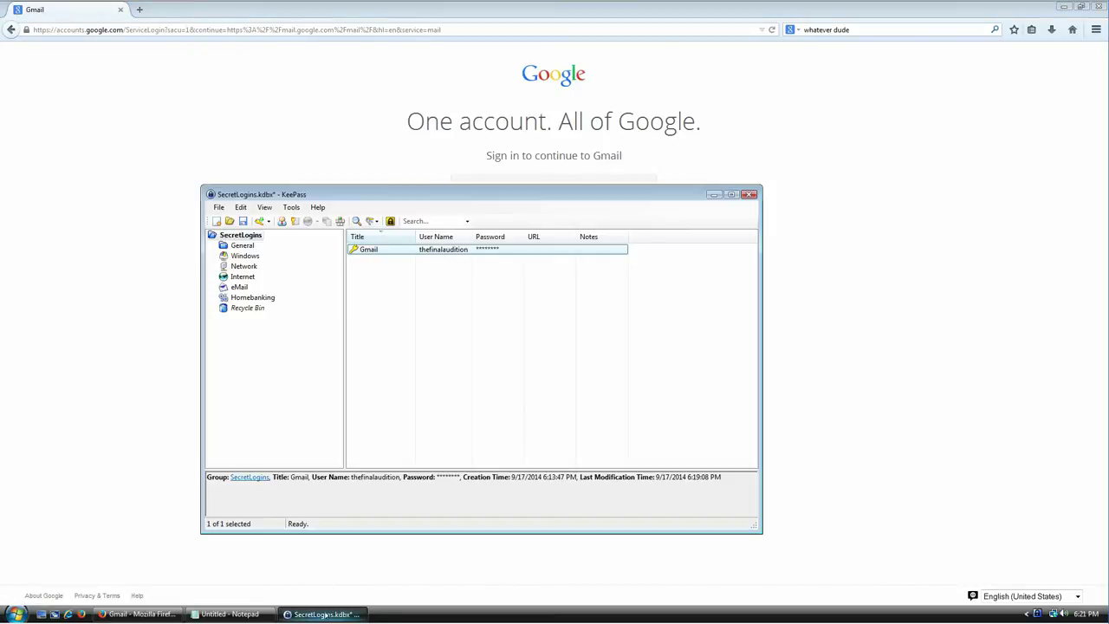
{"action": "right_click", "coordinate": [375, 251]}
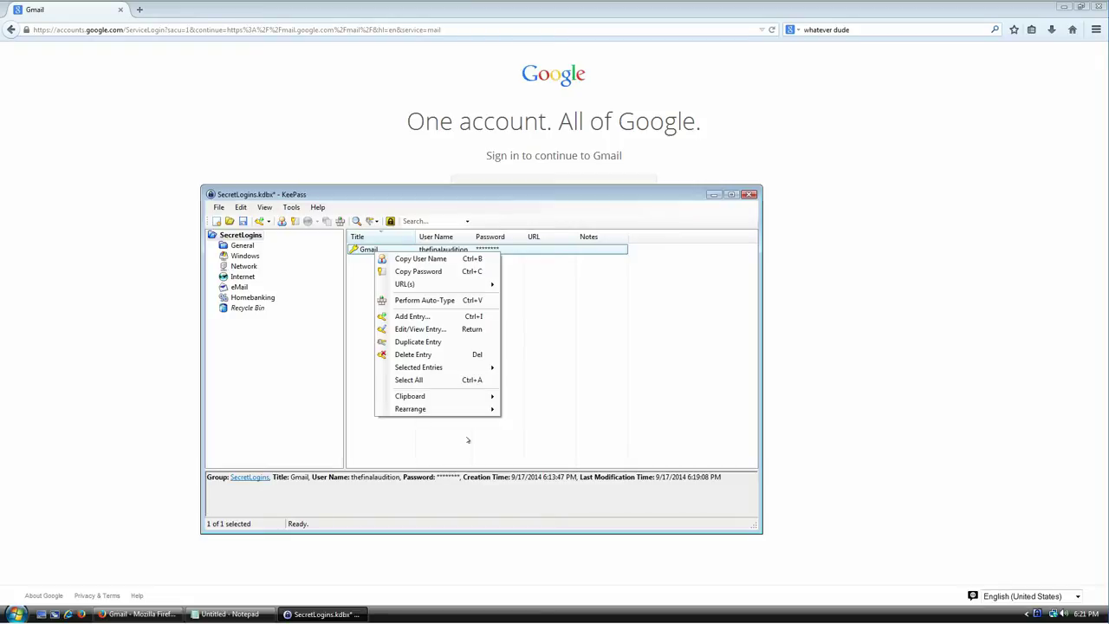
{"action": "left_click", "coordinate": [452, 423]}
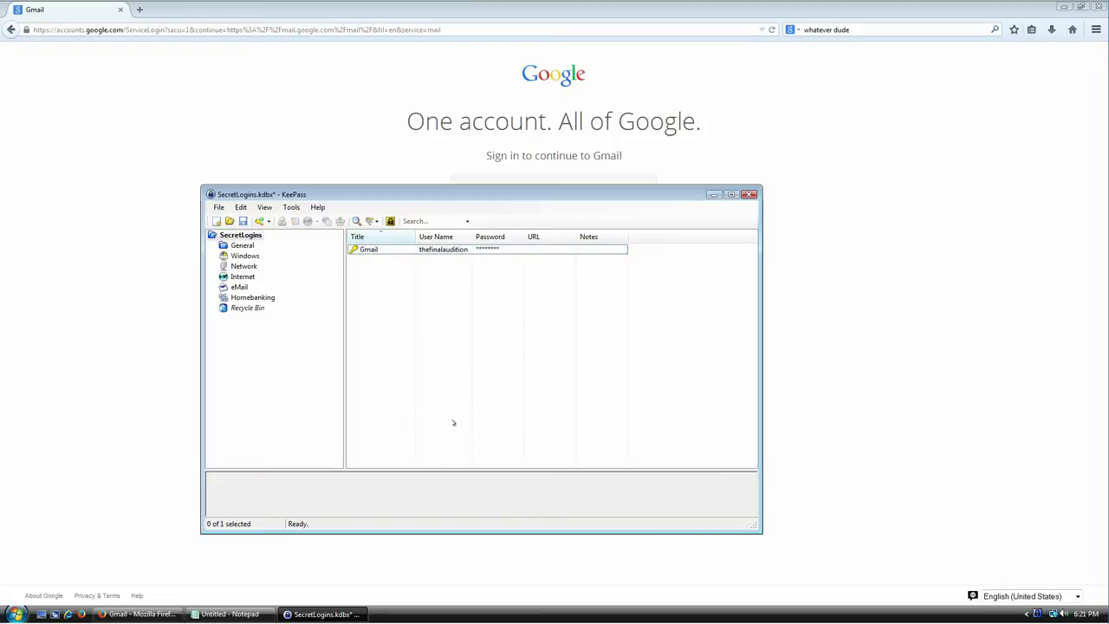
{"action": "left_click", "coordinate": [427, 161]}
Step: Sign in with the account's username and password, skipping the recovery options prompt
{"action": "left_click", "coordinate": [483, 279]}
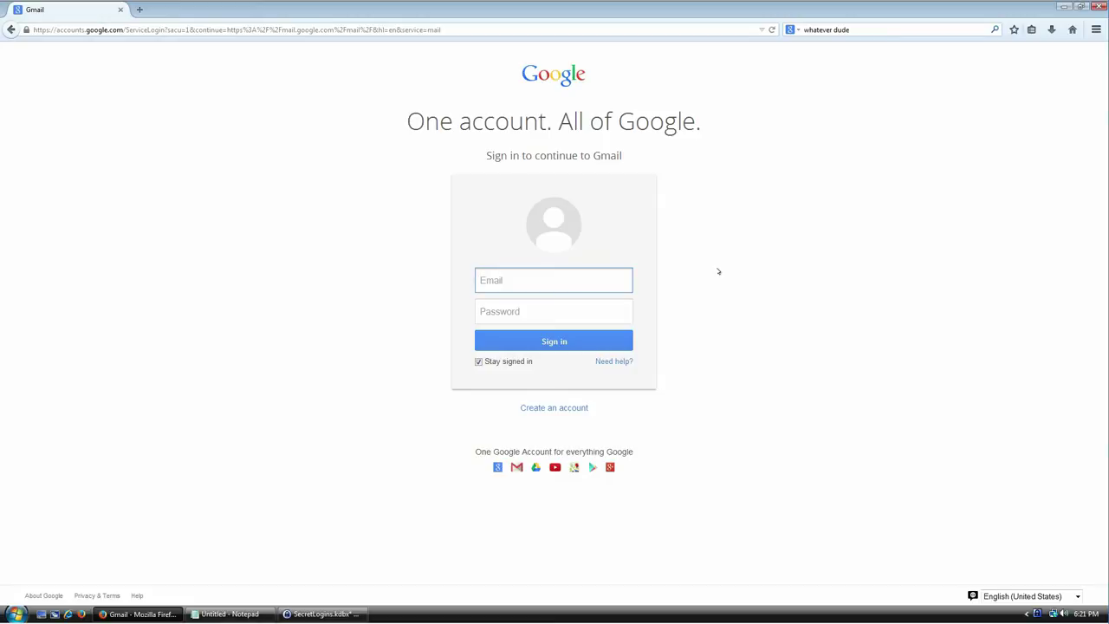
{"action": "key", "text": "Tab"}
{"action": "type", "text": "•••••••••••••••••••••••••••"}
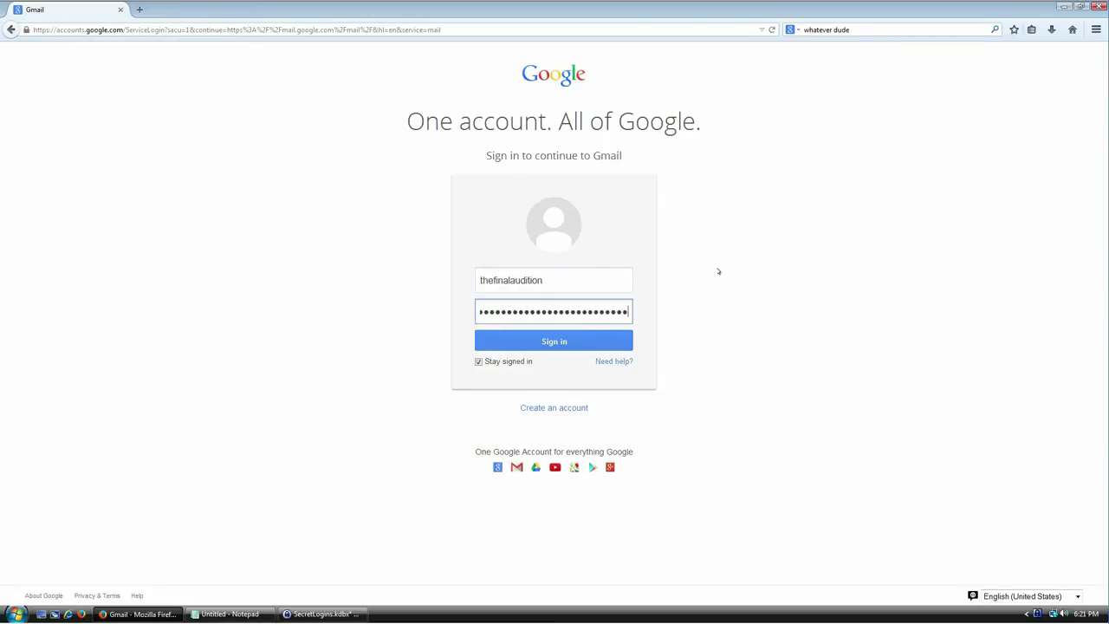
{"action": "key", "text": "Return"}
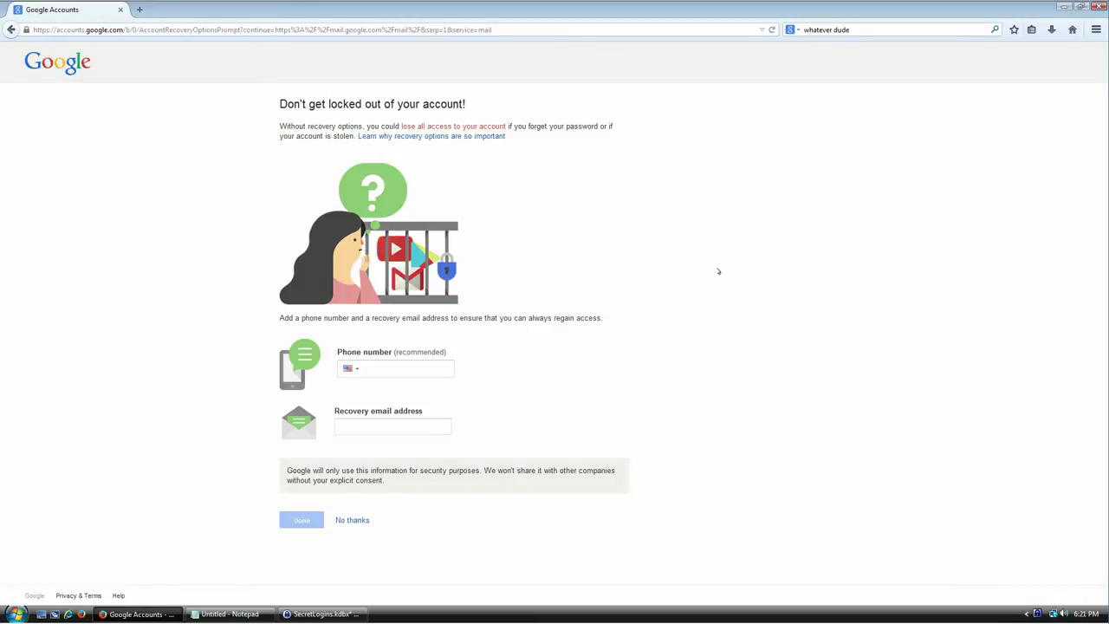
{"action": "left_click", "coordinate": [350, 519]}
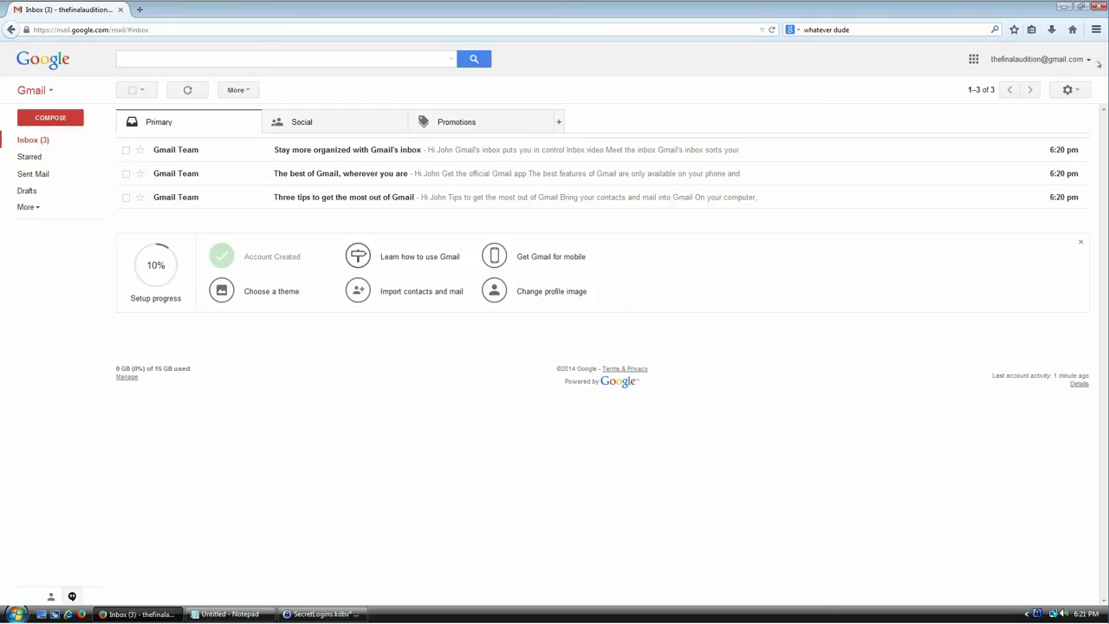
Step: Sign out of Gmail, leaving the password-only card, and bring KeePass forward
{"action": "left_click", "coordinate": [1094, 61]}
{"action": "left_click", "coordinate": [1061, 173]}
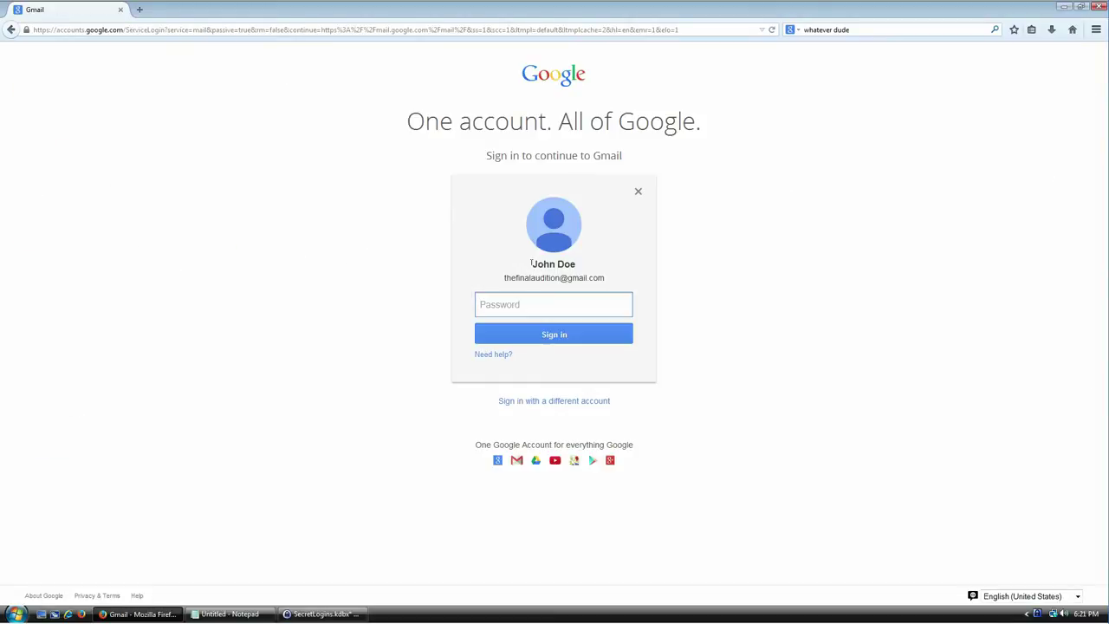
{"action": "left_click_drag", "start_coordinate": [531, 264], "coordinate": [565, 264]}
{"action": "left_click", "coordinate": [539, 306]}
{"action": "left_click", "coordinate": [325, 613]}
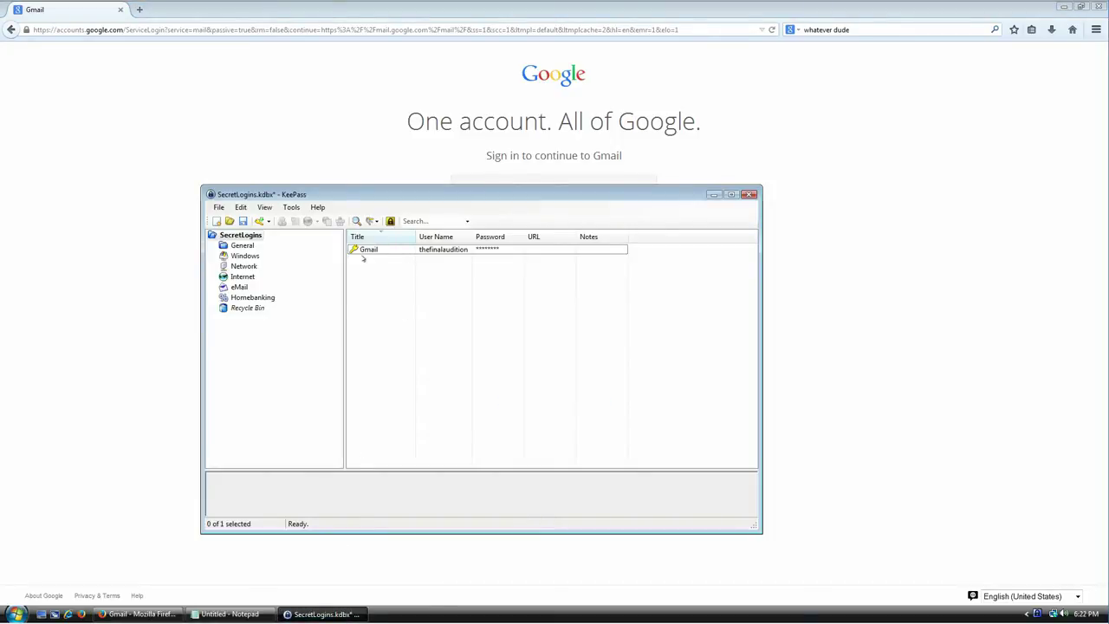
Step: Edit the Gmail entry and enable 'Override default sequence' on its Auto-Type tab
{"action": "left_click", "coordinate": [368, 249]}
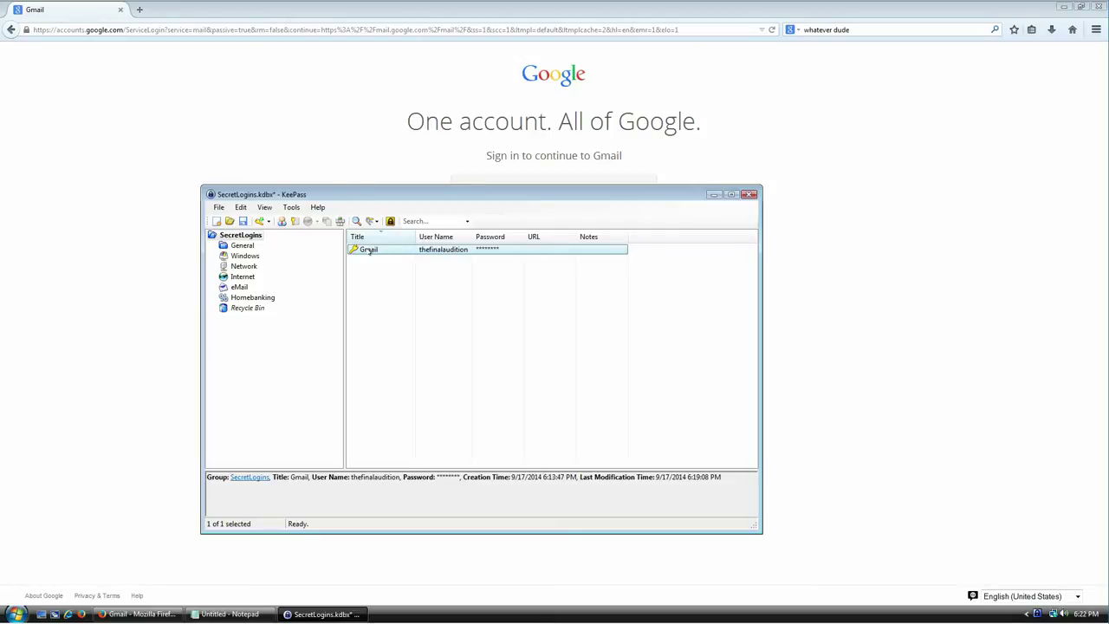
{"action": "double_click", "coordinate": [370, 250]}
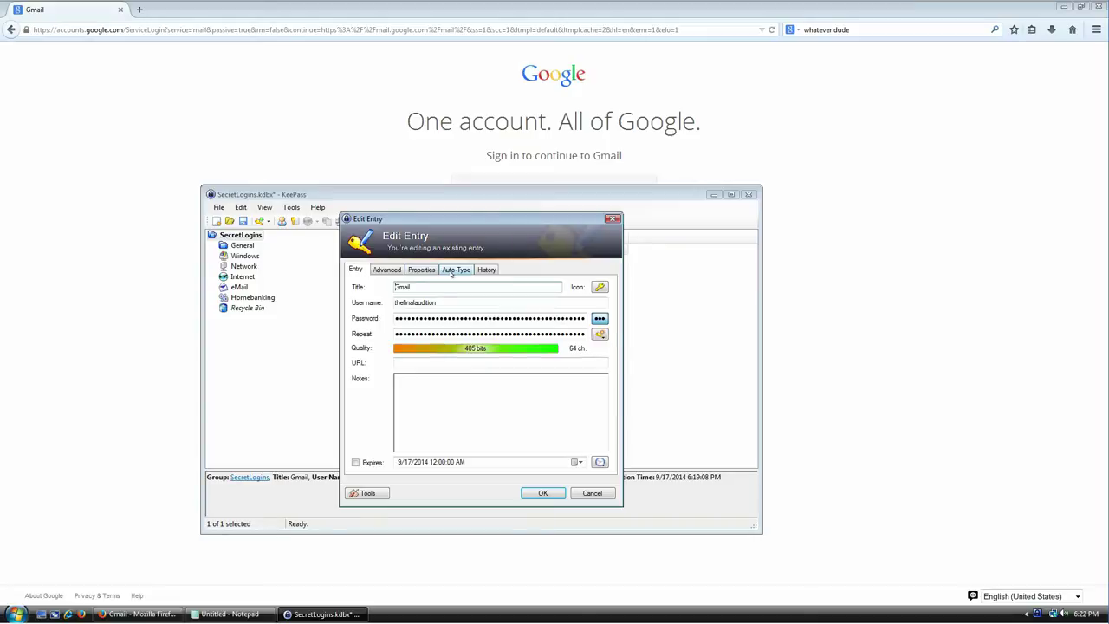
{"action": "left_click", "coordinate": [453, 270]}
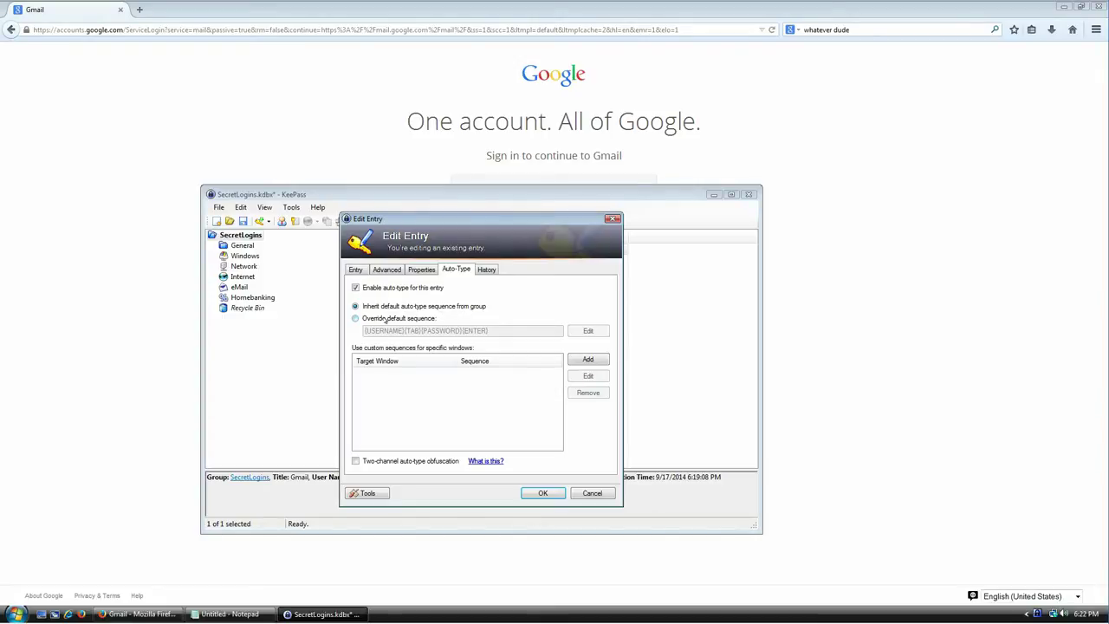
{"action": "left_click", "coordinate": [386, 320]}
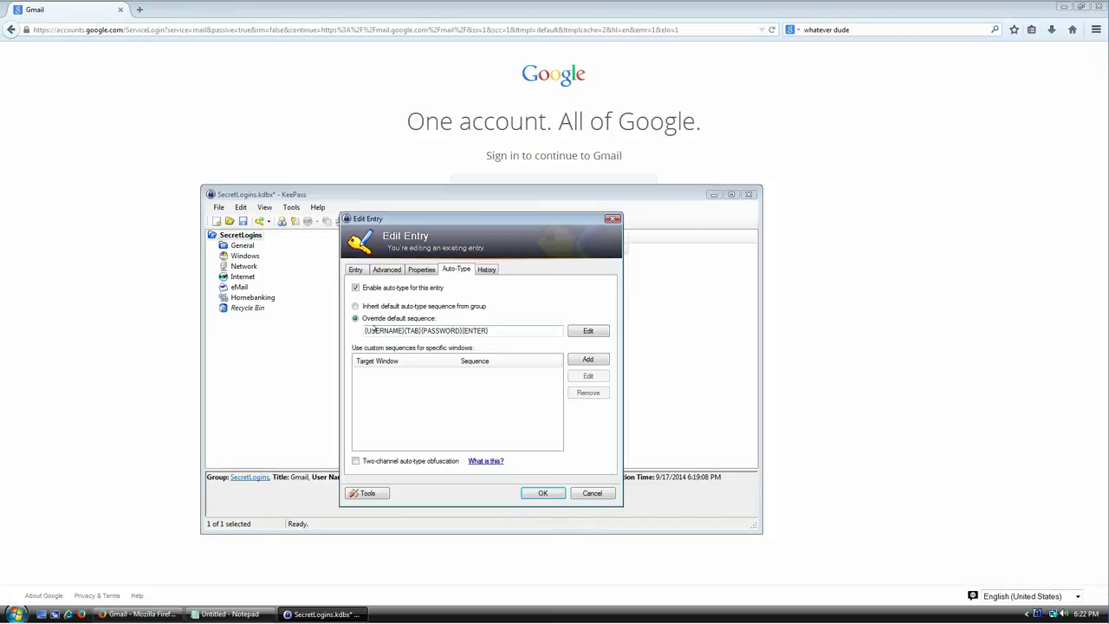
Step: Review the {USERNAME}{TAB}{PASSWORD}{ENTER} tokens one by one, then return to the Gmail sign-in page
{"action": "left_click_drag", "start_coordinate": [365, 330], "coordinate": [488, 332]}
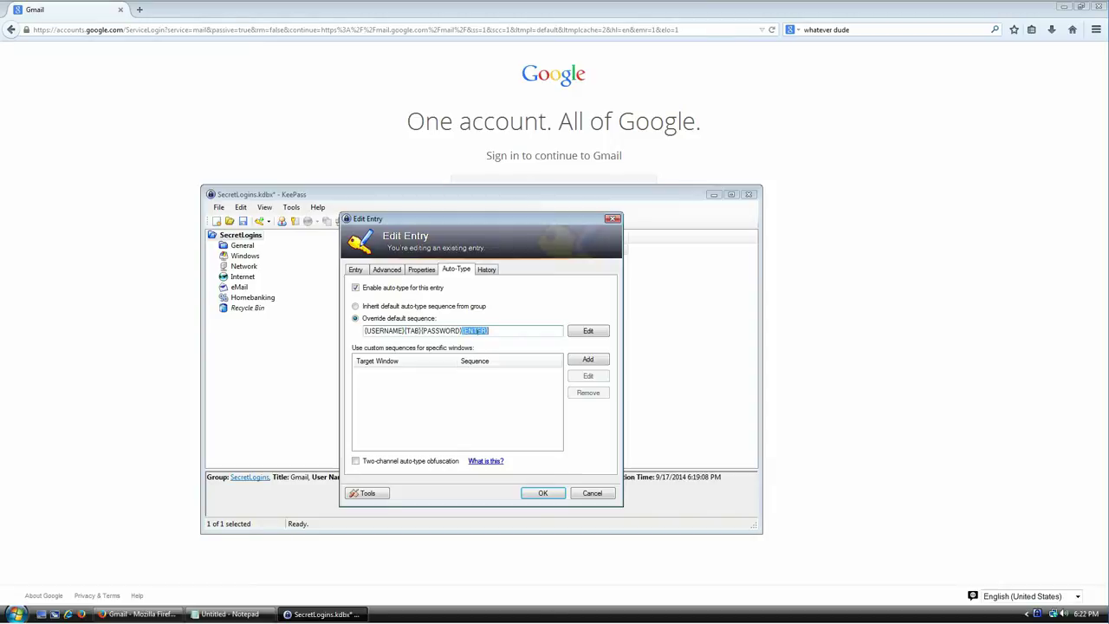
{"action": "left_click", "coordinate": [513, 331]}
{"action": "key", "text": "Home"}
{"action": "key", "text": "shift+Right"}
{"action": "key", "text": "shift+Right"}
{"action": "key", "text": "shift+Right"}
{"action": "key", "text": "shift+Right"}
{"action": "key", "text": "shift+Right"}
{"action": "key", "text": "shift+Right"}
{"action": "key", "text": "shift+Right"}
{"action": "key", "text": "shift+Right"}
{"action": "key", "text": "shift+Right"}
{"action": "key", "text": "shift+Right"}
{"action": "key", "text": "Right"}
{"action": "key", "text": "shift+Right"}
{"action": "key", "text": "shift+Right"}
{"action": "key", "text": "shift+Right"}
{"action": "key", "text": "shift+Right"}
{"action": "key", "text": "shift+Right"}
{"action": "key", "text": "Right"}
{"action": "key", "text": "shift+Right"}
{"action": "key", "text": "shift+Right"}
{"action": "key", "text": "shift+Right"}
{"action": "key", "text": "shift+Right"}
{"action": "key", "text": "shift+Right"}
{"action": "key", "text": "shift+Right"}
{"action": "key", "text": "shift+Right"}
{"action": "key", "text": "shift+Right"}
{"action": "key", "text": "shift+Right"}
{"action": "key", "text": "shift+Right"}
{"action": "key", "text": "Right"}
{"action": "key", "text": "shift+Right"}
{"action": "key", "text": "shift+Right"}
{"action": "key", "text": "shift+Right"}
{"action": "key", "text": "shift+Right"}
{"action": "key", "text": "shift+Right"}
{"action": "key", "text": "shift+Right"}
{"action": "key", "text": "shift+Right"}
{"action": "left_click", "coordinate": [1001, 247]}
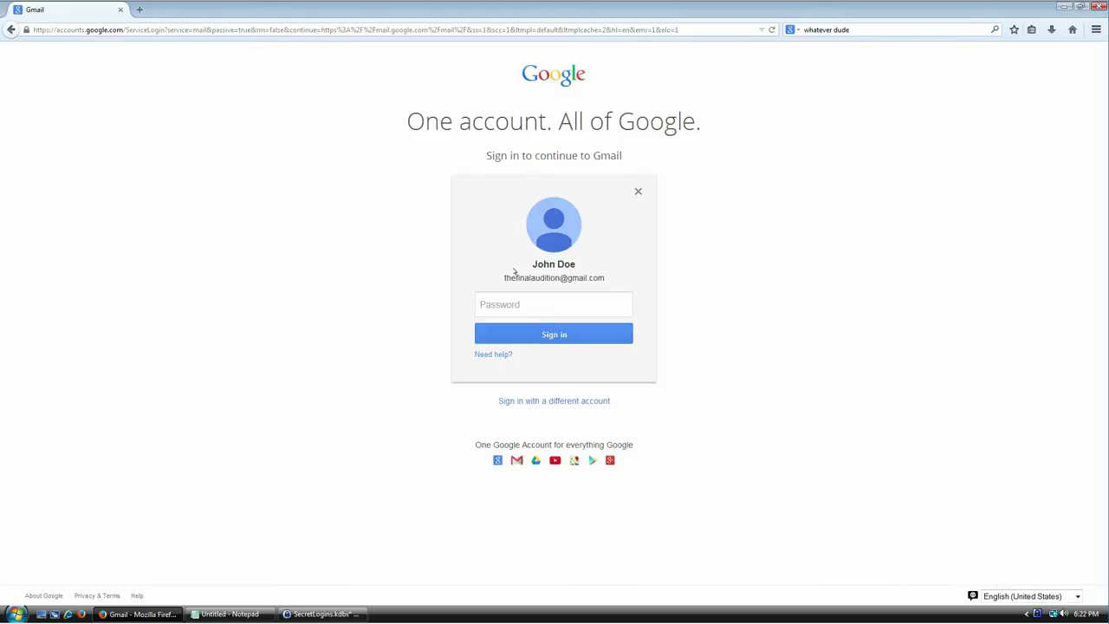
{"action": "left_click", "coordinate": [565, 294]}
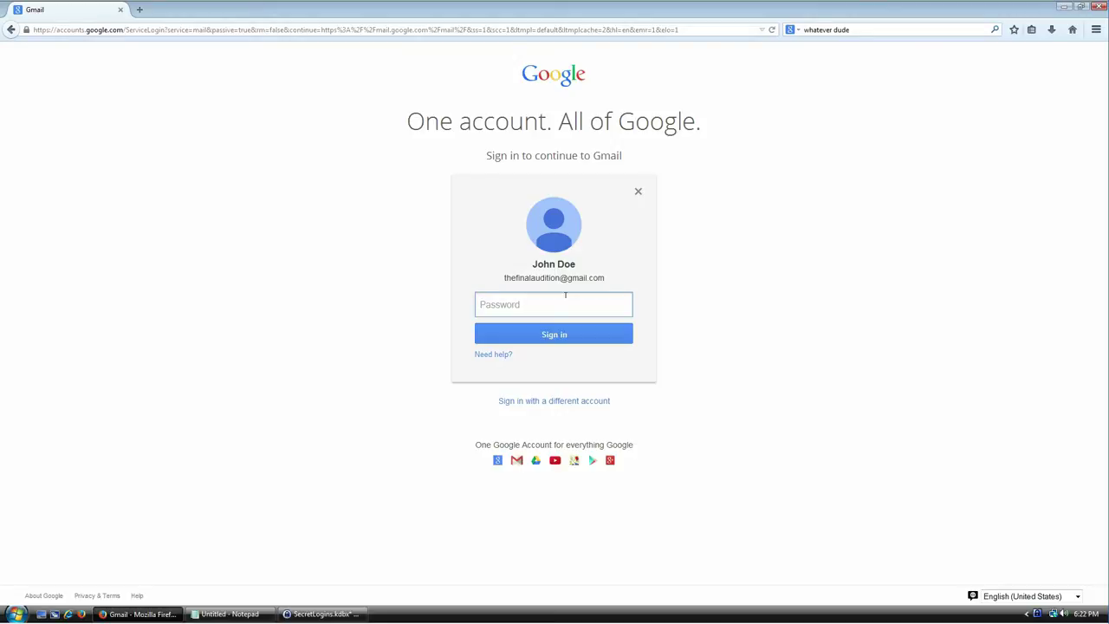
{"action": "key", "text": "ctrl+alt+a"}
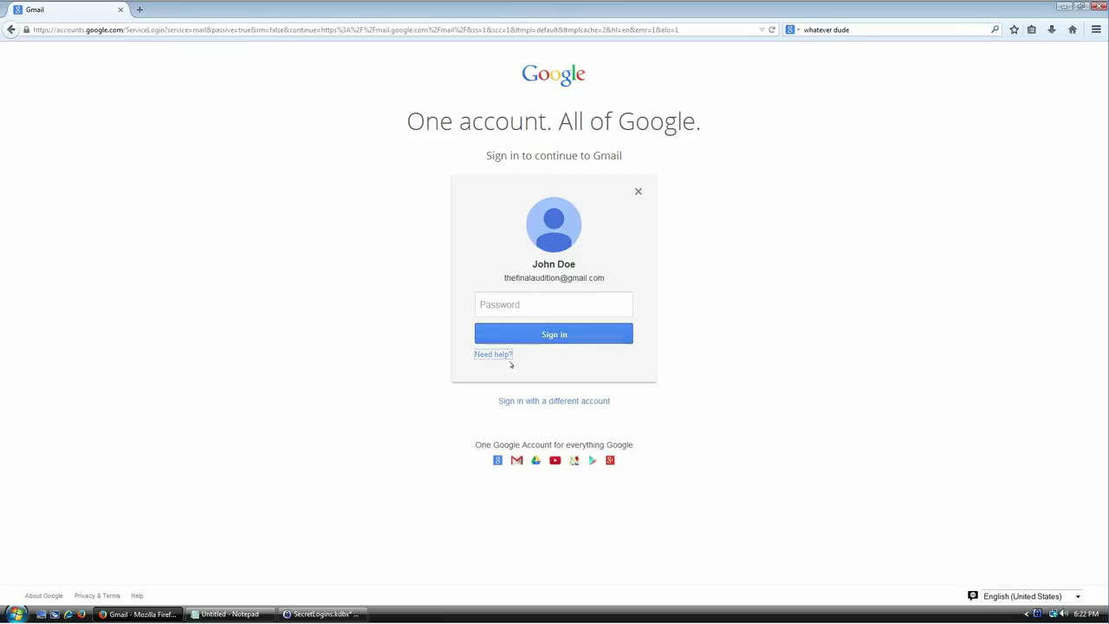
{"action": "left_click", "coordinate": [550, 403]}
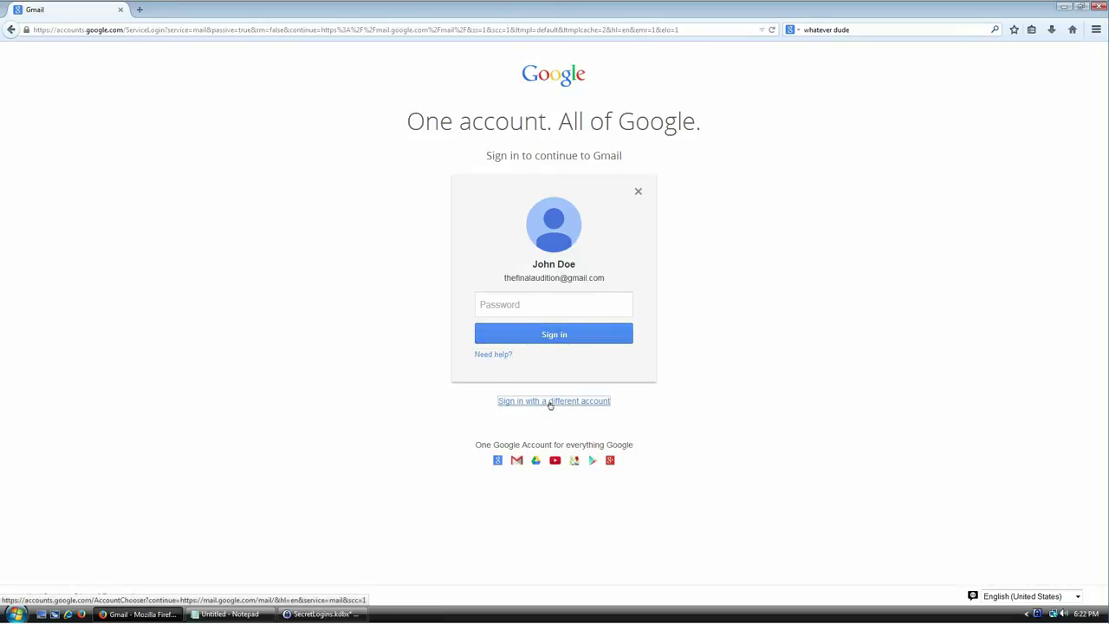
{"action": "key", "text": "alt+Tab"}
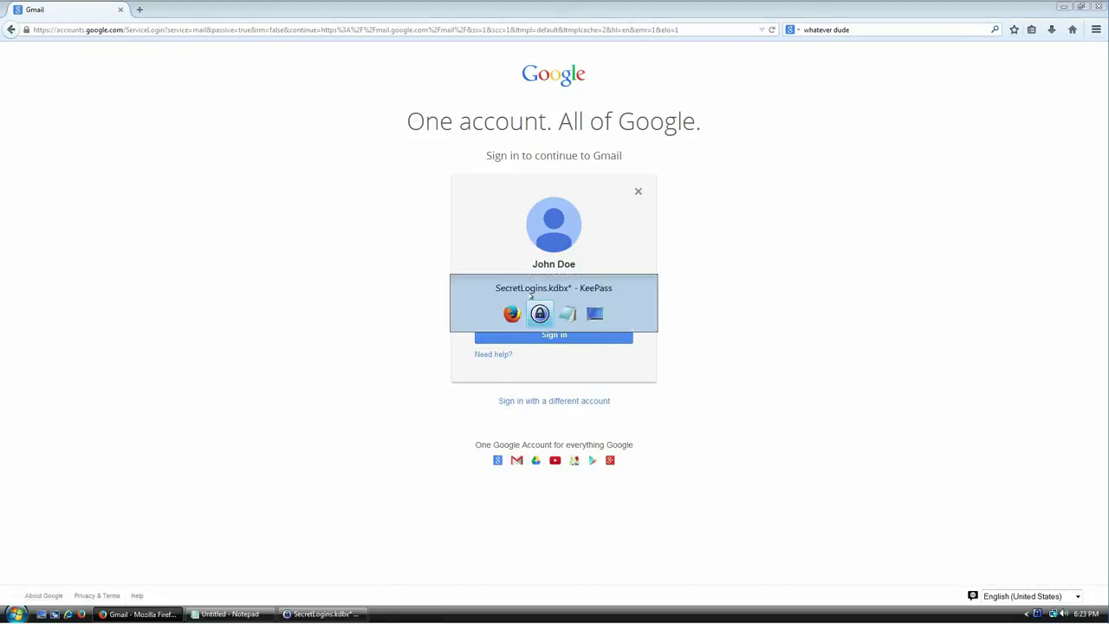
{"action": "key", "text": "alt+Tab"}
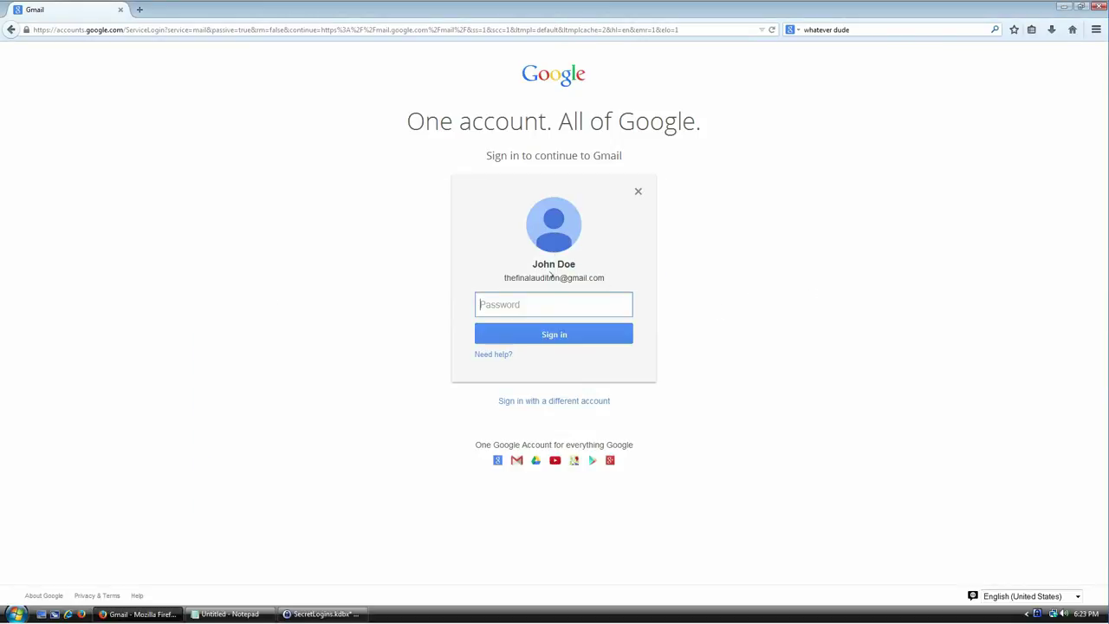
{"action": "key", "text": "alt+Tab"}
Step: Trim the override sequence to {PASSWORD}{ENTER}, save with OK, and return to Gmail's password field
{"action": "left_click", "coordinate": [414, 330]}
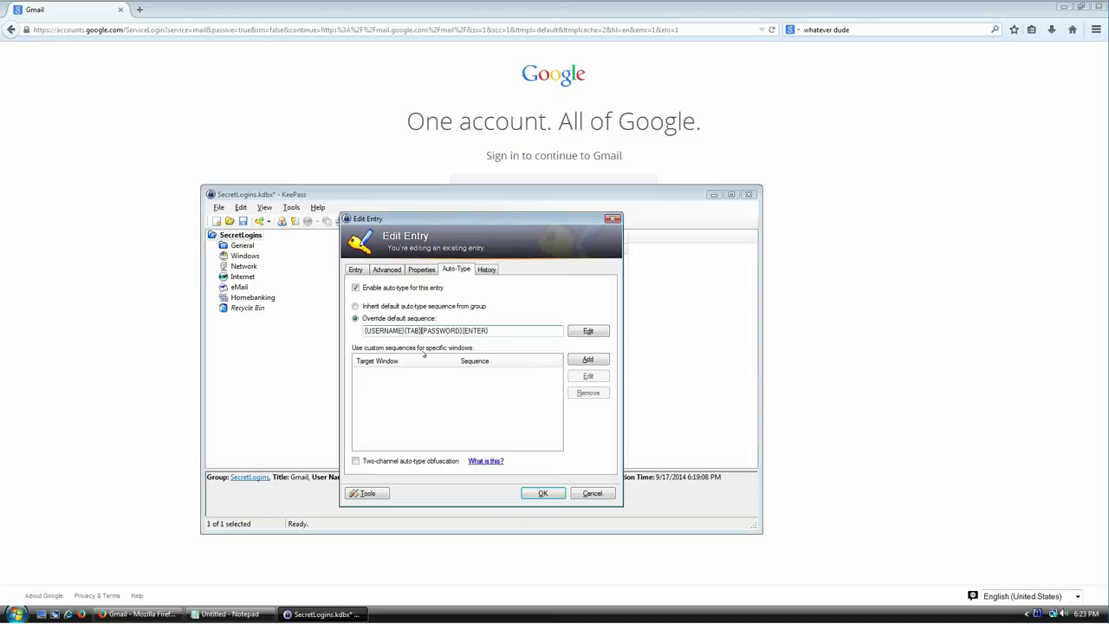
{"action": "key", "text": "shift+Home"}
{"action": "key", "text": "Delete"}
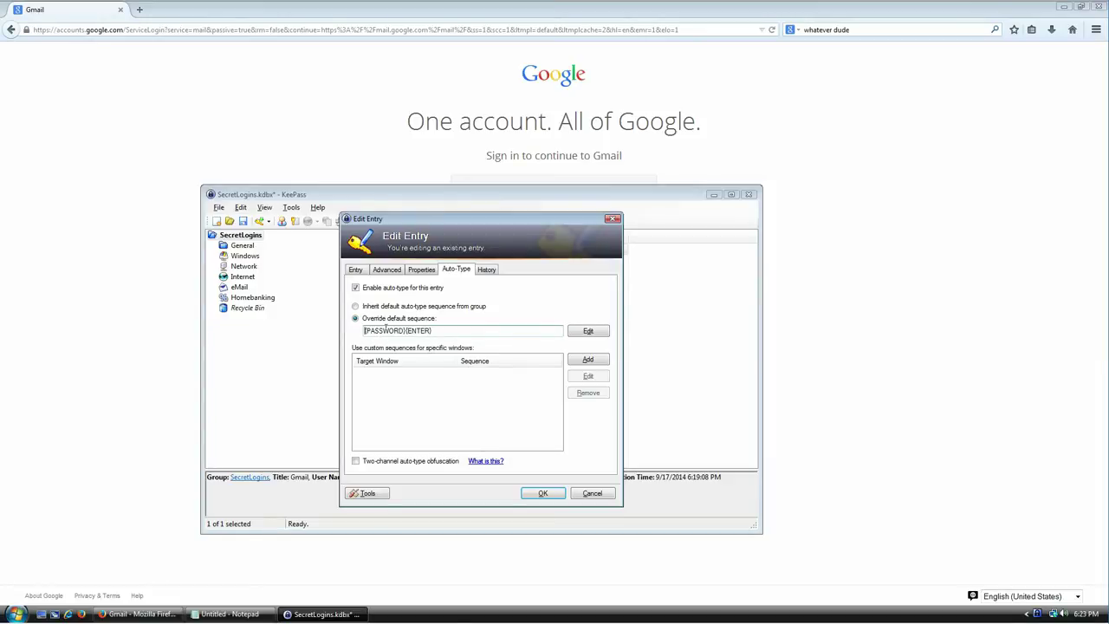
{"action": "left_click", "coordinate": [542, 492]}
{"action": "left_click", "coordinate": [856, 353]}
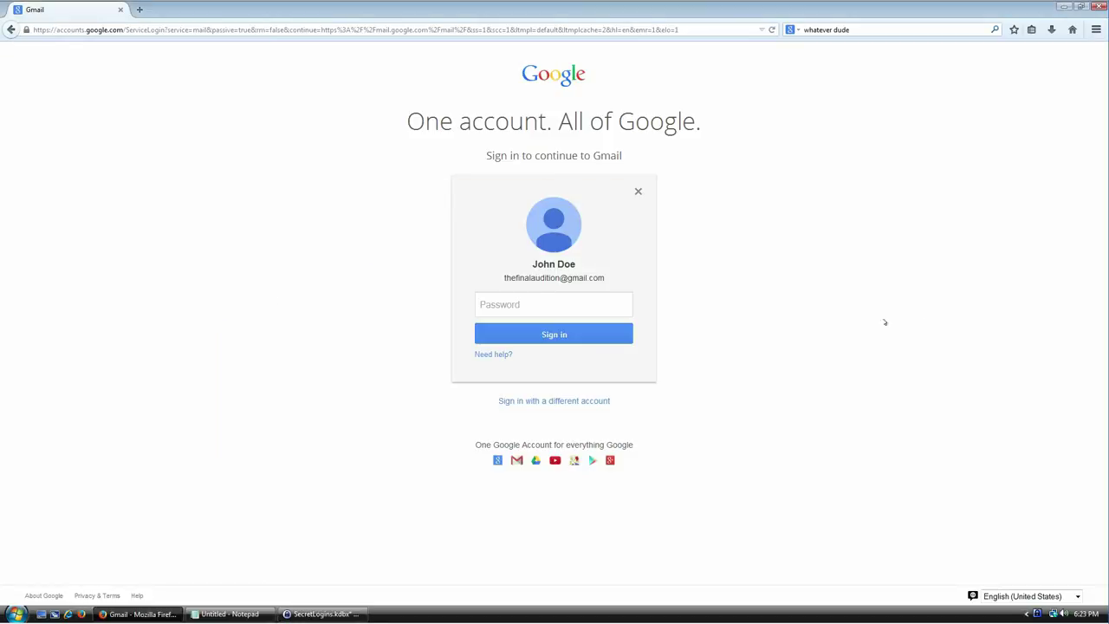
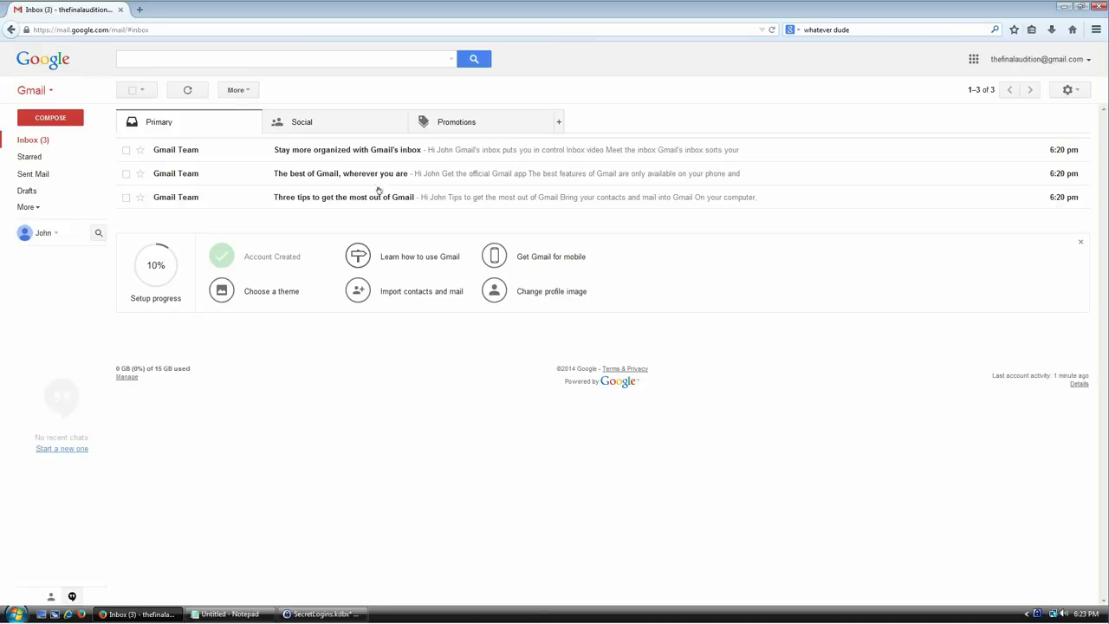
Step: Deselect the Gmail entry in KeePass and load amazon.com in a new browser tab
{"action": "left_click", "coordinate": [319, 614]}
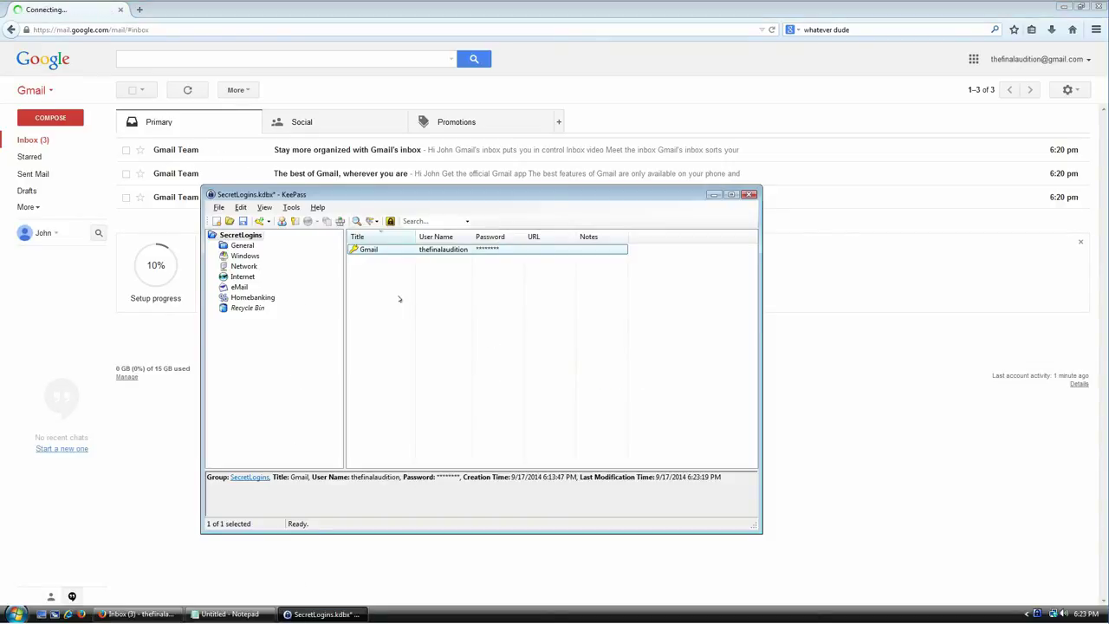
{"action": "left_click", "coordinate": [400, 300]}
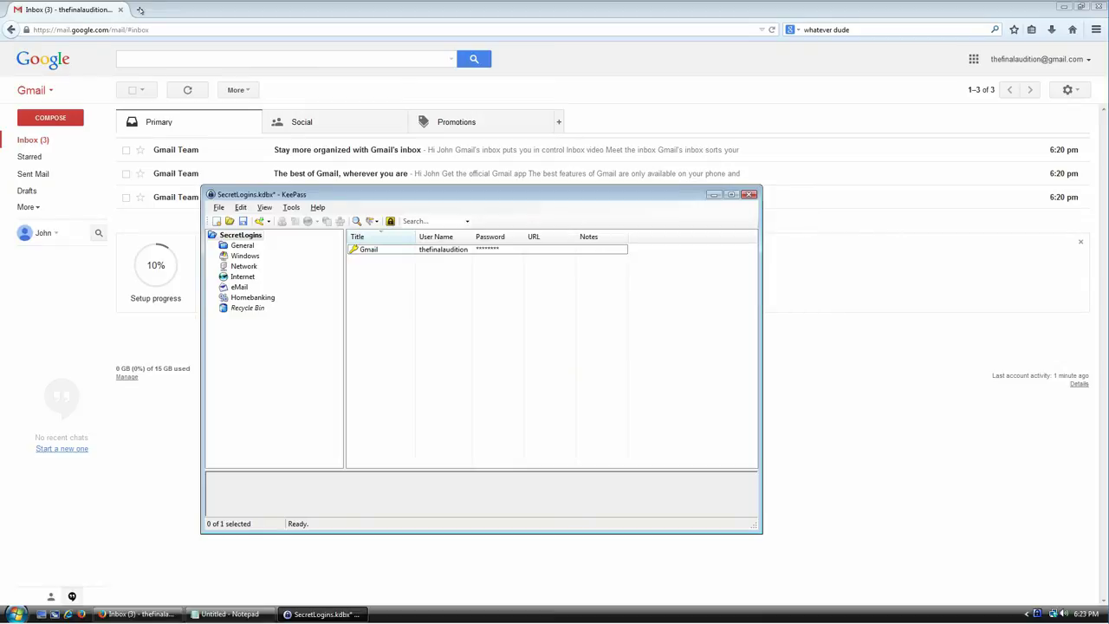
{"action": "left_click", "coordinate": [139, 10]}
{"action": "type", "text": "amazon"}
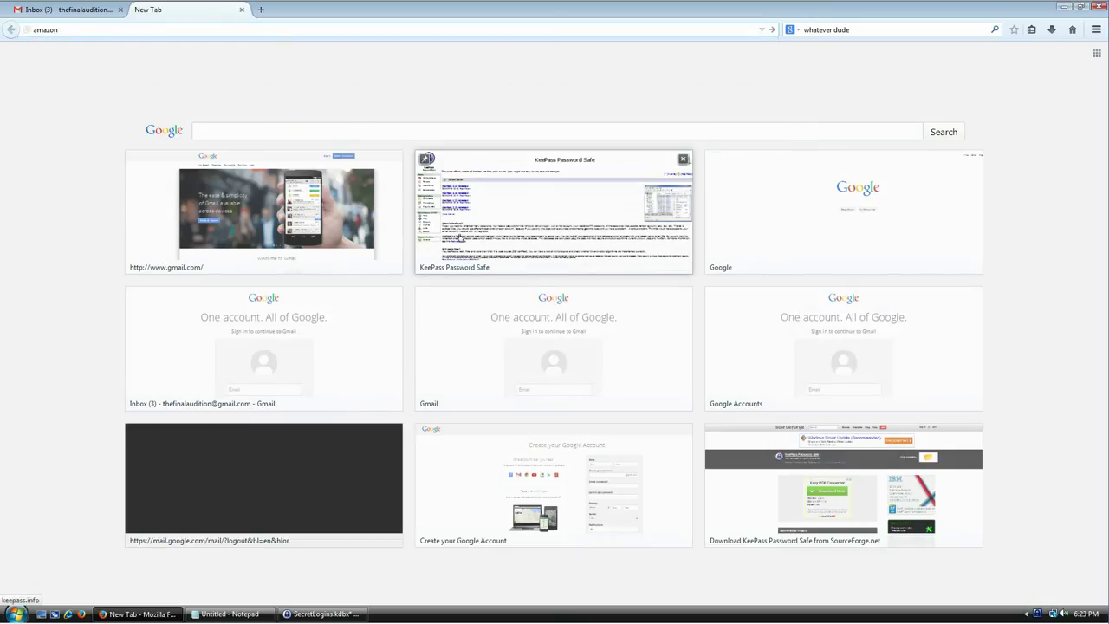
{"action": "key", "text": "Return"}
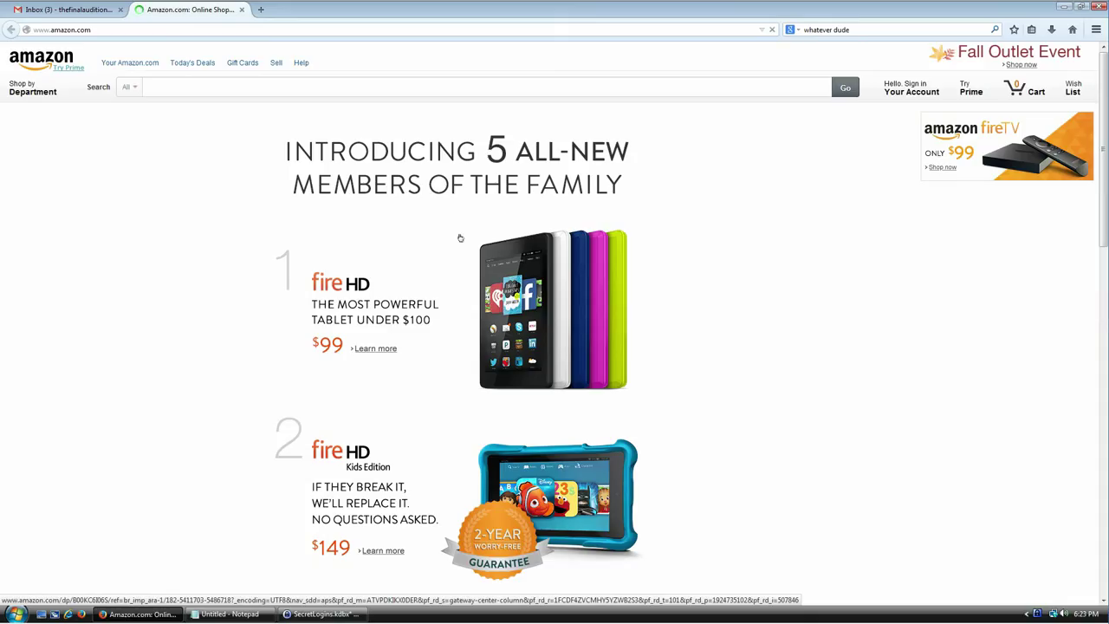
Step: Start a new Amazon account registration, enter the account holder's name, then return to KeePass
{"action": "mouse_move", "coordinate": [914, 90]}
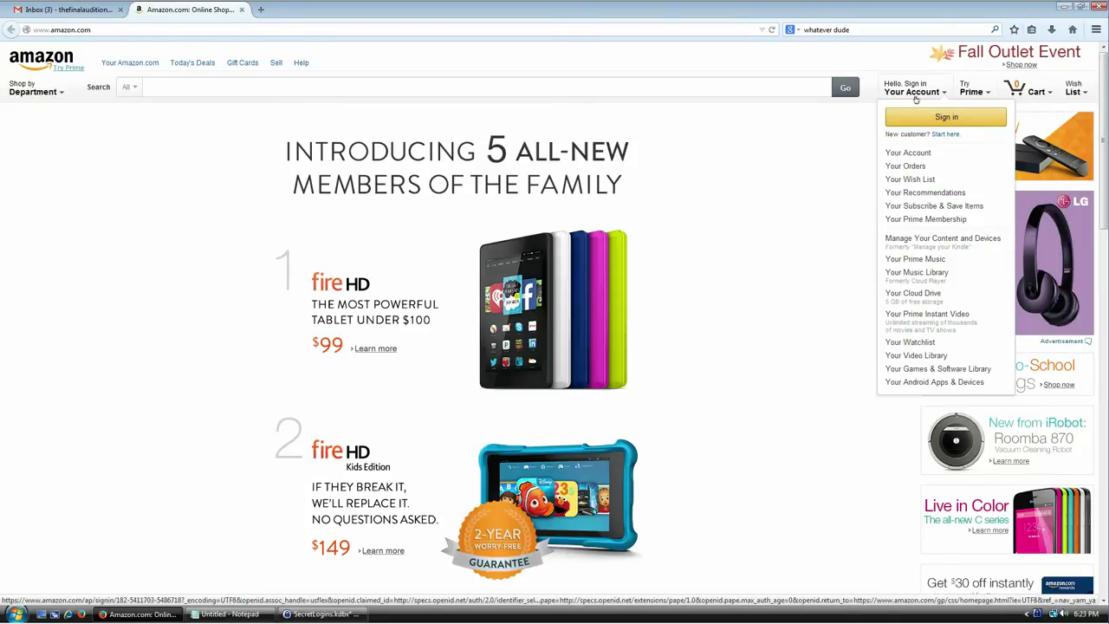
{"action": "left_click", "coordinate": [945, 134]}
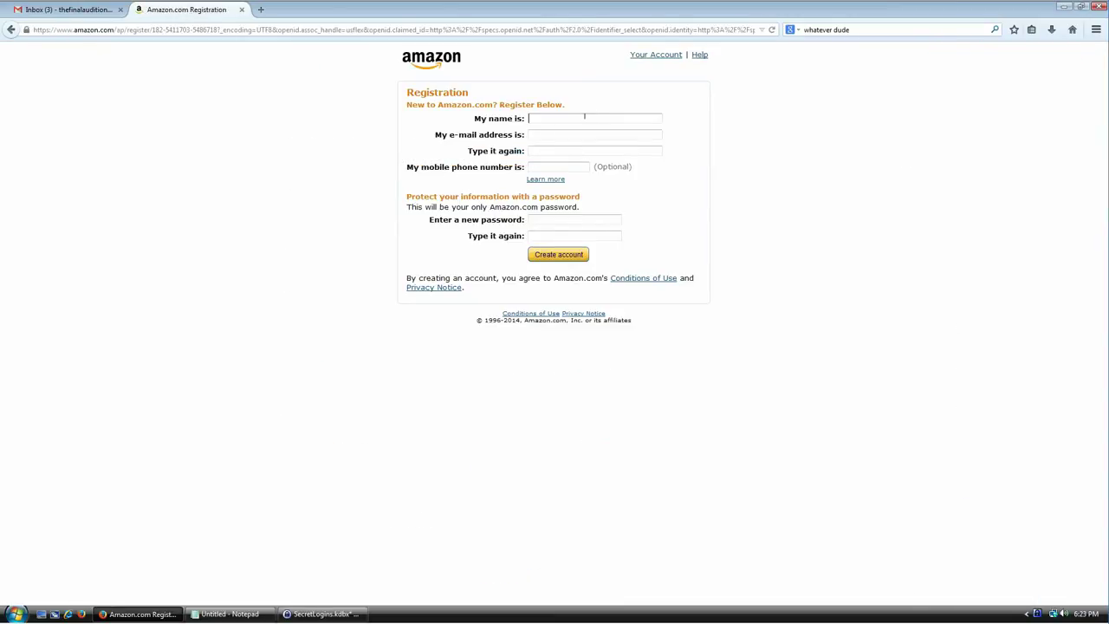
{"action": "type", "text": "John Doe"}
{"action": "key", "text": "Tab"}
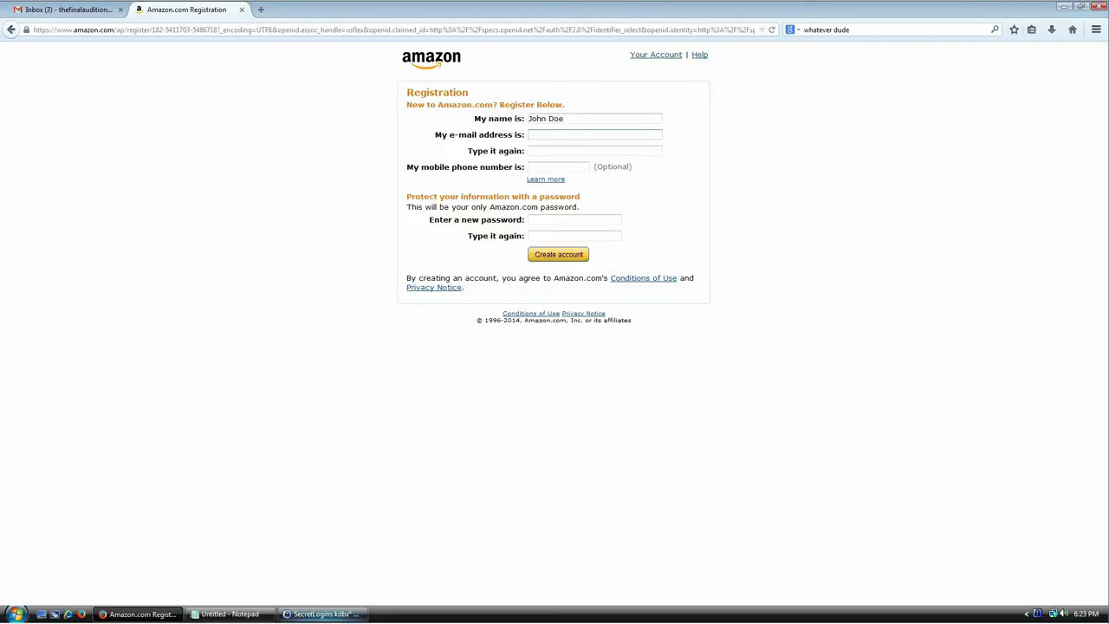
{"action": "left_click", "coordinate": [322, 614]}
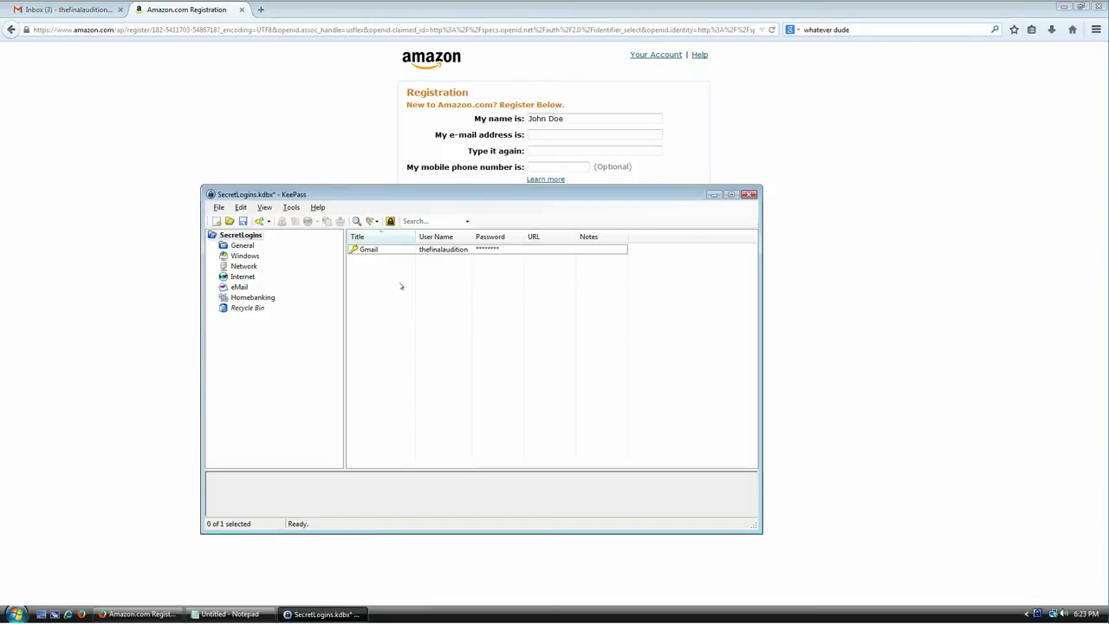
Step: Open the Gmail entry to check its user name and close it unchanged
{"action": "left_click", "coordinate": [362, 250]}
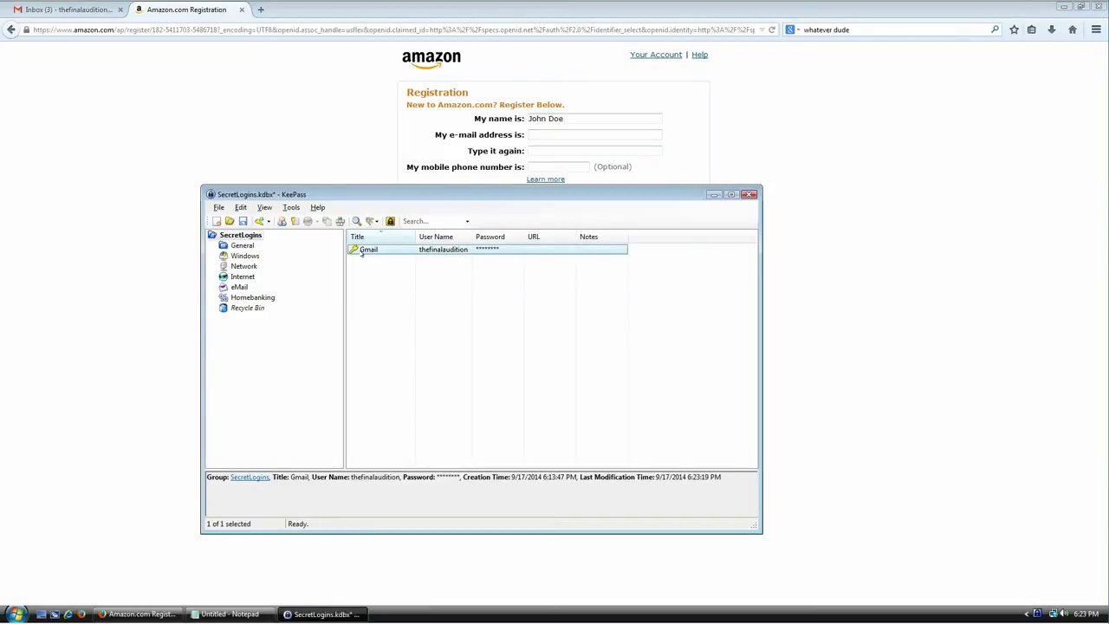
{"action": "double_click", "coordinate": [362, 251]}
{"action": "double_click", "coordinate": [424, 303]}
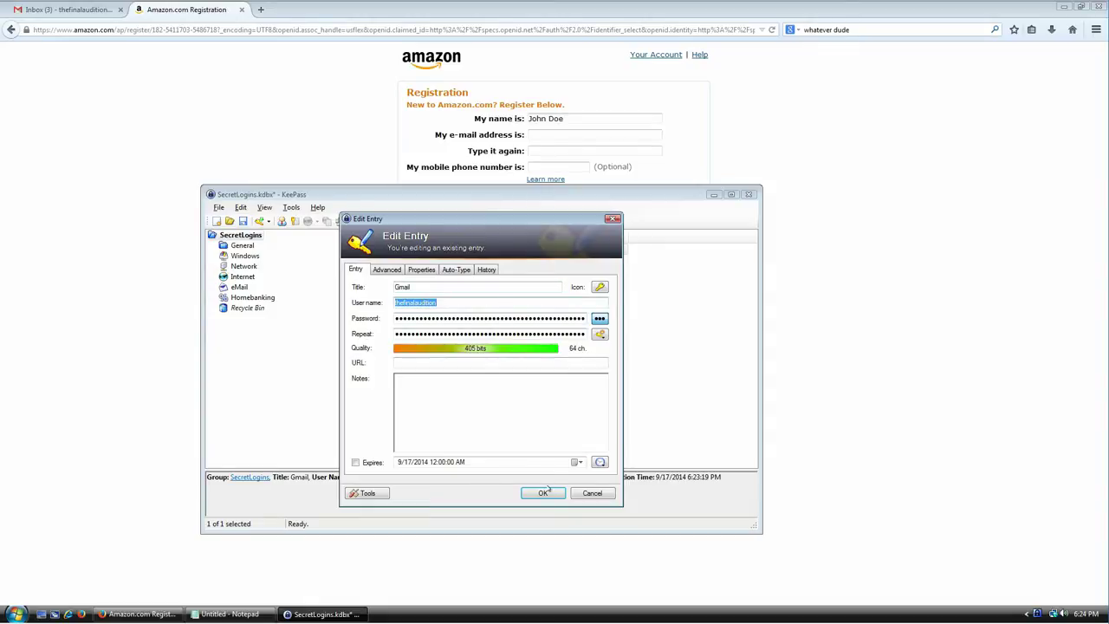
{"action": "left_click", "coordinate": [579, 494]}
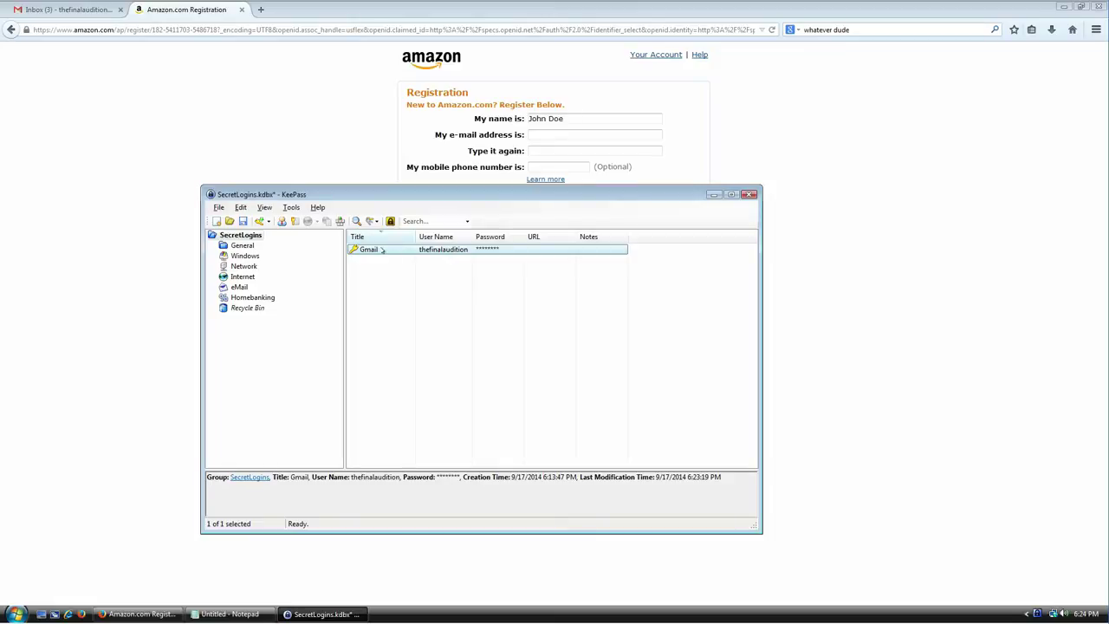
Step: Copy the Gmail entry's user name and go to Amazon's e-mail field
{"action": "right_click", "coordinate": [381, 250]}
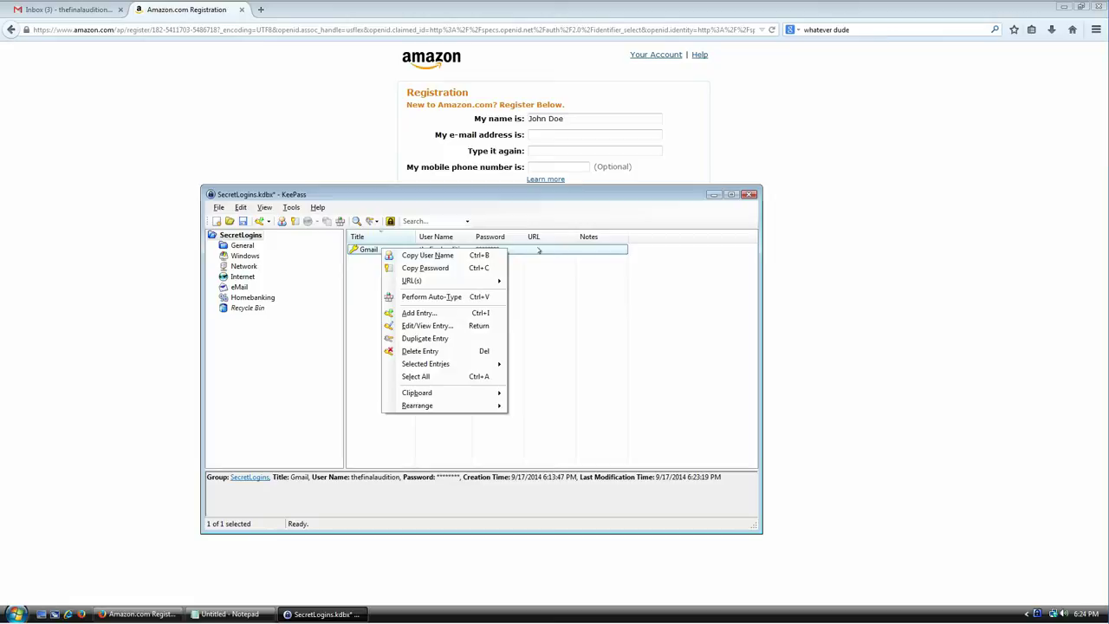
{"action": "left_click", "coordinate": [432, 254]}
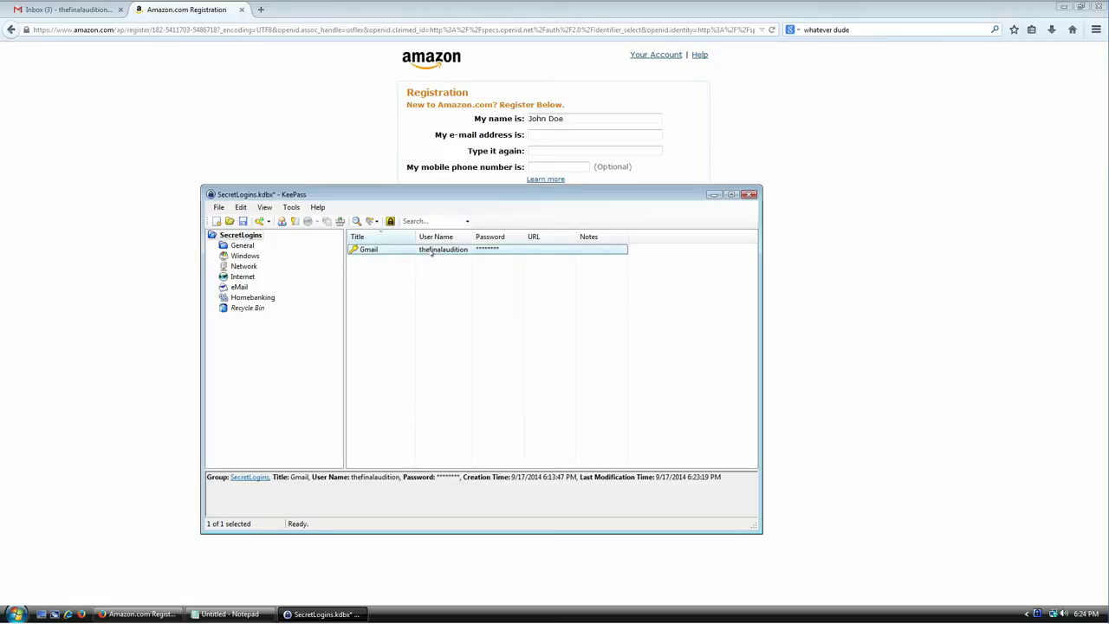
{"action": "left_click", "coordinate": [582, 135]}
{"action": "key", "text": "ctrl+v"}
{"action": "type", "text": "@"}
{"action": "key", "text": "BackSpace"}
{"action": "type", "text": "@gmail.com"}
{"action": "key", "text": "Tab"}
{"action": "key", "text": "ctrl+v"}
{"action": "type", "text": "@gn"}
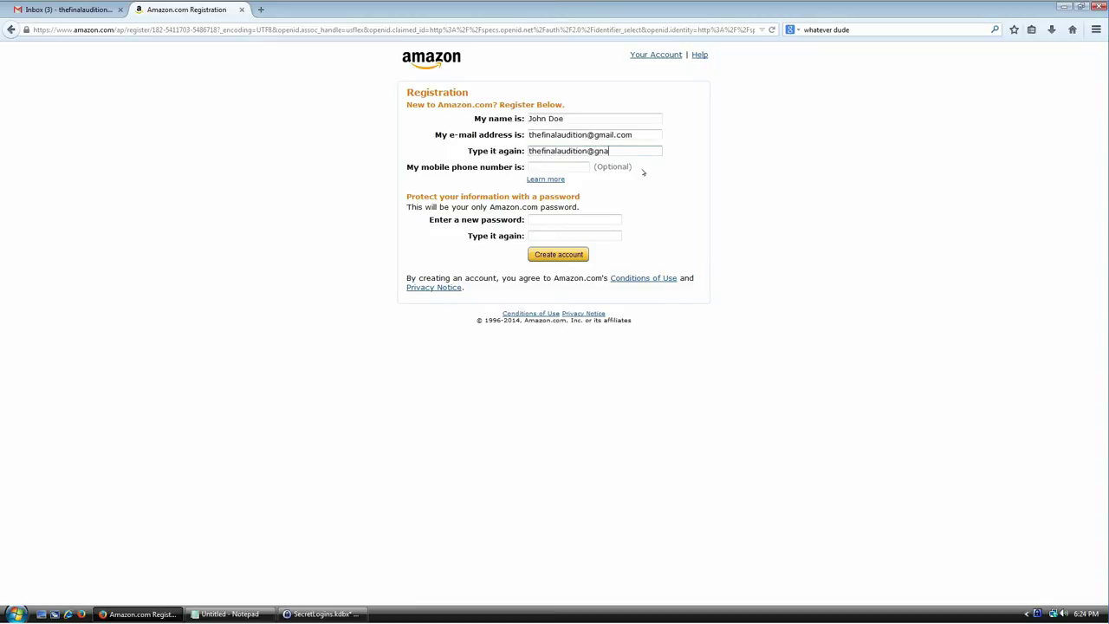
{"action": "key", "text": "BackSpace"}
{"action": "type", "text": "mail.com"}
{"action": "key", "text": "Tab"}
{"action": "left_click", "coordinate": [552, 218]}
{"action": "left_click", "coordinate": [323, 608]}
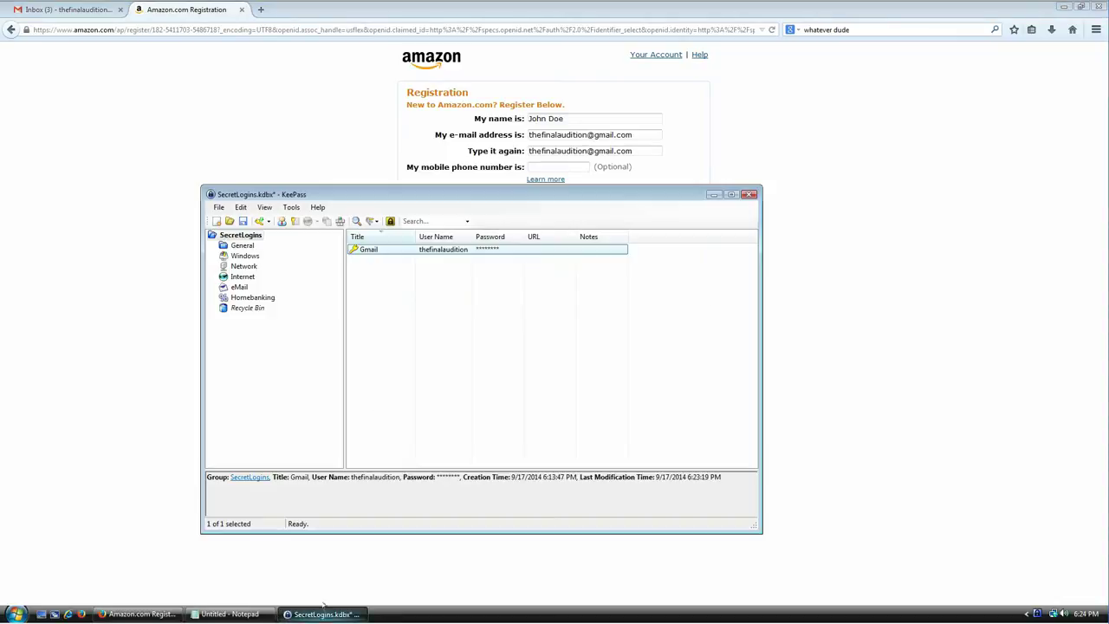
Step: Add a new KeePass entry titled amazon.com
{"action": "double_click", "coordinate": [386, 251]}
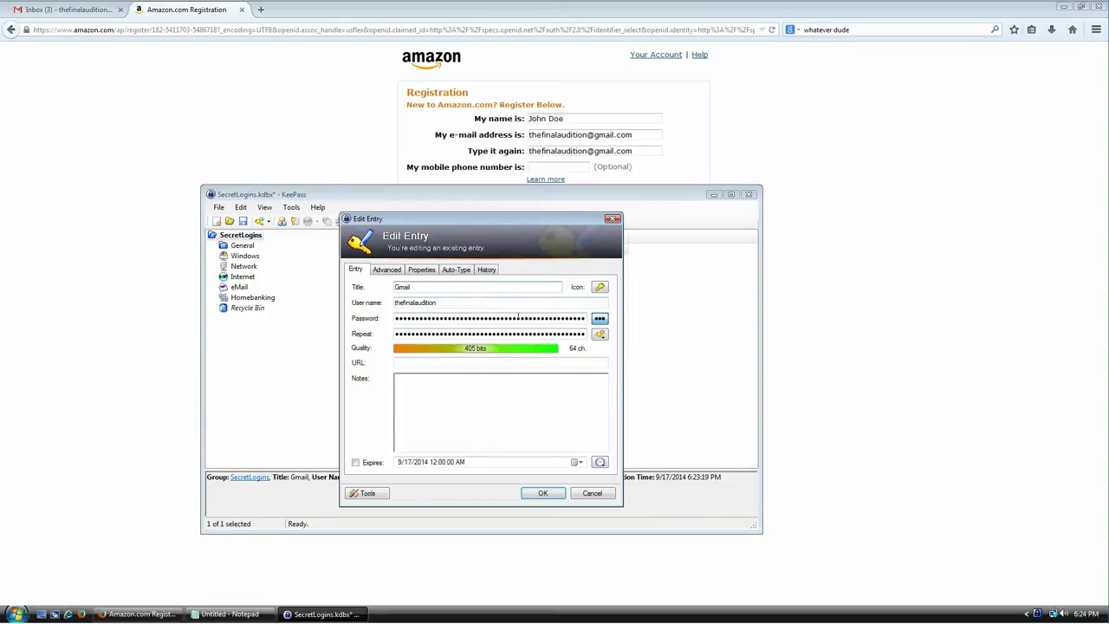
{"action": "left_click", "coordinate": [583, 494]}
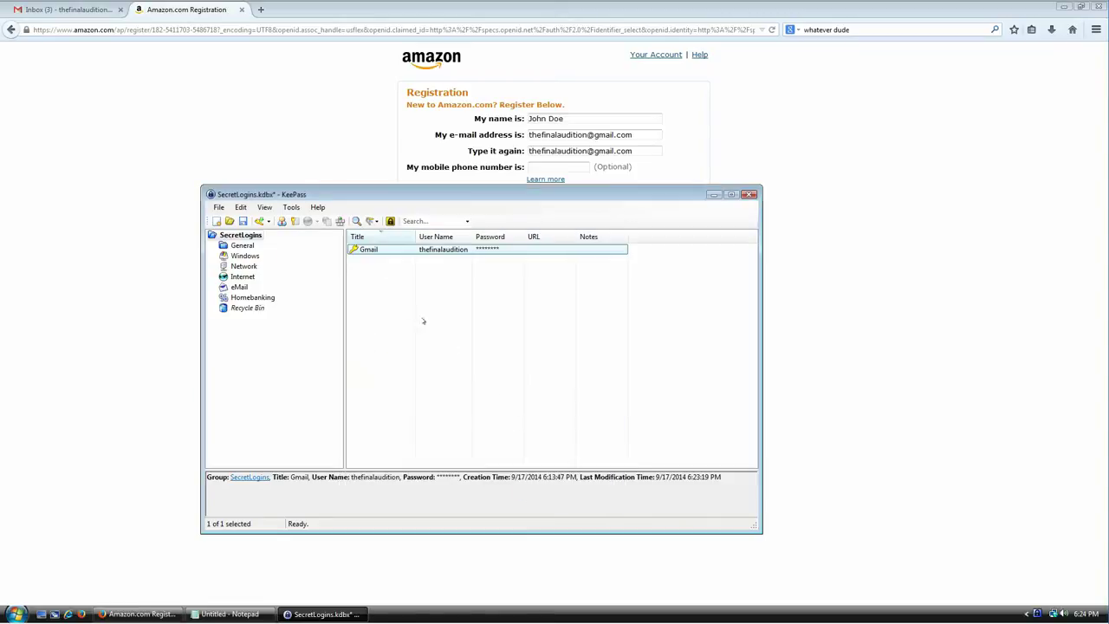
{"action": "right_click", "coordinate": [378, 266]}
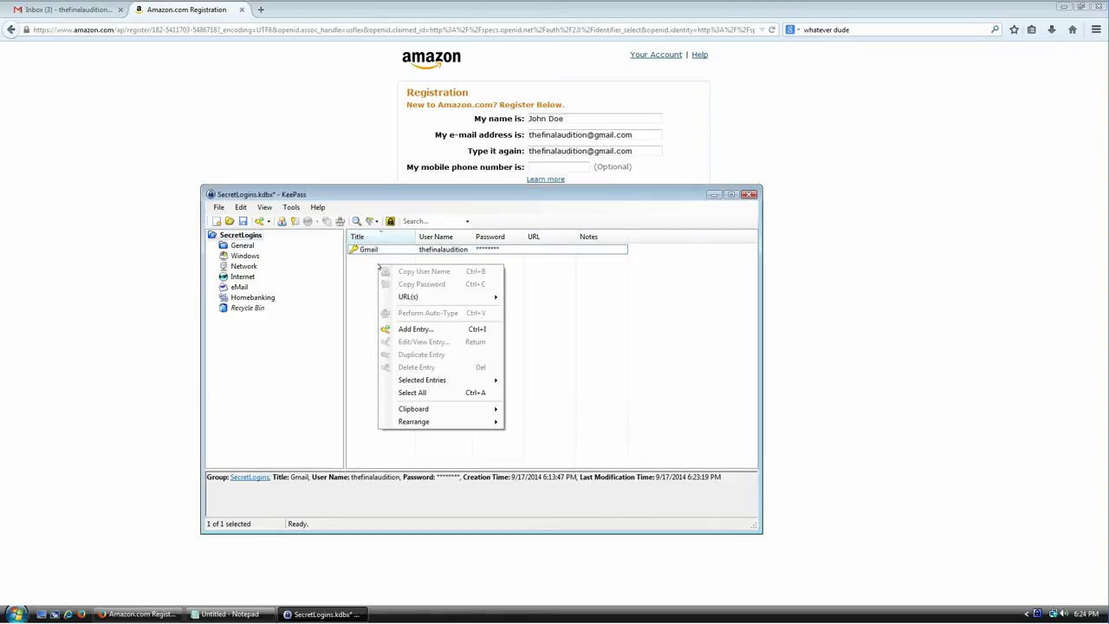
{"action": "left_click", "coordinate": [415, 329]}
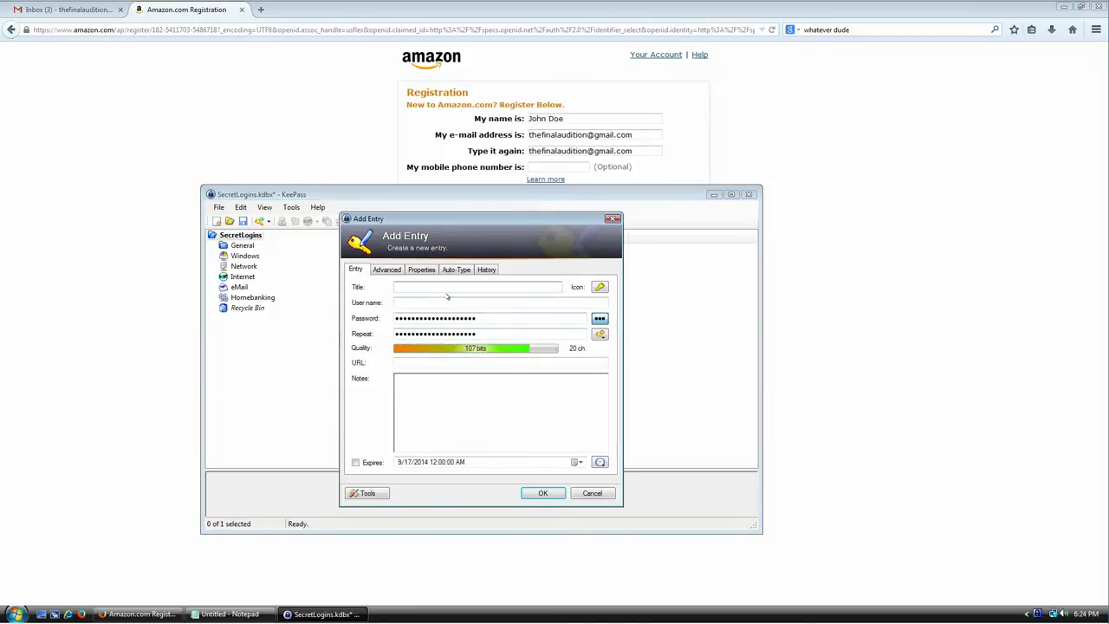
{"action": "type", "text": "amazon.com"}
{"action": "key", "text": "Tab"}
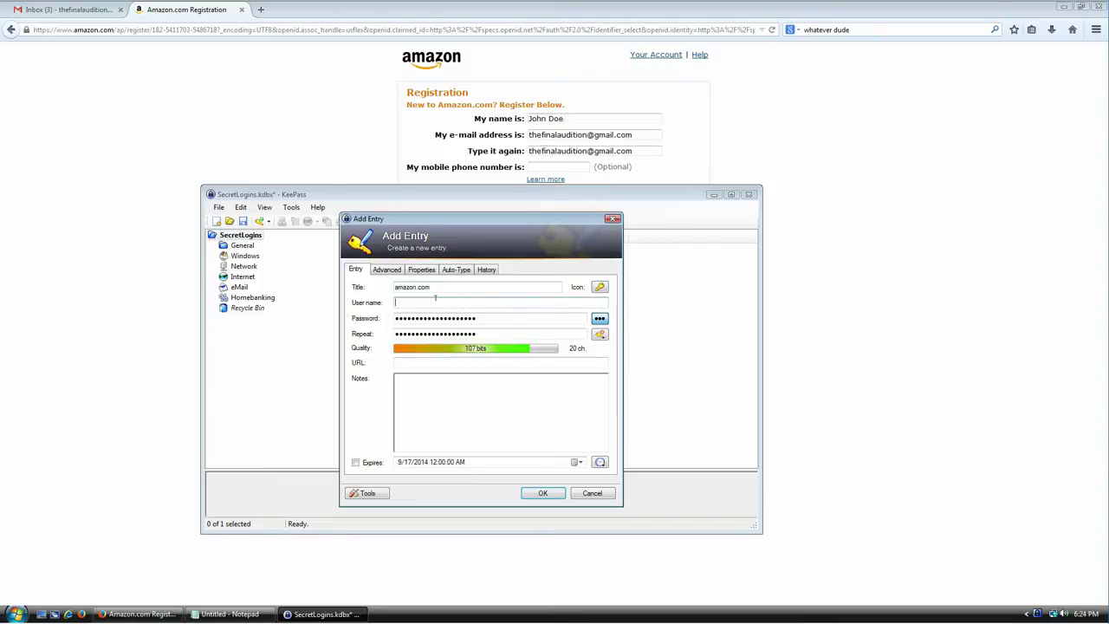
Step: Paste the Gmail address from the registration form as the entry's user name
{"action": "left_click_drag", "start_coordinate": [638, 135], "coordinate": [497, 134]}
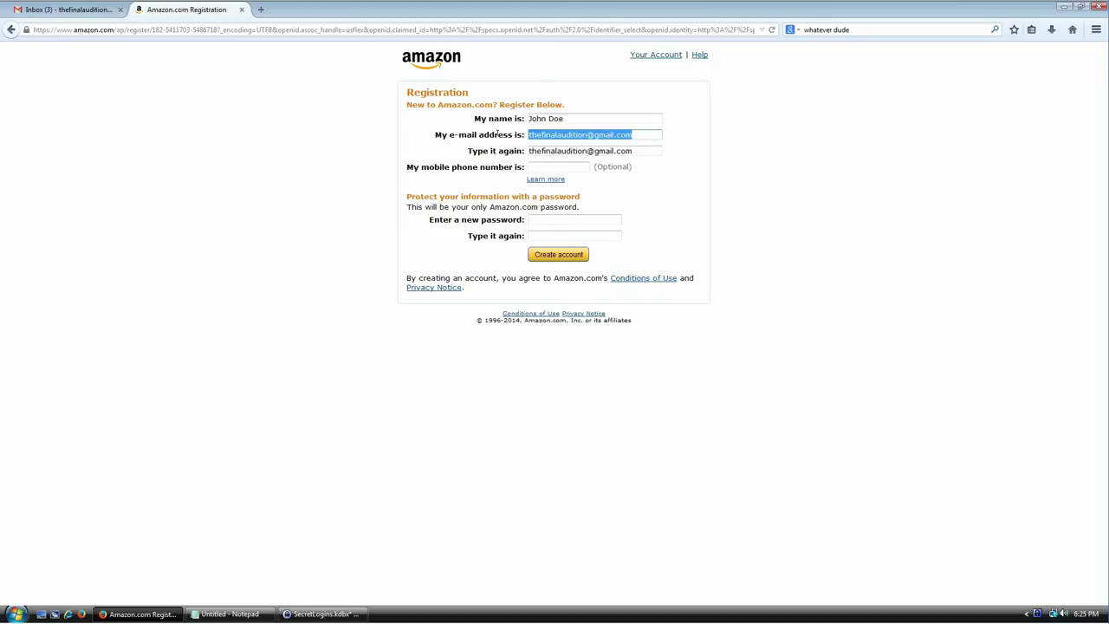
{"action": "left_click", "coordinate": [461, 332]}
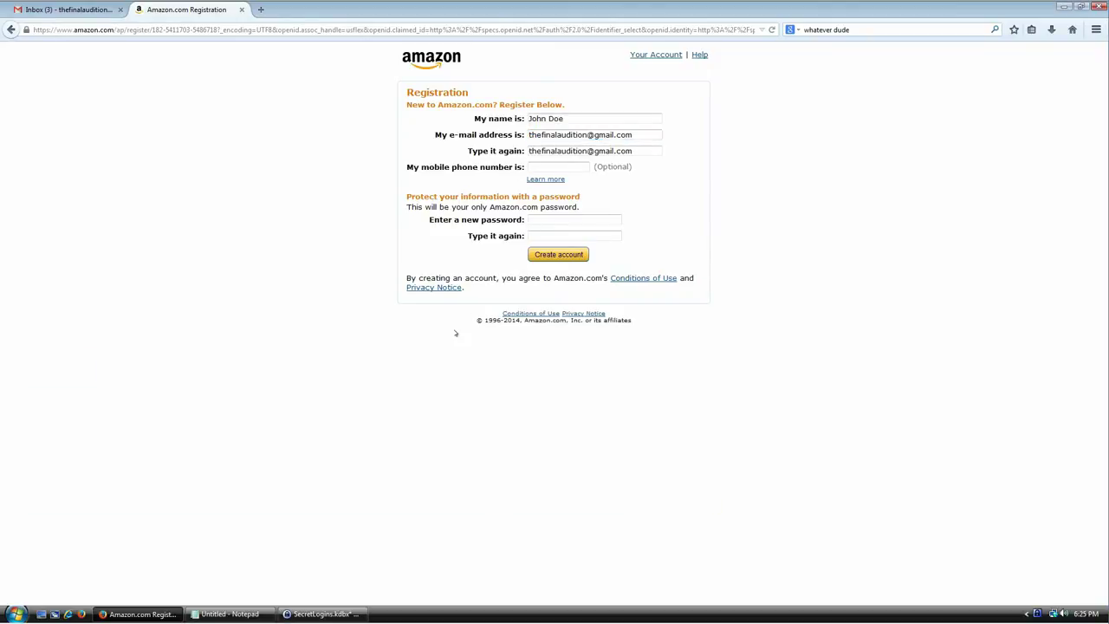
{"action": "left_click", "coordinate": [321, 613]}
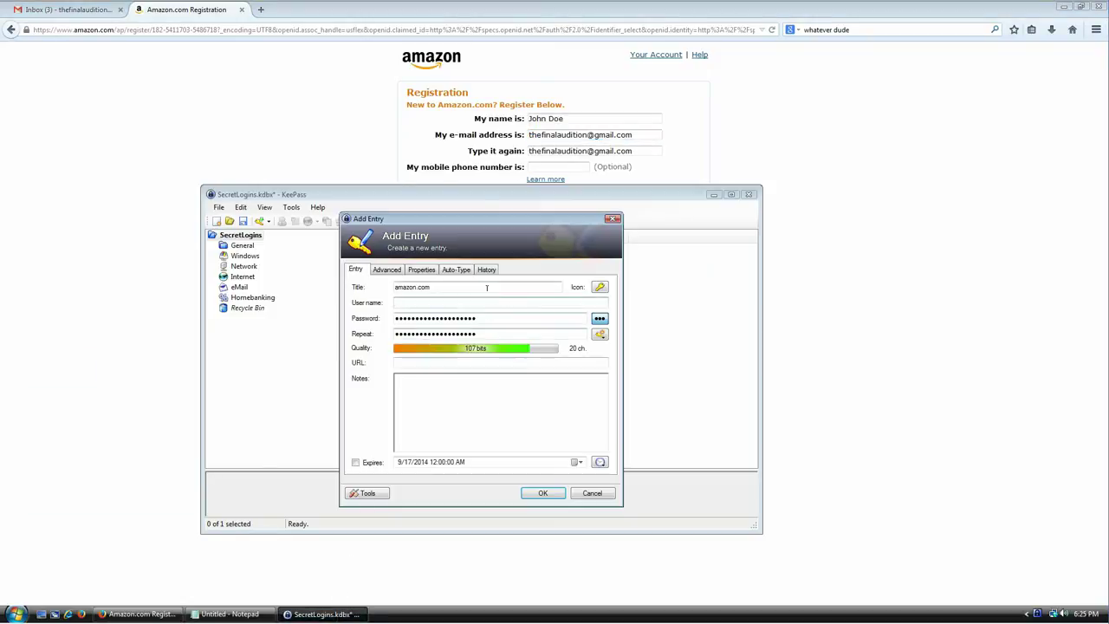
{"action": "key", "text": "ctrl+v"}
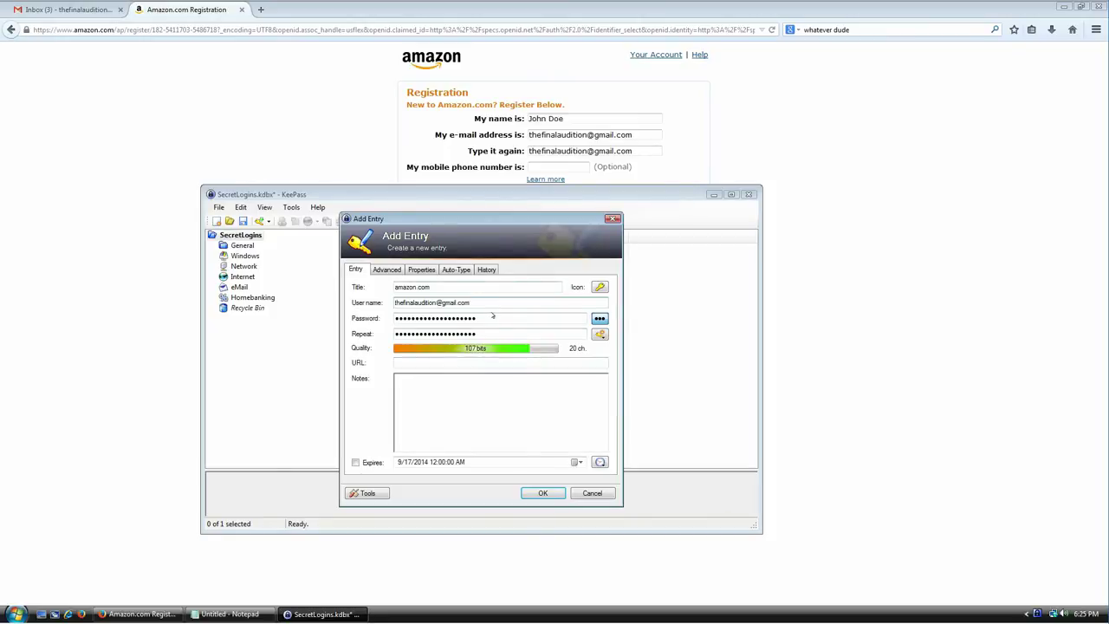
Step: Set the Password Generator to allow minus, underline and space characters at length 70, and preview samples
{"action": "left_click", "coordinate": [600, 335]}
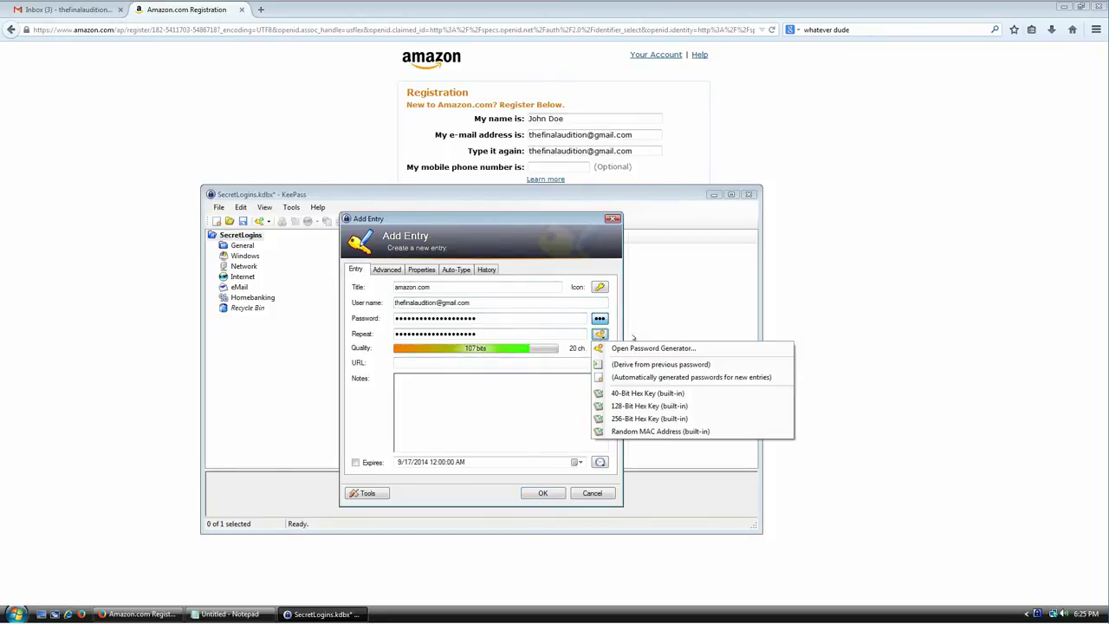
{"action": "left_click", "coordinate": [646, 348]}
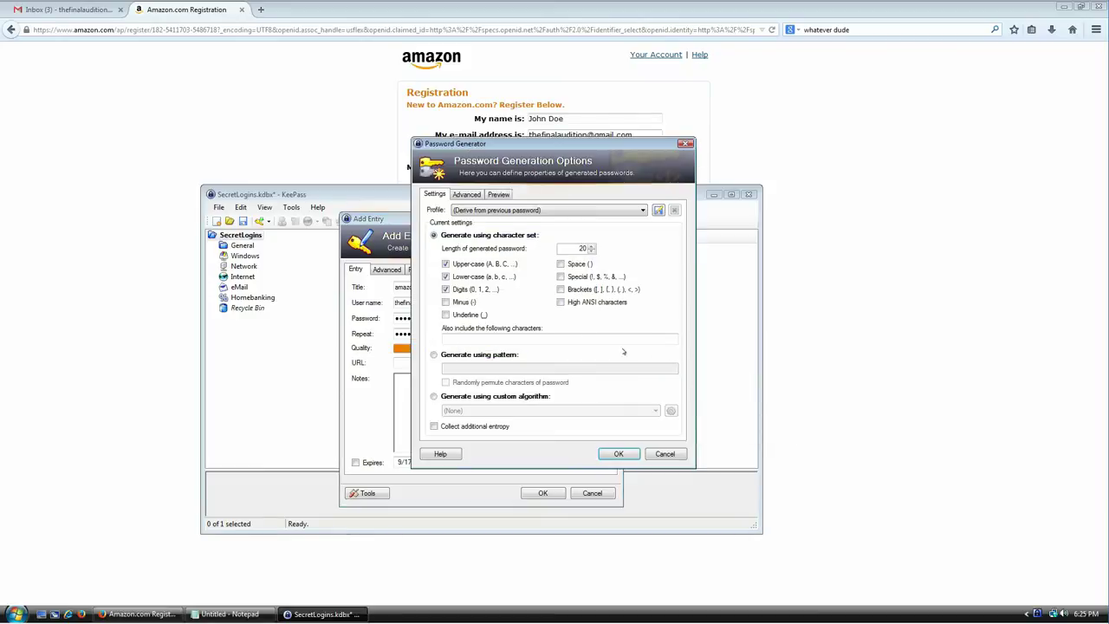
{"action": "left_click", "coordinate": [464, 303]}
{"action": "left_click", "coordinate": [465, 315]}
{"action": "left_click", "coordinate": [586, 266]}
{"action": "double_click", "coordinate": [571, 248]}
{"action": "type", "text": "70"}
{"action": "left_click", "coordinate": [500, 195]}
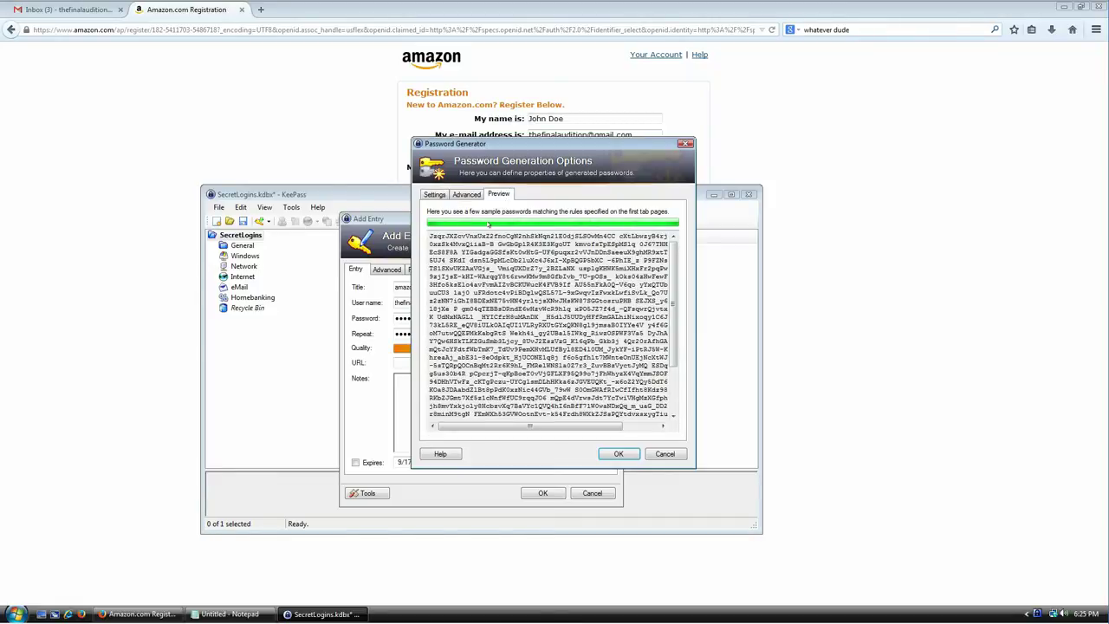
{"action": "left_click_drag", "start_coordinate": [490, 232], "coordinate": [512, 423]}
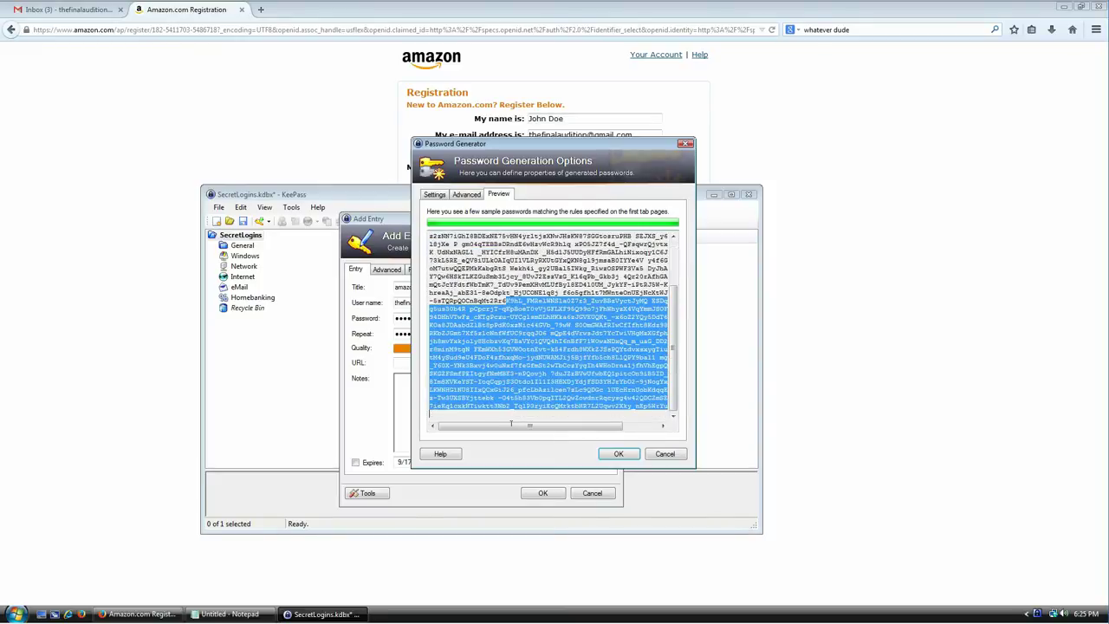
{"action": "left_click", "coordinate": [543, 397]}
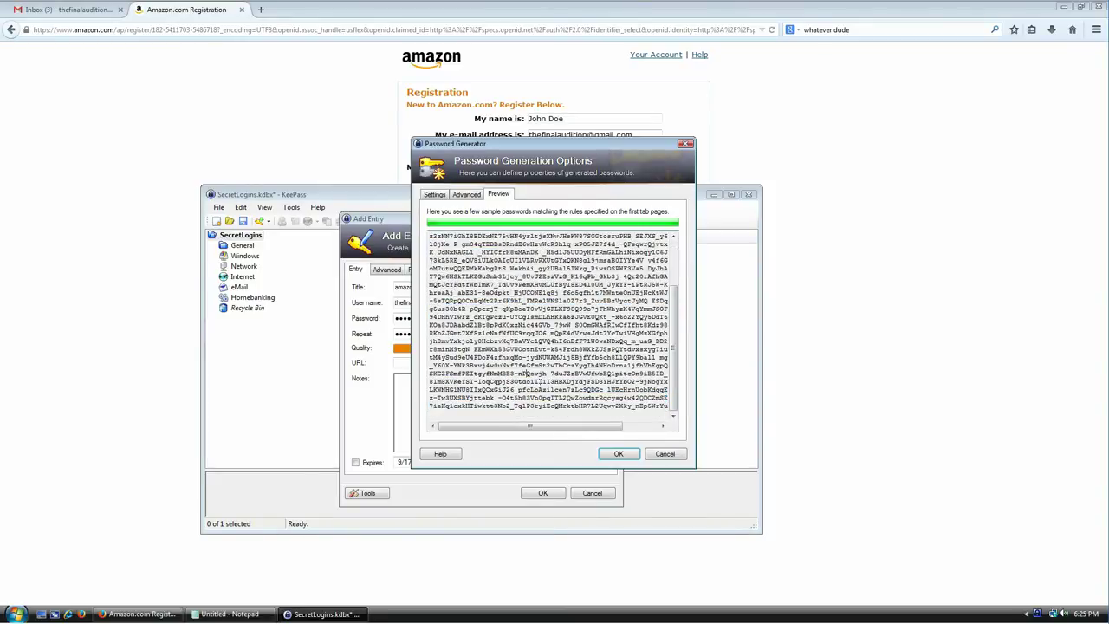
Step: Enable Collect additional entropy and gather 256 bits in the entropy collection window
{"action": "left_click", "coordinate": [437, 195]}
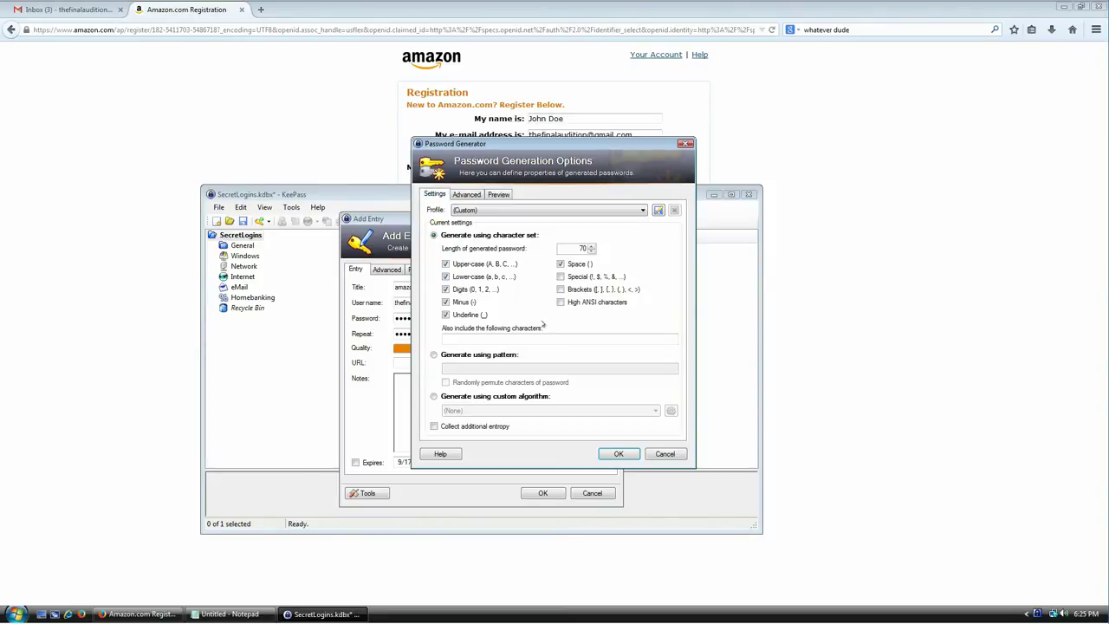
{"action": "left_click", "coordinate": [434, 425]}
{"action": "left_click", "coordinate": [618, 454]}
{"action": "mouse_move", "coordinate": [466, 319]}
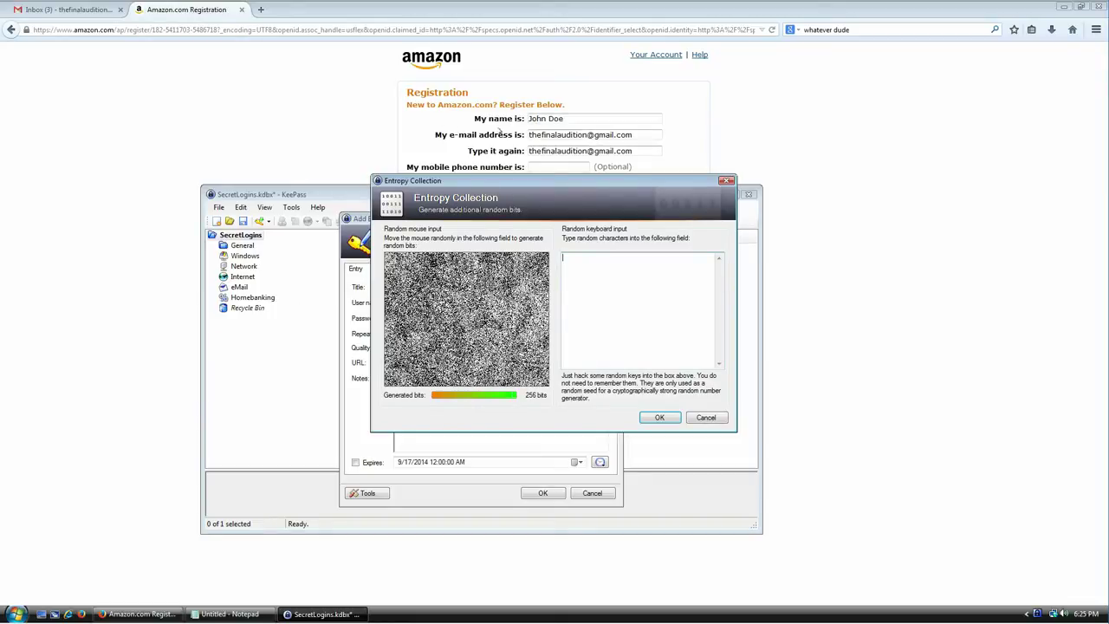
Step: Drag the Amazon registration form labels into the Random keyboard input box
{"action": "left_click", "coordinate": [404, 87]}
{"action": "left_click_drag", "start_coordinate": [404, 86], "coordinate": [584, 165]}
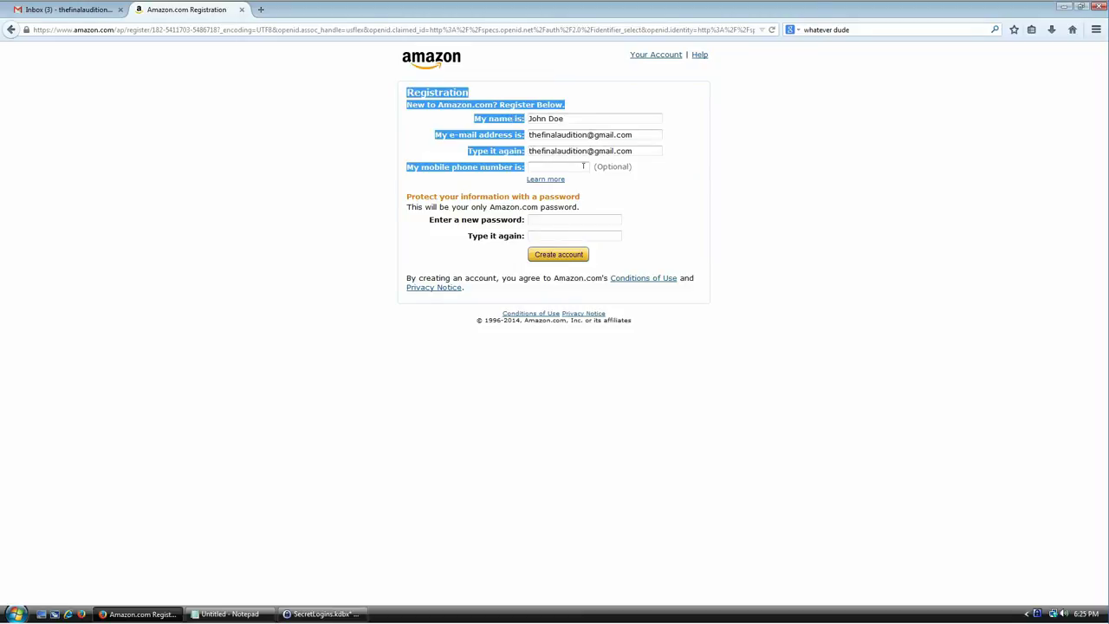
{"action": "left_click_drag", "start_coordinate": [341, 595], "coordinate": [631, 347]}
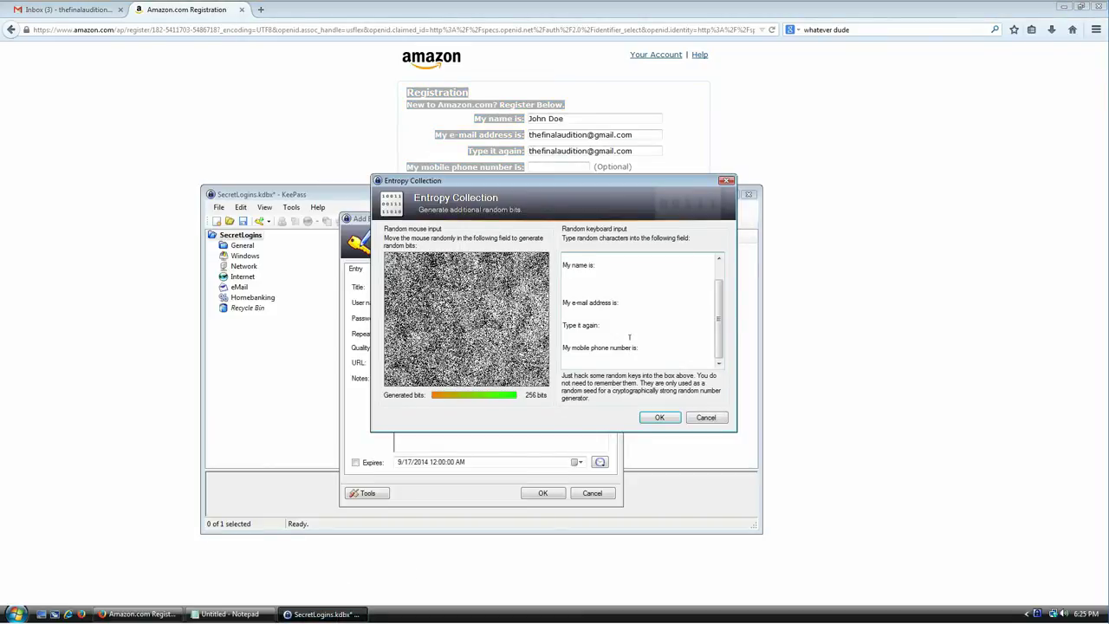
{"action": "scroll", "coordinate": [629, 338], "scroll_direction": "up", "scroll_amount": 1}
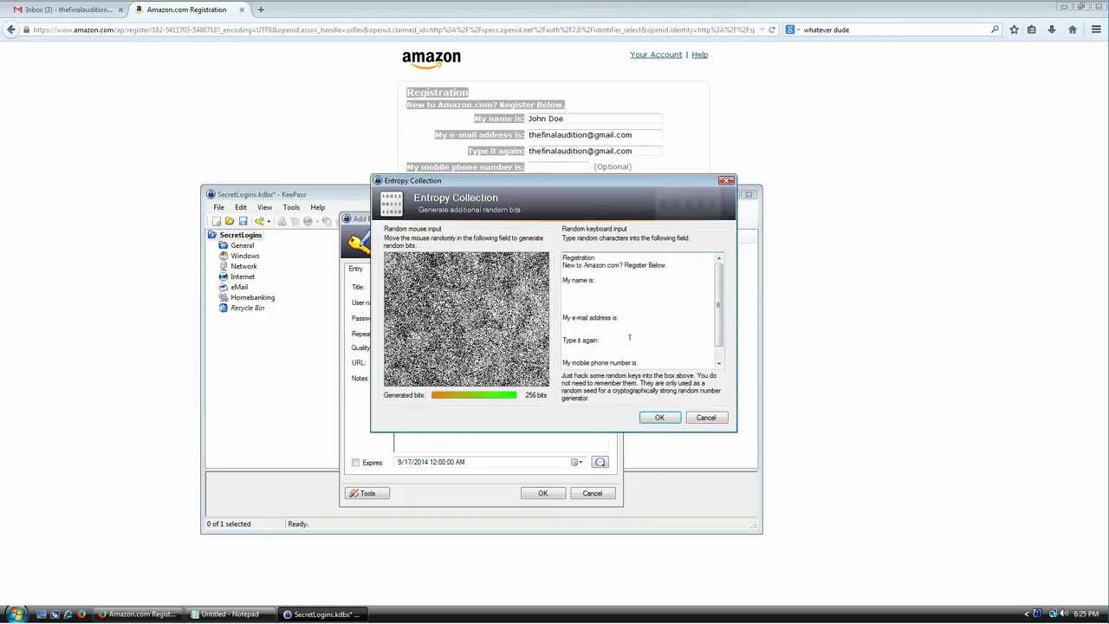
Step: Remove blank lines from the pasted text and finish entropy collection to generate the password
{"action": "key", "text": "Down"}
{"action": "key", "text": "Down"}
{"action": "key", "text": "Delete"}
{"action": "key", "text": "Delete"}
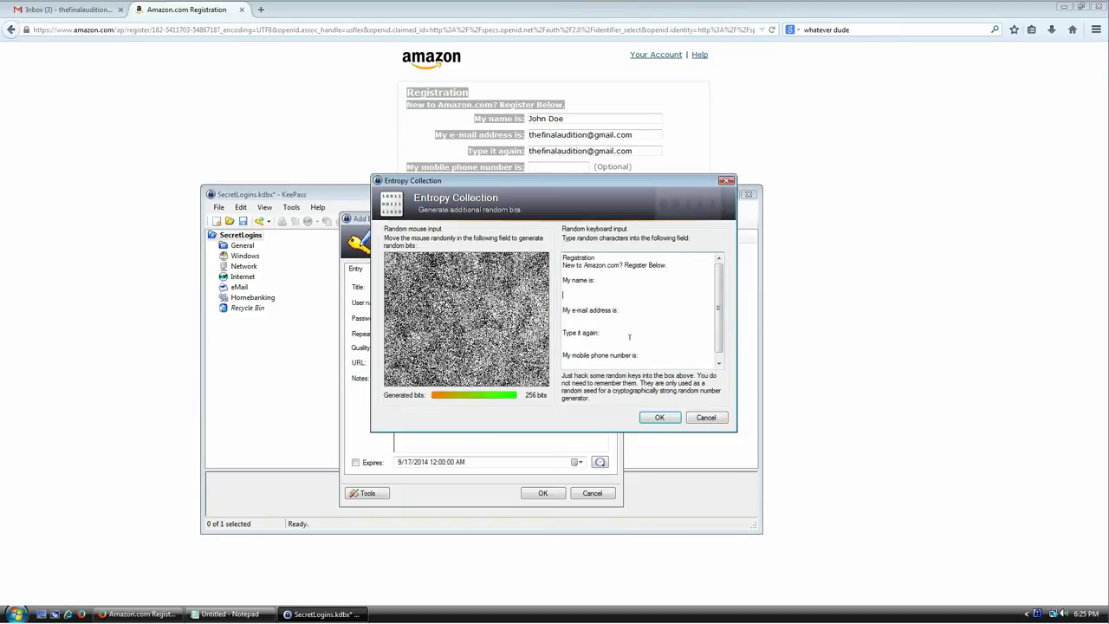
{"action": "key", "text": "Down"}
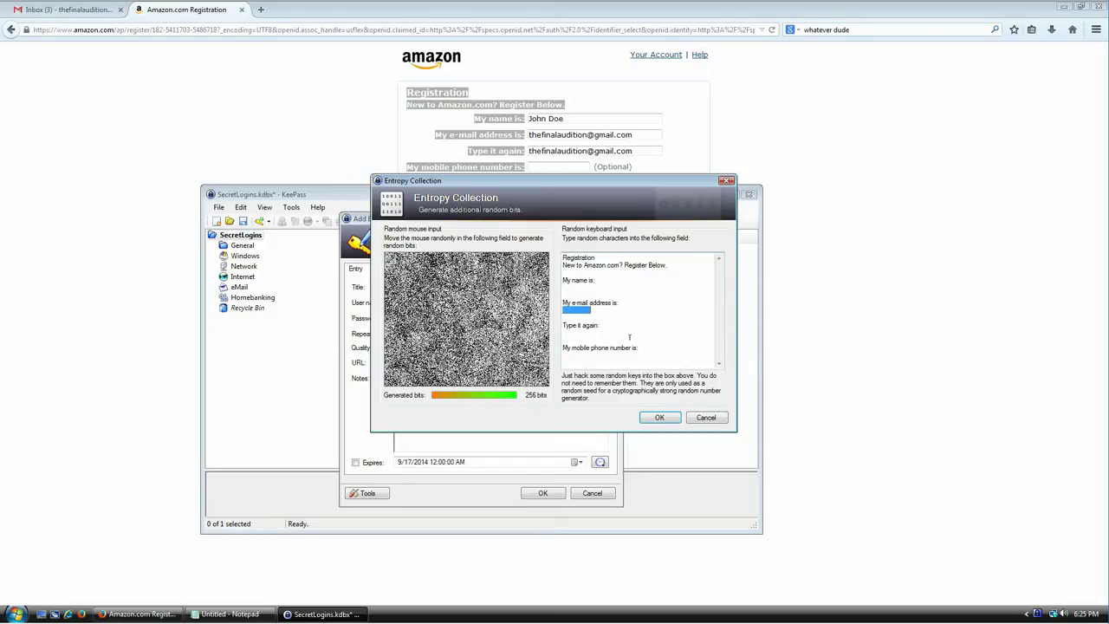
{"action": "key", "text": "Delete"}
{"action": "left_click_drag", "start_coordinate": [633, 340], "coordinate": [564, 227]}
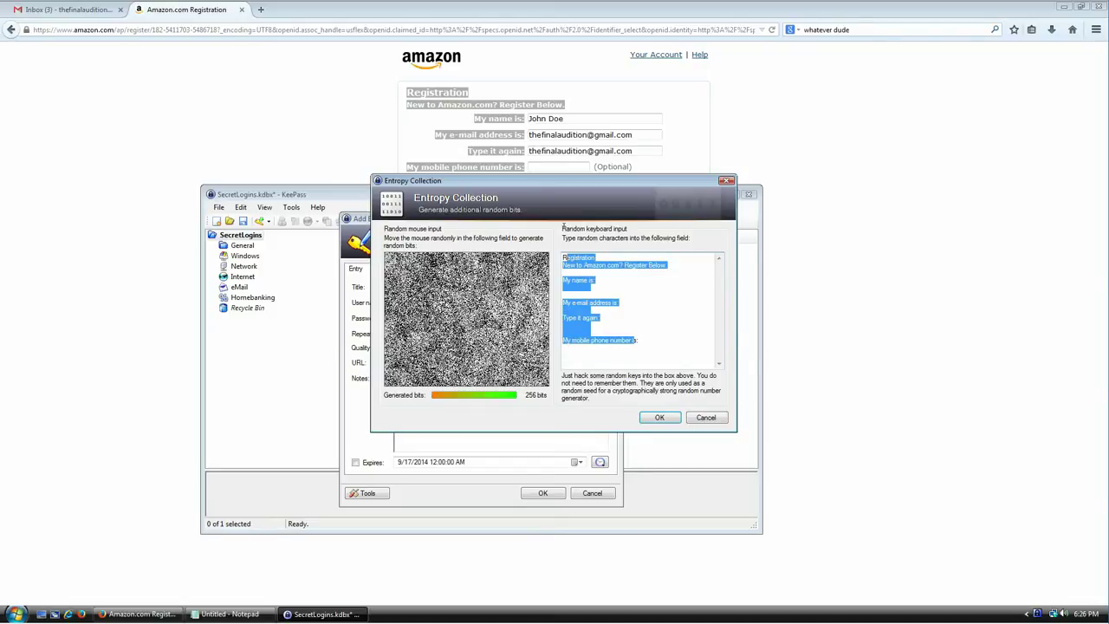
{"action": "left_click", "coordinate": [647, 268]}
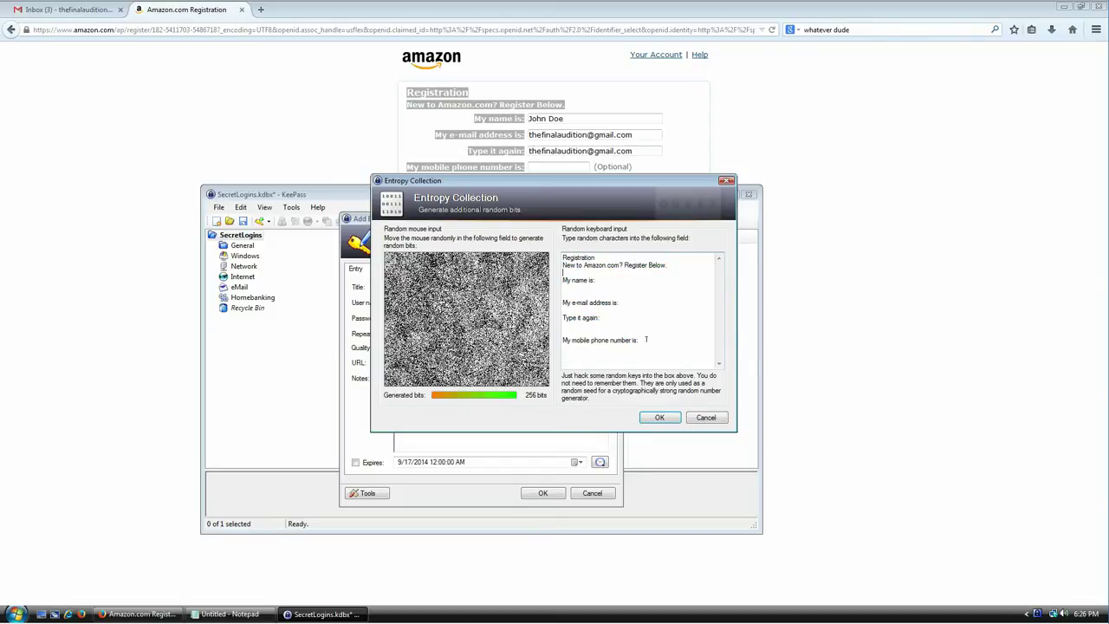
{"action": "left_click", "coordinate": [660, 418]}
Step: Save the amazon.com entry and create the Amazon account using its copied password
{"action": "left_click", "coordinate": [538, 491]}
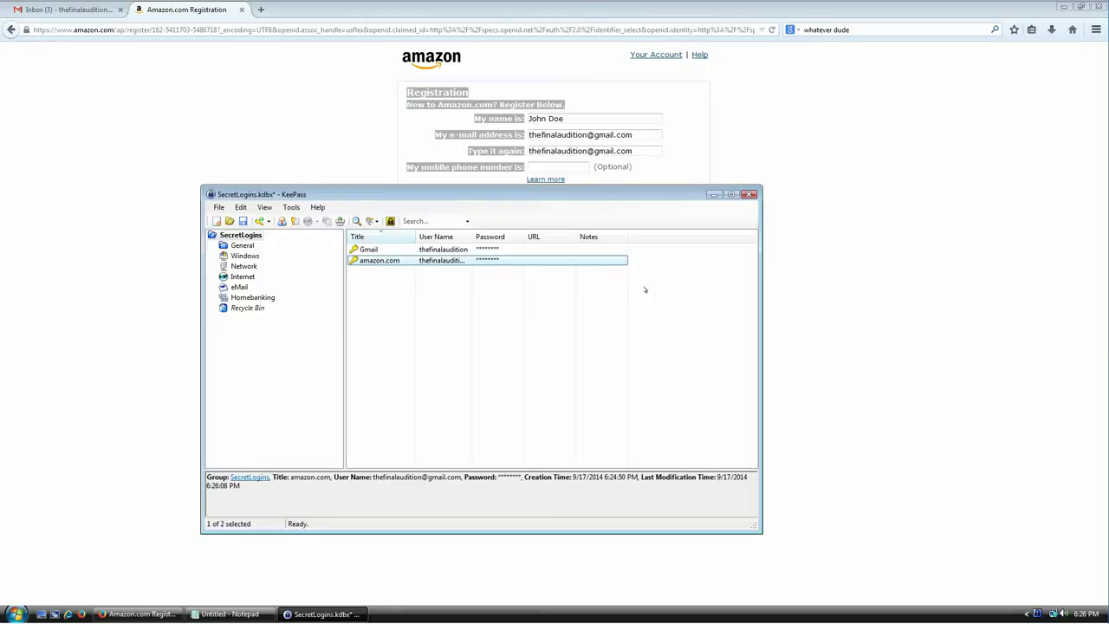
{"action": "key", "text": "ctrl+c"}
{"action": "left_click", "coordinate": [568, 219]}
{"action": "key", "text": "ctrl+v"}
{"action": "key", "text": "Tab"}
{"action": "key", "text": "ctrl+v"}
{"action": "left_click", "coordinate": [575, 256]}
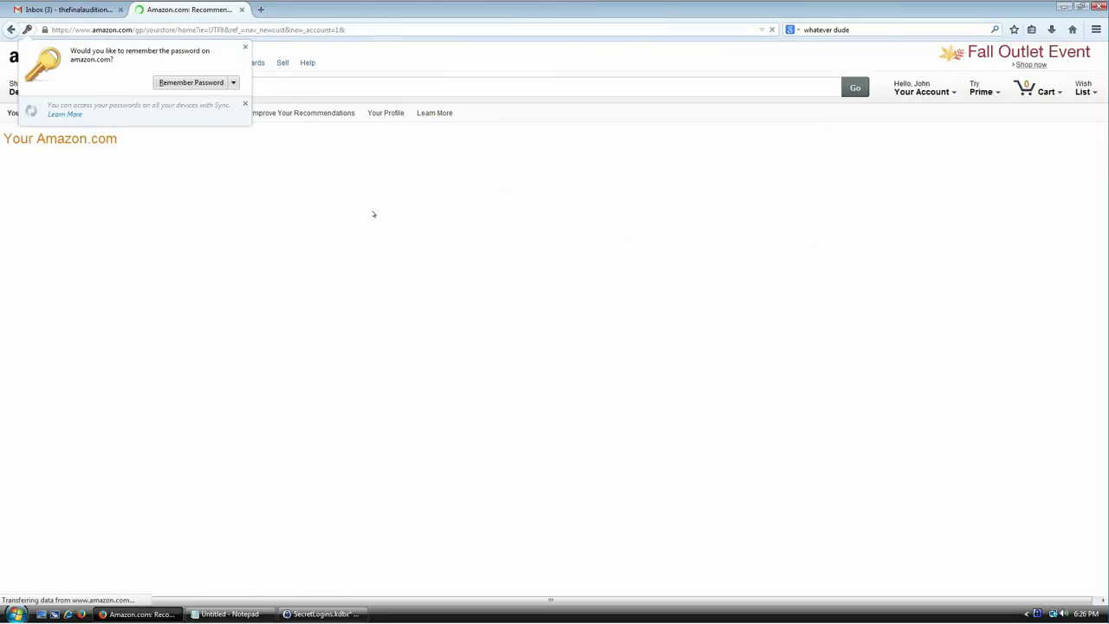
Step: Go to Amazon's Your Account page, then return to KeePass
{"action": "left_click", "coordinate": [901, 86]}
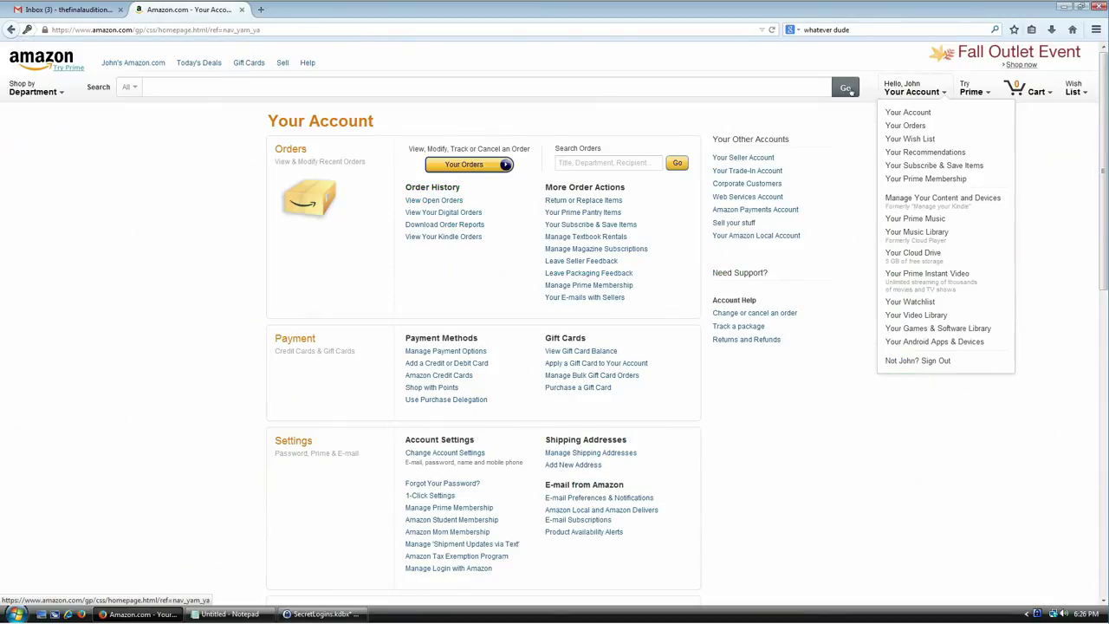
{"action": "left_click", "coordinate": [908, 112]}
{"action": "left_click", "coordinate": [320, 613]}
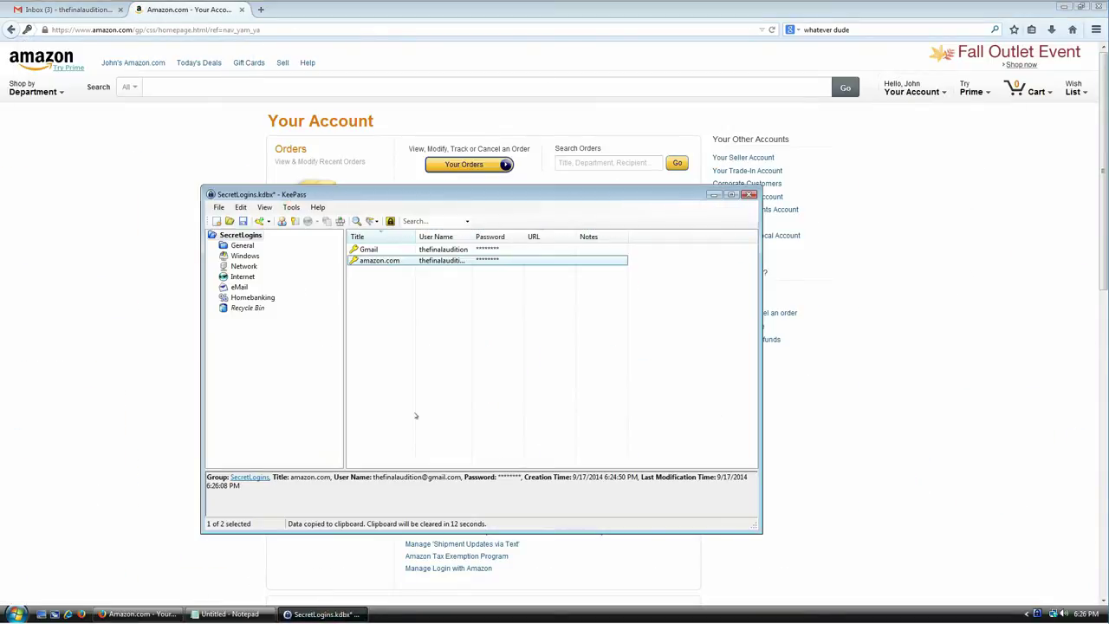
{"action": "left_click", "coordinate": [406, 317]}
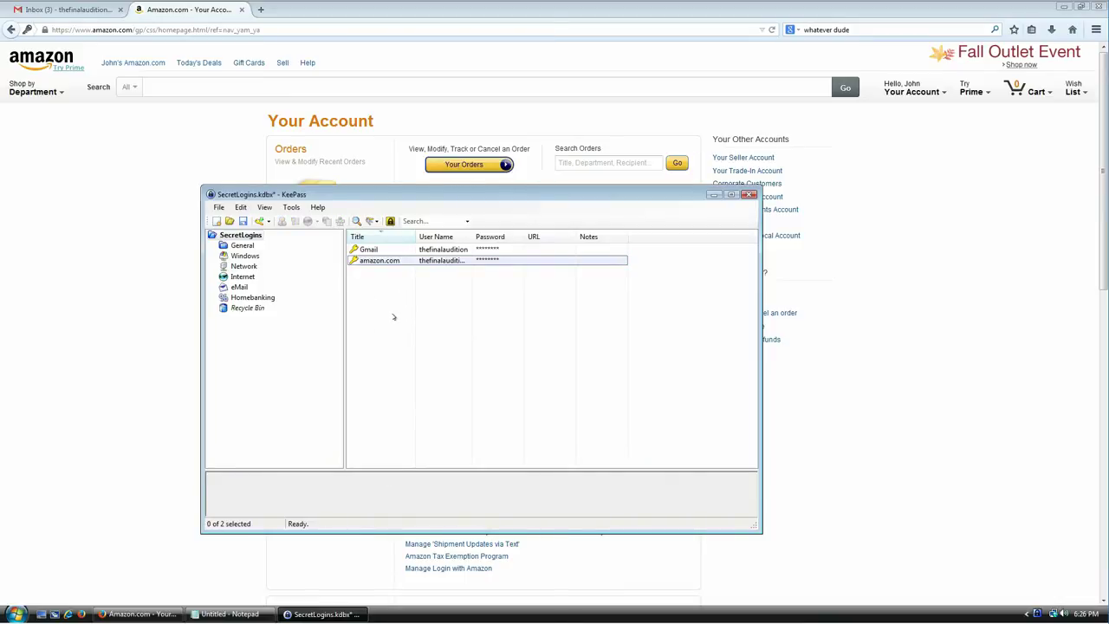
{"action": "double_click", "coordinate": [381, 260]}
{"action": "left_click", "coordinate": [600, 334]}
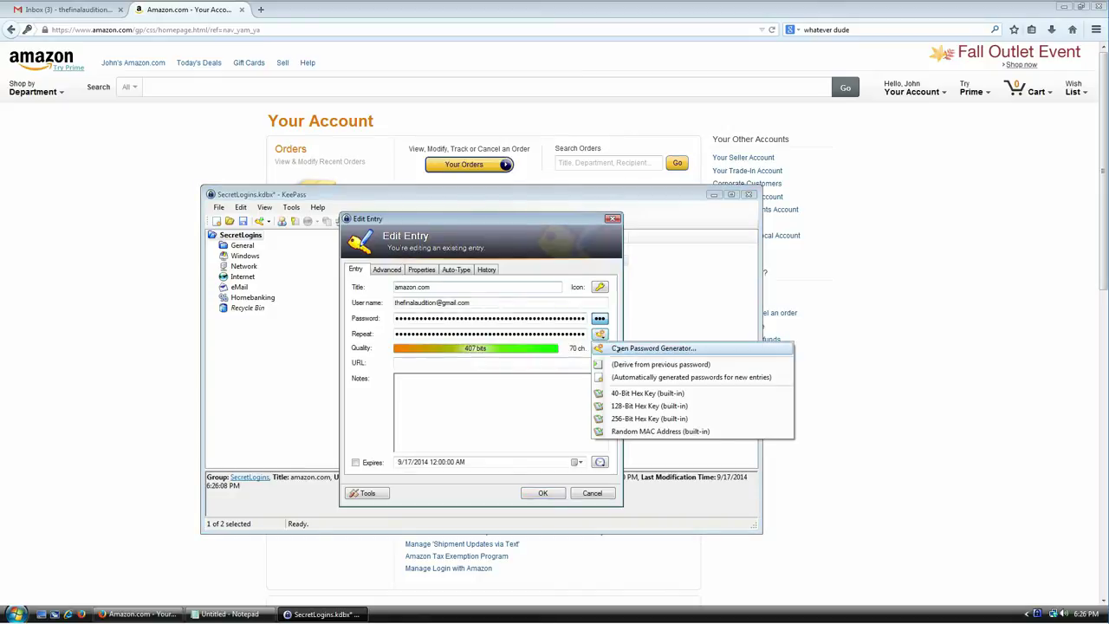
{"action": "left_click", "coordinate": [594, 347]}
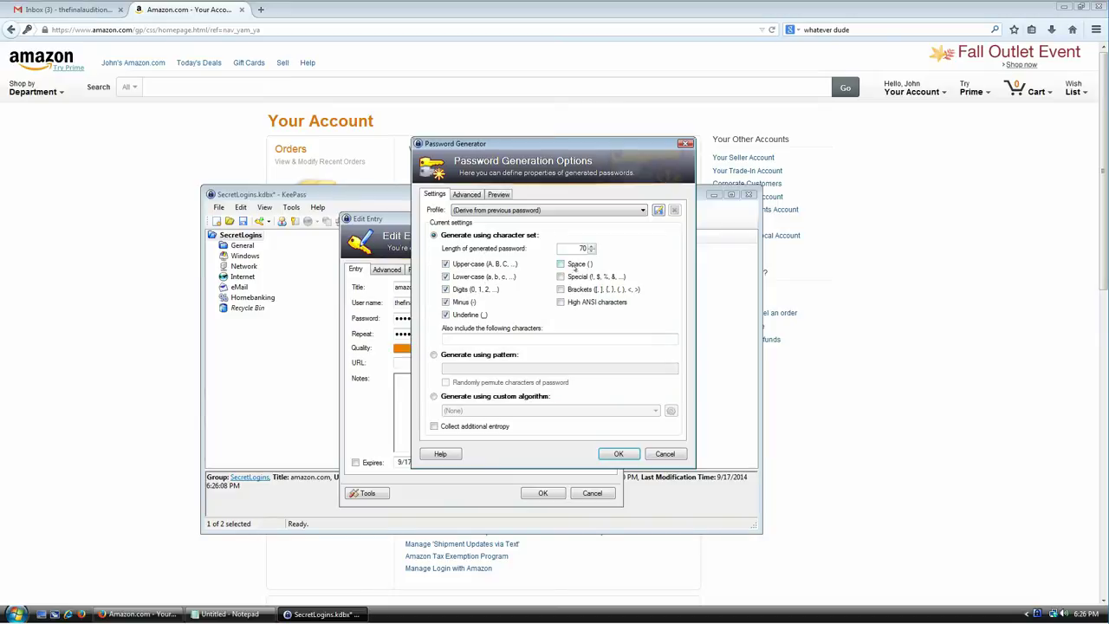
{"action": "left_click", "coordinate": [618, 454]}
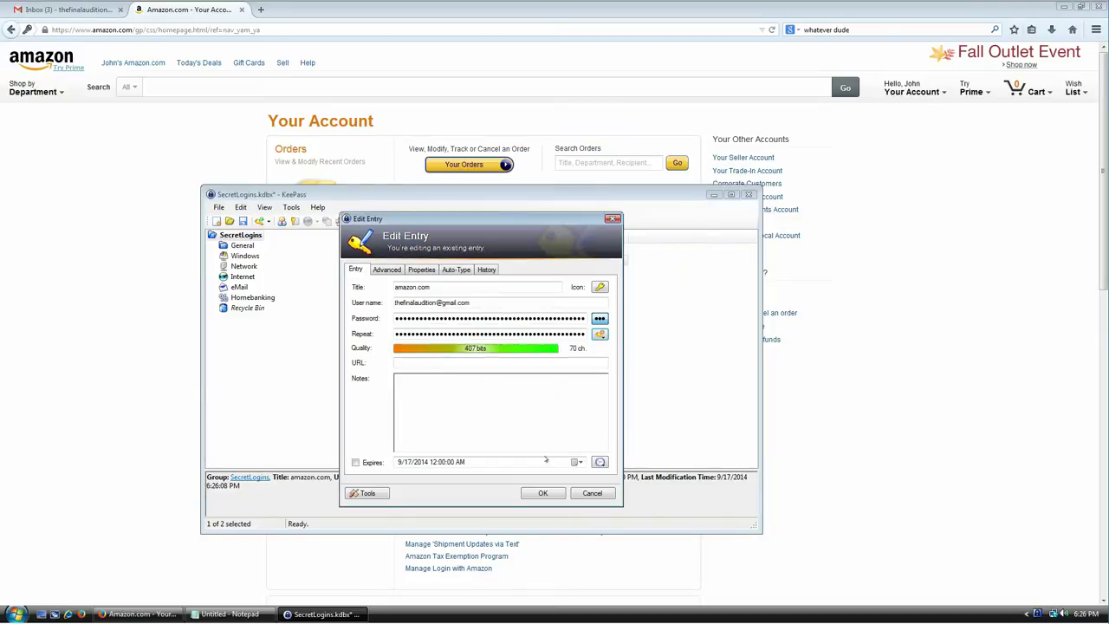
{"action": "left_click", "coordinate": [592, 493]}
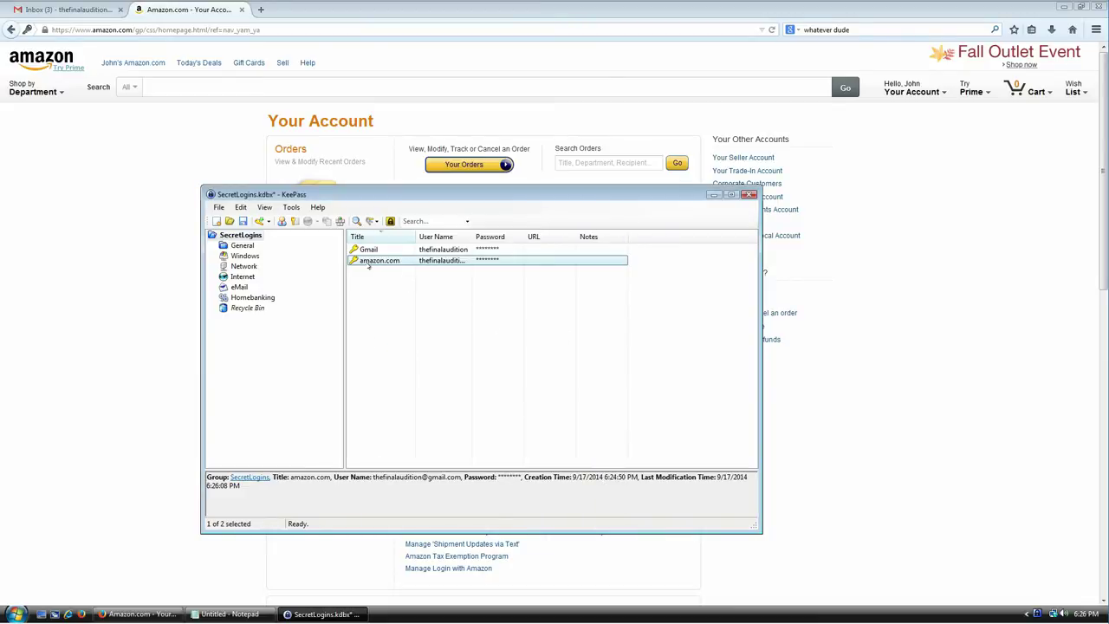
Step: Add a 'my credit card' custom string field with a sample card number to the amazon.com entry
{"action": "double_click", "coordinate": [372, 261]}
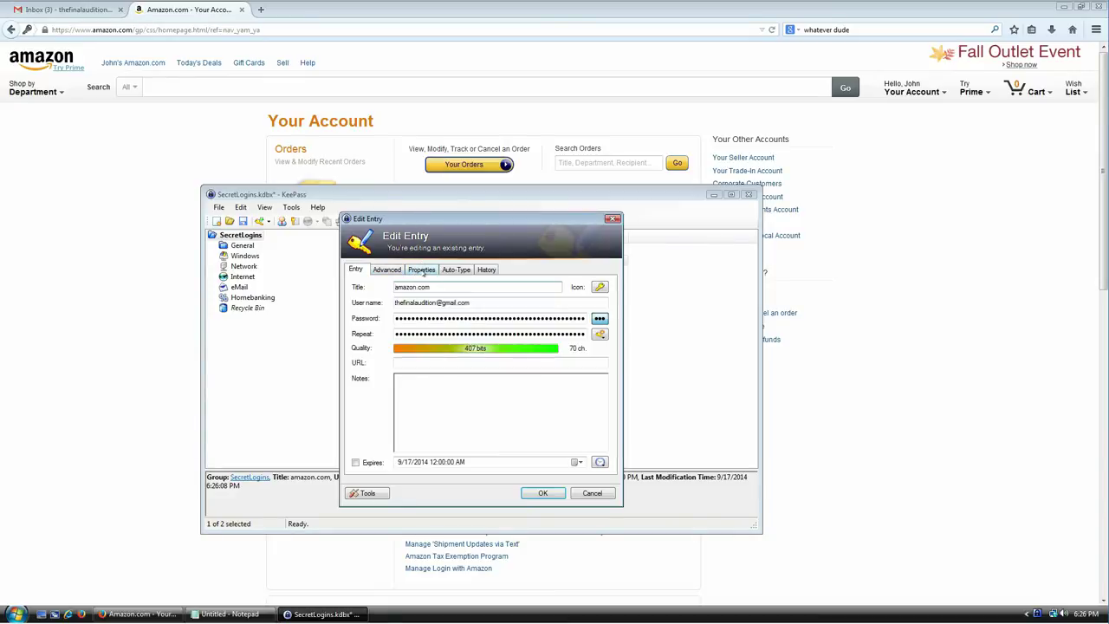
{"action": "left_click", "coordinate": [422, 270]}
{"action": "left_click", "coordinate": [397, 272]}
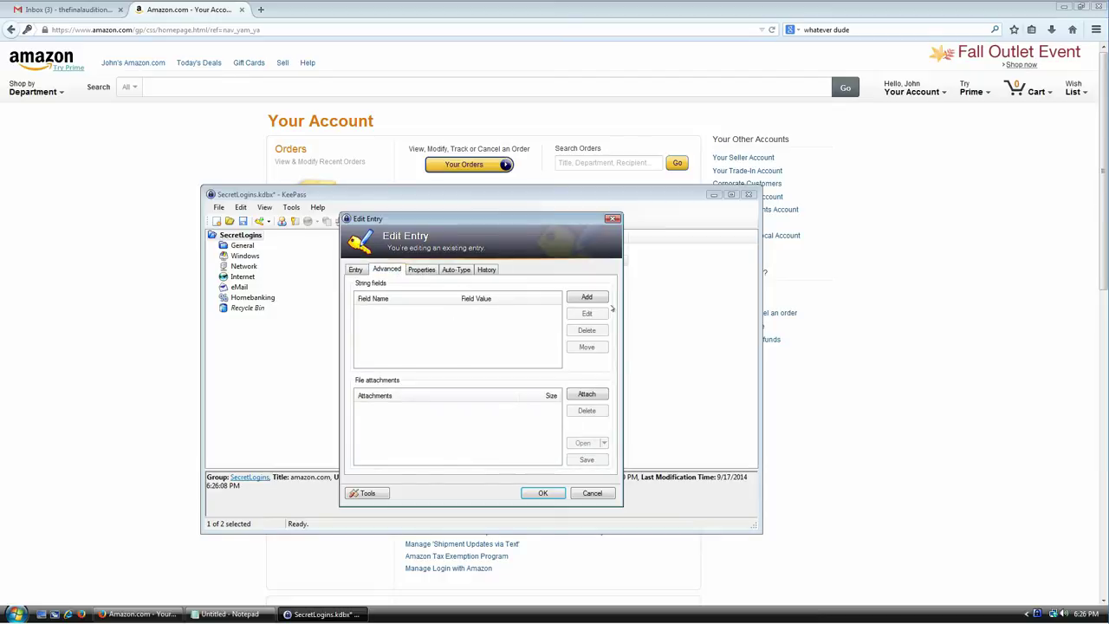
{"action": "left_click", "coordinate": [592, 299]}
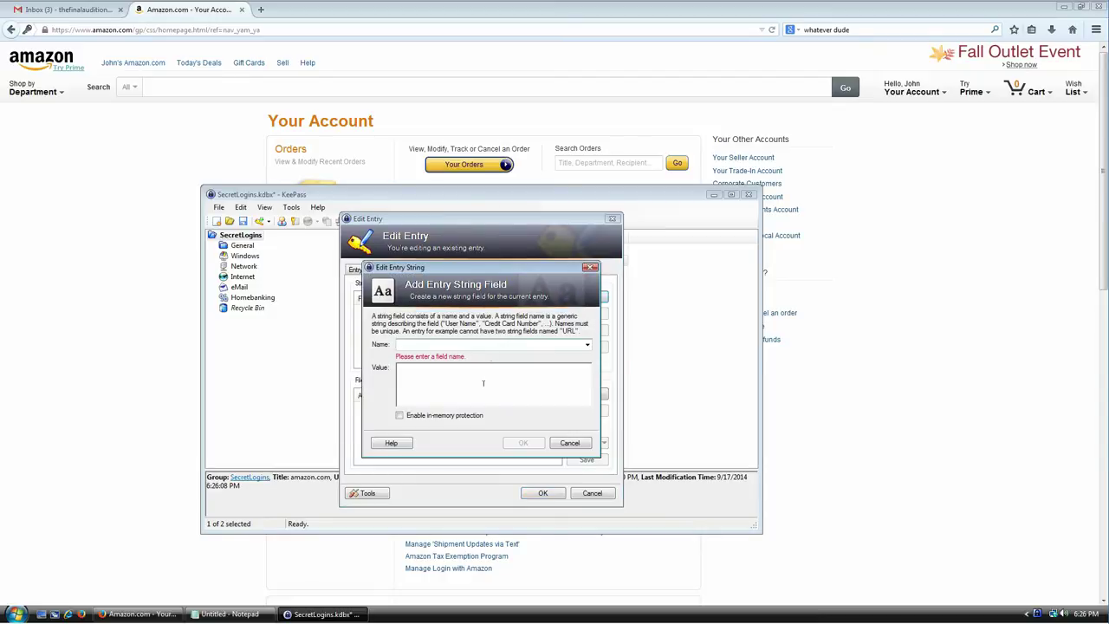
{"action": "type", "text": "my credit card"}
{"action": "key", "text": "Tab"}
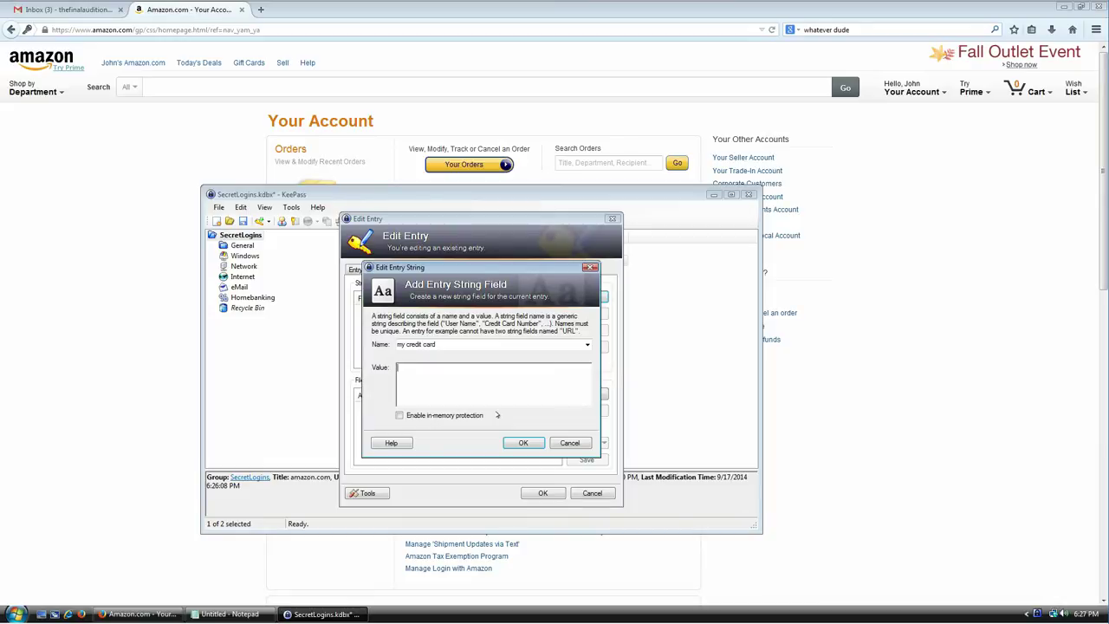
{"action": "type", "text": "123 12312 312312 3123123"}
{"action": "left_click", "coordinate": [523, 442]}
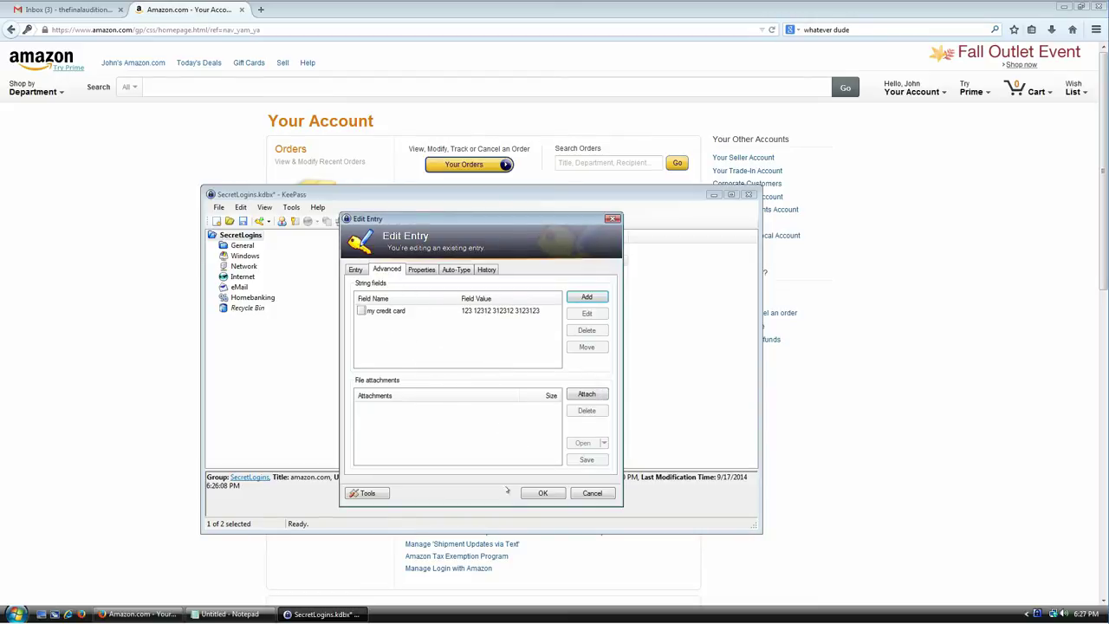
{"action": "left_click", "coordinate": [543, 492]}
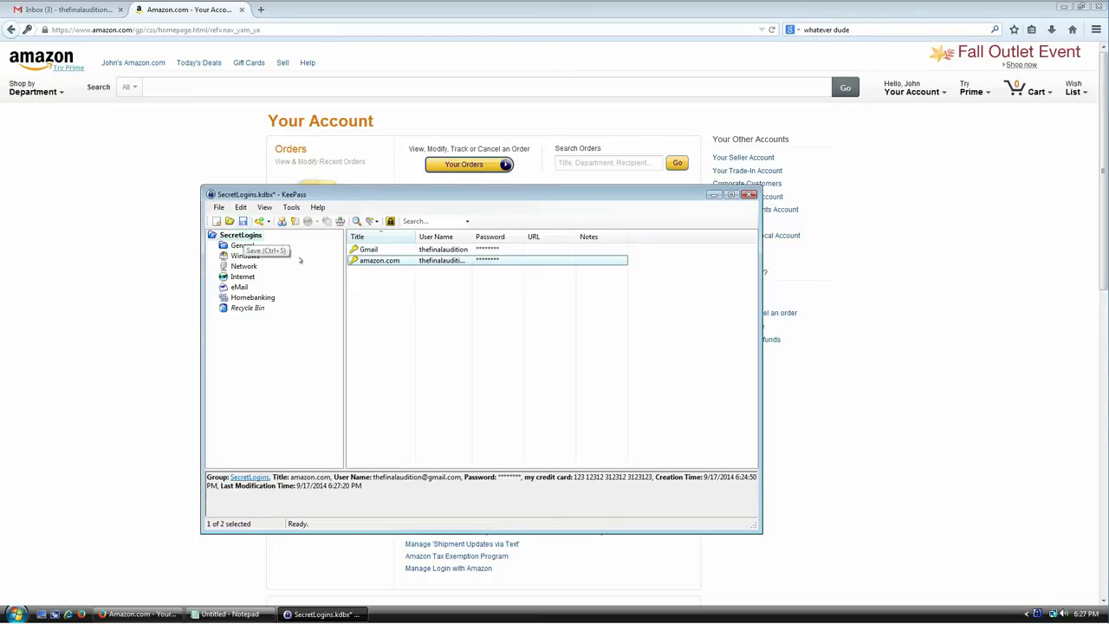
Step: Reselect the amazon.com entry and open, then close, the File menu
{"action": "key", "text": "Up"}
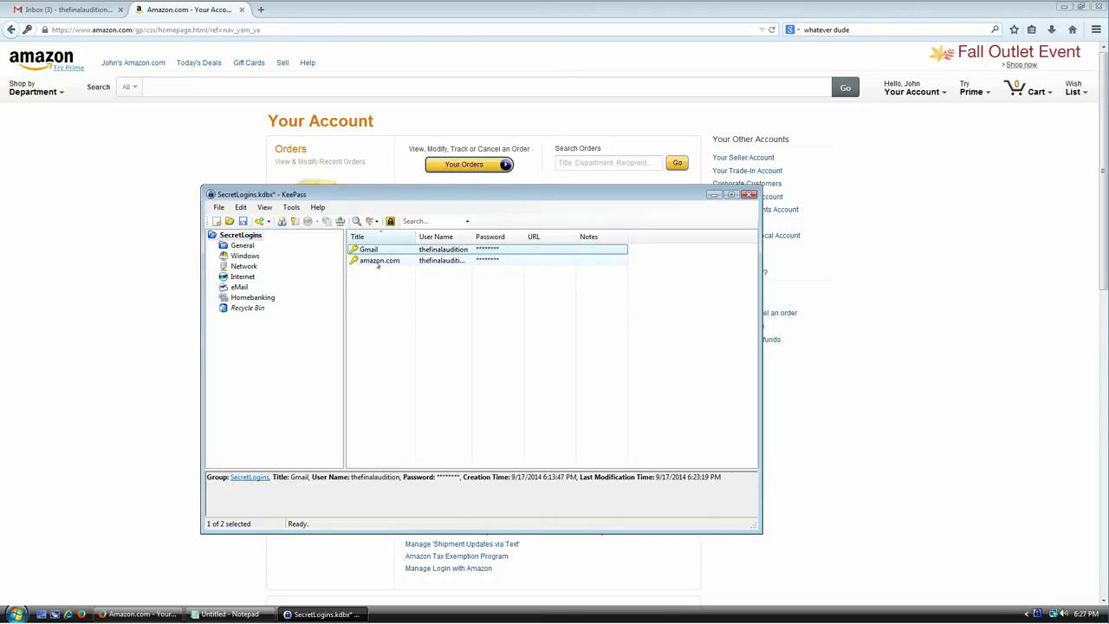
{"action": "left_click", "coordinate": [379, 260]}
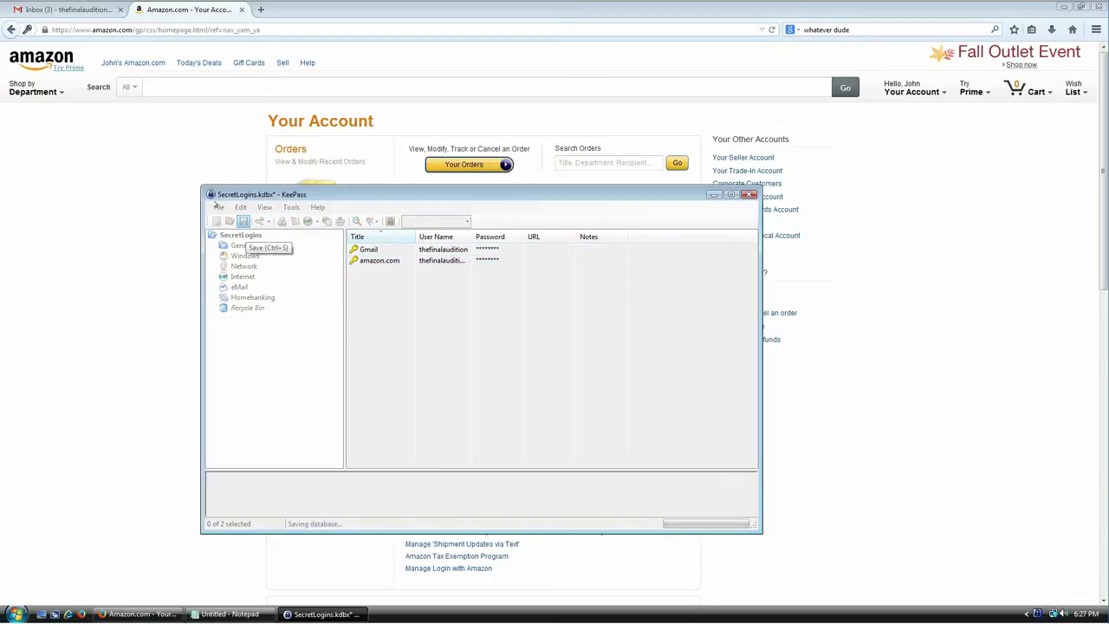
{"action": "left_click", "coordinate": [219, 208]}
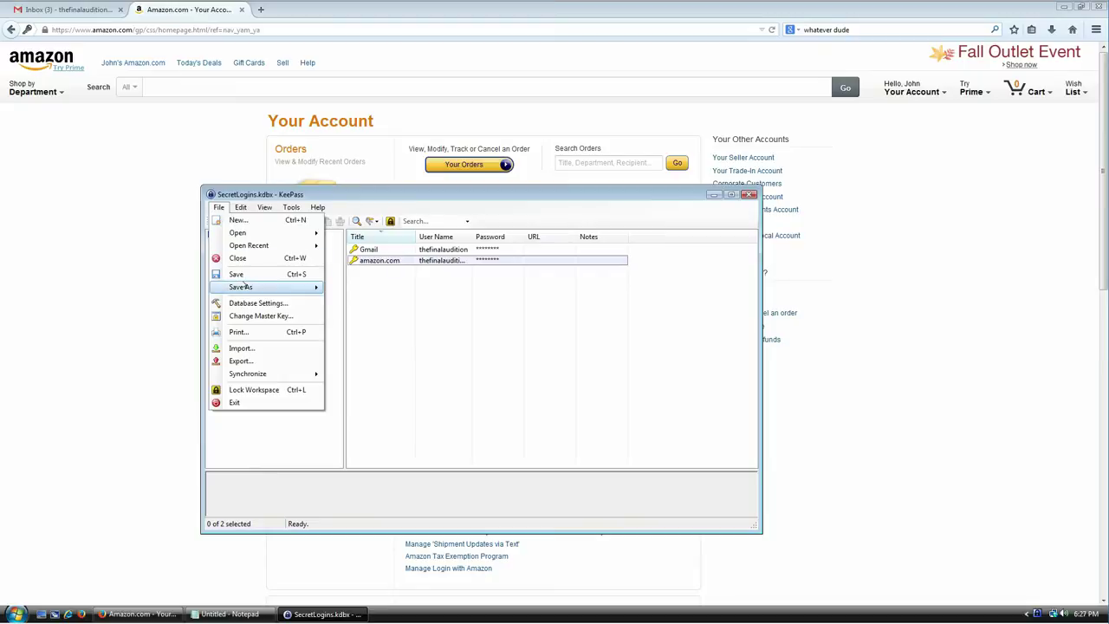
{"action": "left_click", "coordinate": [460, 337]}
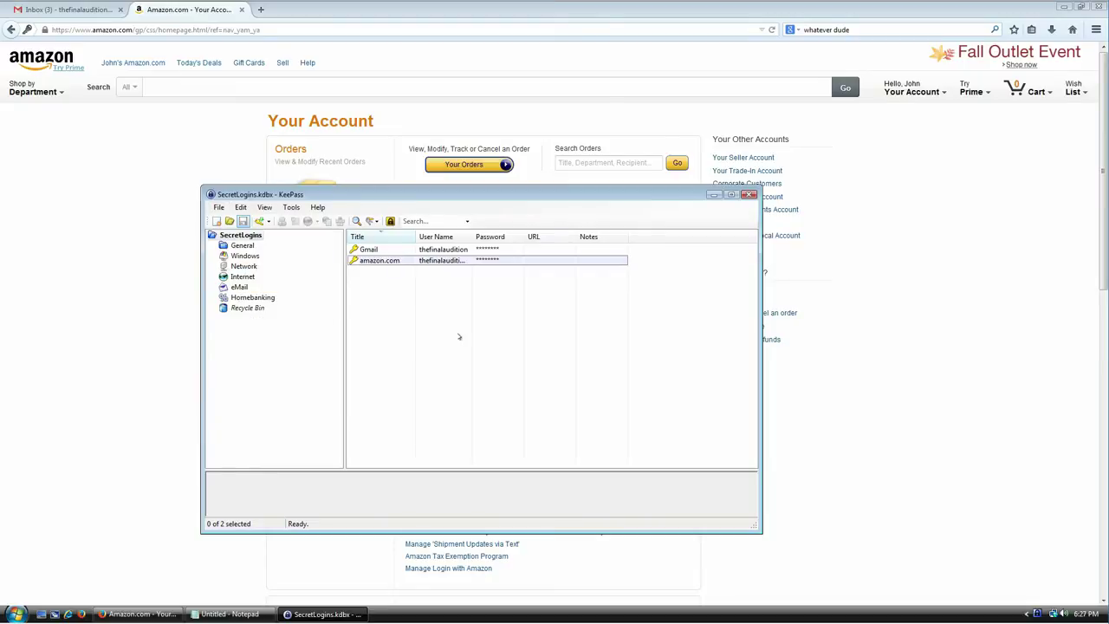
Step: Open the Start menu and choose Computer
{"action": "right_click", "coordinate": [392, 613]}
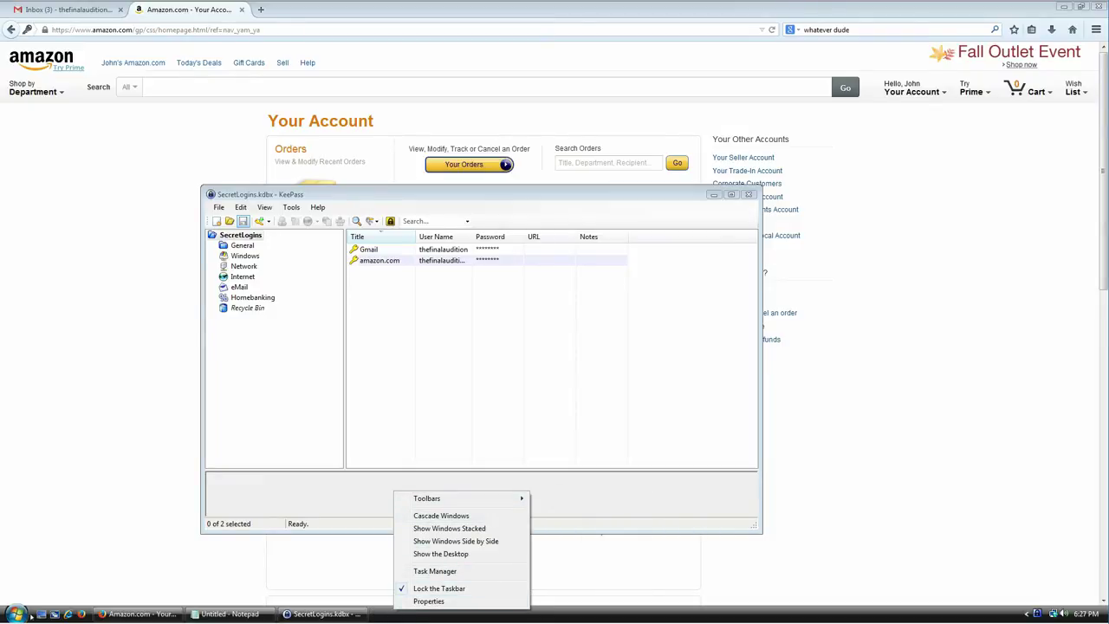
{"action": "left_click", "coordinate": [15, 613]}
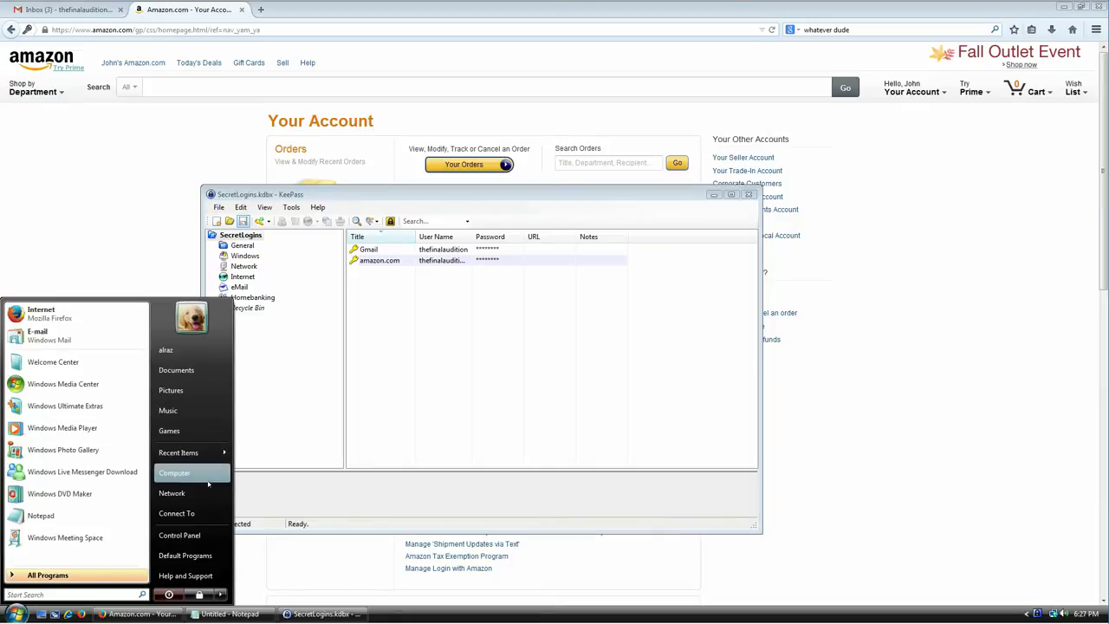
{"action": "left_click", "coordinate": [178, 472]}
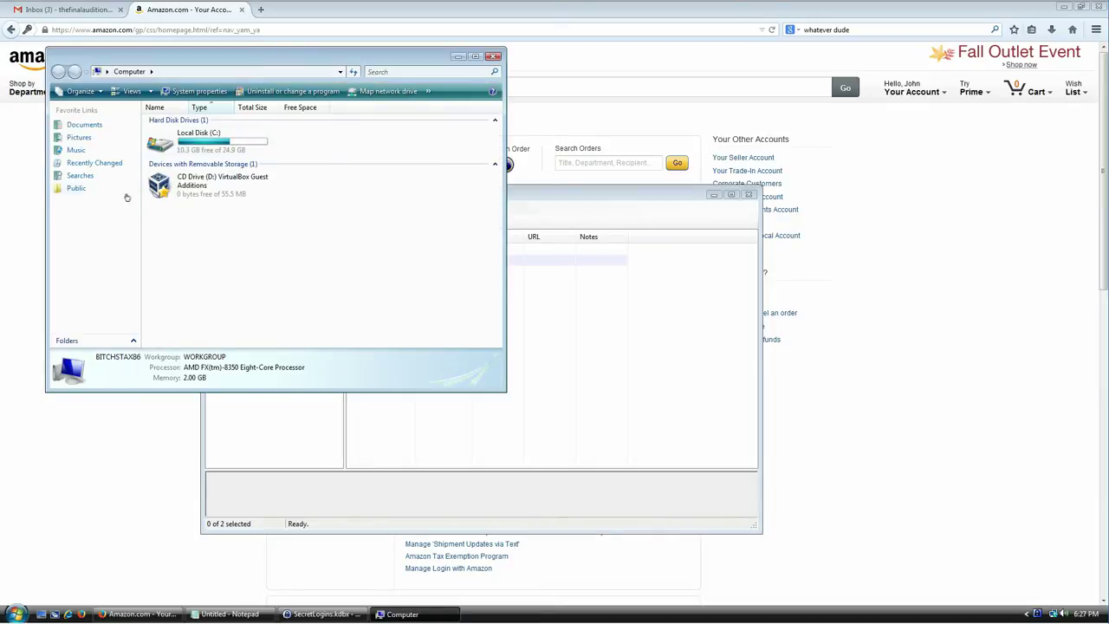
Step: Open SecretLogins.kdbx from the Documents folder, then bring the Notepad password notes forward
{"action": "left_click", "coordinate": [90, 128]}
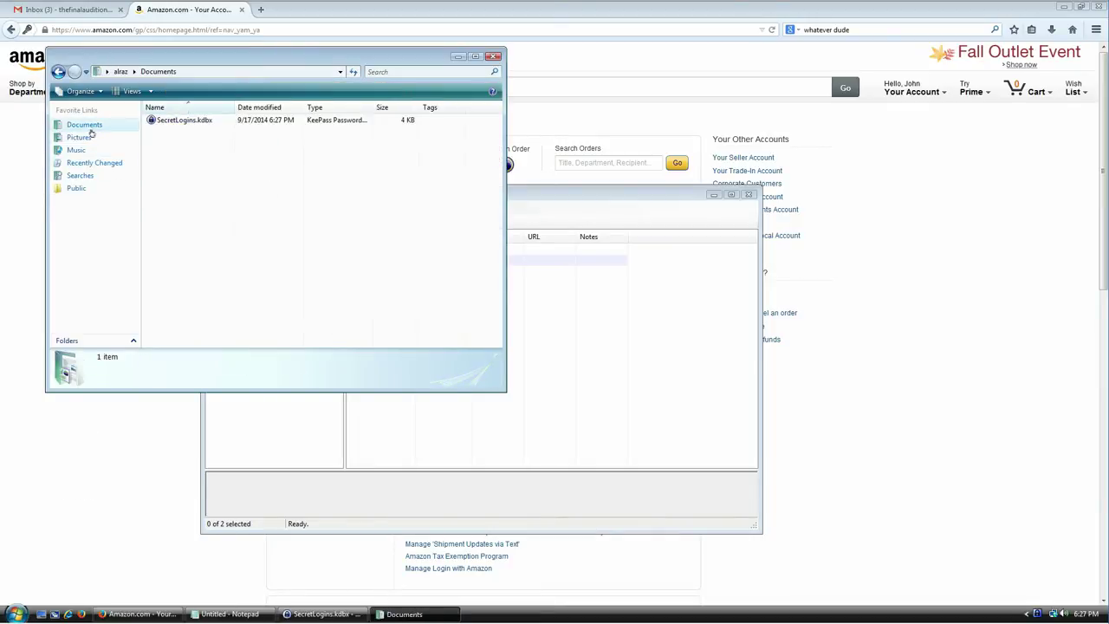
{"action": "left_click", "coordinate": [197, 122]}
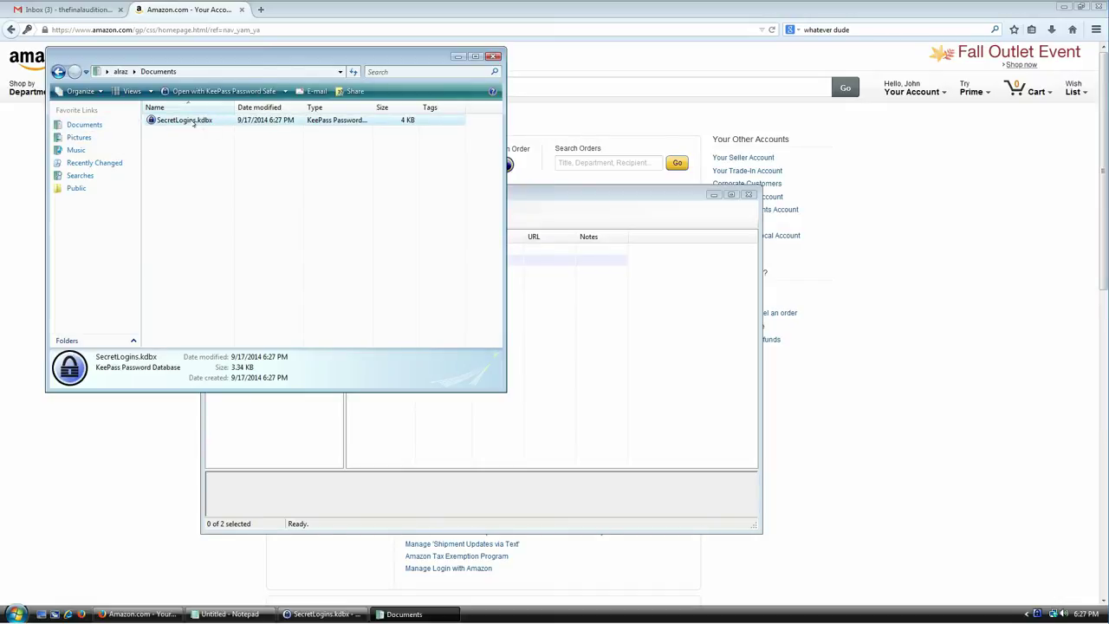
{"action": "double_click", "coordinate": [194, 123]}
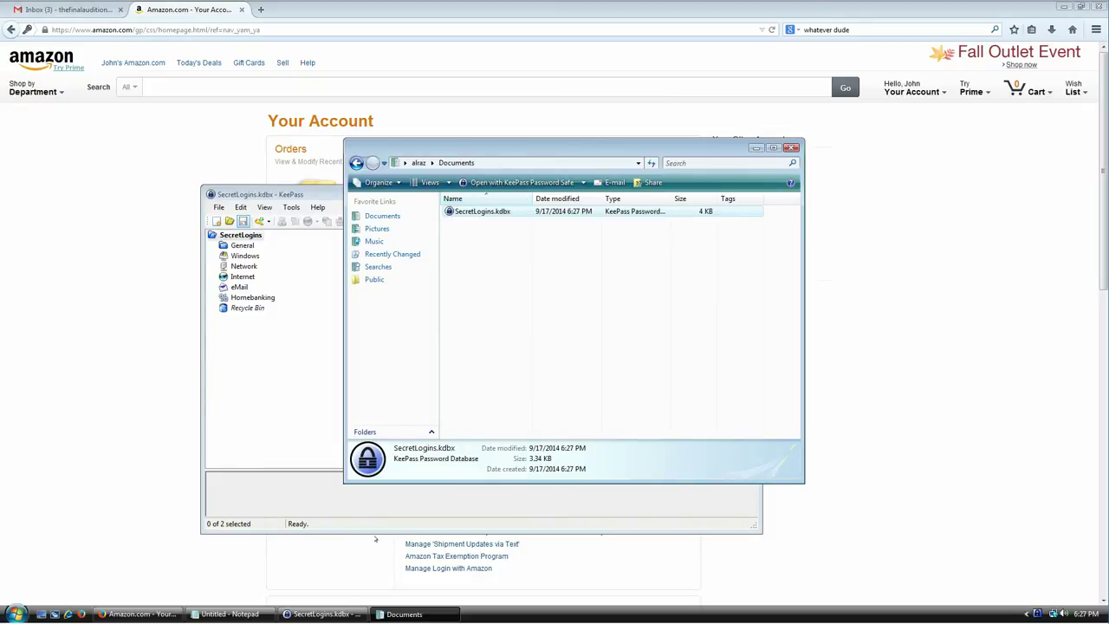
{"action": "left_click", "coordinate": [235, 616]}
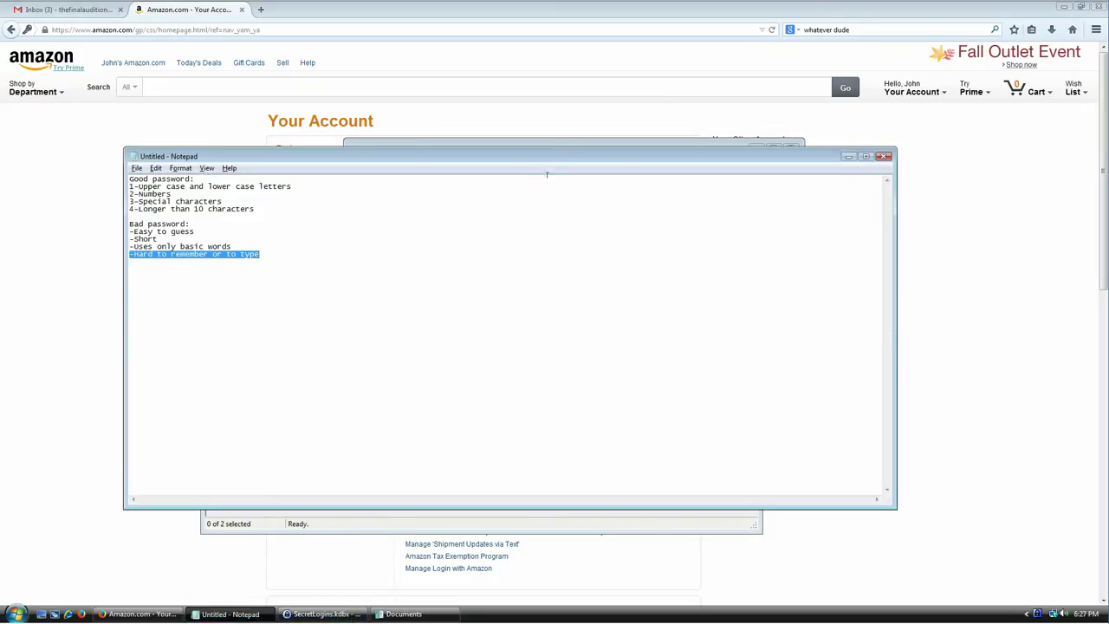
Step: Discard the unsaved password notes, view SecretLogins.kdbx as garbled text, then close Notepad
{"action": "left_click_drag", "start_coordinate": [550, 162], "coordinate": [543, 235]}
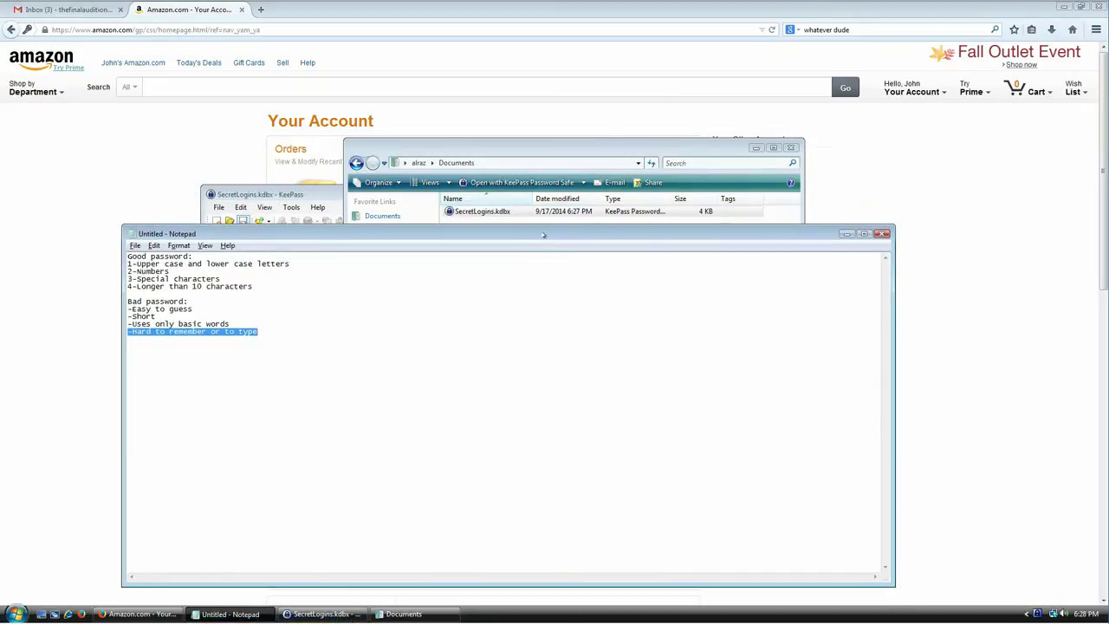
{"action": "key", "text": "alt+F4"}
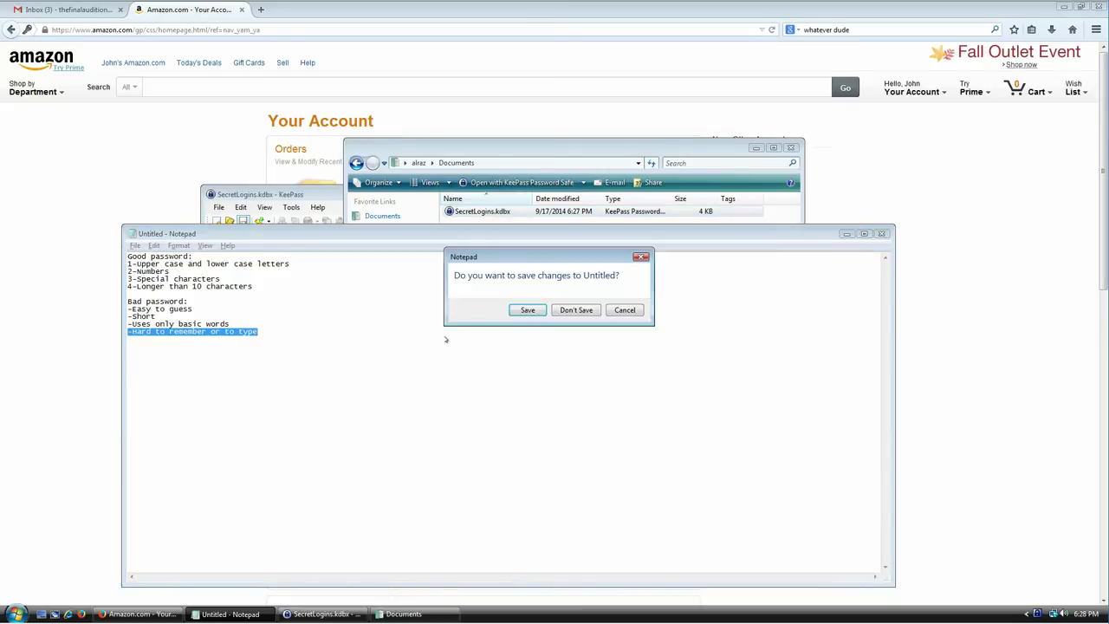
{"action": "left_click", "coordinate": [577, 310]}
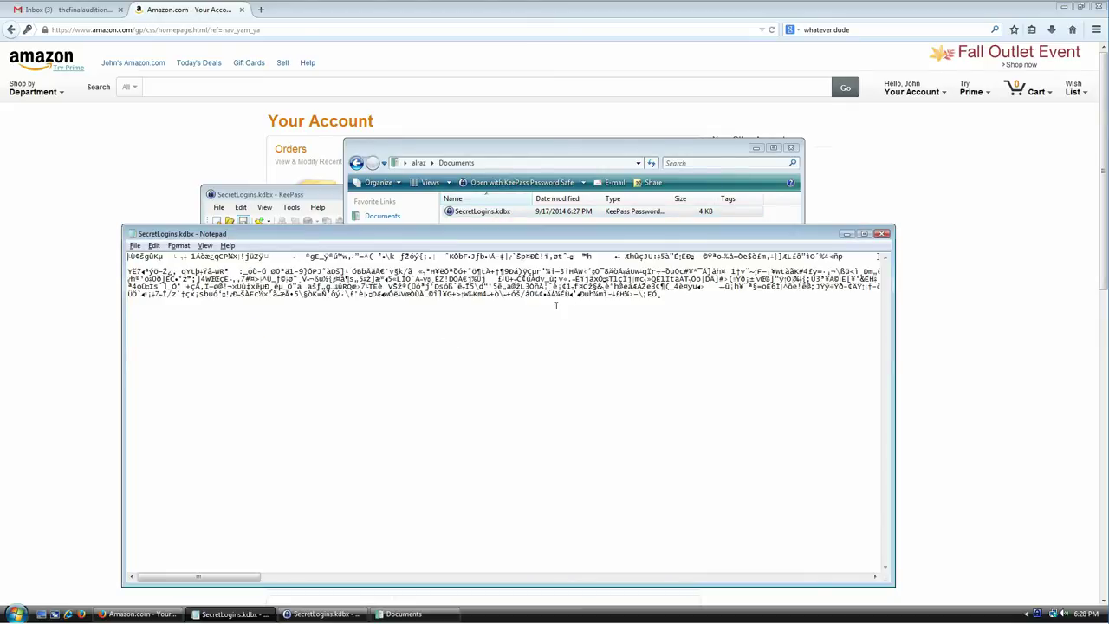
{"action": "mouse_move", "coordinate": [217, 579]}
{"action": "left_mouse_down"}
{"action": "mouse_move", "coordinate": [471, 591]}
{"action": "mouse_move", "coordinate": [783, 582]}
{"action": "mouse_move", "coordinate": [199, 580]}
{"action": "left_mouse_up"}
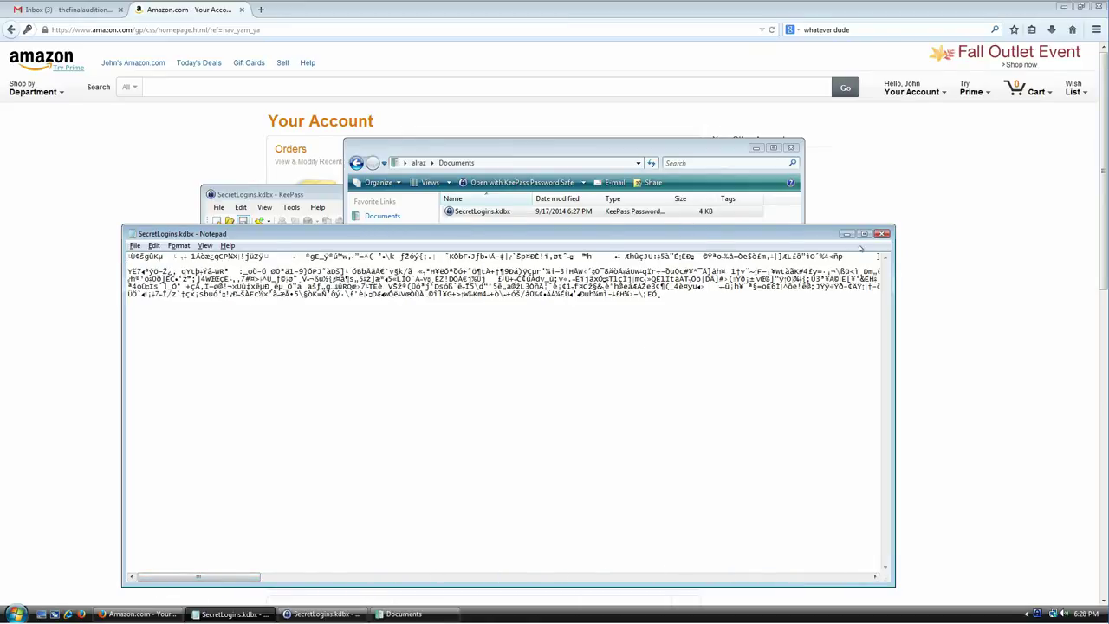
{"action": "left_click", "coordinate": [882, 234]}
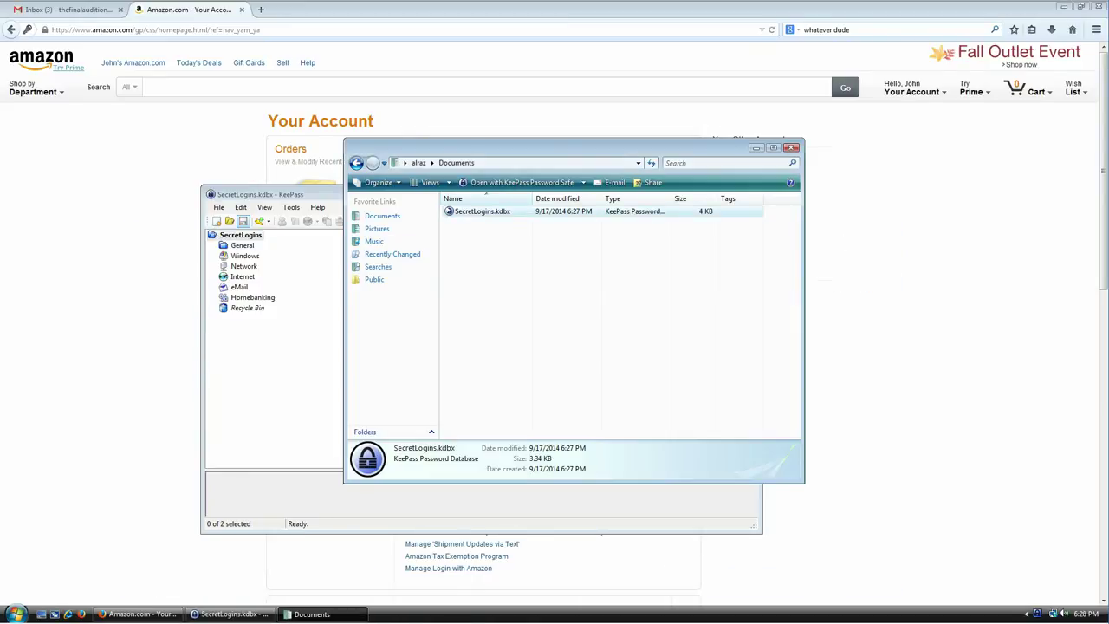
Step: Attempt to delete SecretLogins.kdbx, cancel the confirmation, and bring up KeePass's File menu
{"action": "left_click", "coordinate": [484, 244]}
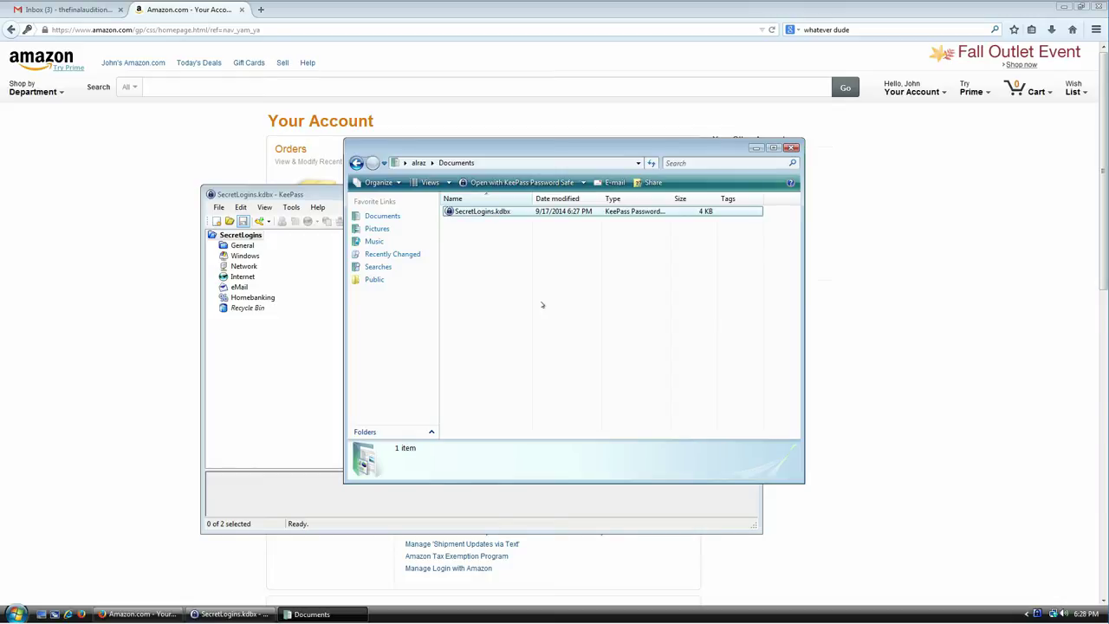
{"action": "left_click", "coordinate": [514, 294]}
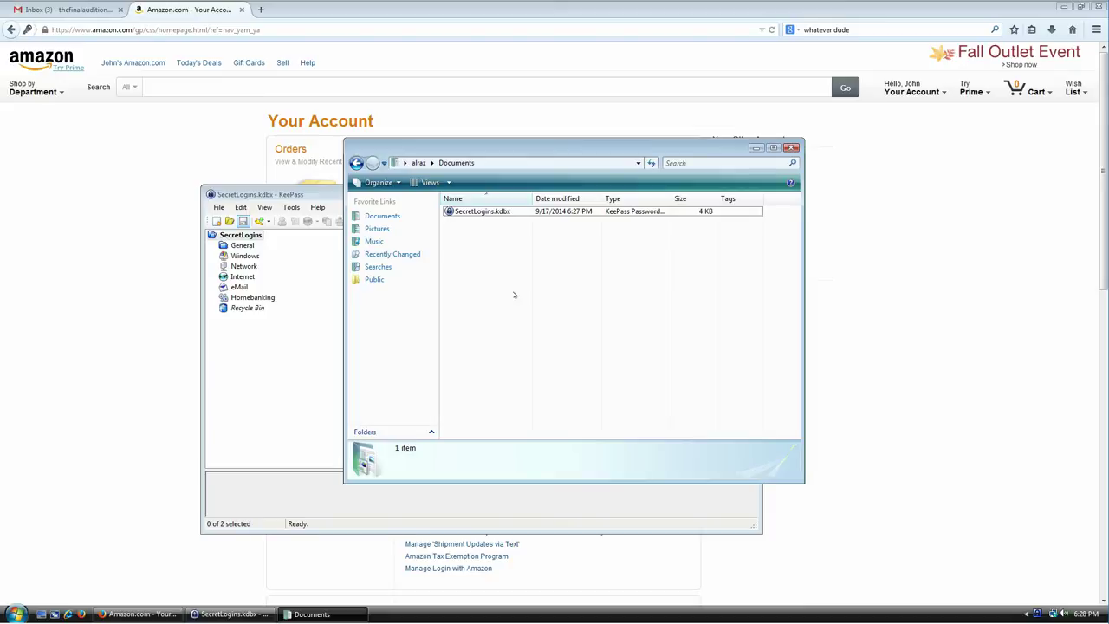
{"action": "key", "text": "Down"}
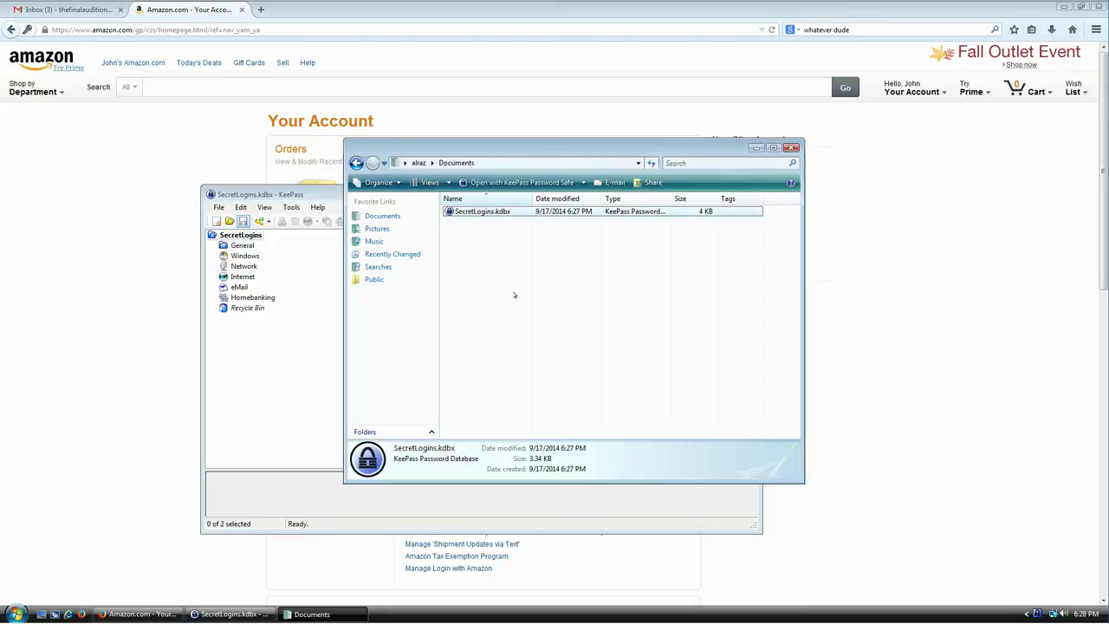
{"action": "key", "text": "Delete"}
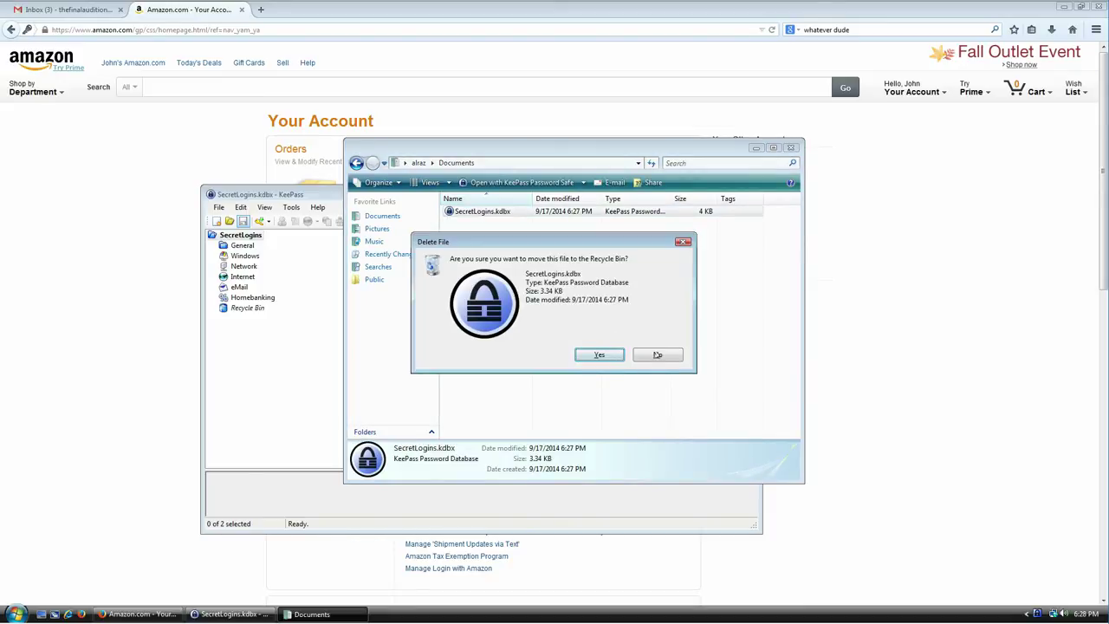
{"action": "left_click", "coordinate": [657, 356]}
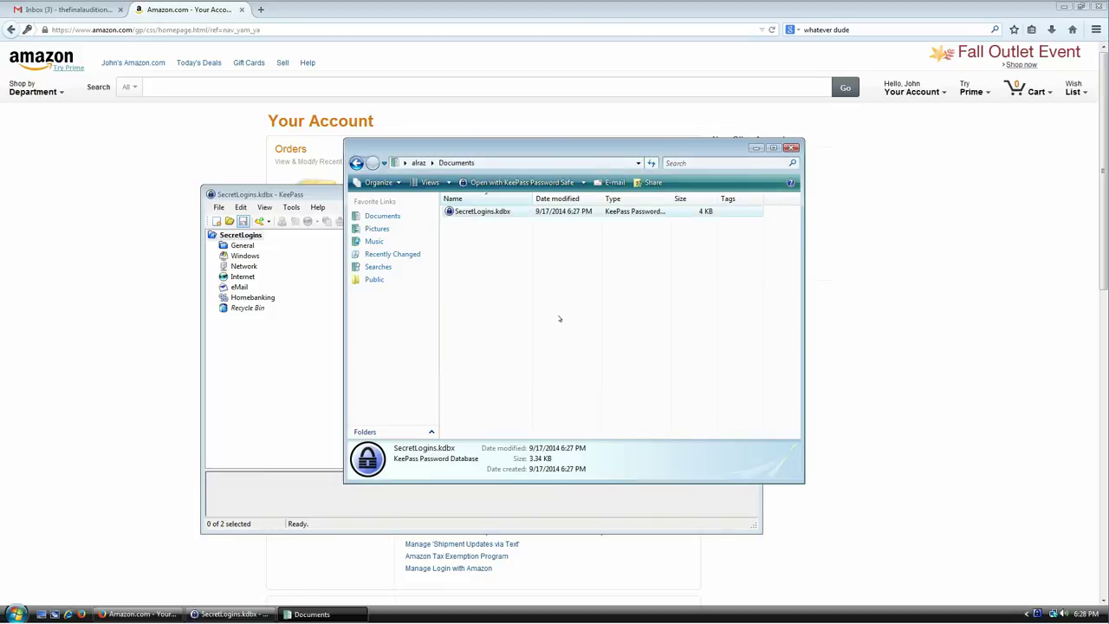
{"action": "left_click", "coordinate": [559, 319]}
{"action": "key", "text": "Down"}
{"action": "left_click", "coordinate": [219, 207]}
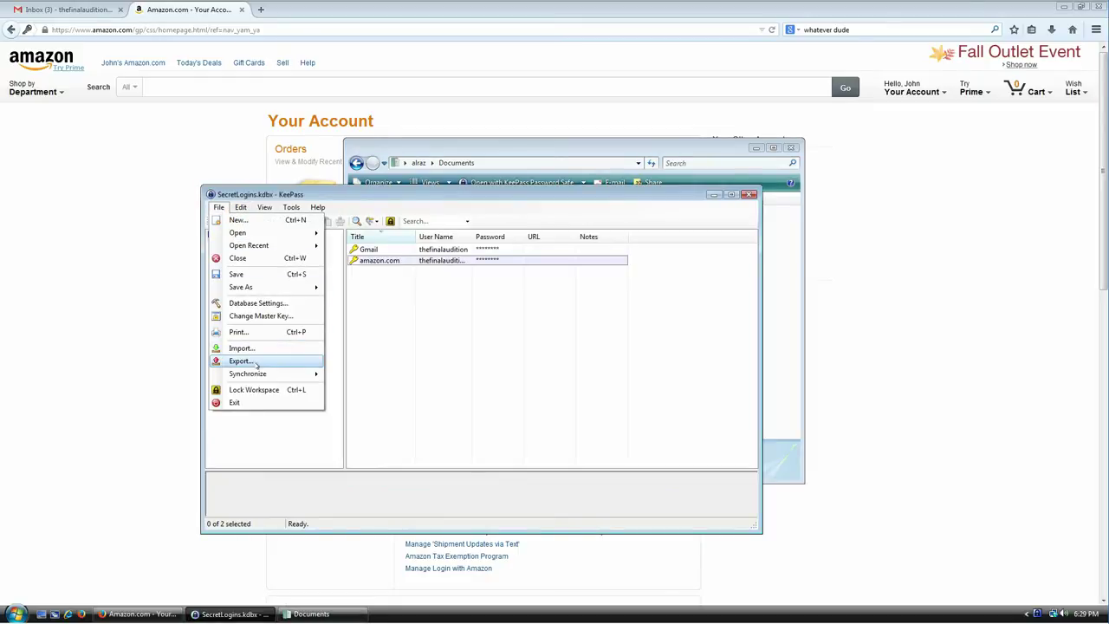
Step: Start a new master key requiring a key file, entering a 35-character password twice
{"action": "left_click", "coordinate": [256, 316]}
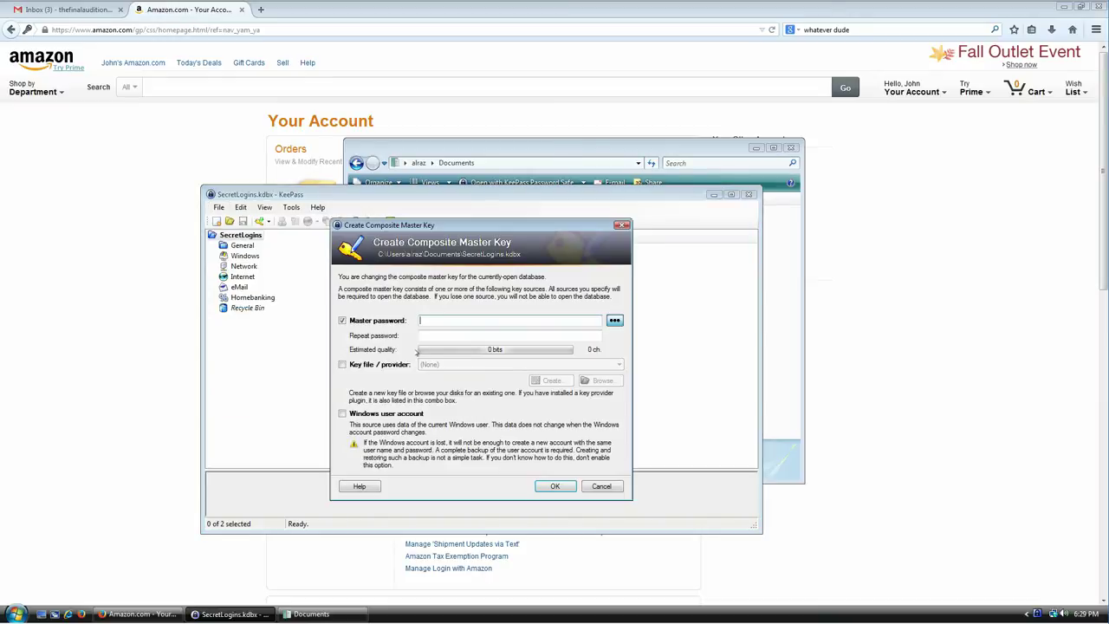
{"action": "left_click", "coordinate": [378, 365]}
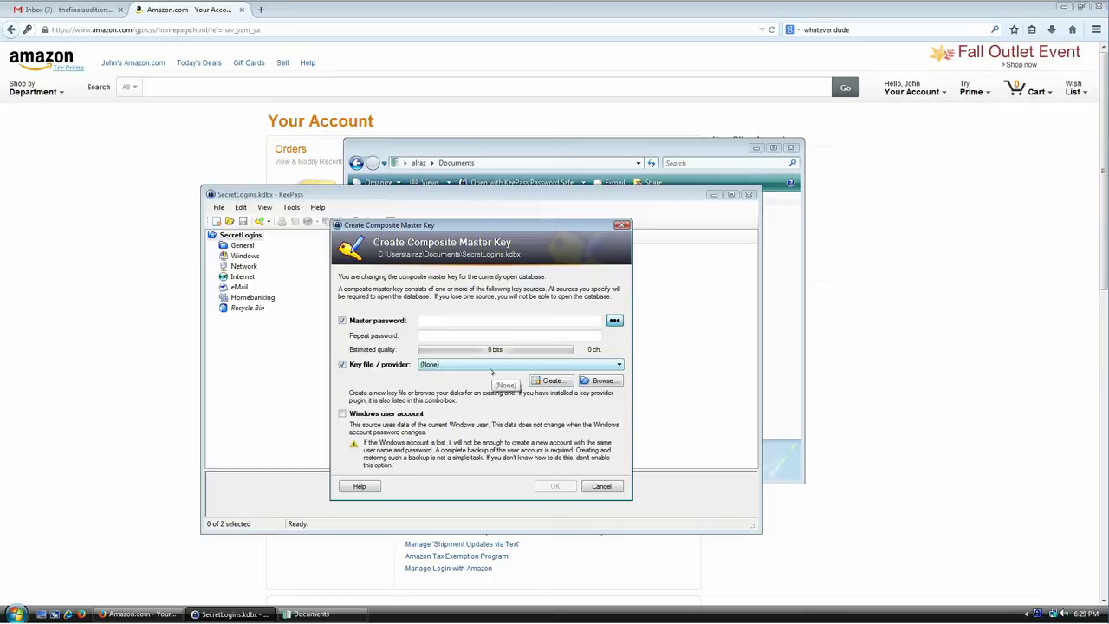
{"action": "left_click", "coordinate": [526, 319]}
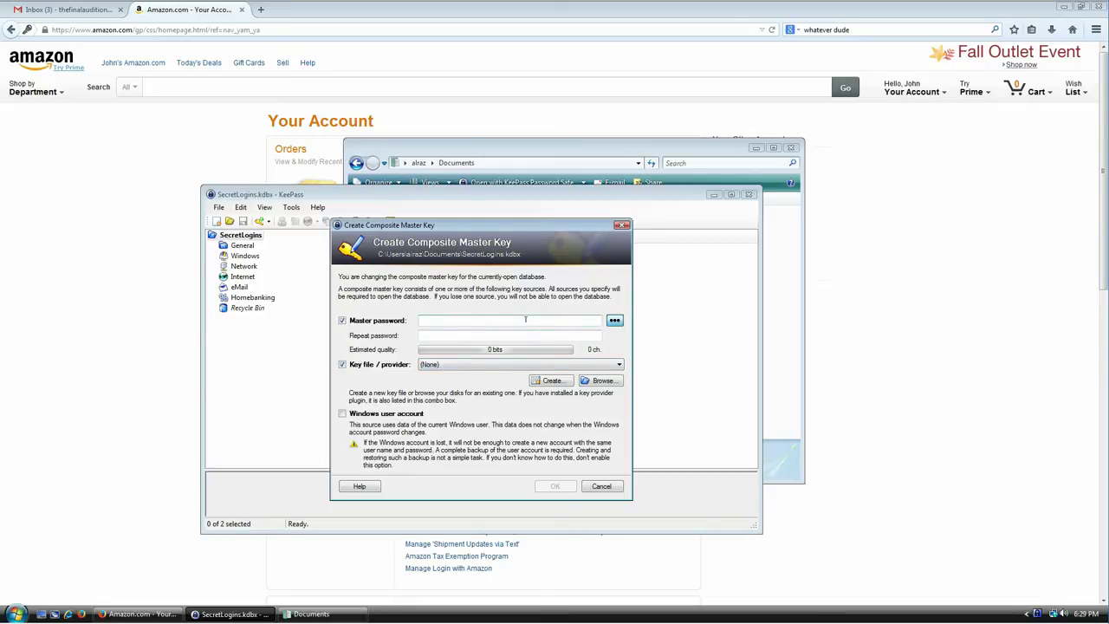
{"action": "type", "text": "••••••••••••••••••••••••"}
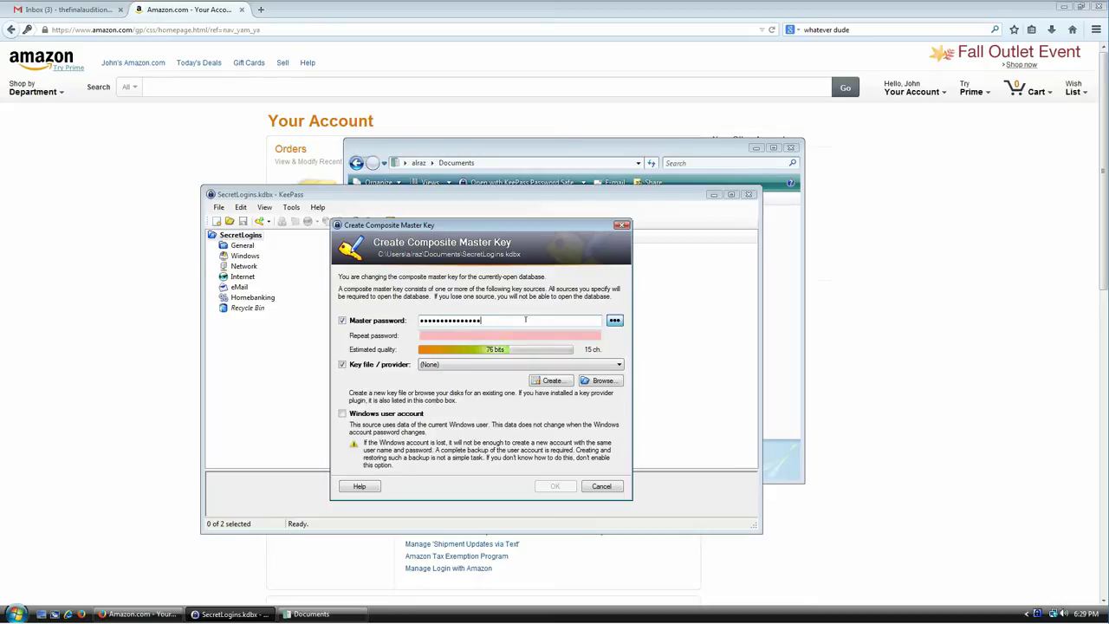
{"action": "type", "text": "•••••••••••"}
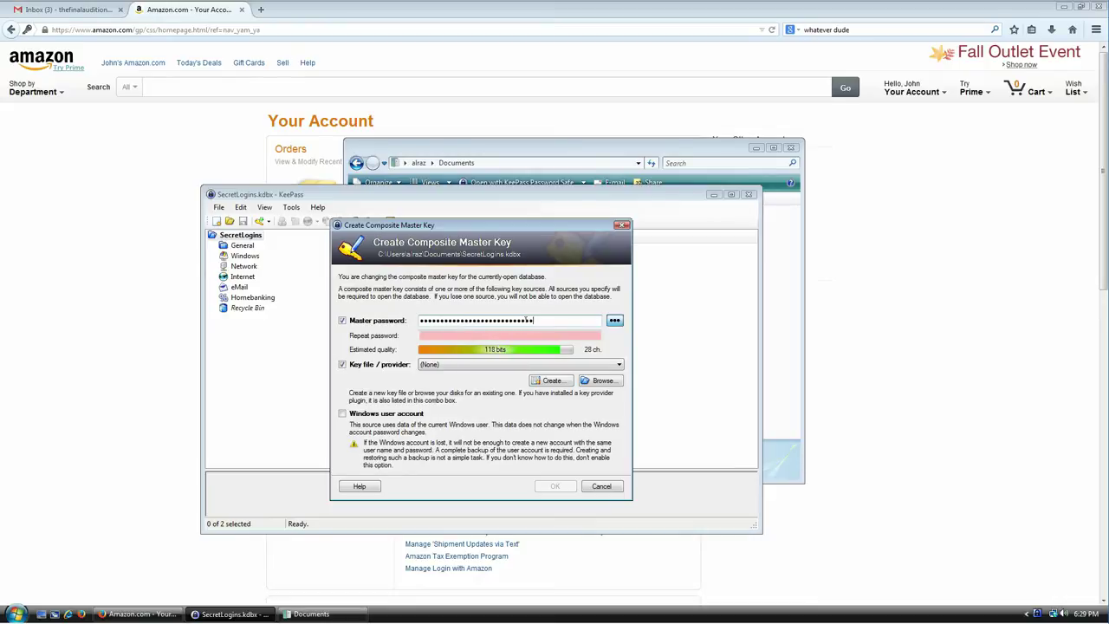
{"action": "key", "text": "Tab"}
{"action": "key", "text": "Tab"}
{"action": "type", "text": "•••••••••••••••••••••••••••••••••••"}
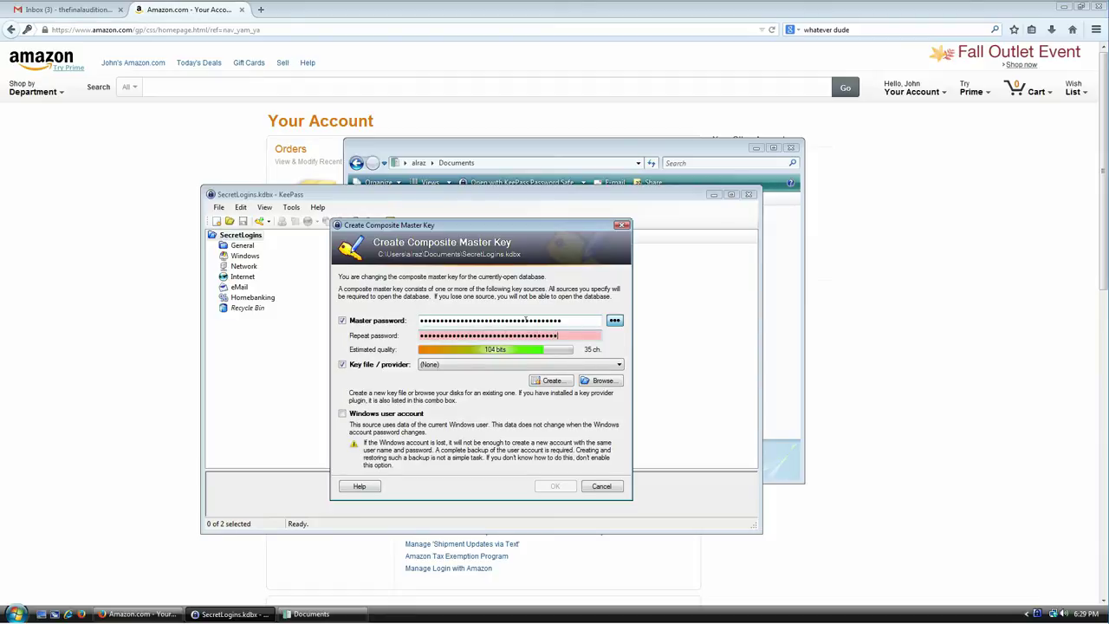
{"action": "type", "text": "•"}
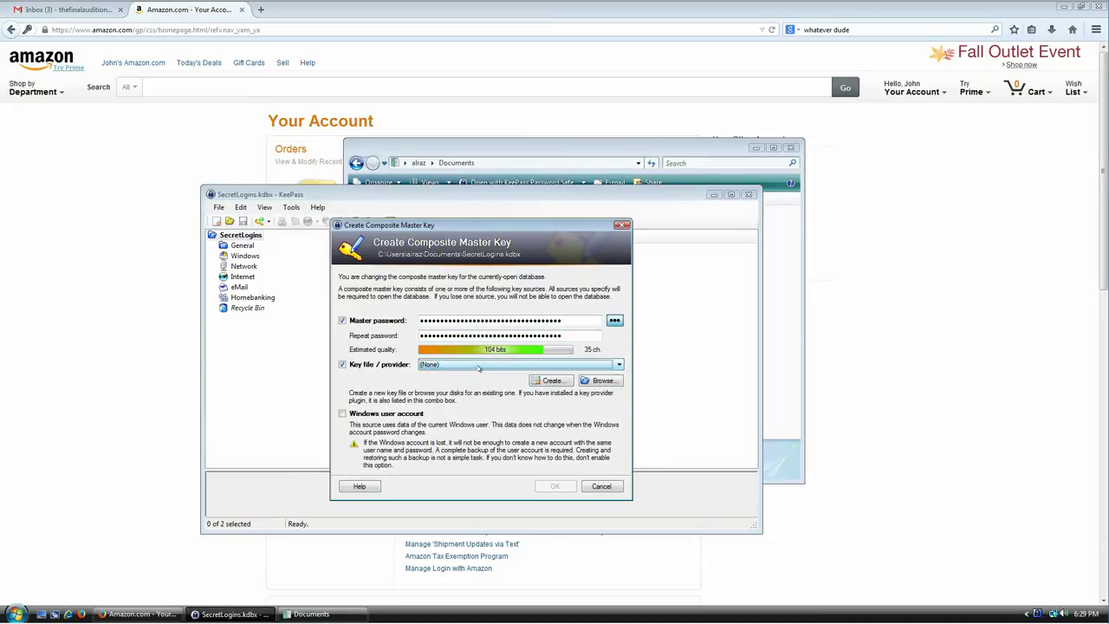
Step: Choose Music > Sample Music > Love Comes.wma as the key file
{"action": "left_click", "coordinate": [611, 386]}
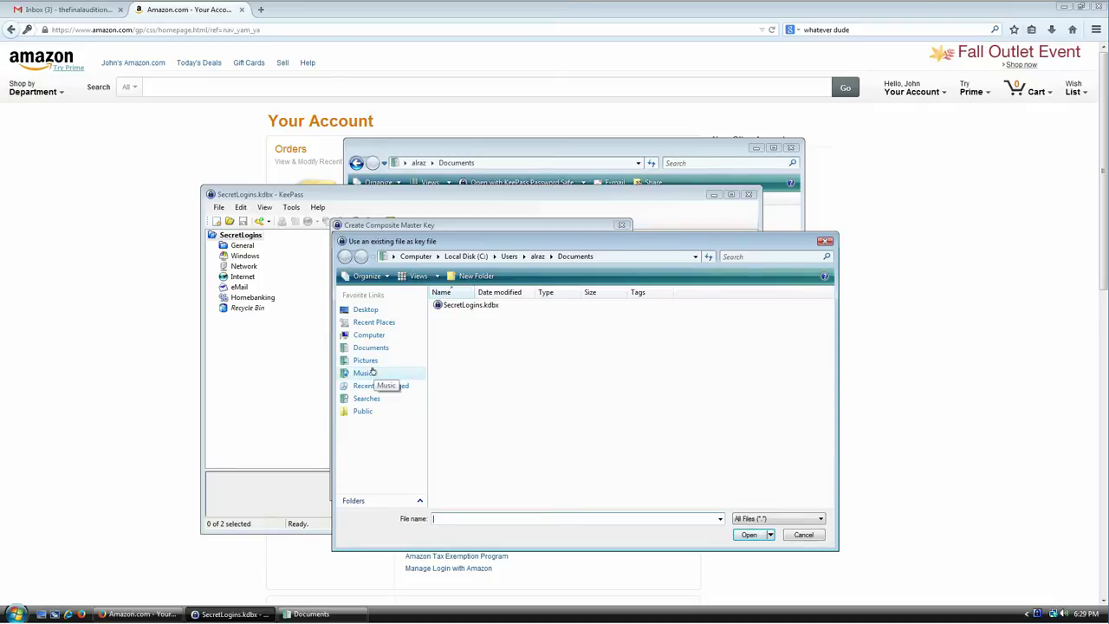
{"action": "left_click", "coordinate": [372, 372]}
{"action": "double_click", "coordinate": [448, 334]}
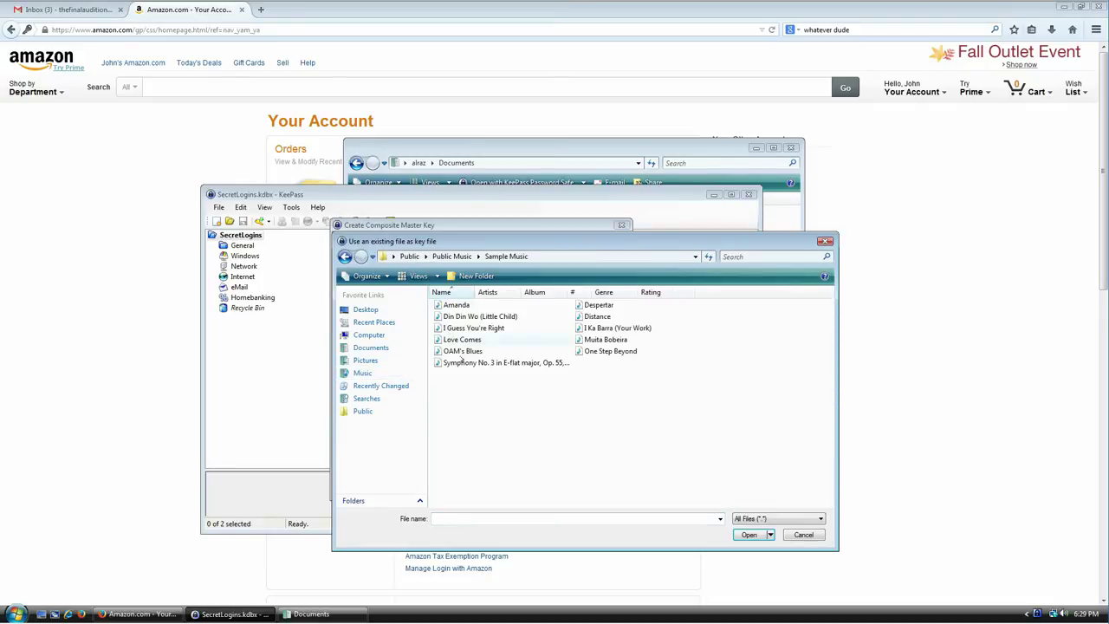
{"action": "left_click", "coordinate": [477, 341]}
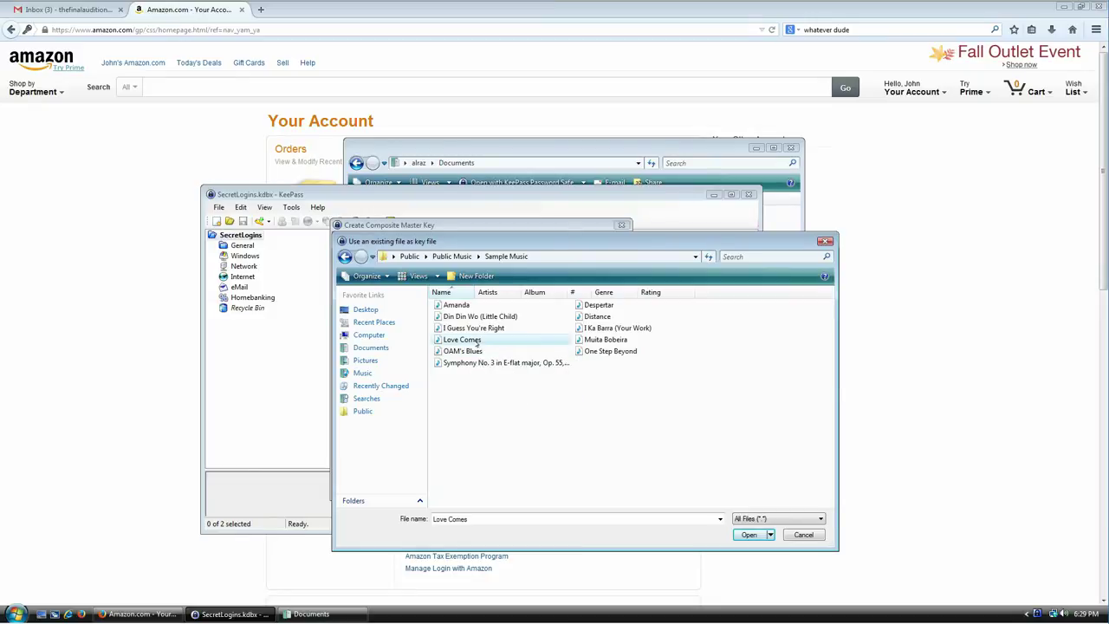
{"action": "double_click", "coordinate": [477, 341]}
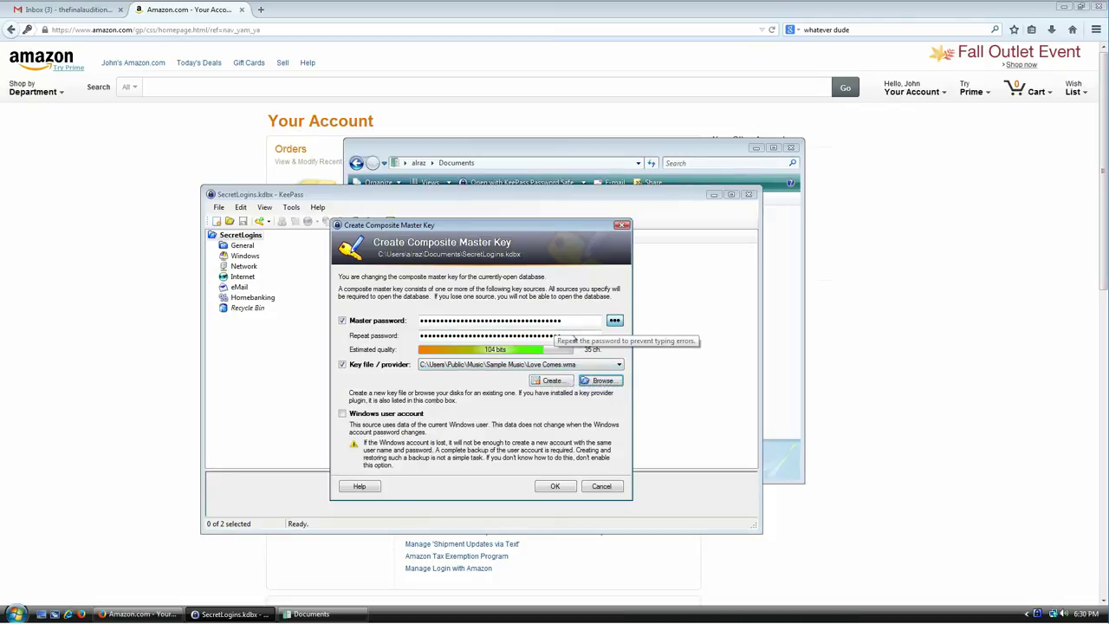
Step: Select the master password text, move to the Repeat field, and bring Documents forward
{"action": "left_click", "coordinate": [581, 322]}
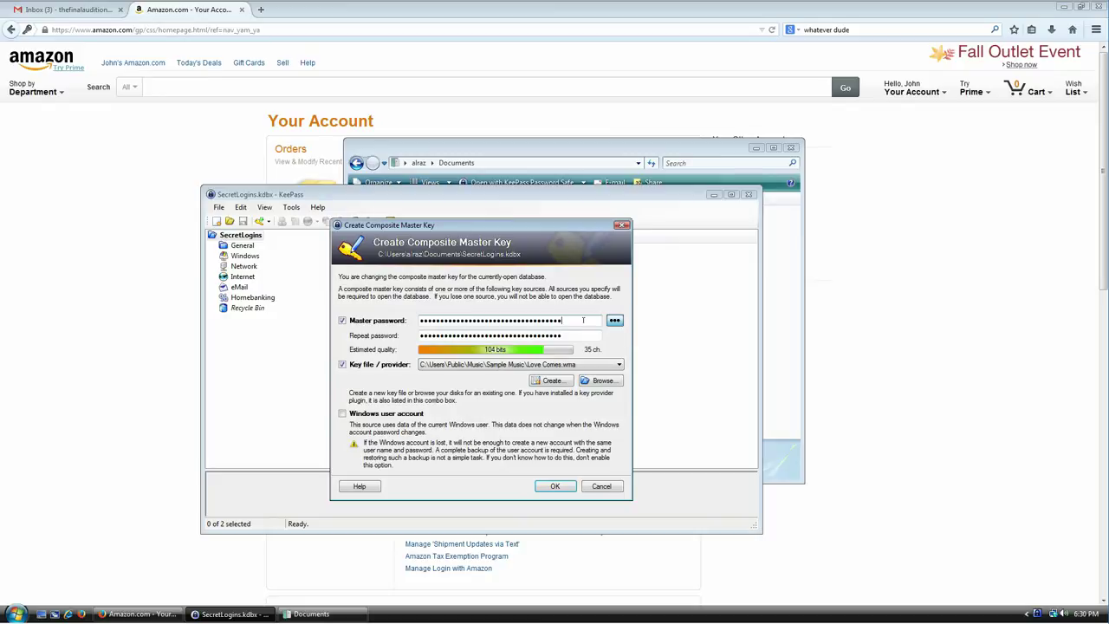
{"action": "left_click_drag", "start_coordinate": [583, 321], "coordinate": [394, 319]}
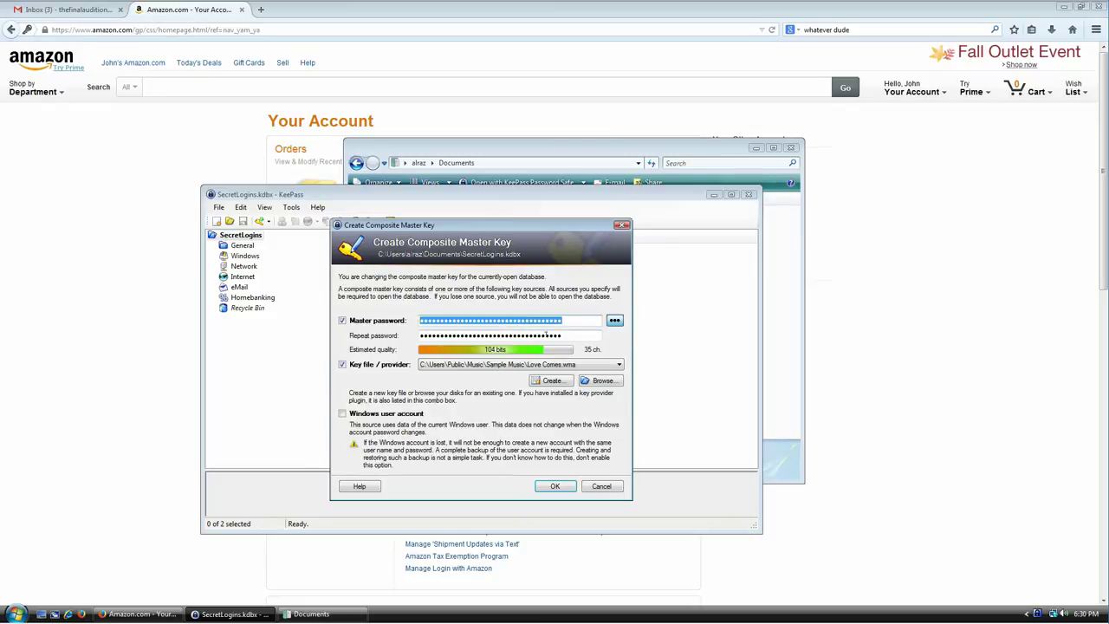
{"action": "left_click", "coordinate": [576, 335]}
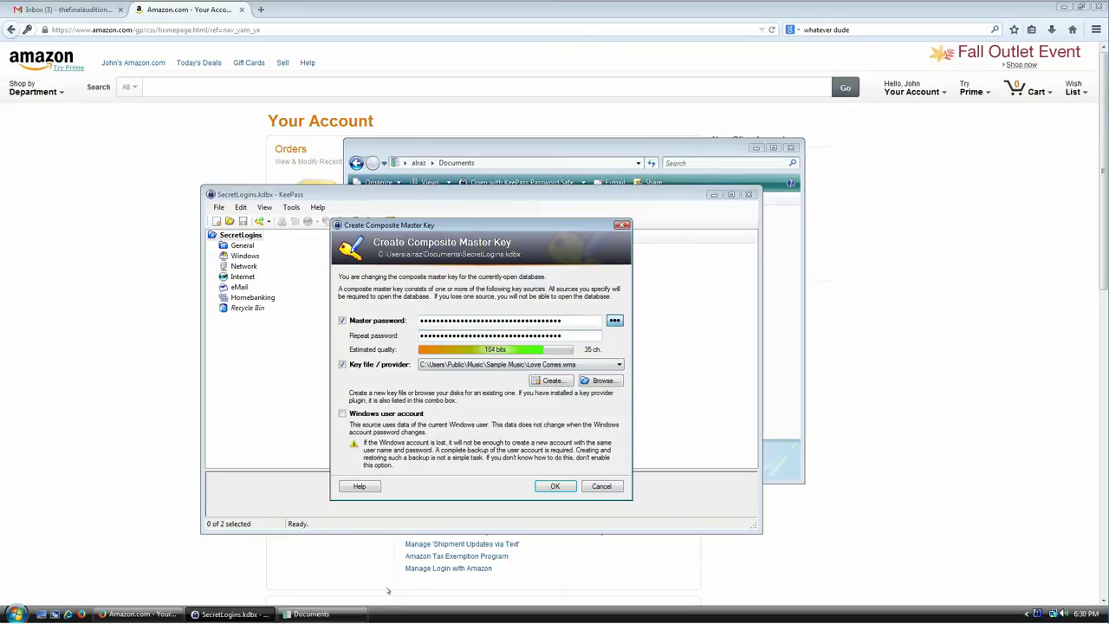
{"action": "left_click", "coordinate": [779, 372]}
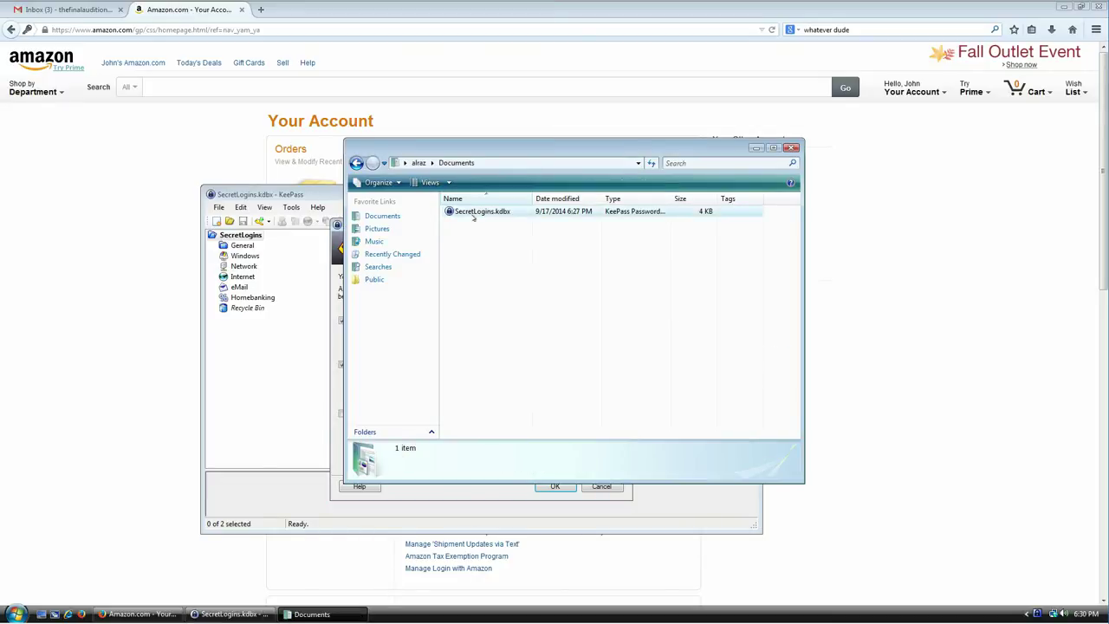
Step: Check the Key file dropdown in the master key dialog, keeping Love Comes.wma
{"action": "left_click", "coordinate": [472, 211]}
{"action": "left_click", "coordinate": [512, 497]}
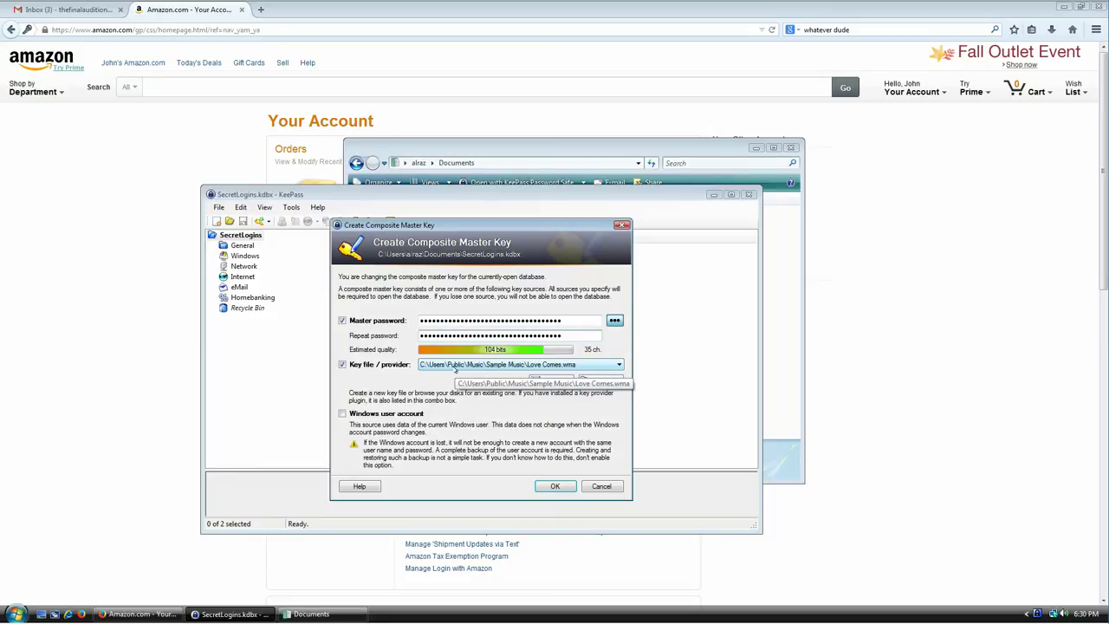
{"action": "left_click", "coordinate": [517, 365]}
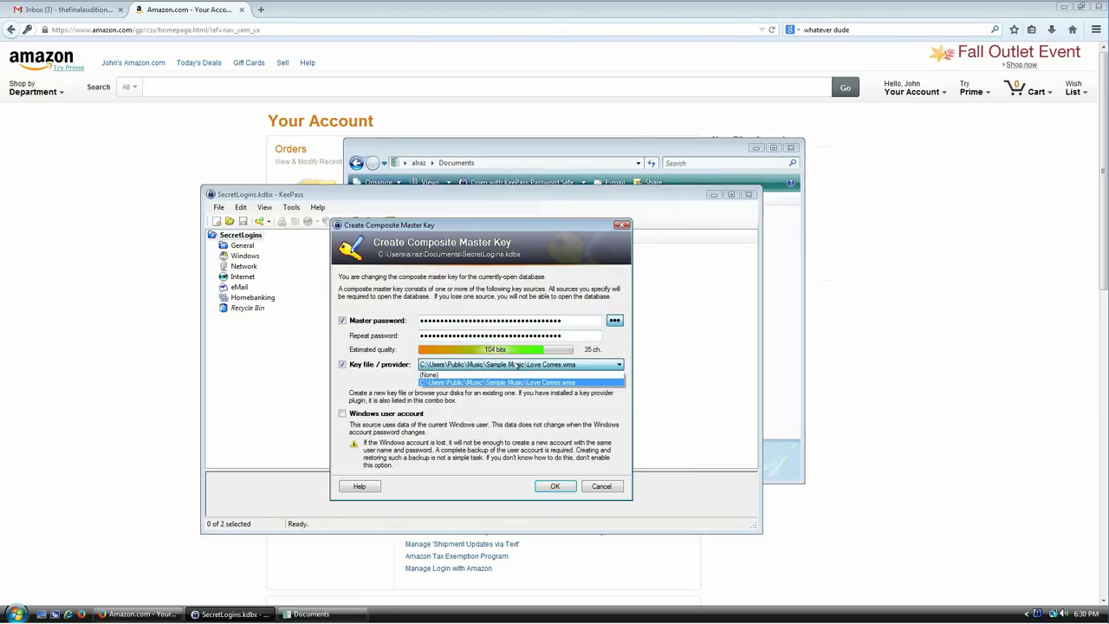
{"action": "left_click", "coordinate": [517, 364]}
Step: Deselect the database file in Documents and close the Create Composite Master Key dialog
{"action": "left_click", "coordinate": [563, 147]}
{"action": "left_click", "coordinate": [490, 234]}
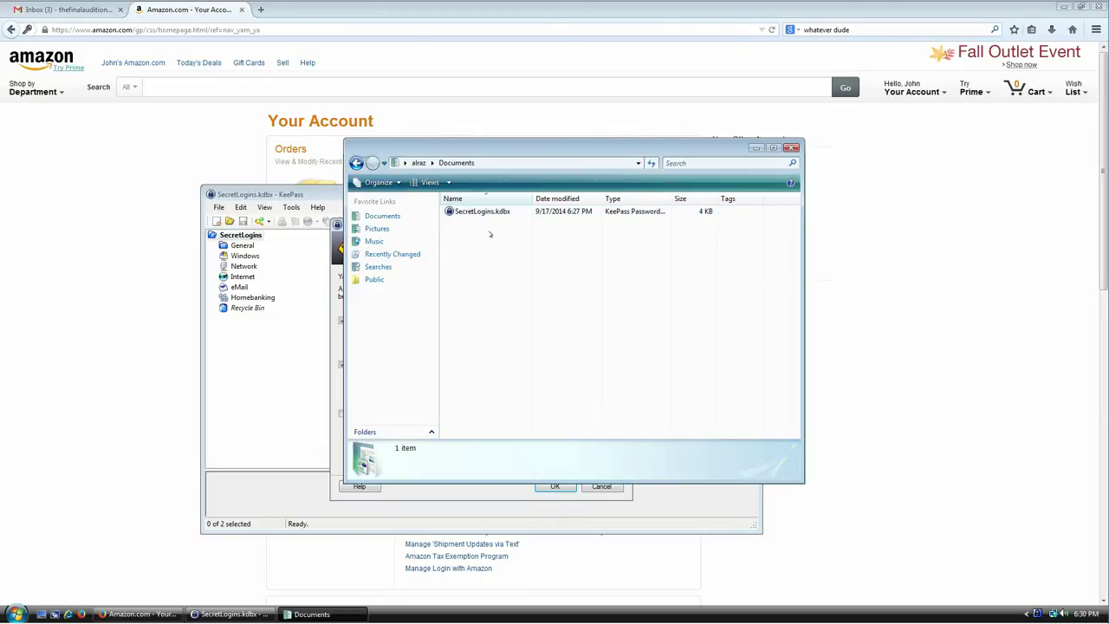
{"action": "left_click", "coordinate": [449, 496]}
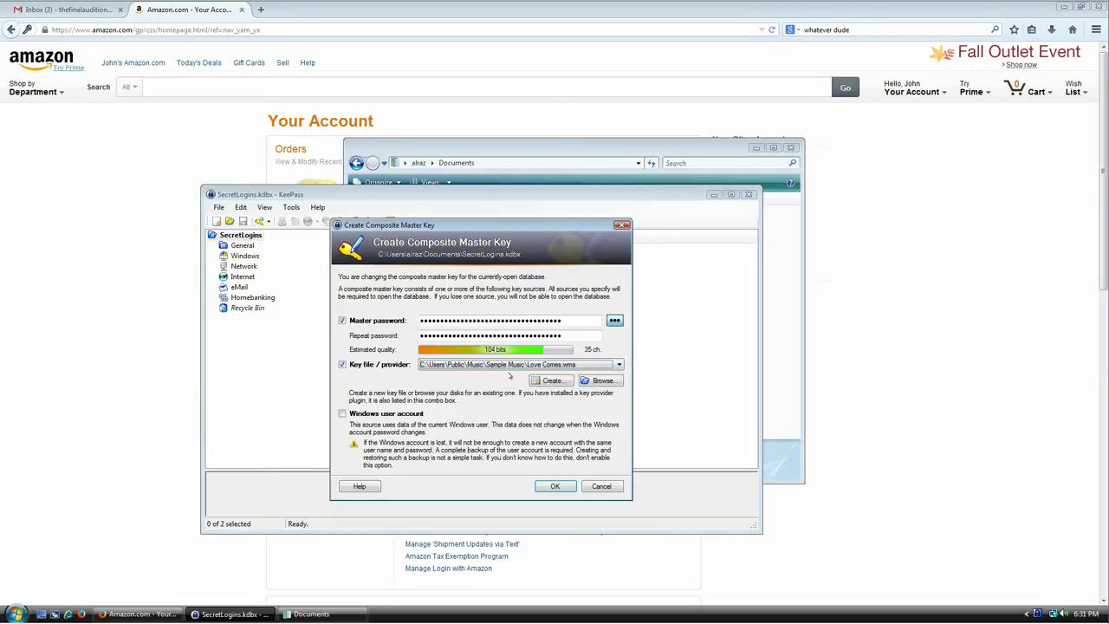
{"action": "left_click", "coordinate": [788, 264]}
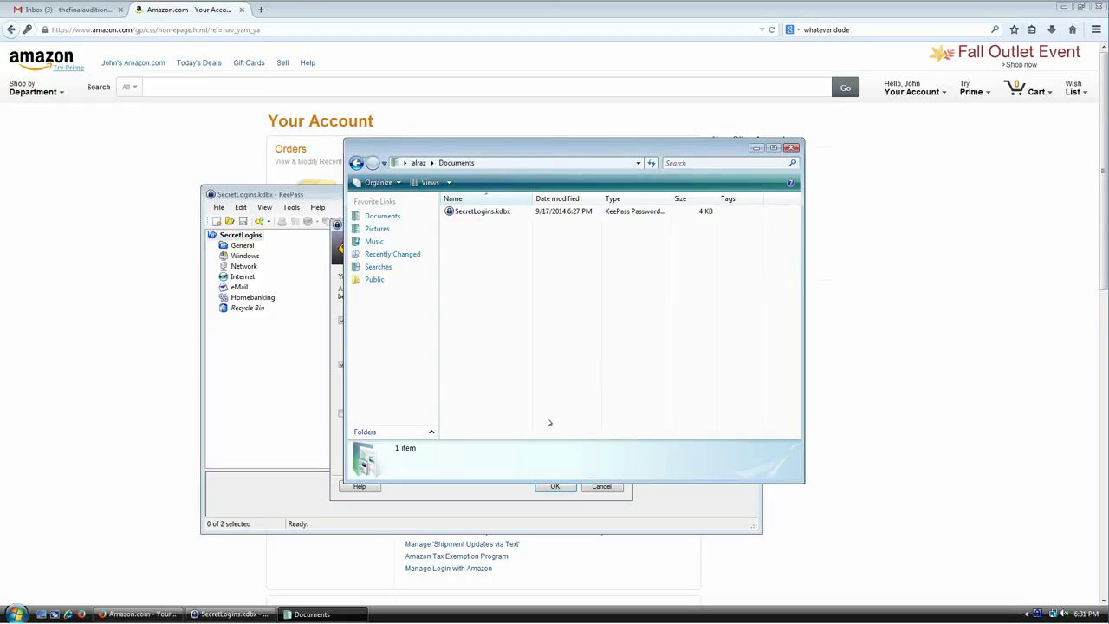
{"action": "left_click", "coordinate": [598, 486]}
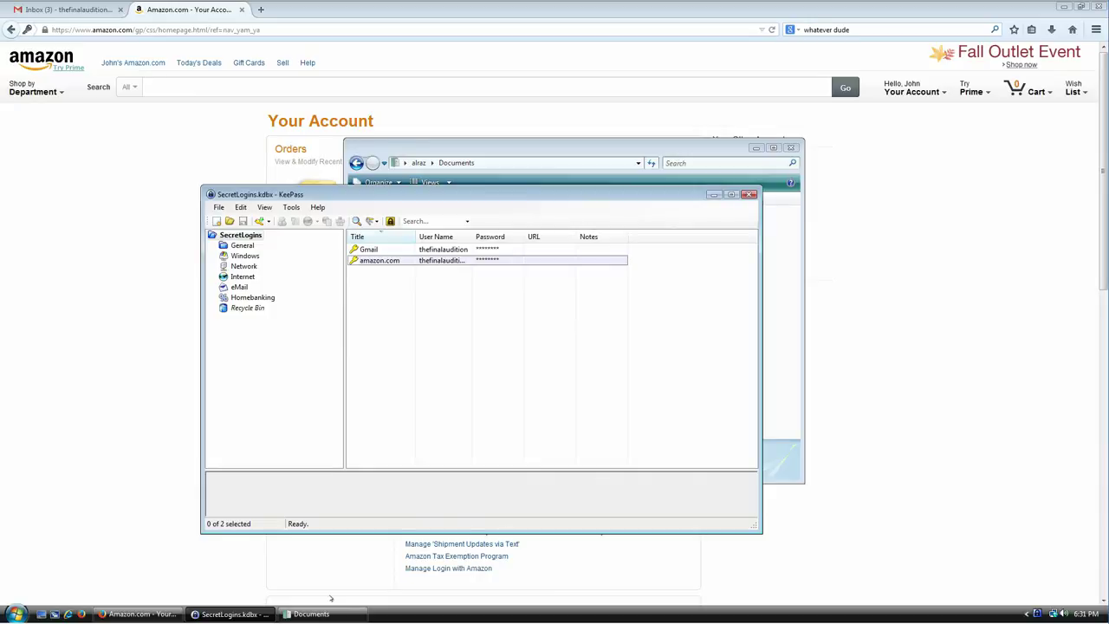
{"action": "left_click", "coordinate": [327, 613]}
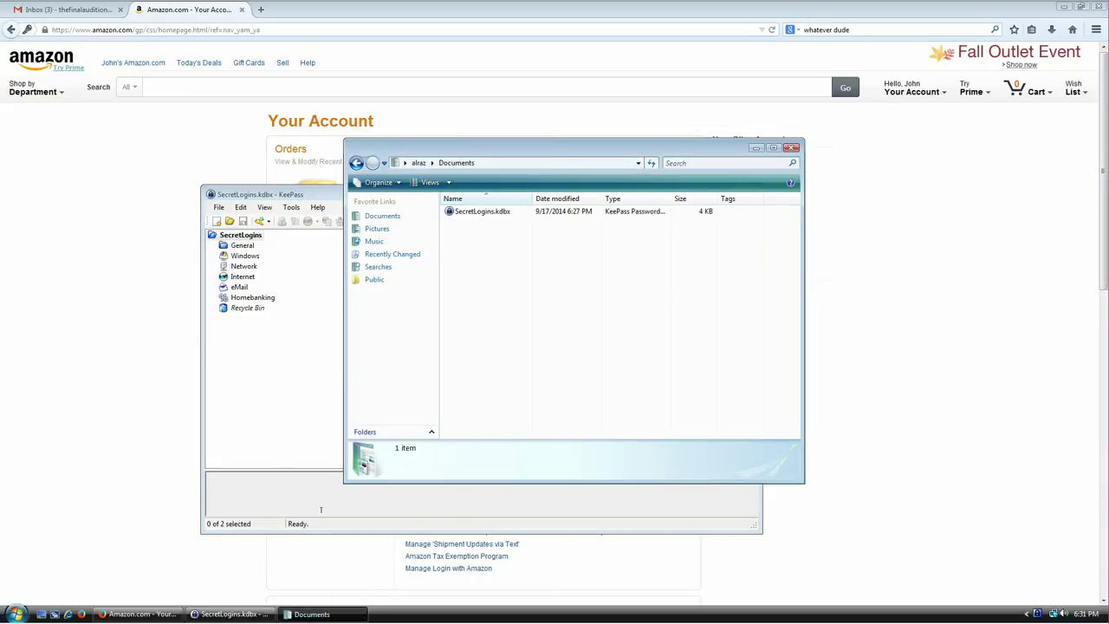
{"action": "key", "text": "super"}
{"action": "type", "text": "notepad"}
{"action": "key", "text": "Return"}
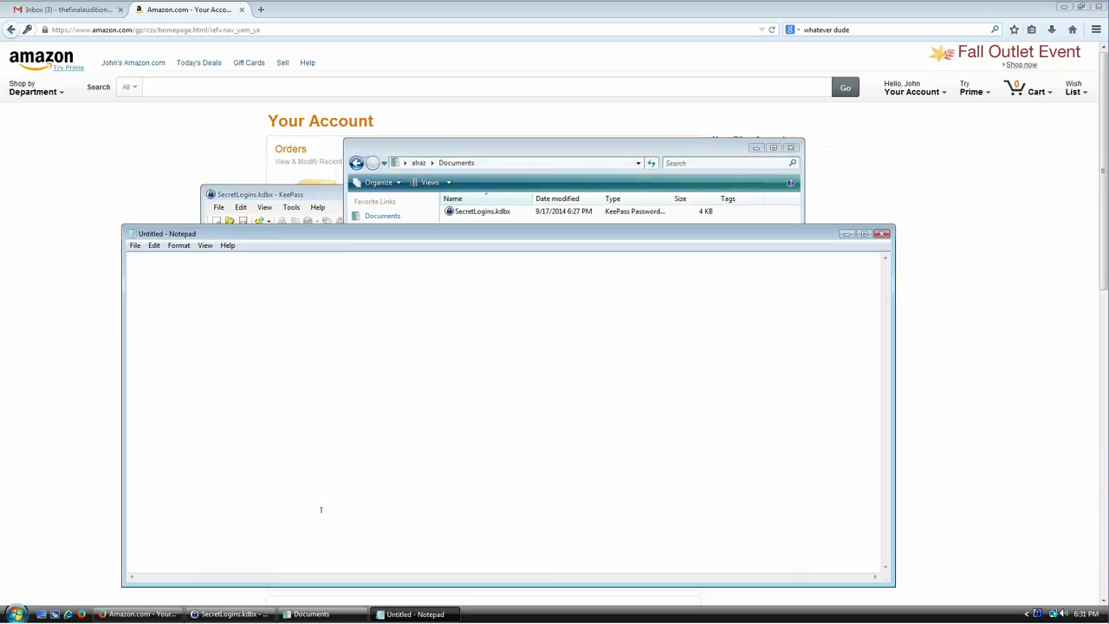
Step: Save the text file as '1' in Documents and return to KeePass
{"action": "key", "text": "ctrl+s"}
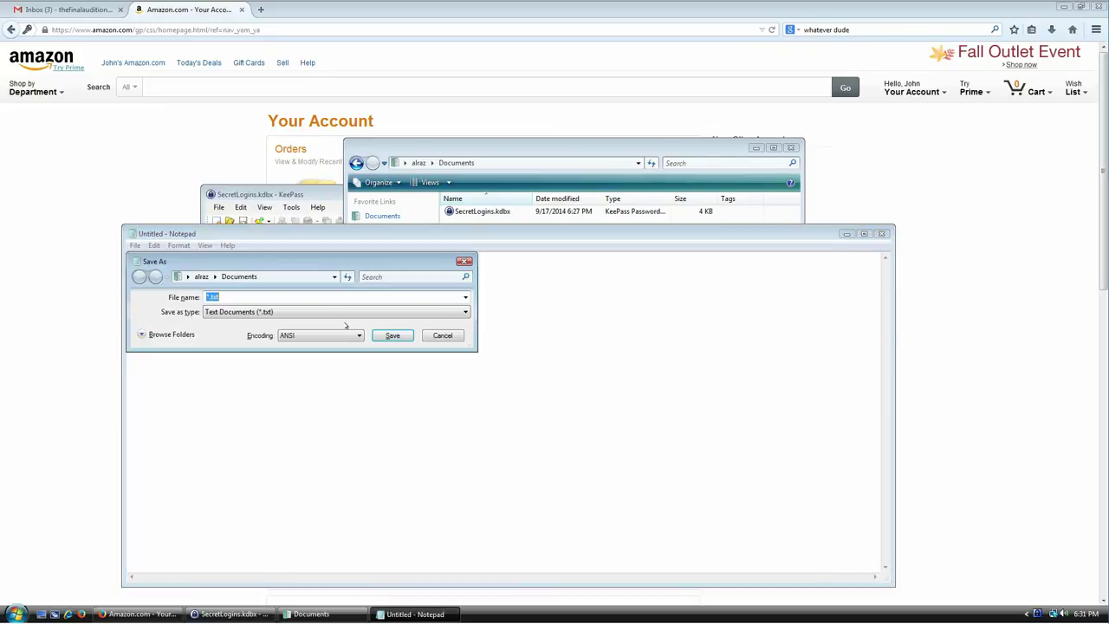
{"action": "type", "text": "1"}
{"action": "key", "text": "Return"}
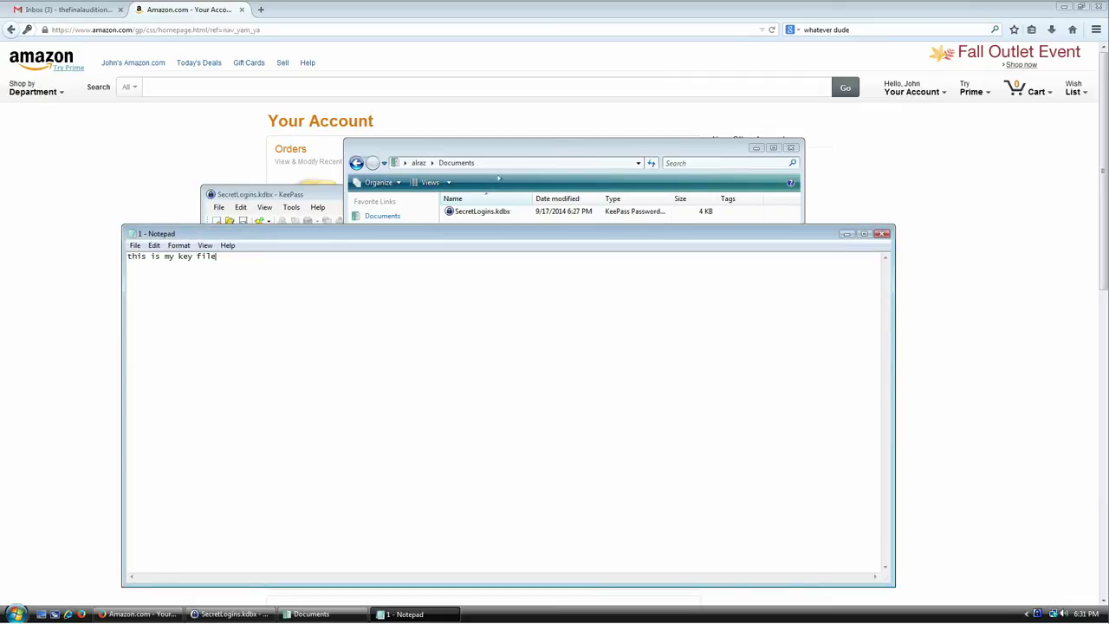
{"action": "left_click", "coordinate": [498, 179]}
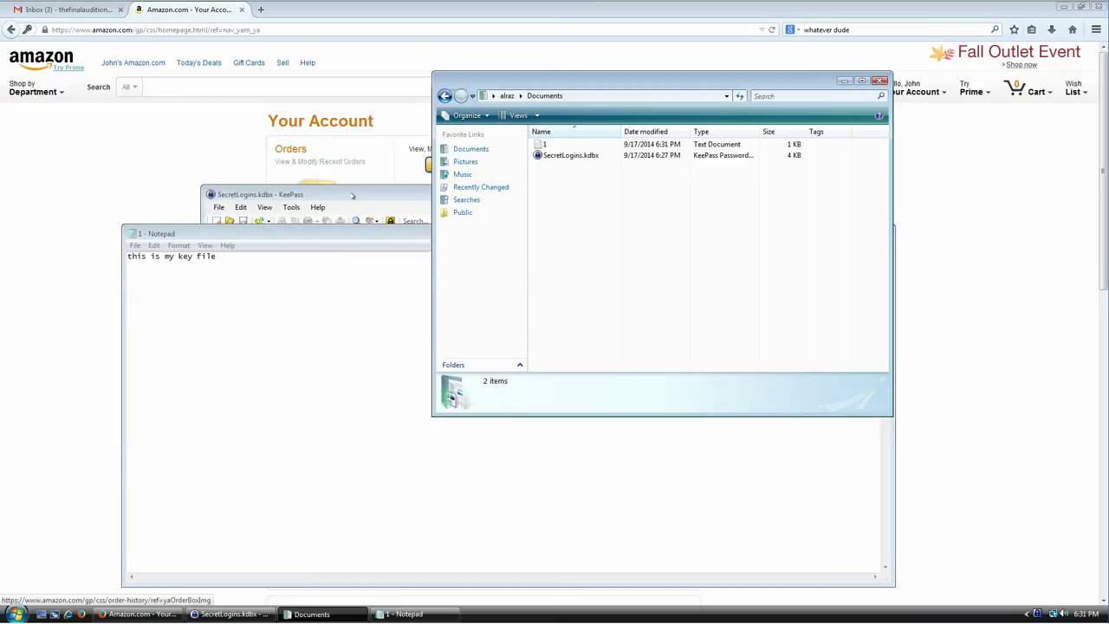
{"action": "left_click", "coordinate": [348, 191]}
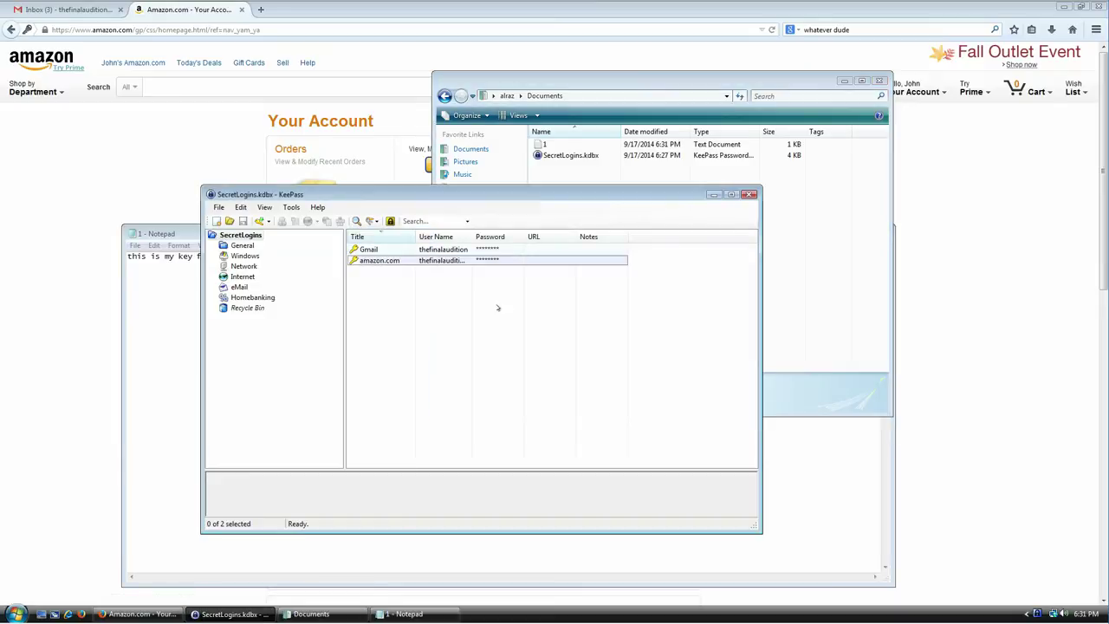
Step: Begin changing the master key and enter a 6-character password twice
{"action": "left_click", "coordinate": [220, 208]}
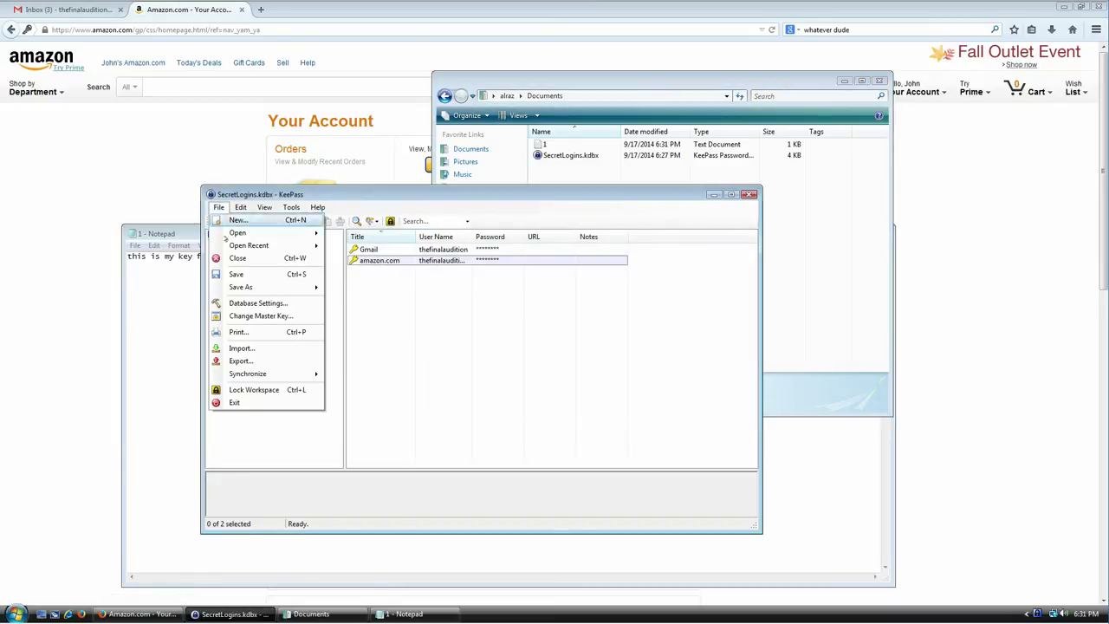
{"action": "left_click", "coordinate": [251, 317]}
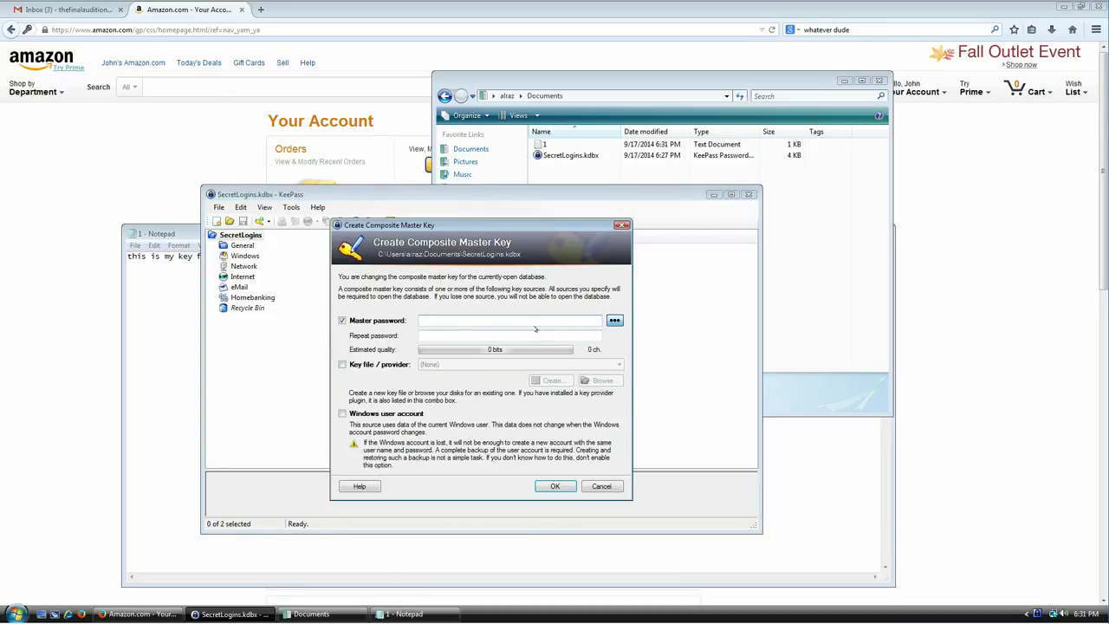
{"action": "type", "text": "••••••"}
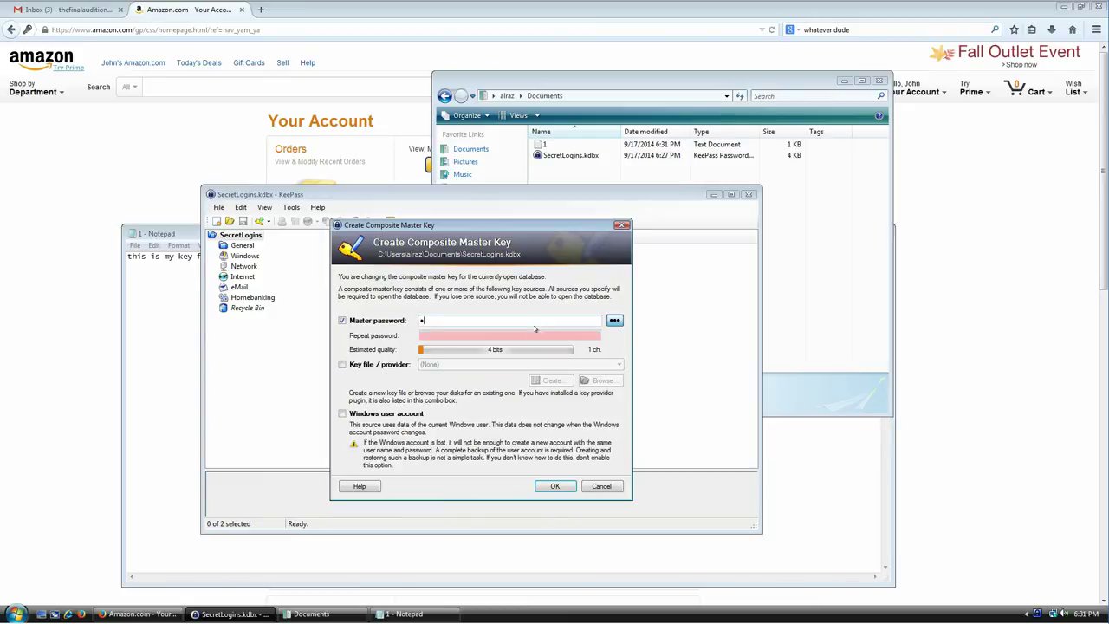
{"action": "key", "text": "Tab"}
{"action": "type", "text": "••••"}
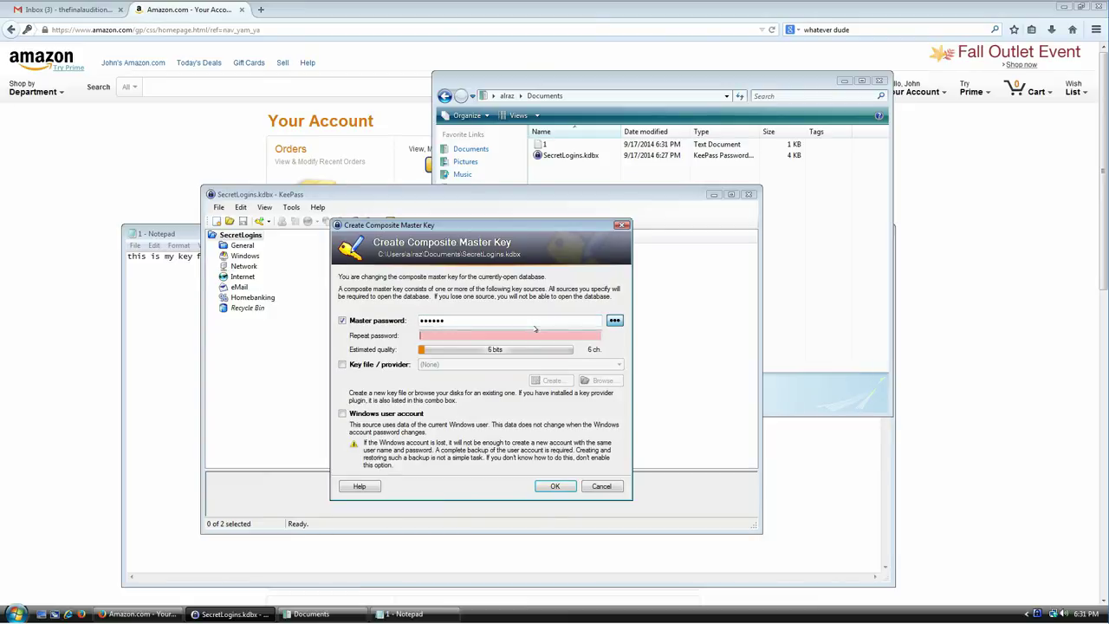
{"action": "type", "text": "••"}
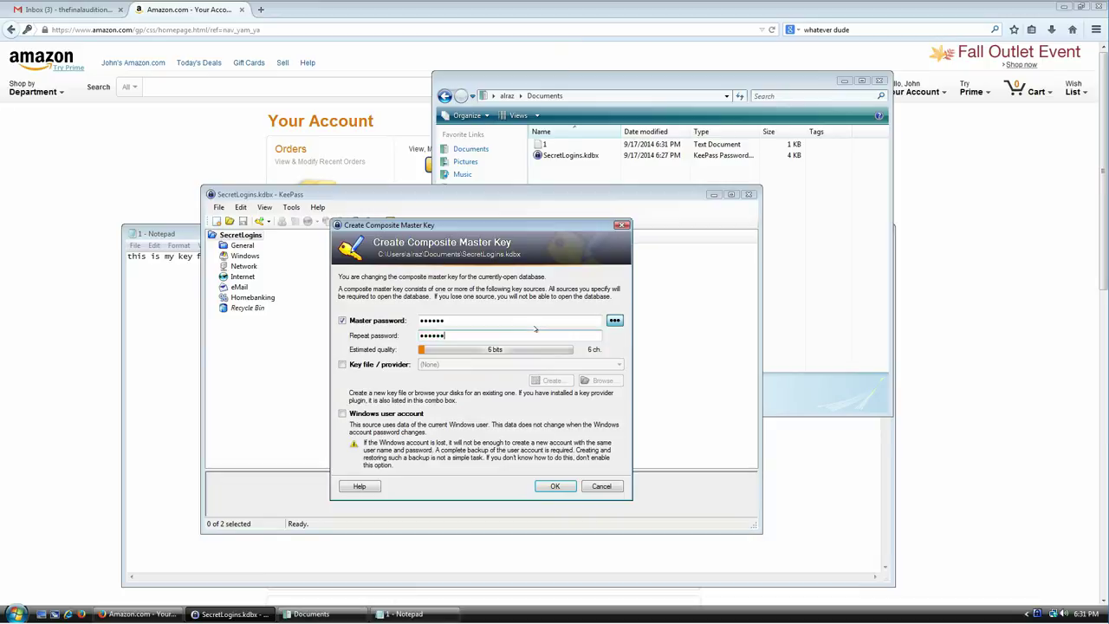
Step: Add text file 1 from Documents as key file, apply the new key, and save the database
{"action": "left_click", "coordinate": [366, 367]}
{"action": "left_click", "coordinate": [598, 381]}
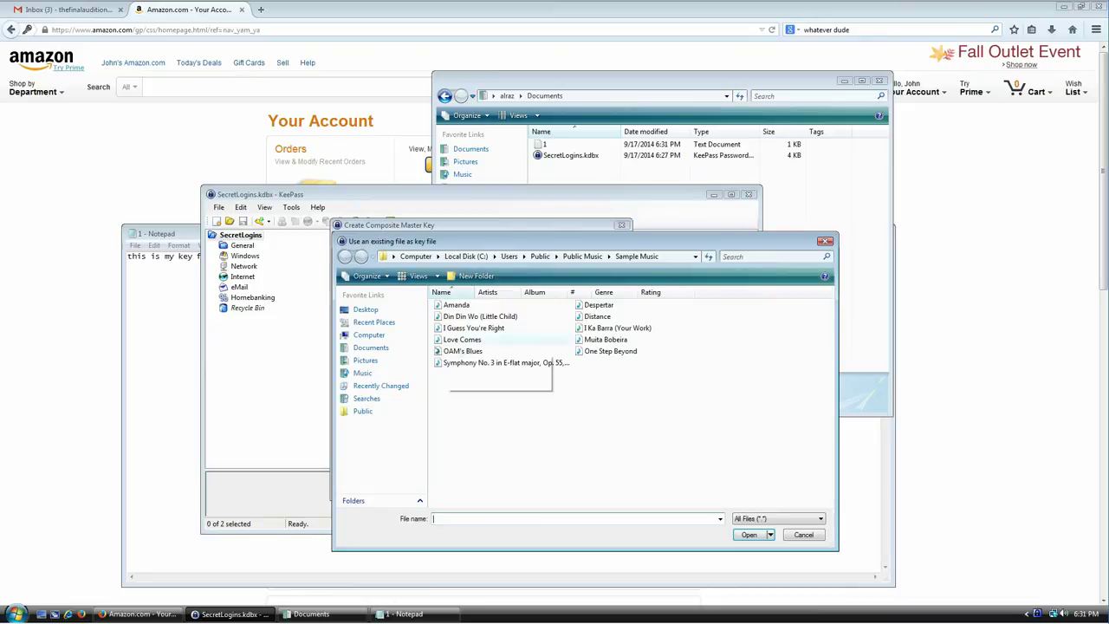
{"action": "left_click", "coordinate": [371, 347]}
{"action": "double_click", "coordinate": [449, 305]}
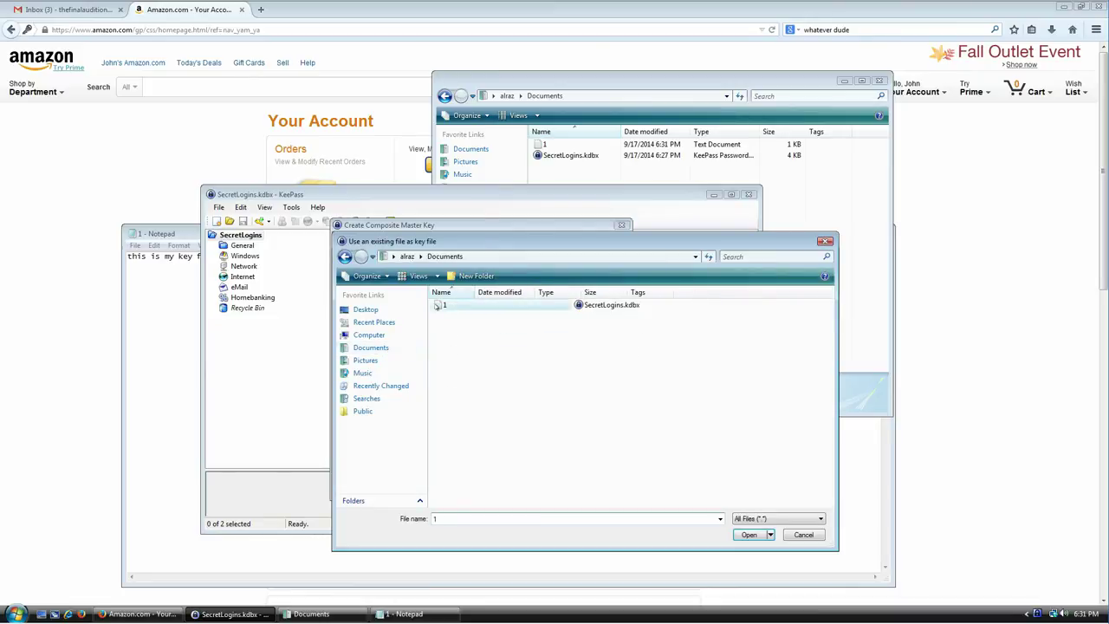
{"action": "left_click", "coordinate": [542, 485]}
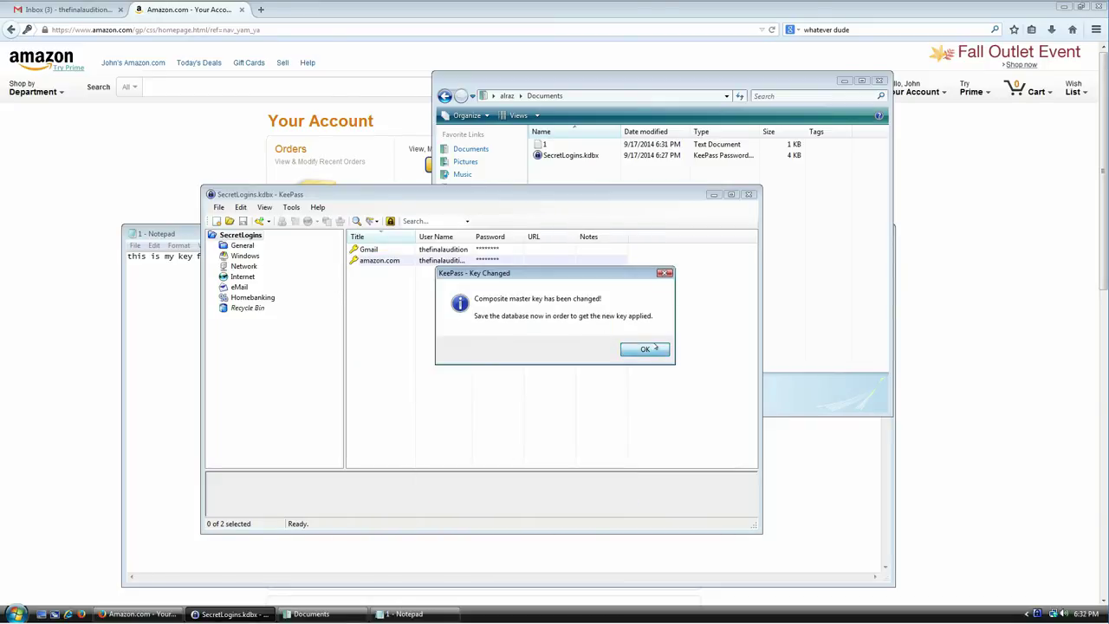
{"action": "left_click", "coordinate": [656, 347]}
{"action": "left_click", "coordinate": [243, 221]}
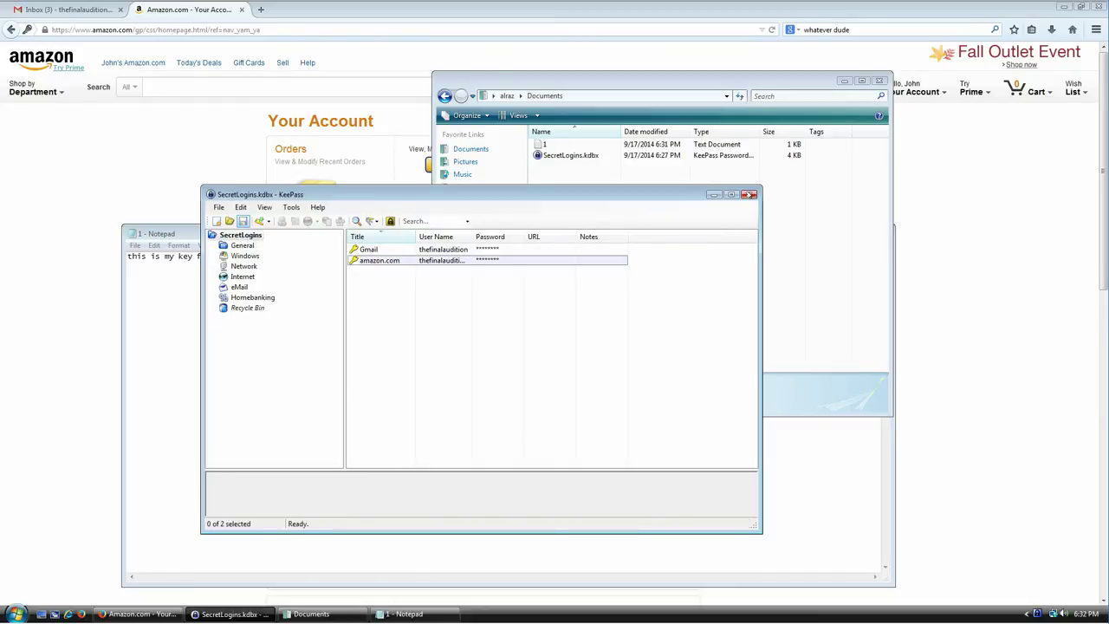
Step: Close the SecretLogins database and open SecretLogins.kdbx again
{"action": "left_click", "coordinate": [218, 207]}
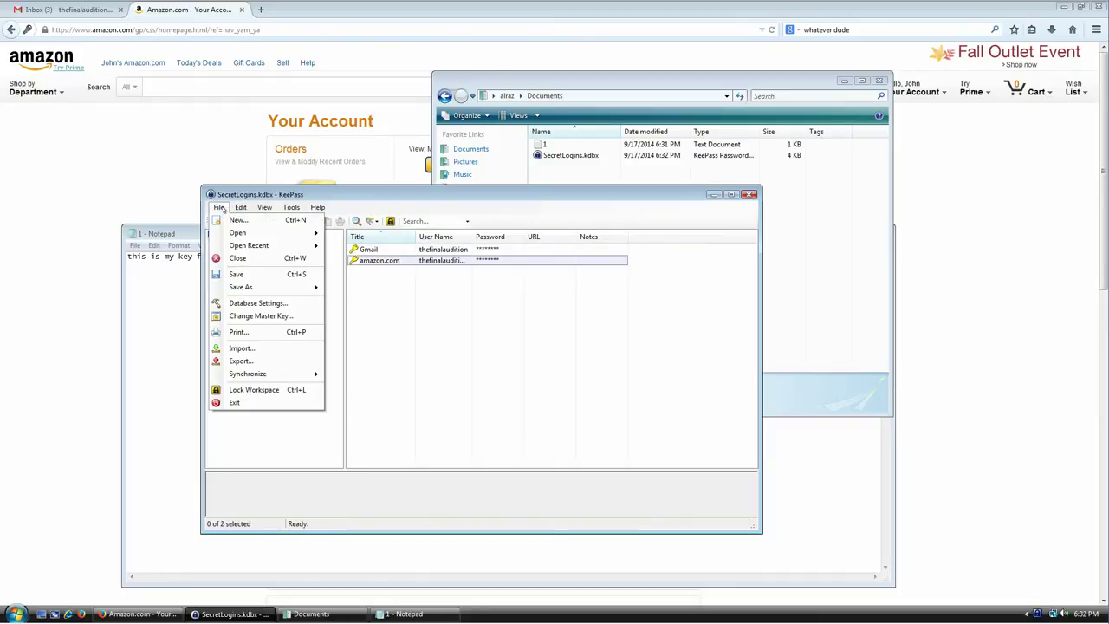
{"action": "left_click", "coordinate": [237, 259]}
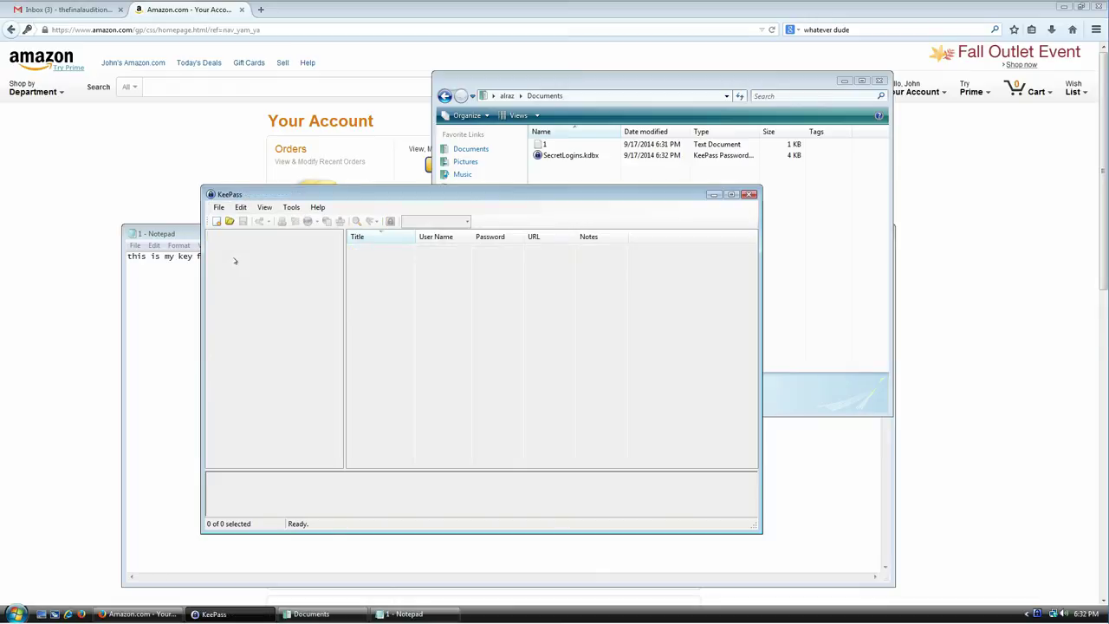
{"action": "left_click", "coordinate": [229, 222]}
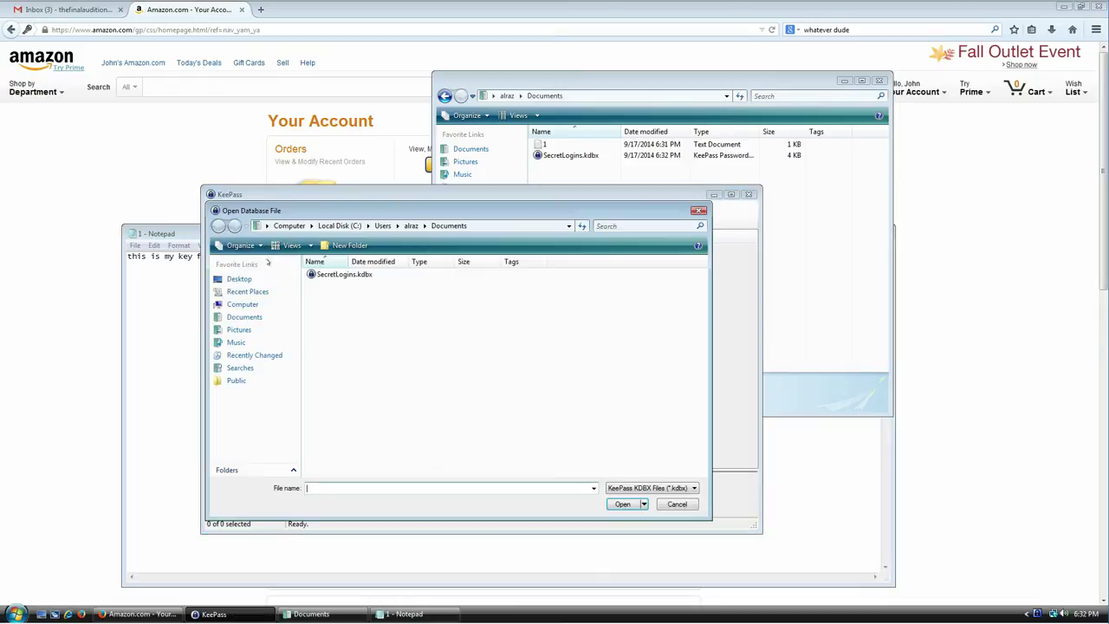
{"action": "double_click", "coordinate": [340, 275]}
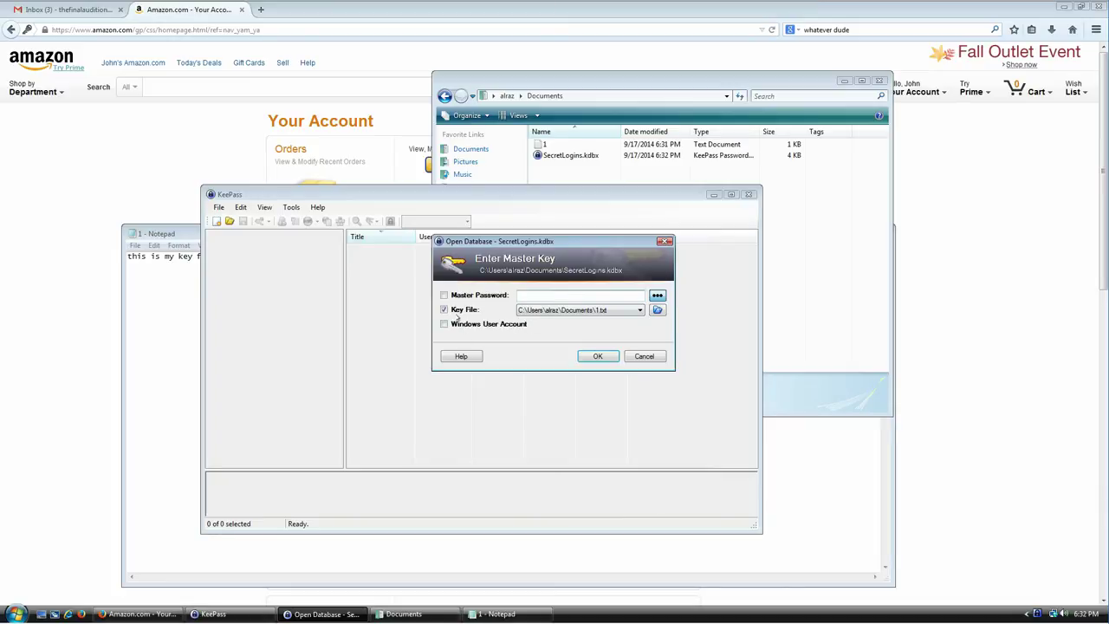
Step: Unlock it with 1.txt as key file plus the master password
{"action": "left_click", "coordinate": [600, 310]}
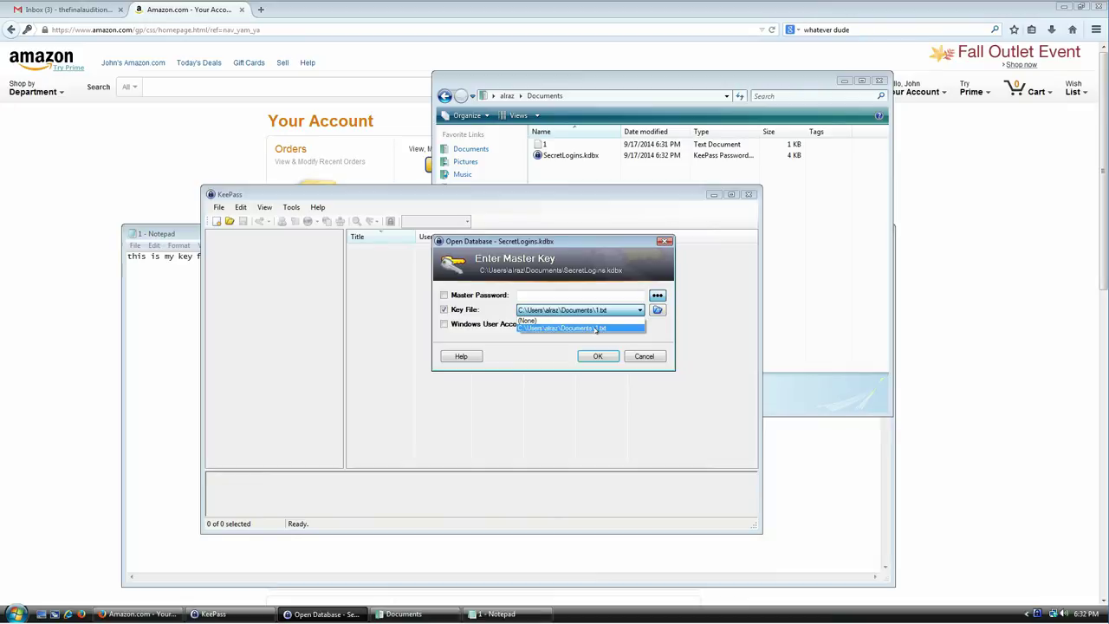
{"action": "left_click", "coordinate": [608, 331]}
{"action": "left_click", "coordinate": [547, 295]}
{"action": "type", "text": "••••••"}
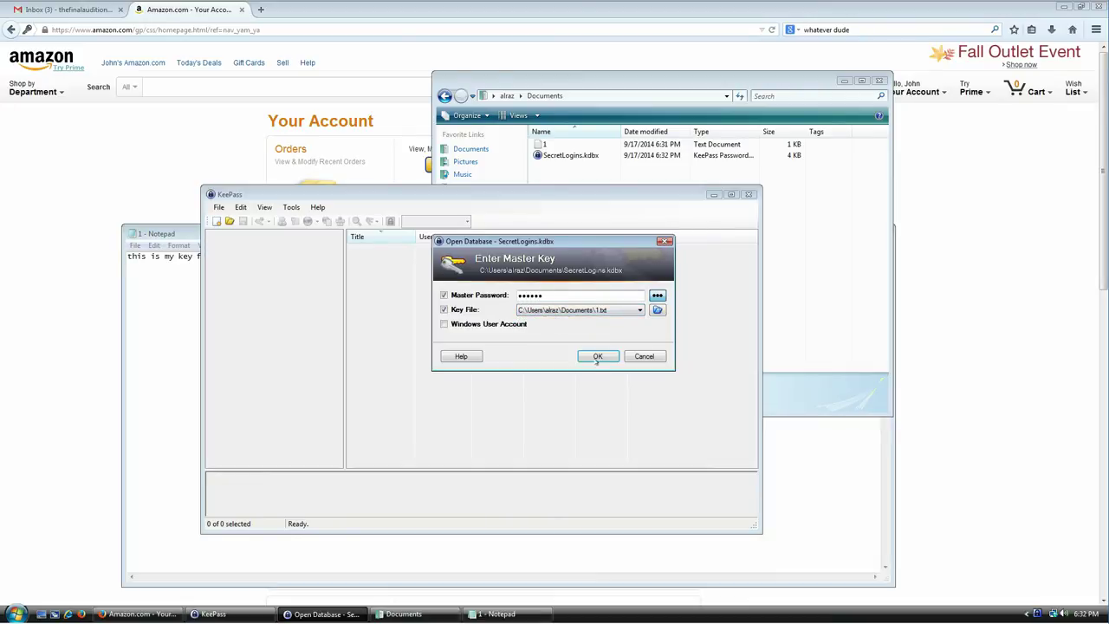
{"action": "left_click", "coordinate": [597, 357]}
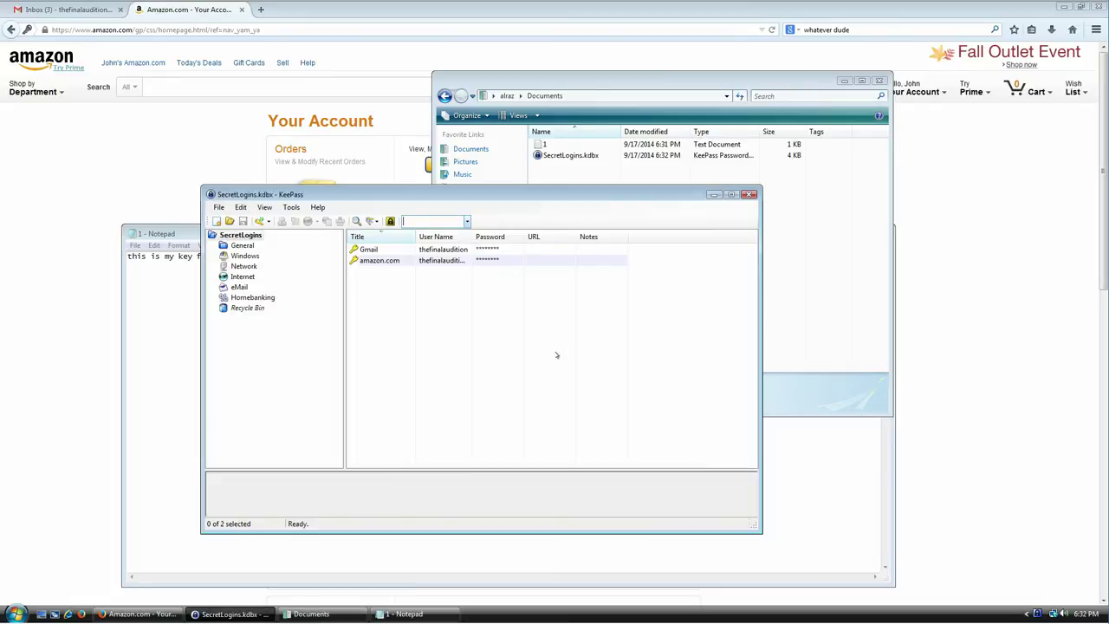
Step: Close SecretLogins and reopen SecretLogins.kdbx through File > Open > Open File
{"action": "left_click", "coordinate": [219, 207]}
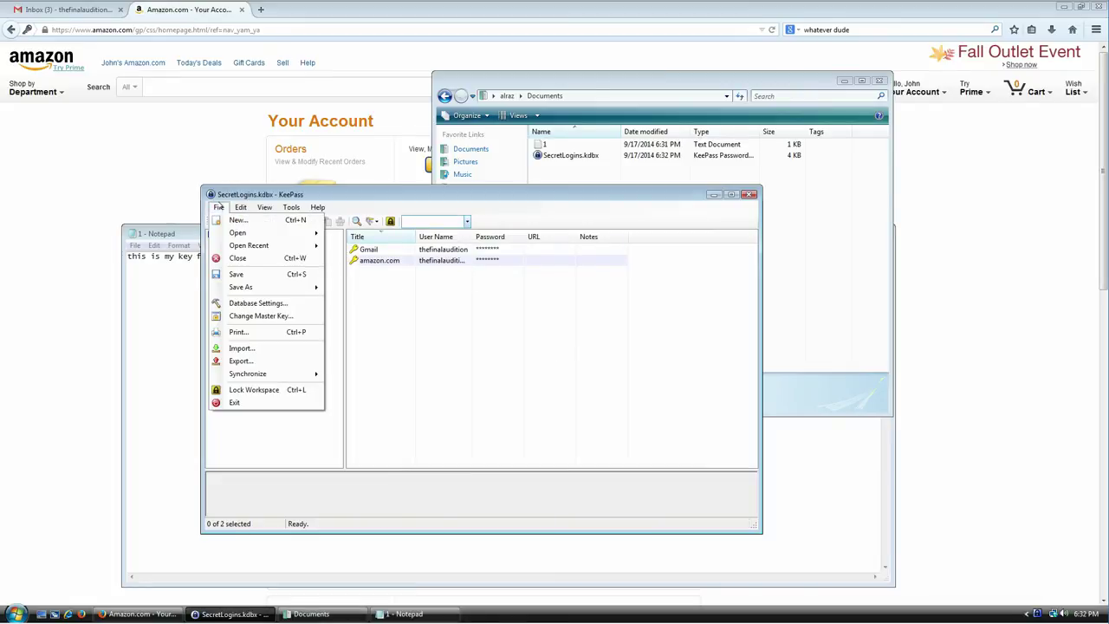
{"action": "left_click", "coordinate": [238, 258]}
{"action": "left_click", "coordinate": [220, 208]}
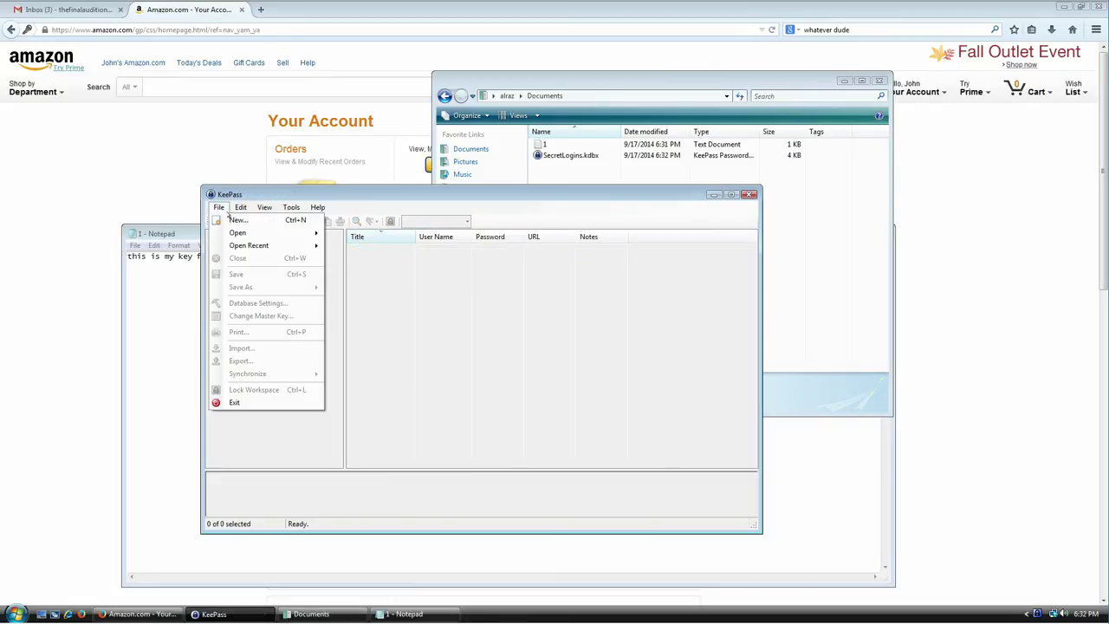
{"action": "mouse_move", "coordinate": [260, 233]}
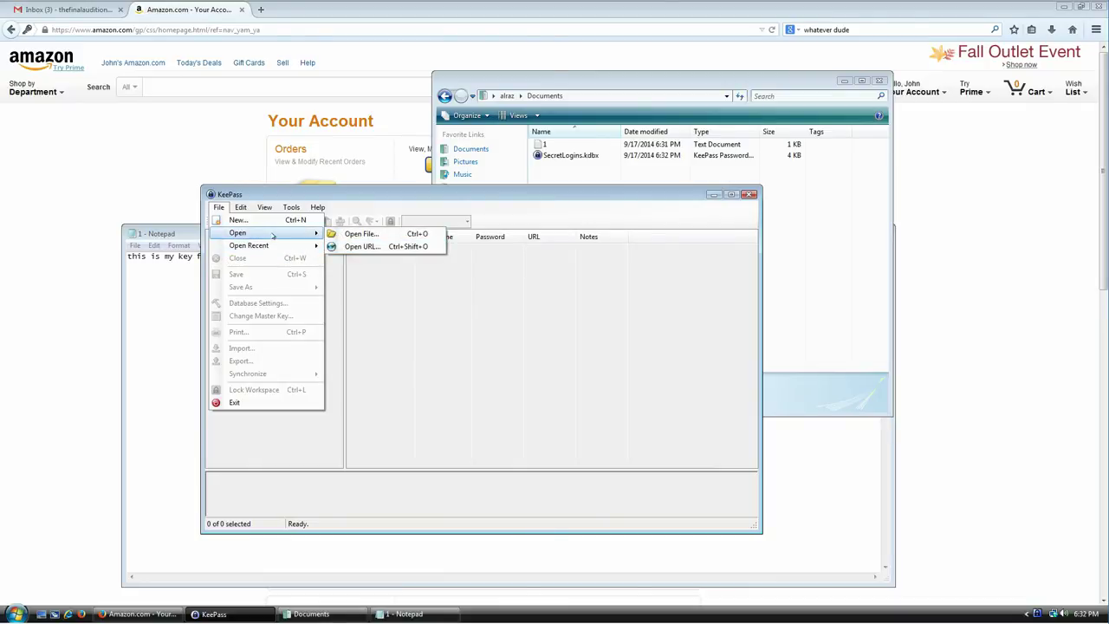
{"action": "left_click", "coordinate": [356, 235]}
{"action": "double_click", "coordinate": [339, 274]}
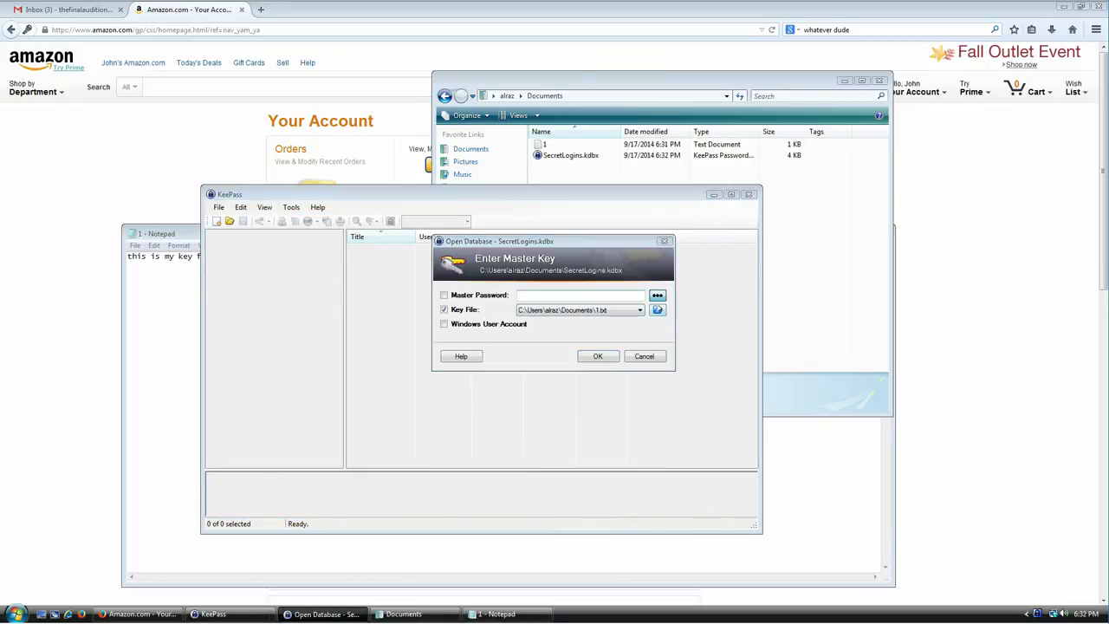
Step: Try unlocking with Love Comes.wma as key file, dismiss the invalid-key error, and reselect 1.txt
{"action": "left_click", "coordinate": [658, 309]}
{"action": "left_click", "coordinate": [499, 394]}
{"action": "double_click", "coordinate": [564, 358]}
{"action": "left_click", "coordinate": [574, 355]}
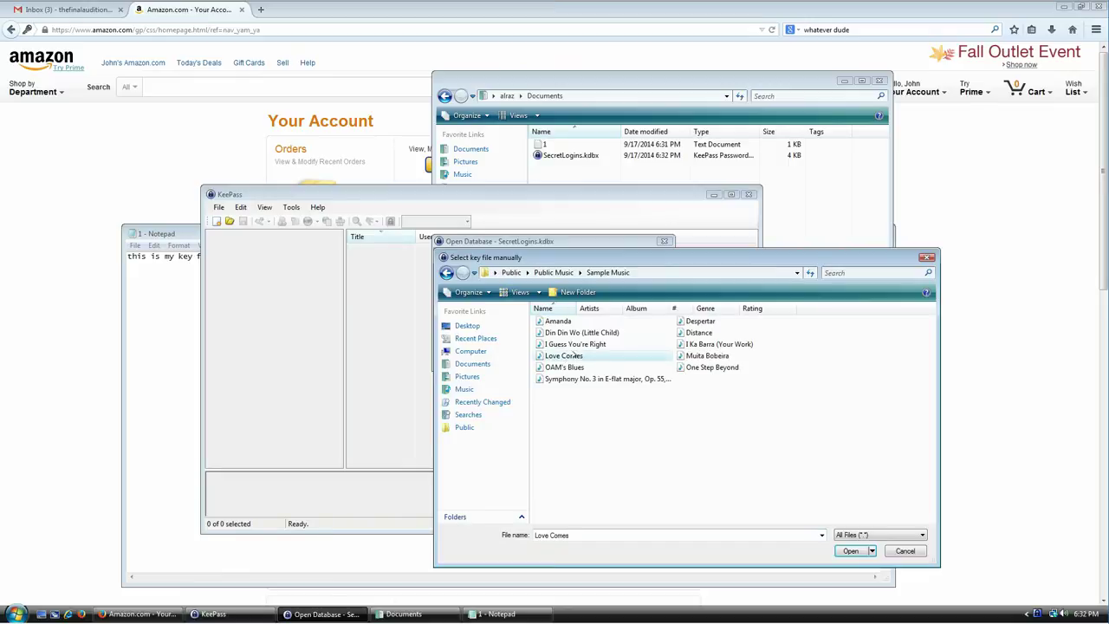
{"action": "double_click", "coordinate": [574, 355]}
{"action": "left_click", "coordinate": [559, 295]}
{"action": "type", "text": "******"}
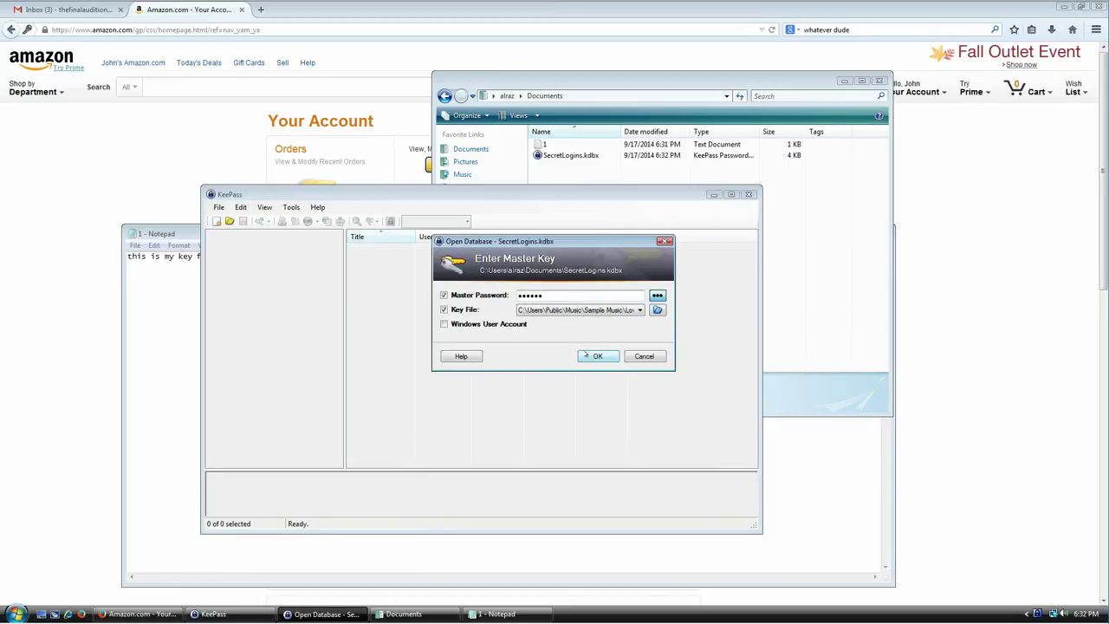
{"action": "left_click", "coordinate": [593, 356]}
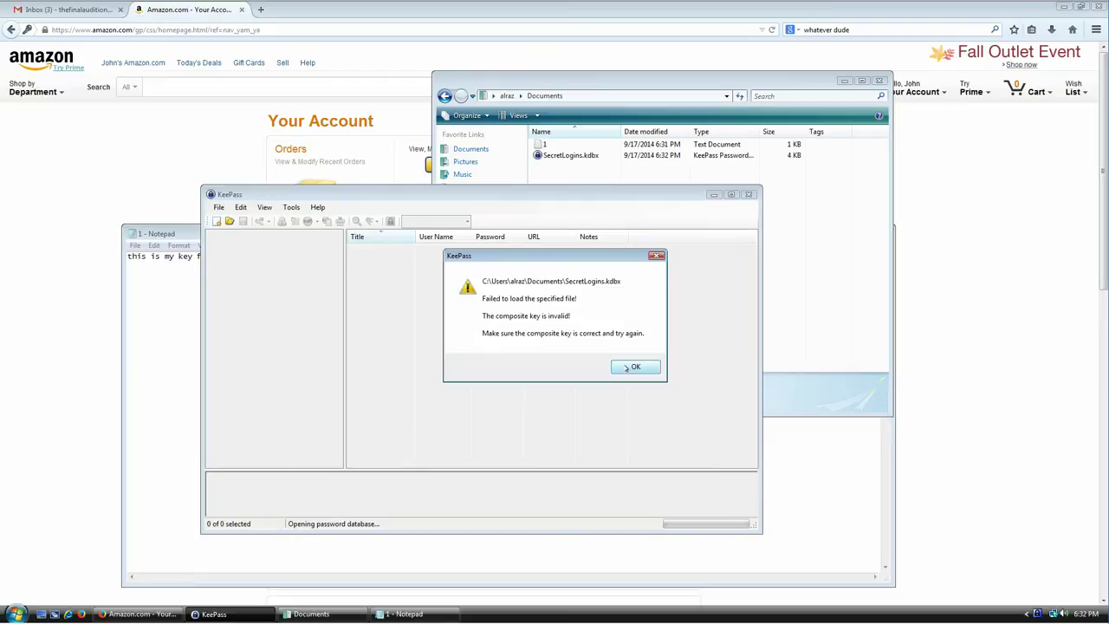
{"action": "left_click", "coordinate": [630, 367]}
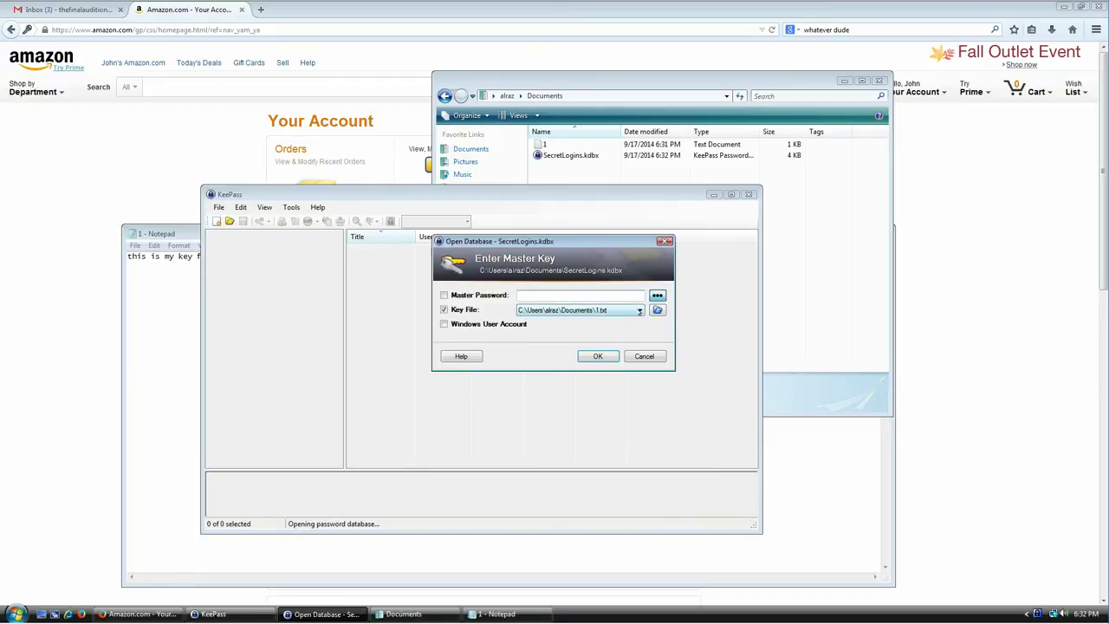
{"action": "left_click", "coordinate": [640, 310]}
{"action": "left_click", "coordinate": [608, 328]}
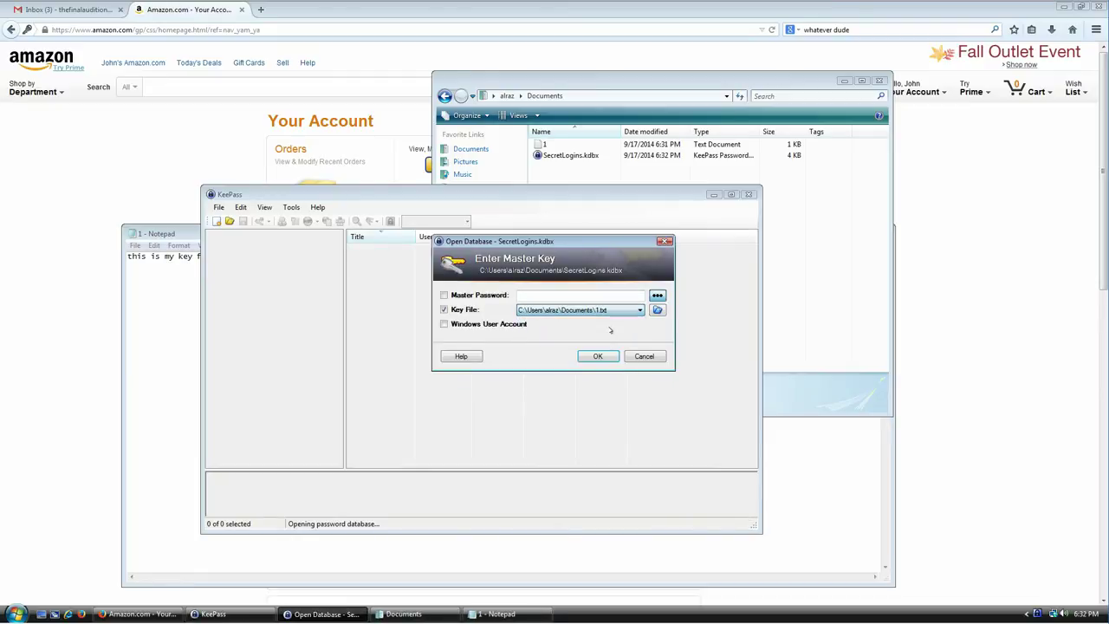
{"action": "left_click", "coordinate": [188, 302]}
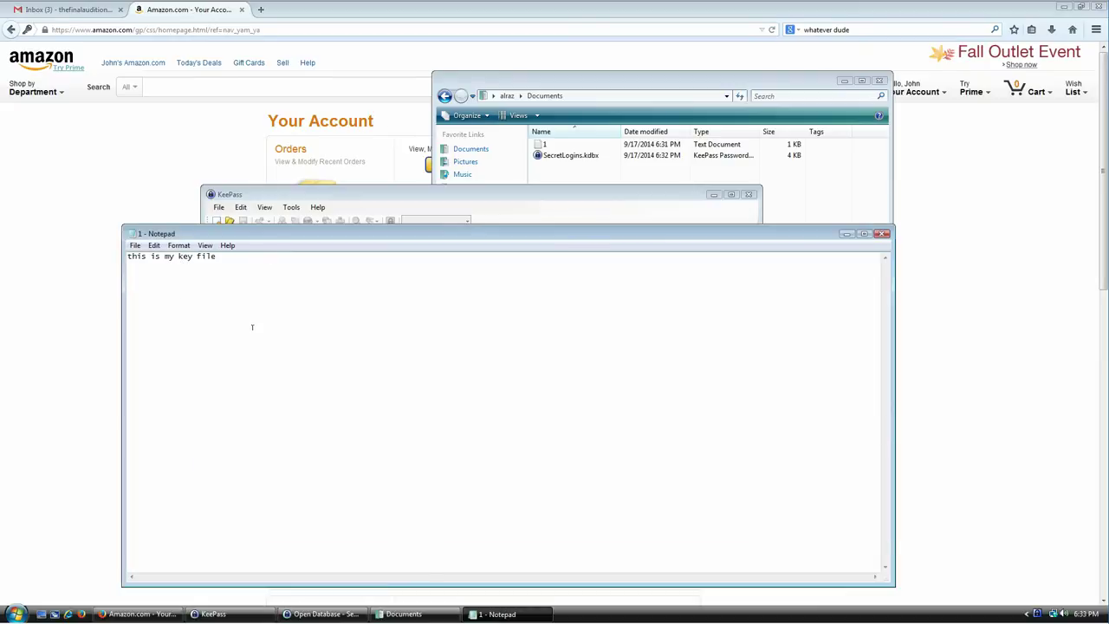
{"action": "key", "text": "Right"}
{"action": "key", "text": "Right"}
{"action": "key", "text": "Delete"}
{"action": "type", "text": "I"}
Step: Save 1.txt in Notepad and return to KeePass's master password field
{"action": "left_click", "coordinate": [135, 246]}
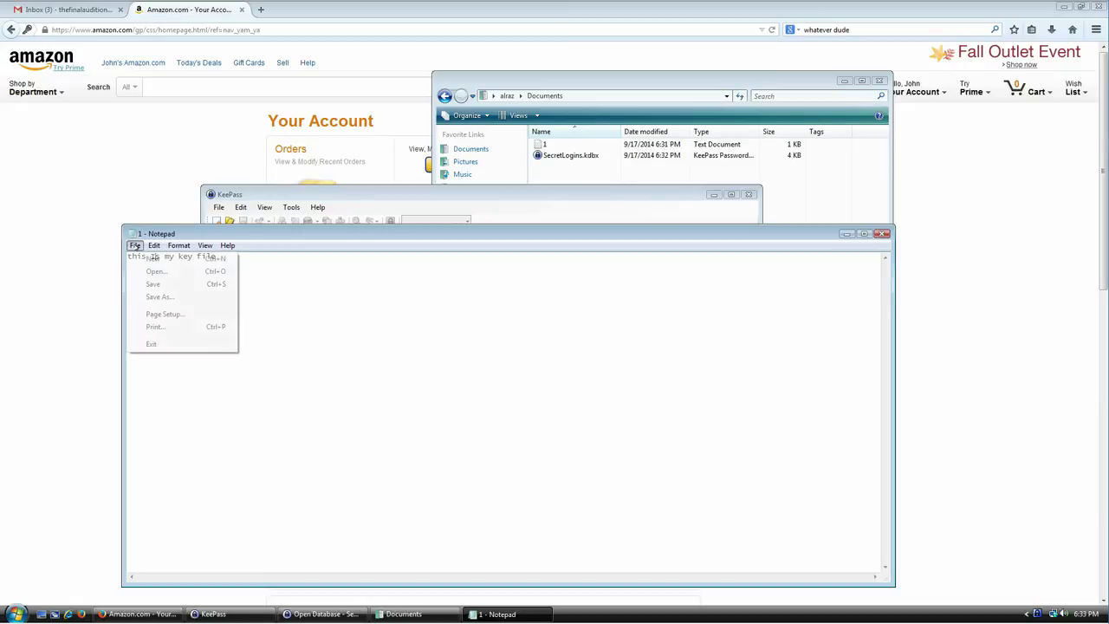
{"action": "left_click", "coordinate": [149, 284]}
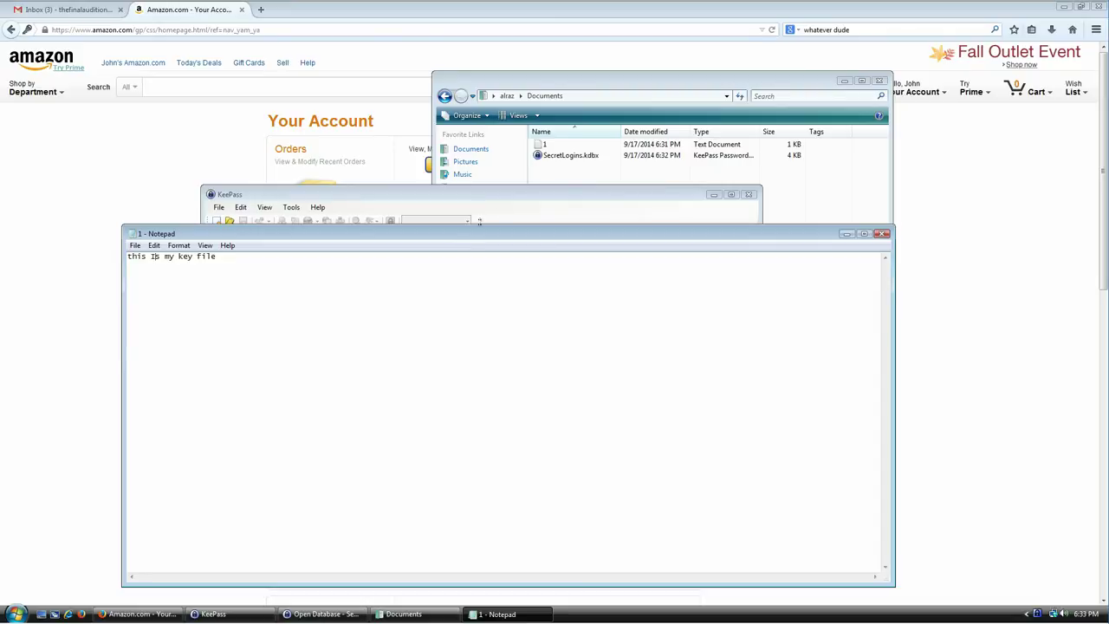
{"action": "left_click", "coordinate": [501, 203]}
{"action": "left_click", "coordinate": [529, 291]}
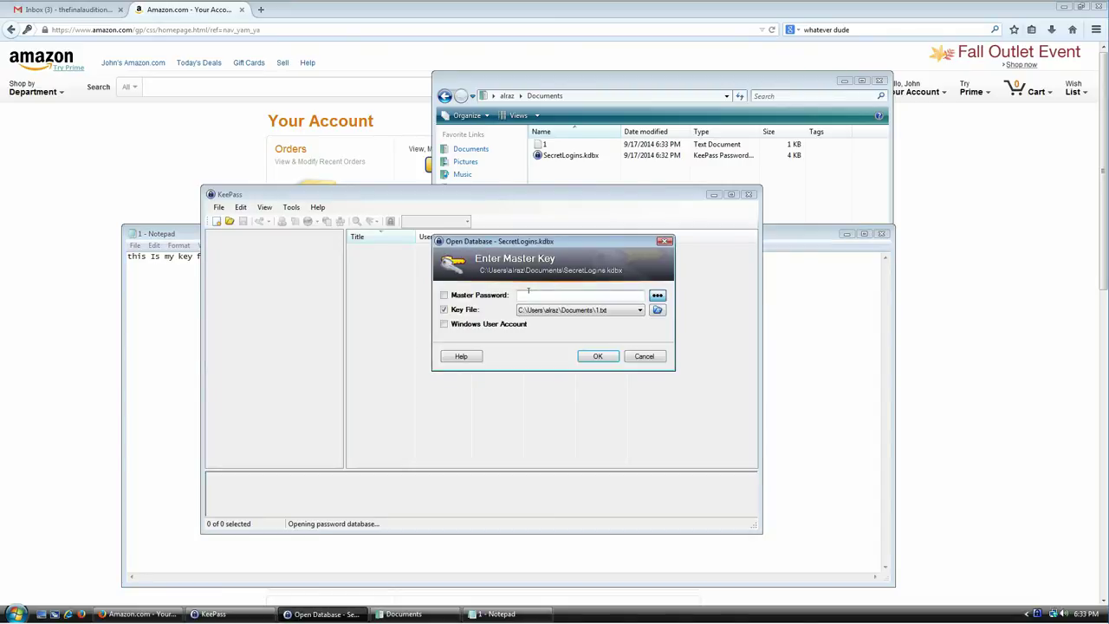
Step: Try unlocking SecretLogins.kdbx with the master password and edited 1.txt; dismiss the invalid composite key error
{"action": "type", "text": "••••••"}
{"action": "left_click", "coordinate": [597, 359]}
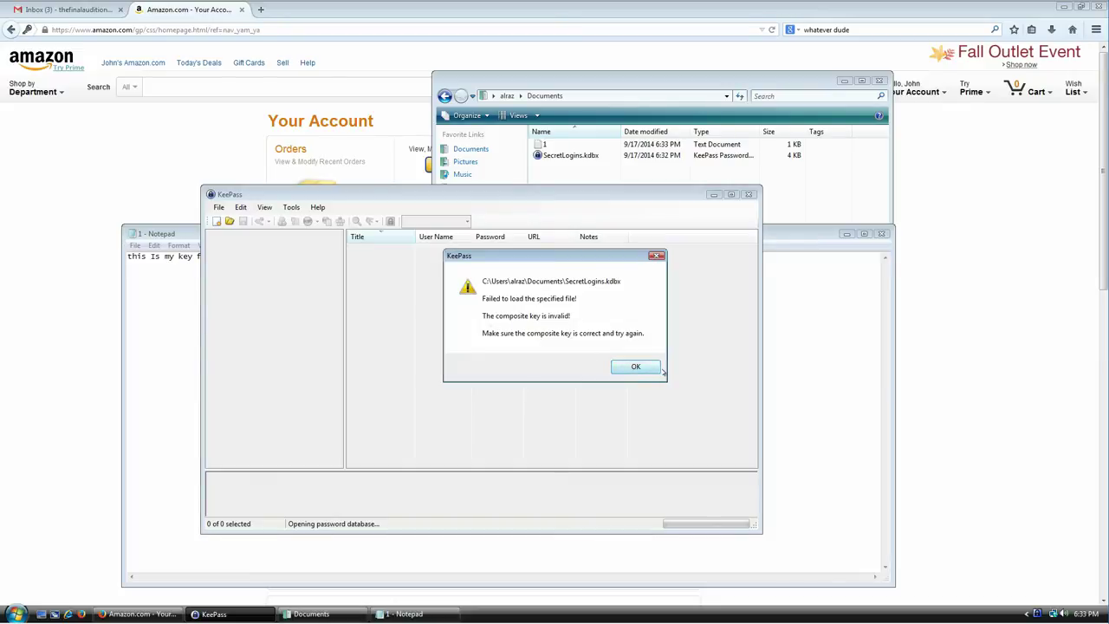
{"action": "left_click", "coordinate": [636, 368]}
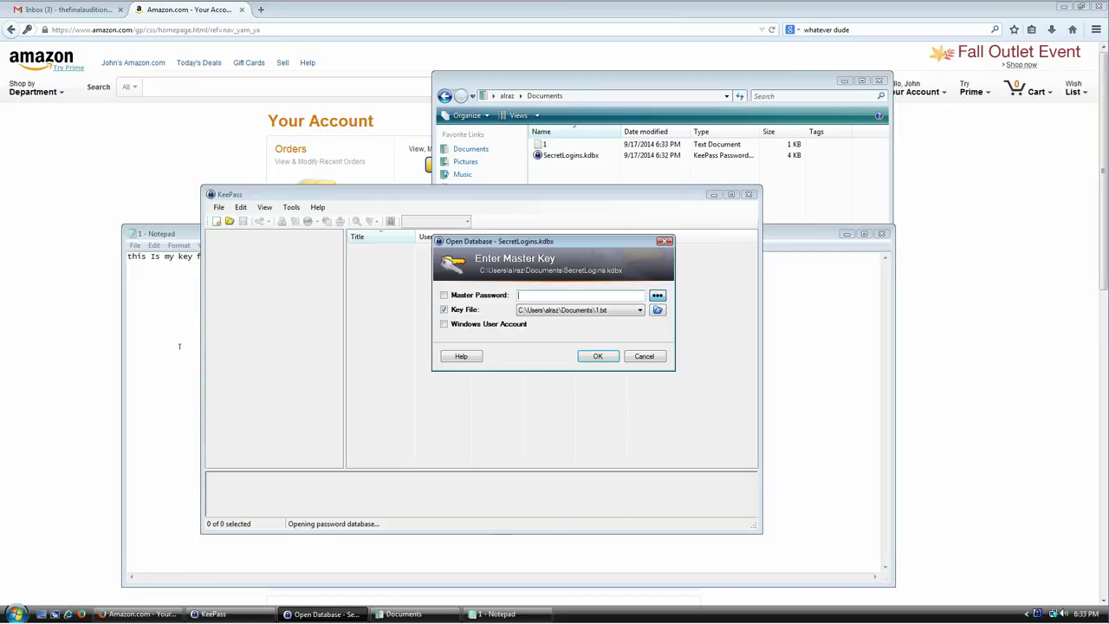
Step: Select the capital I of 'Is' in the 1.txt key file, then return to the master-key prompt
{"action": "left_click", "coordinate": [177, 338]}
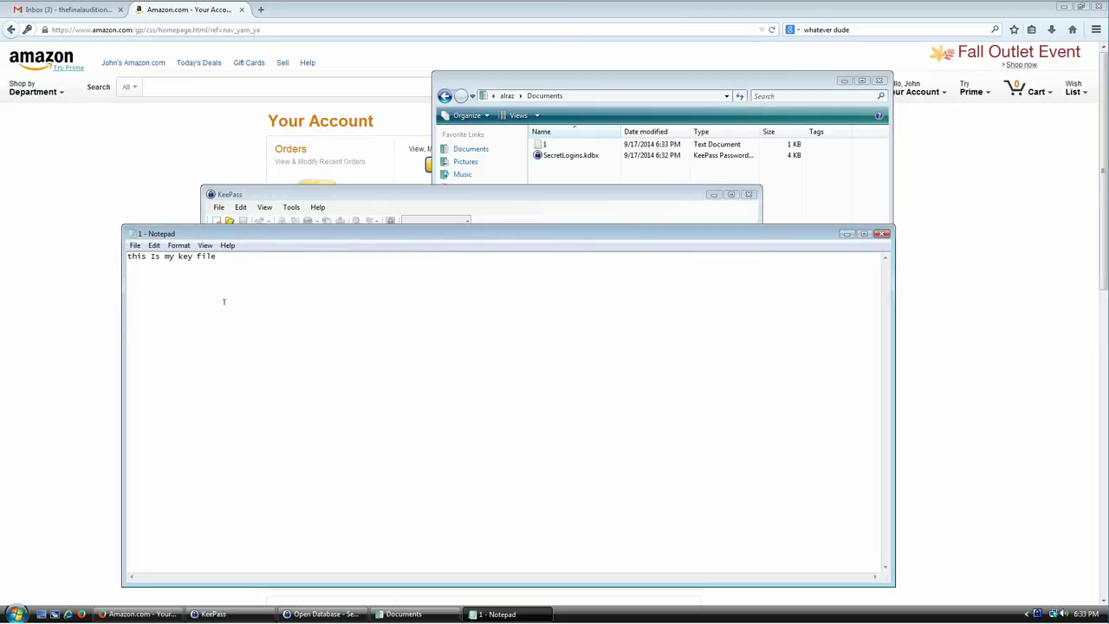
{"action": "key", "text": "ctrl+Left"}
{"action": "key", "text": "ctrl+Left"}
{"action": "key", "text": "shift+Right"}
{"action": "left_click", "coordinate": [428, 212]}
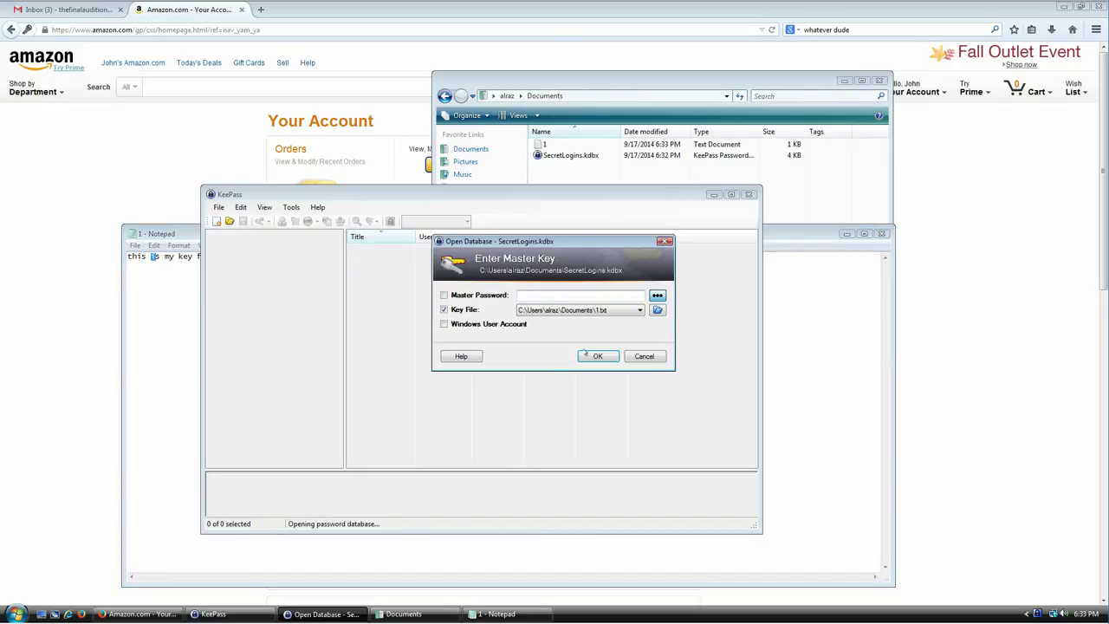